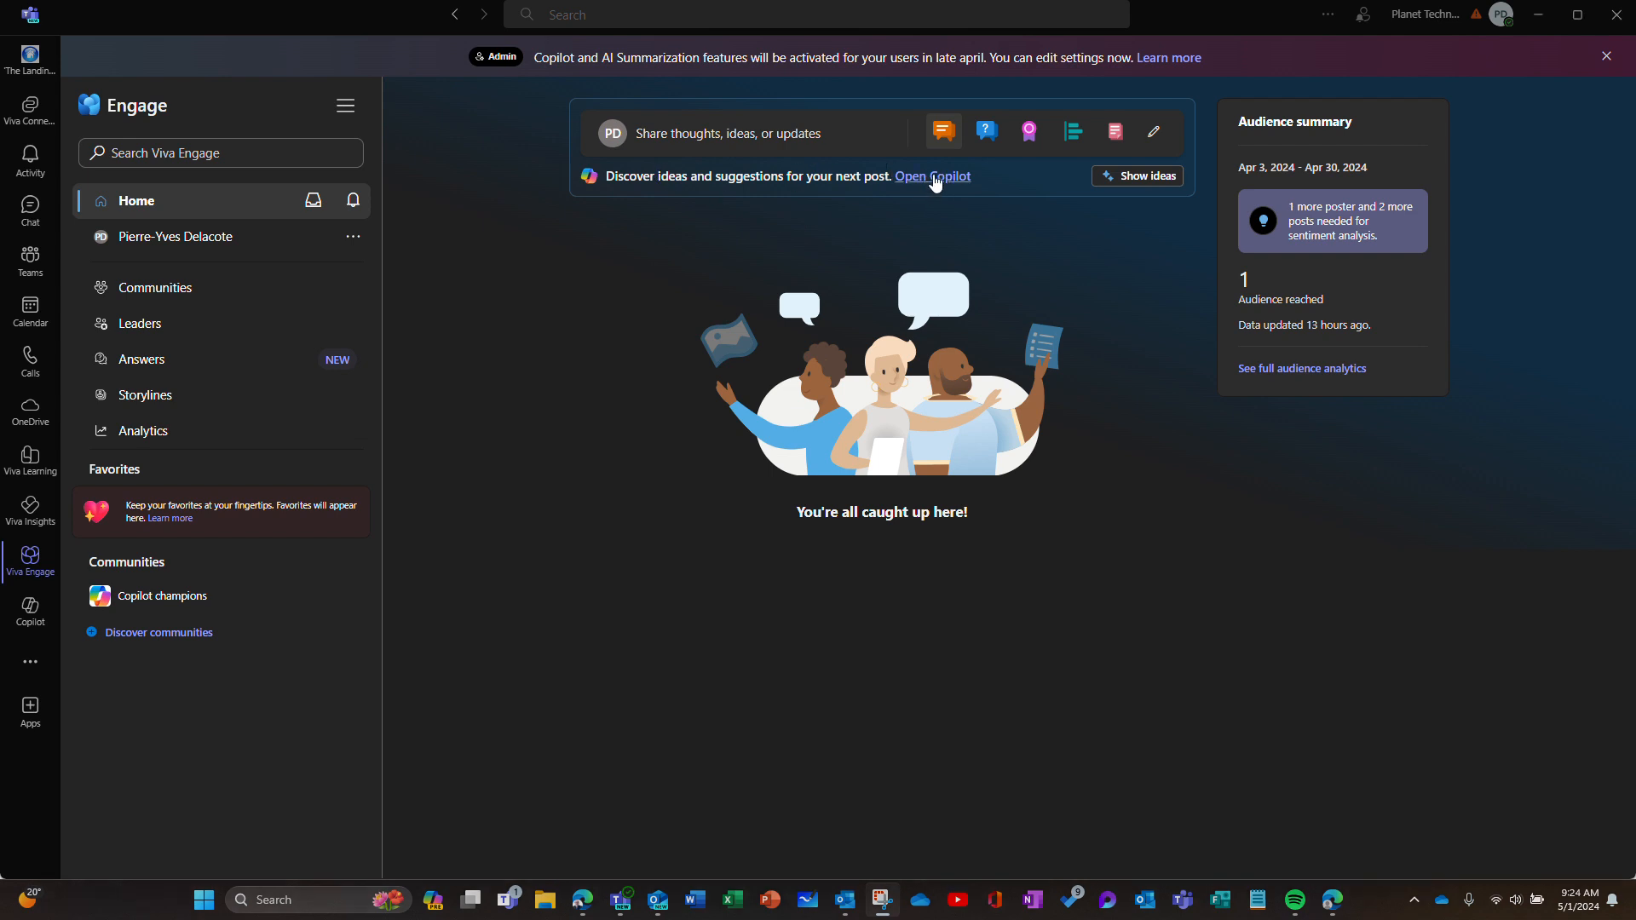
Open Copilot and enter the prompt "Write a post how Copilot is exciting and transformative and brings a tone of value to end-user productivity and quality."
click(935, 183)
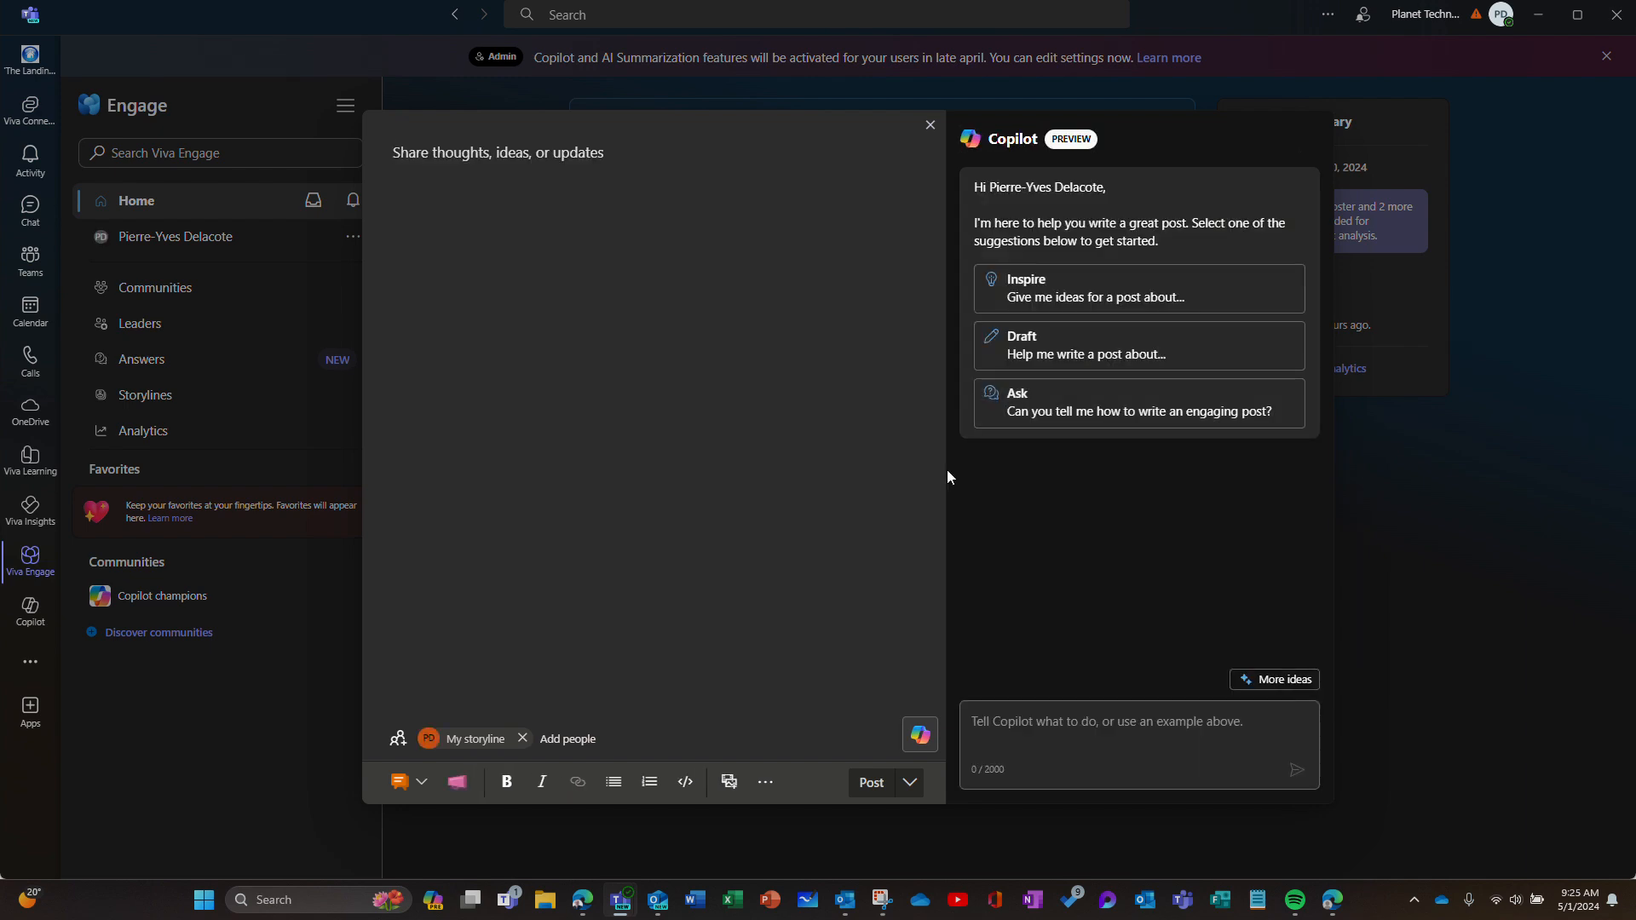
click(1072, 724)
text(Write )
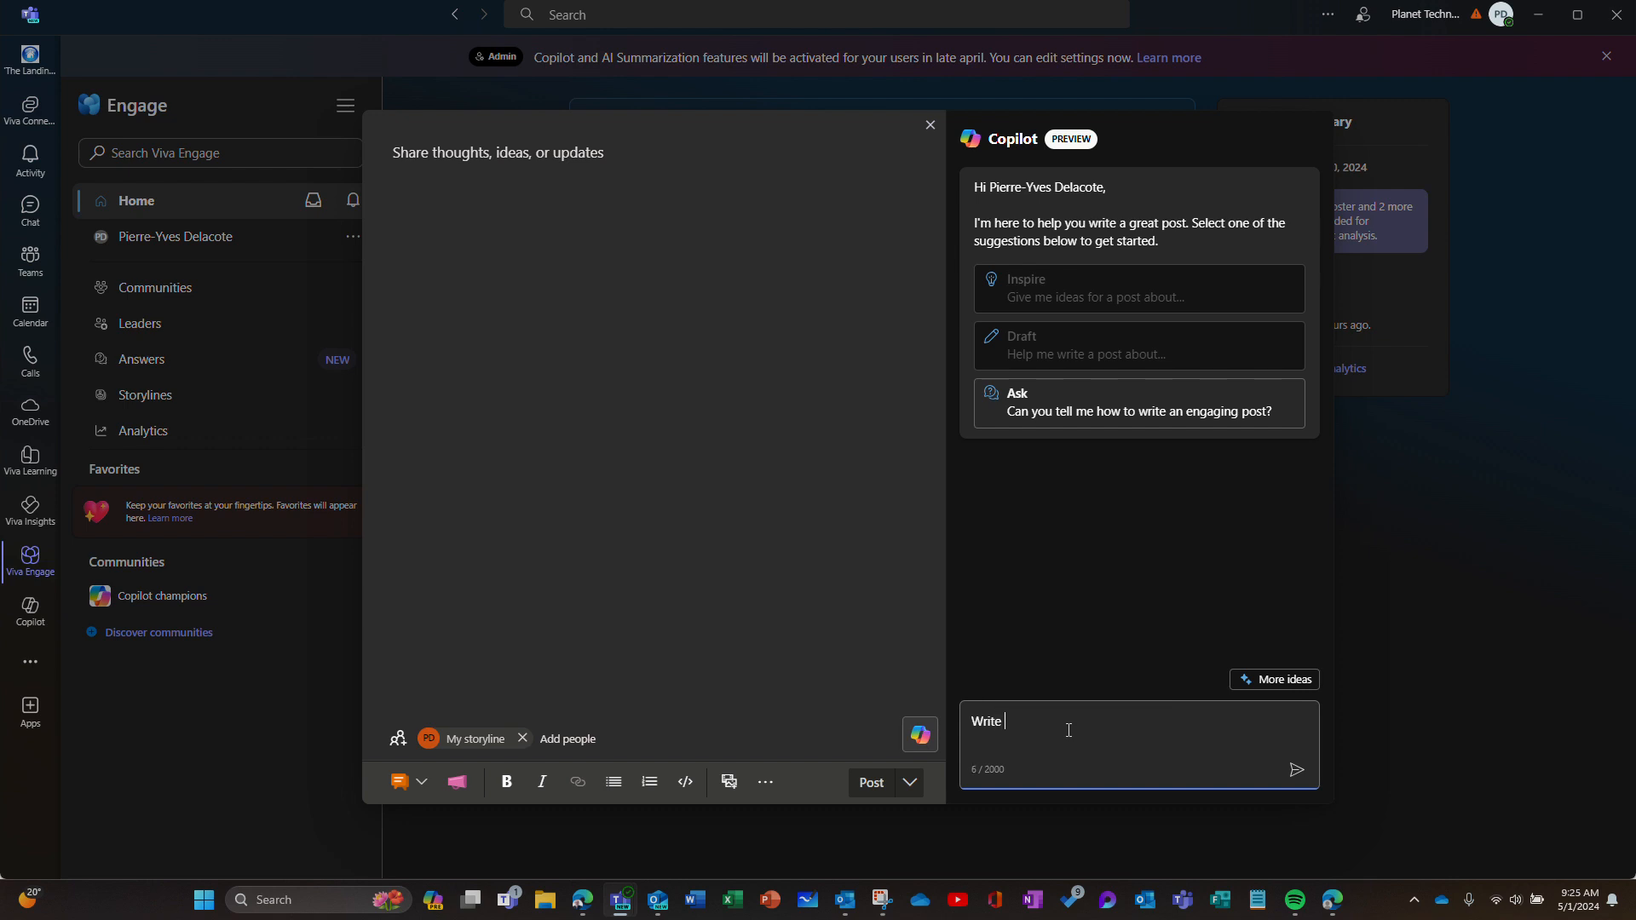
text(a post)
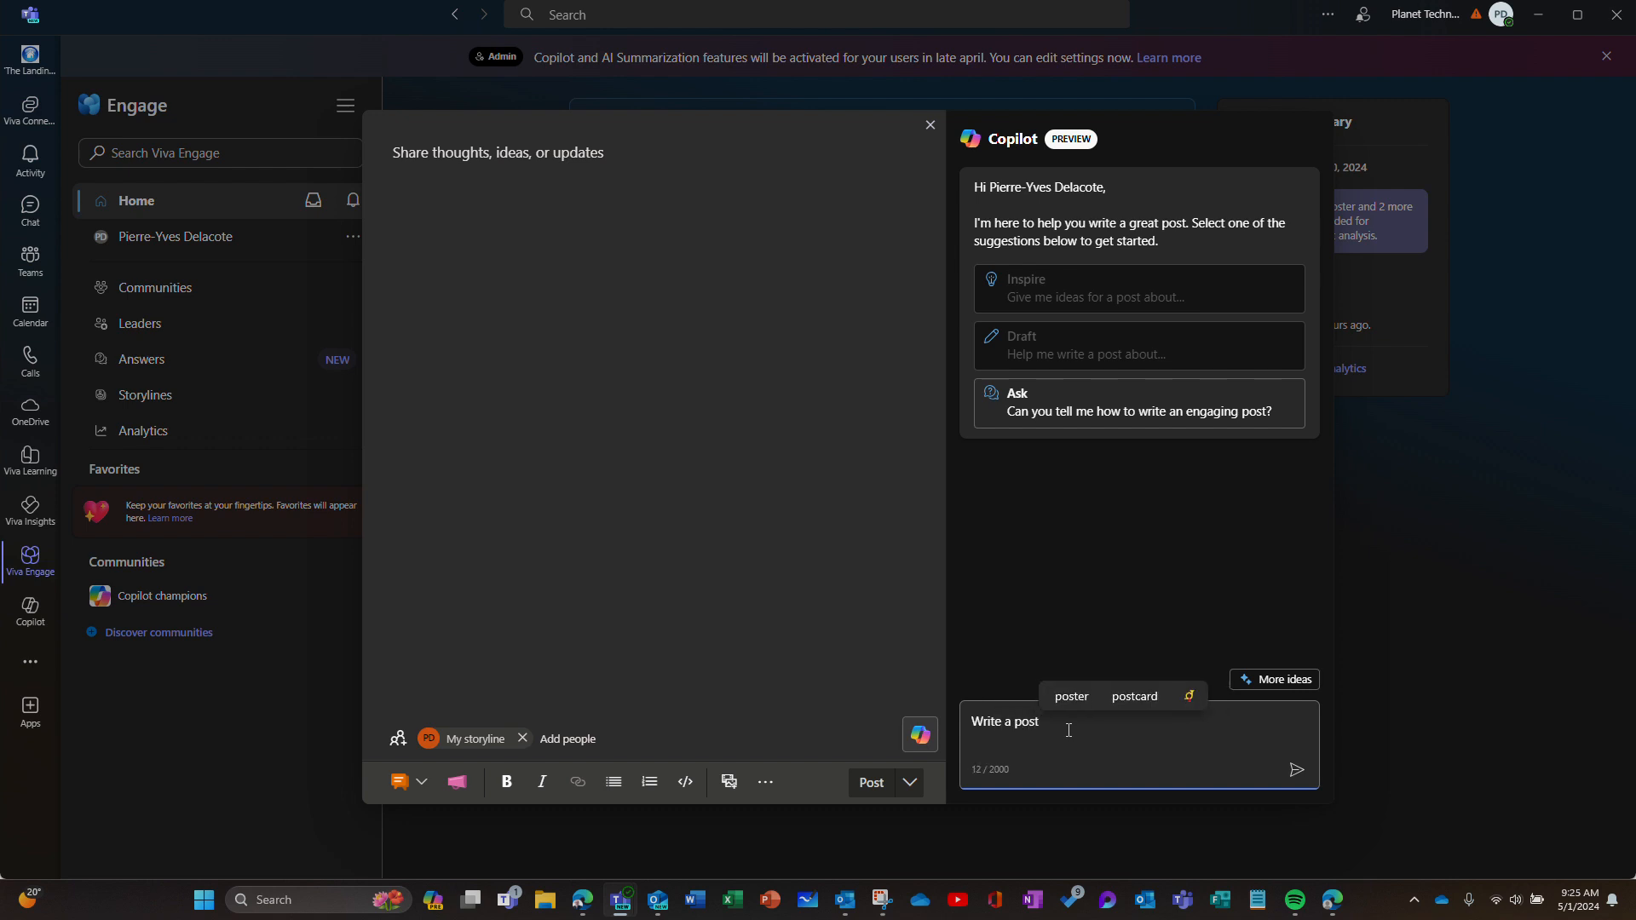
text( how Copilot)
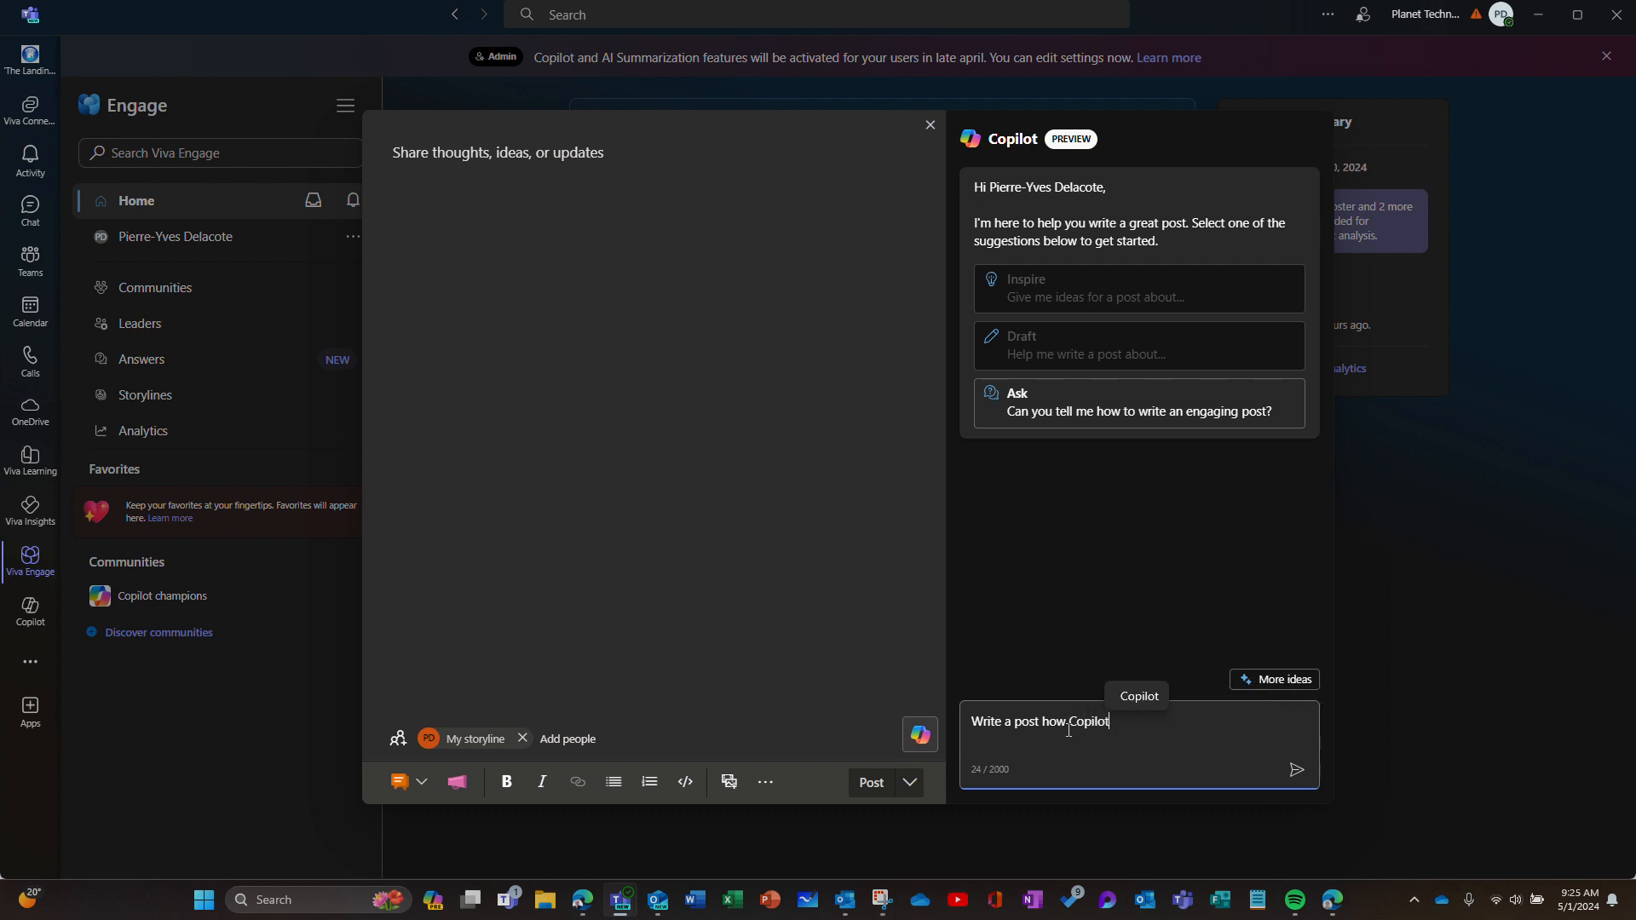
text( is exc)
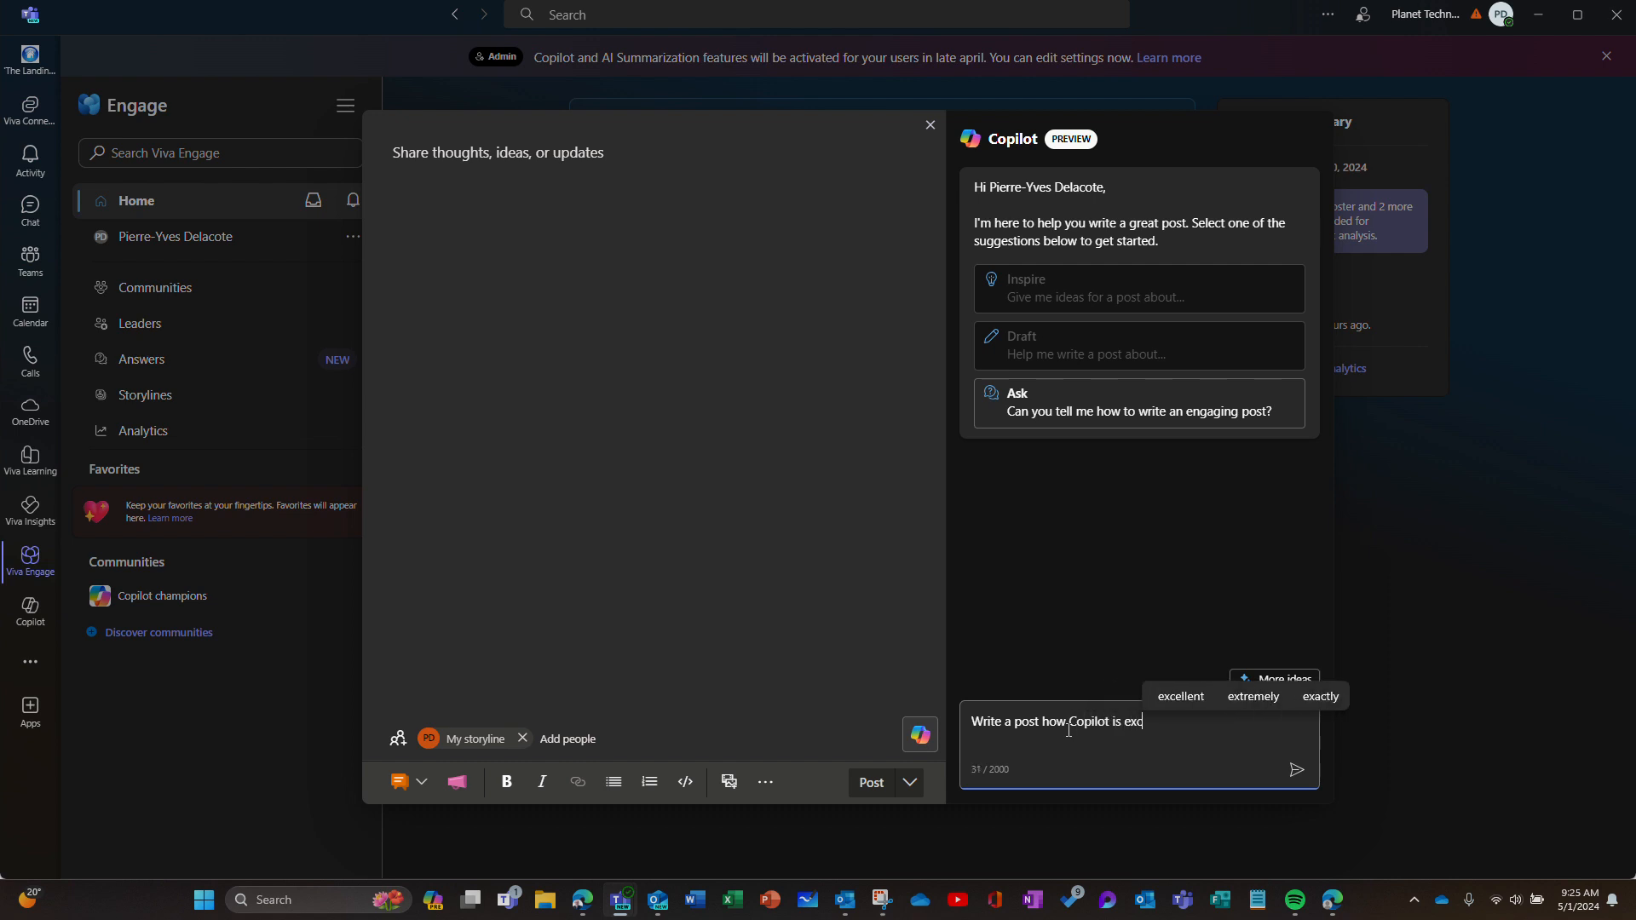
text(iting )
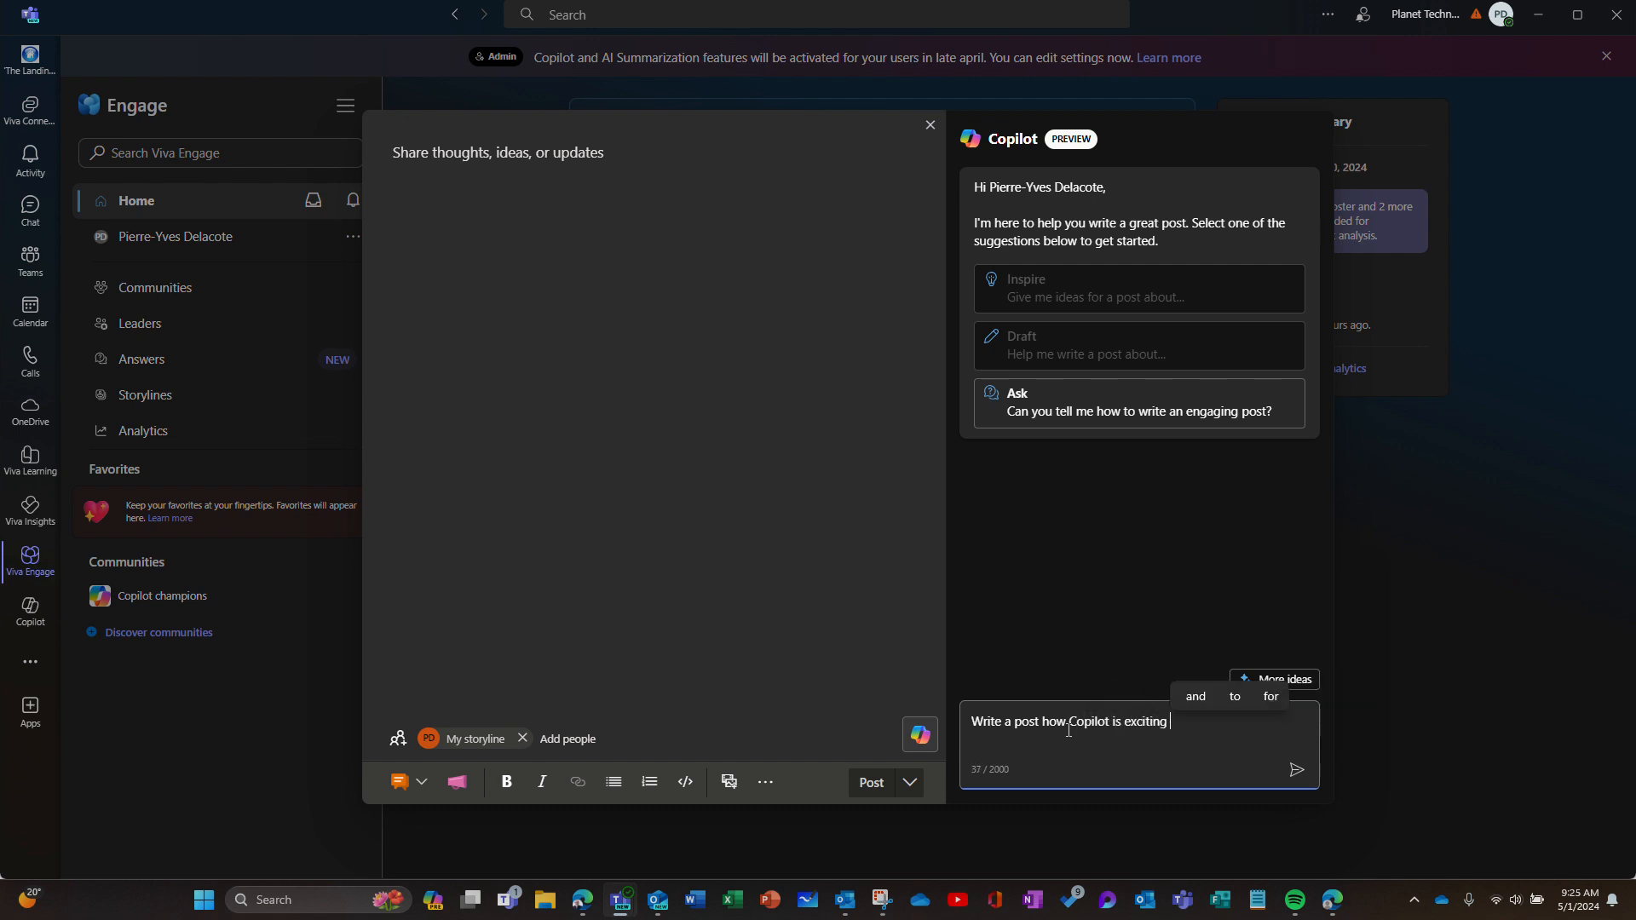
text(and tran)
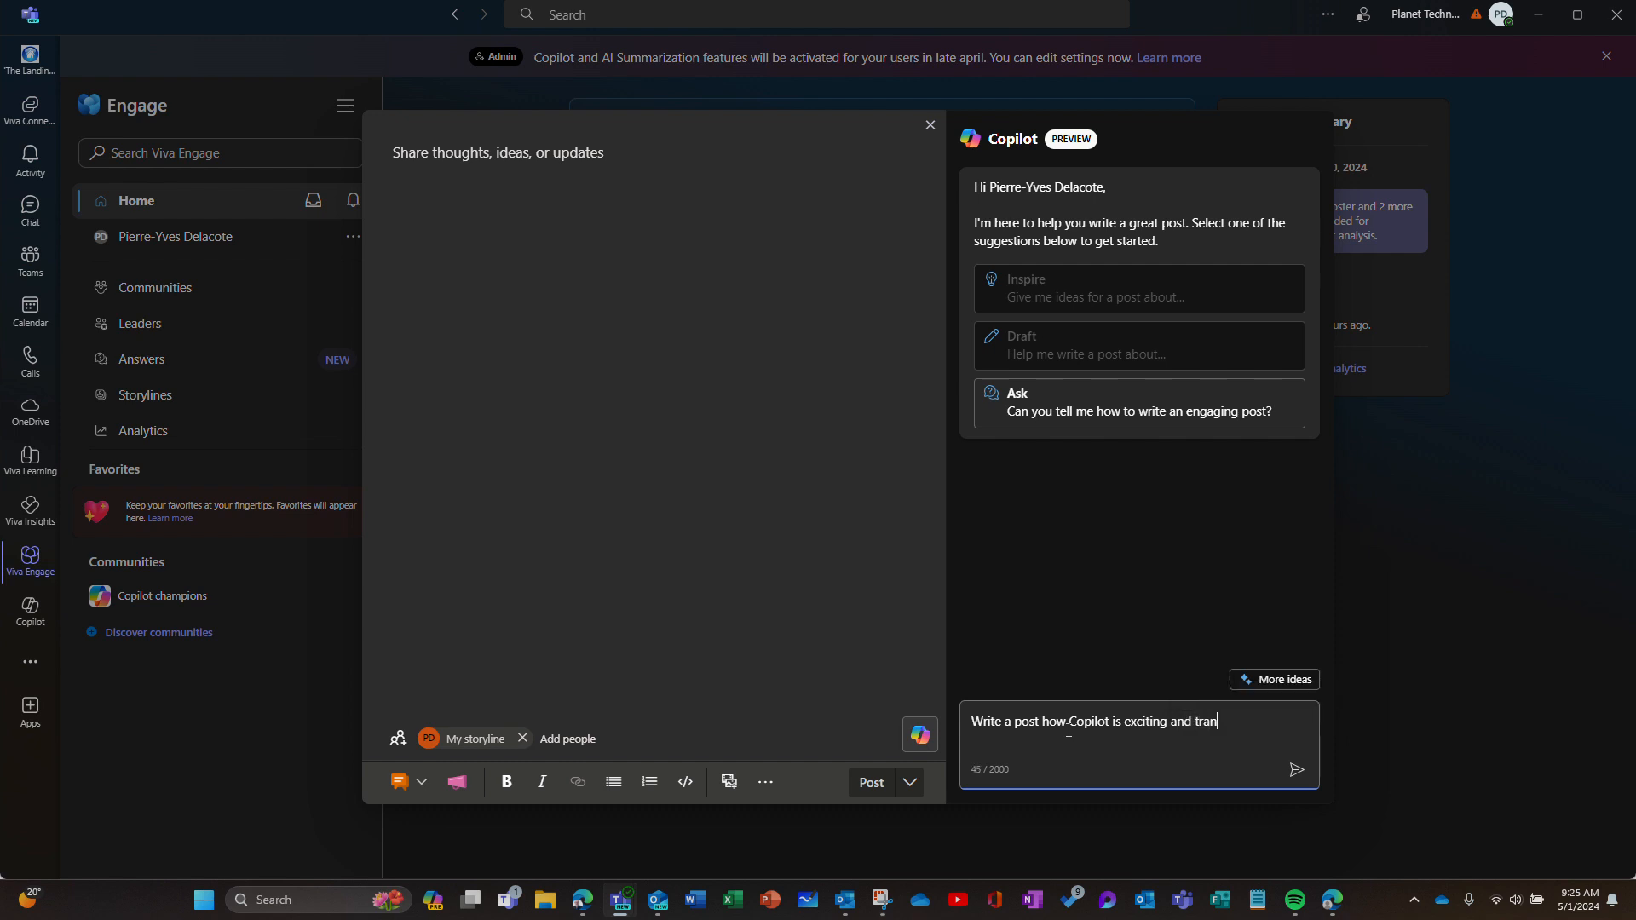
text(sformat)
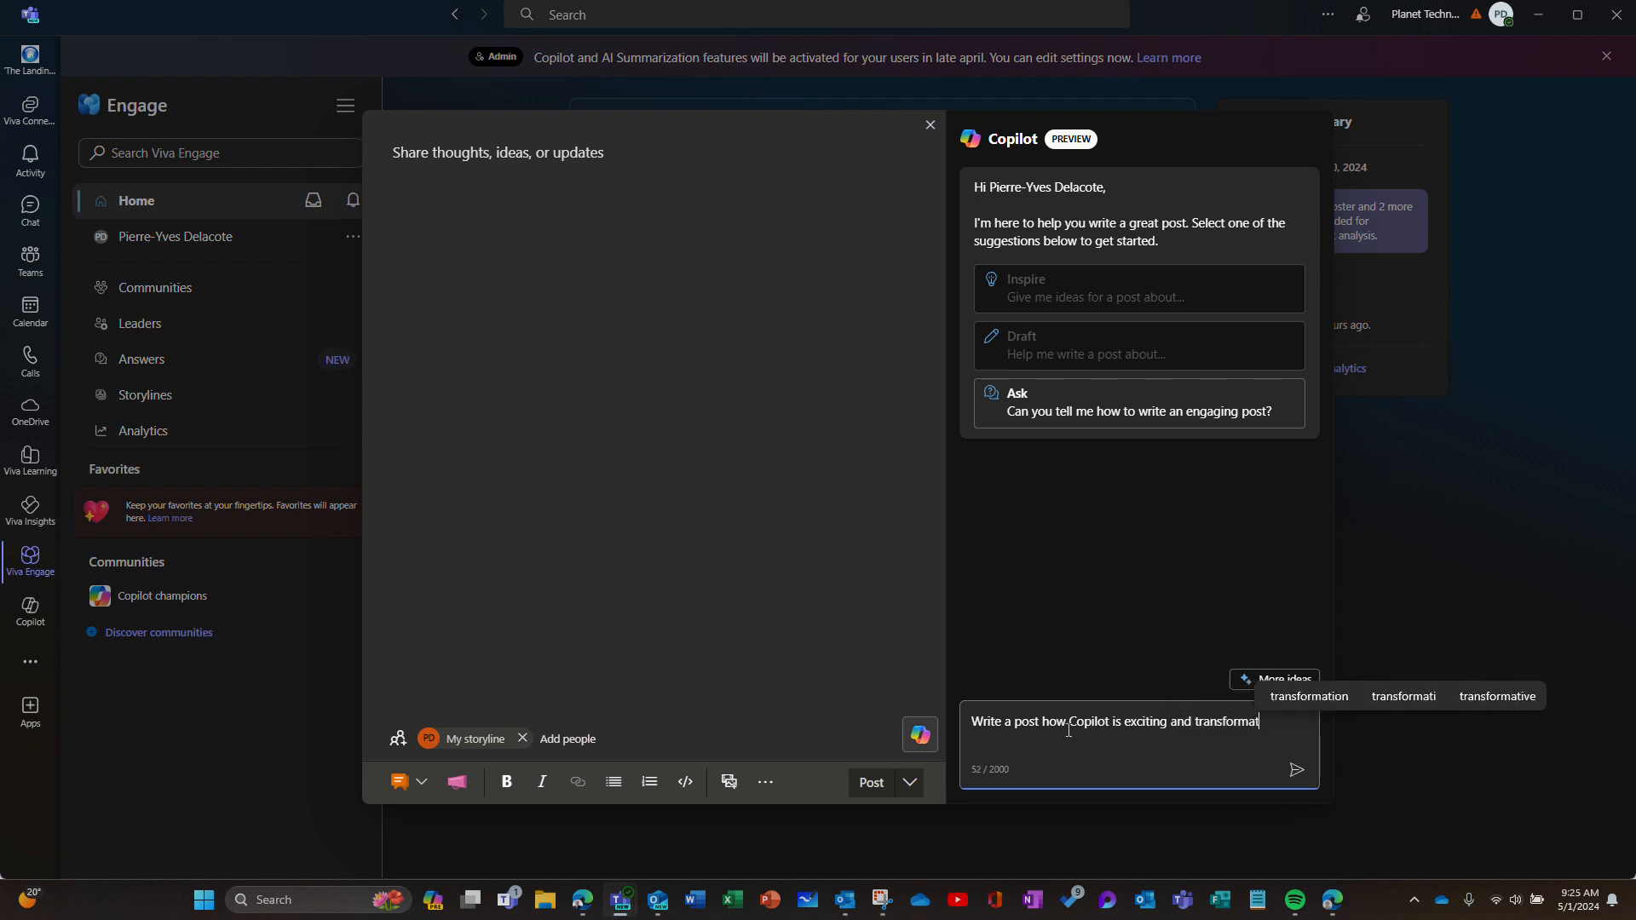
text(ive an)
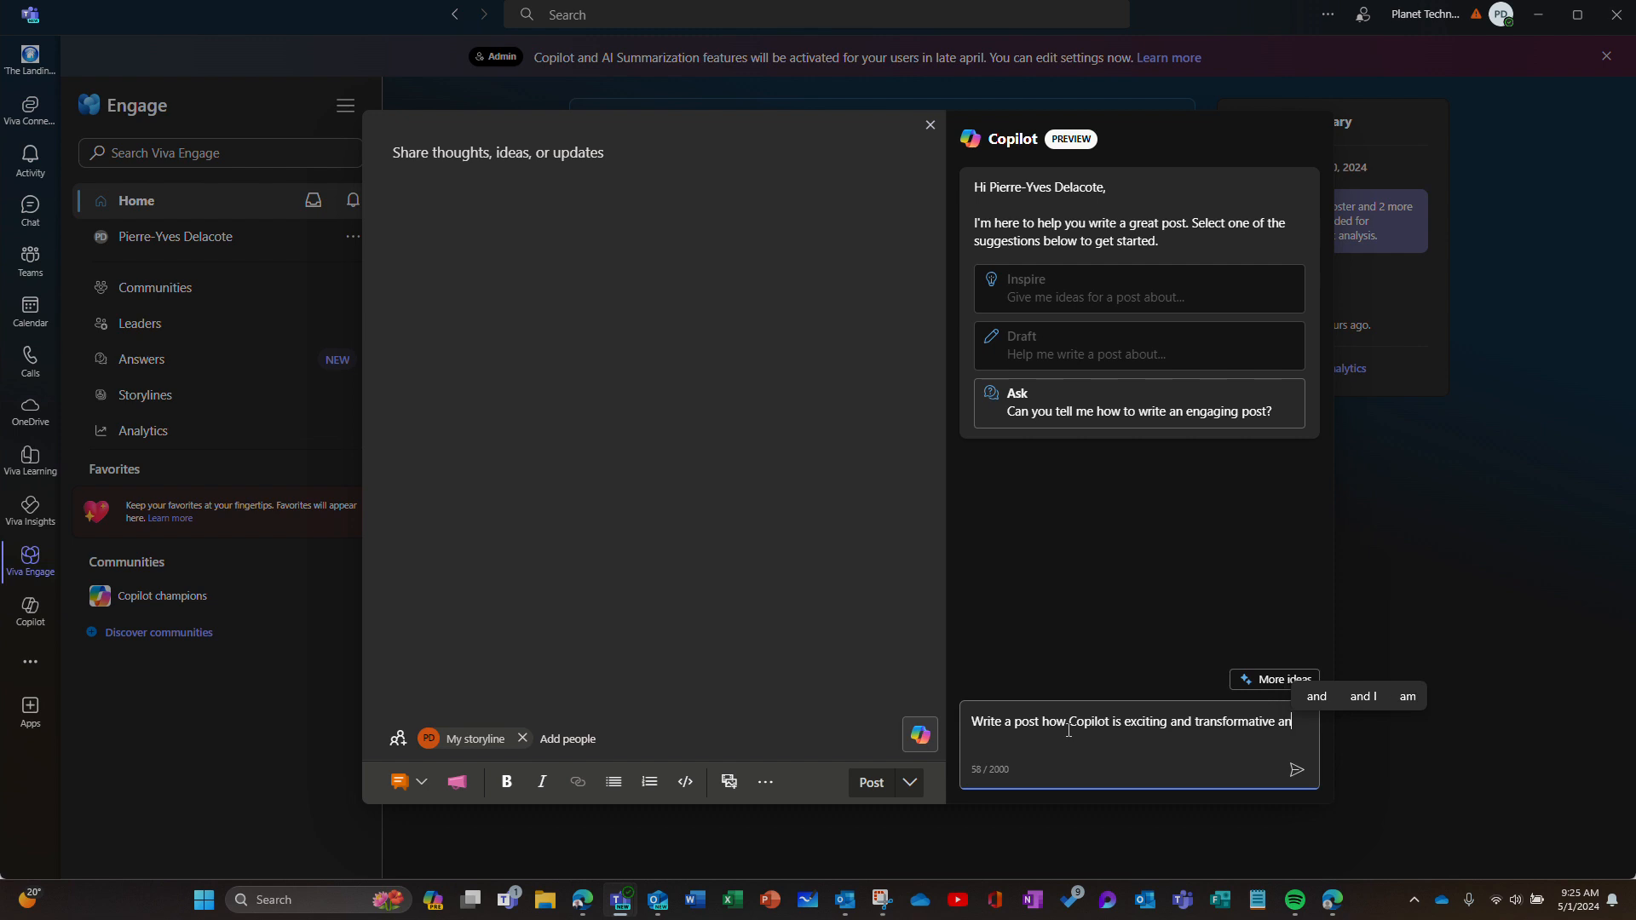
text(d brings)
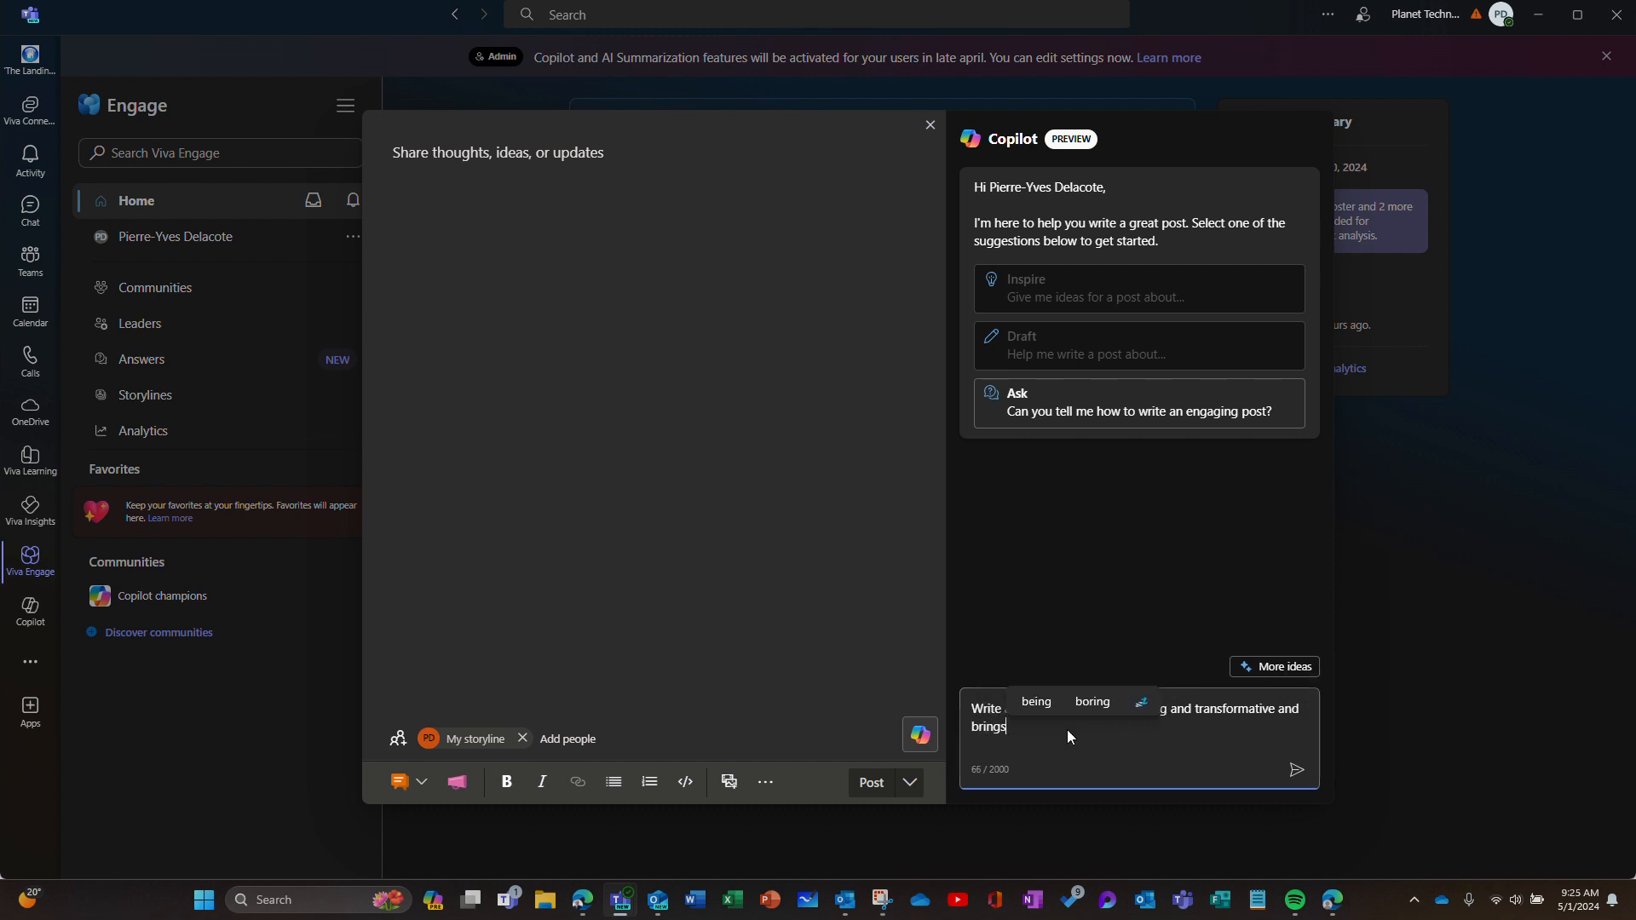
text( a tone )
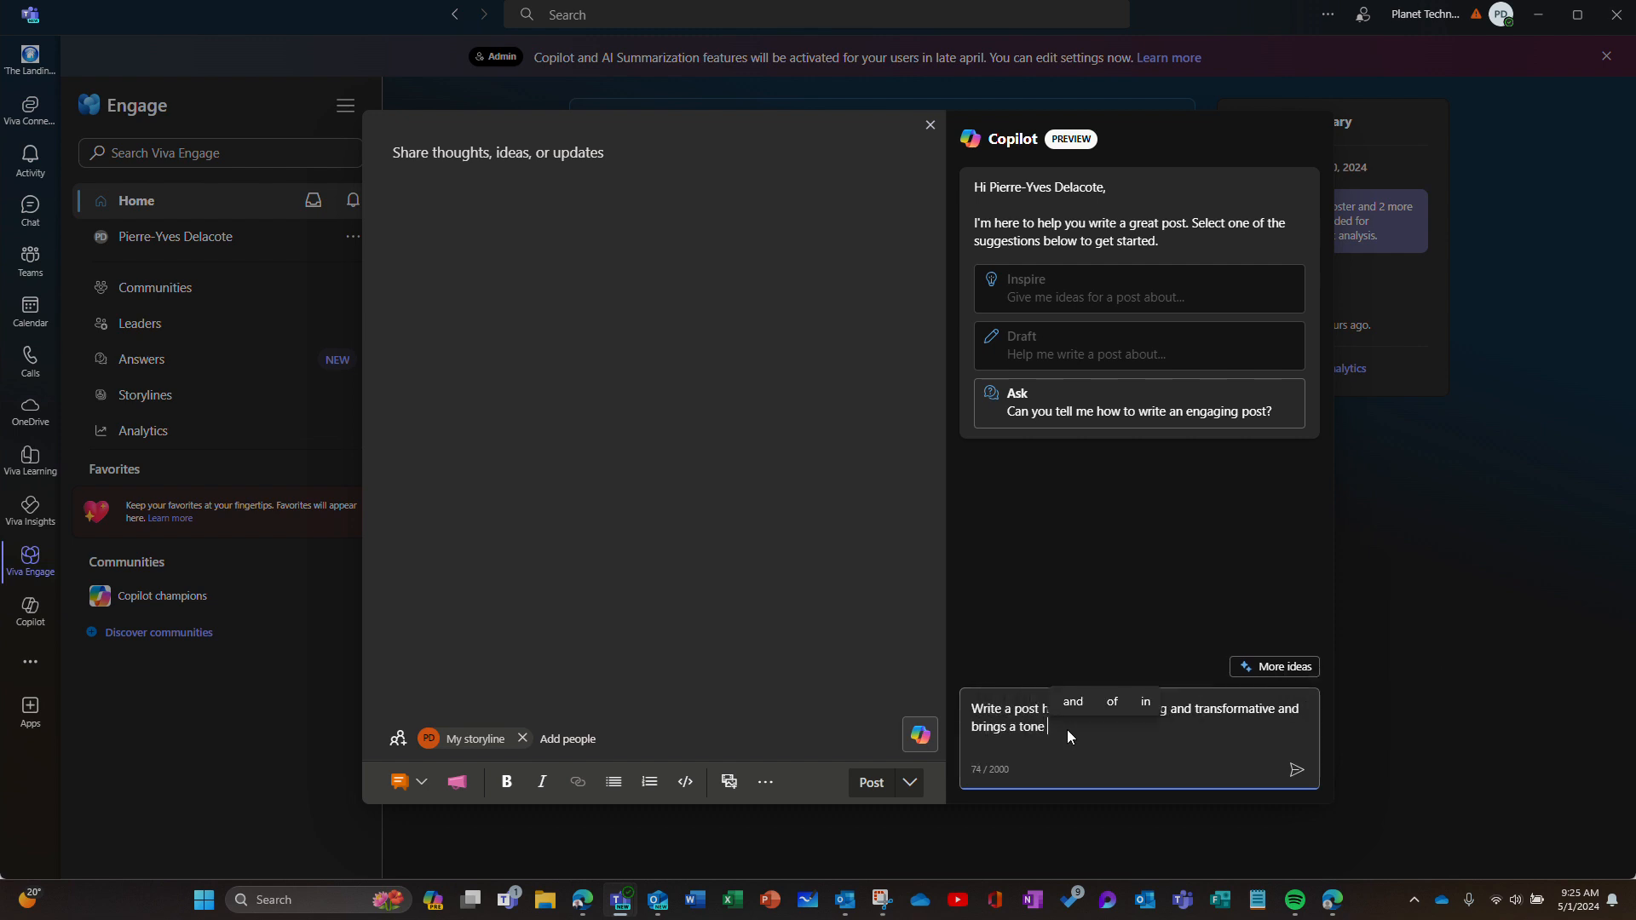
text(of value )
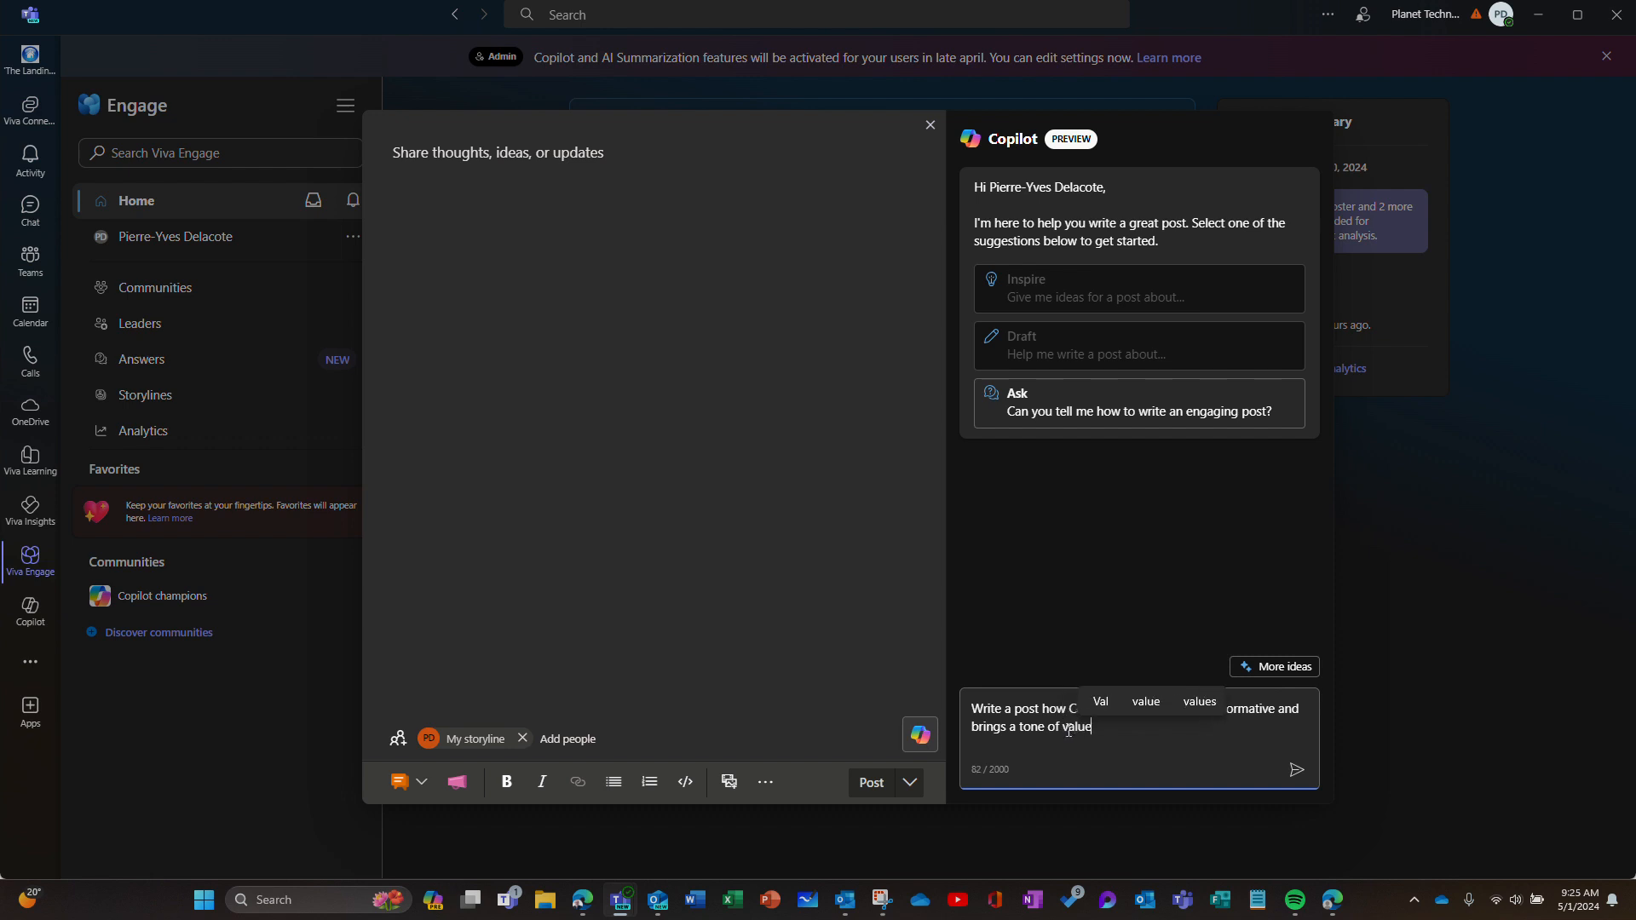
text(to )
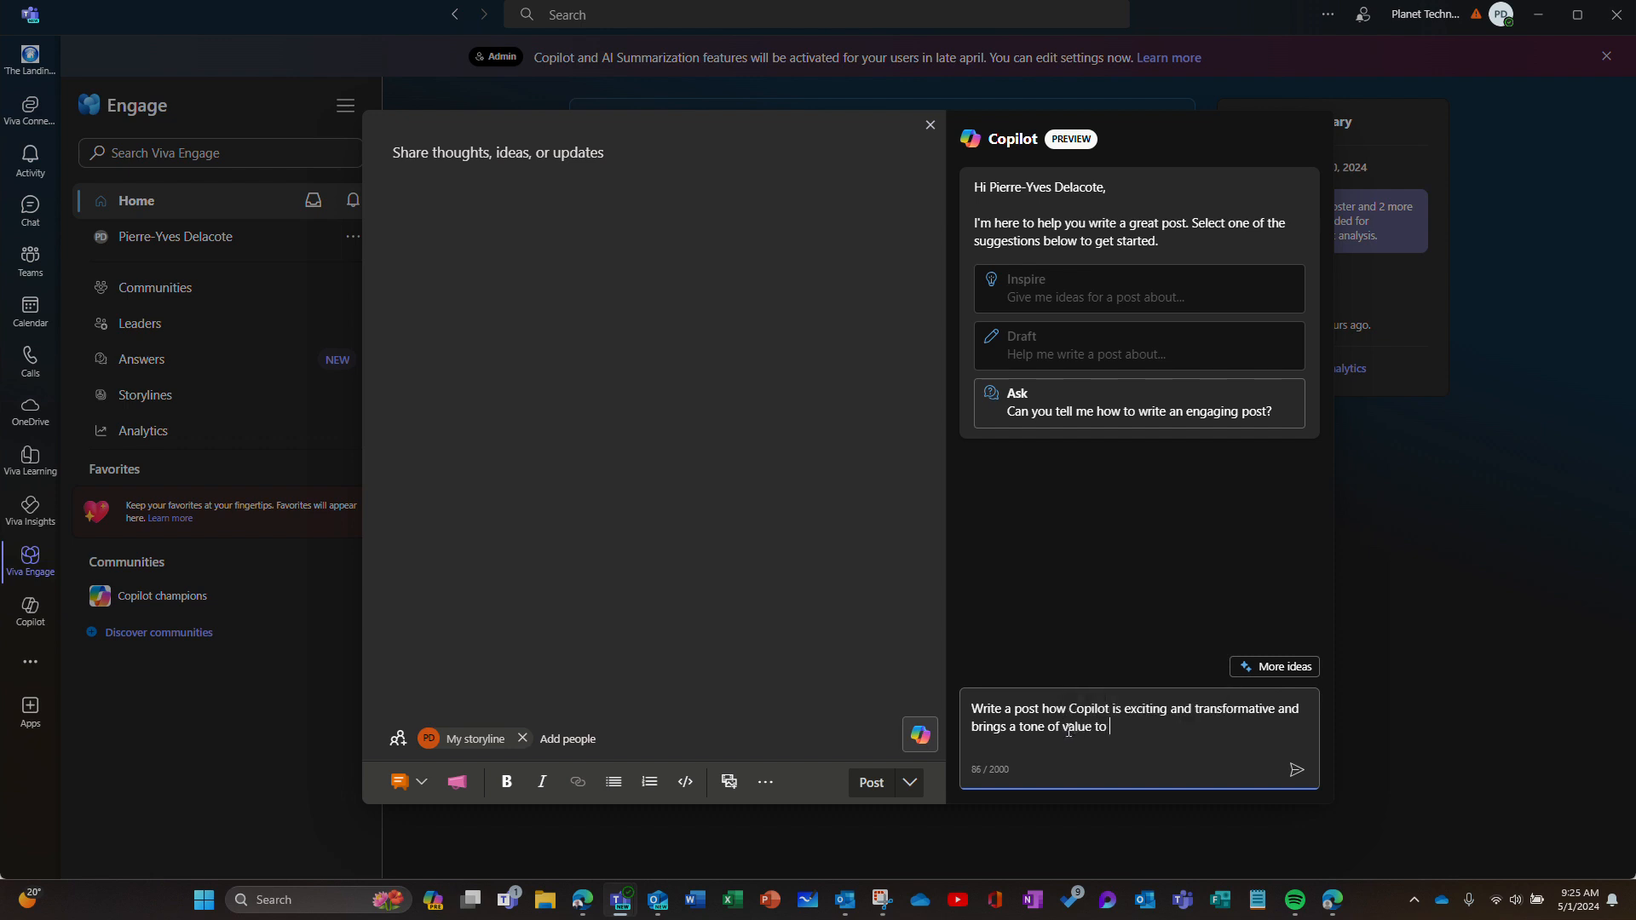
text(end-user produc)
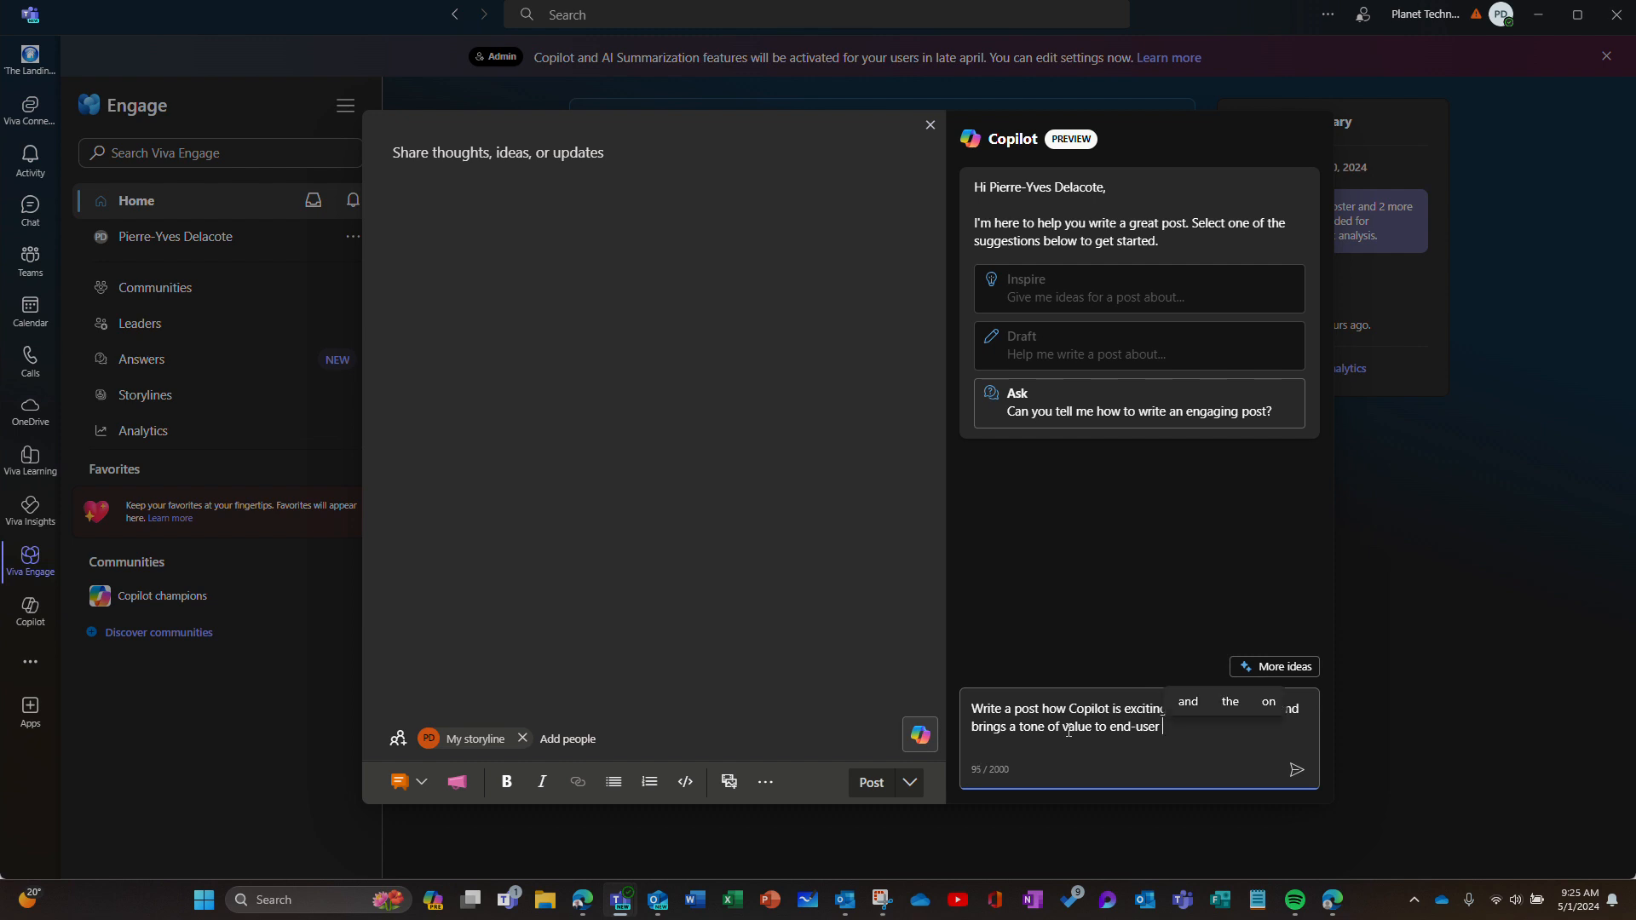
text(ti)
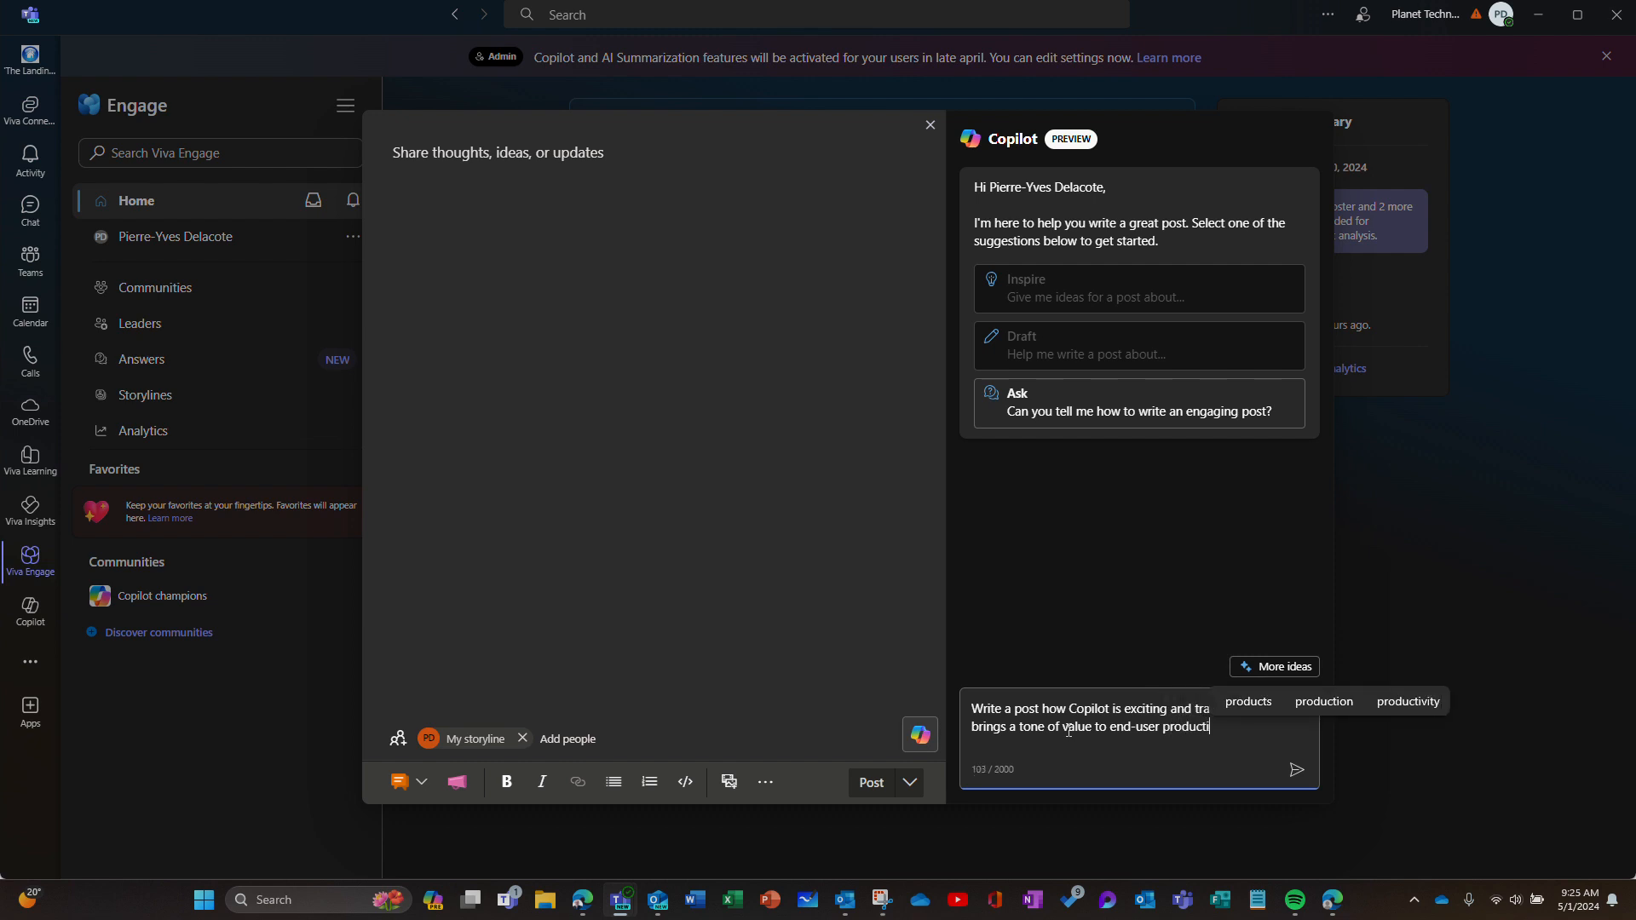
text(vity and )
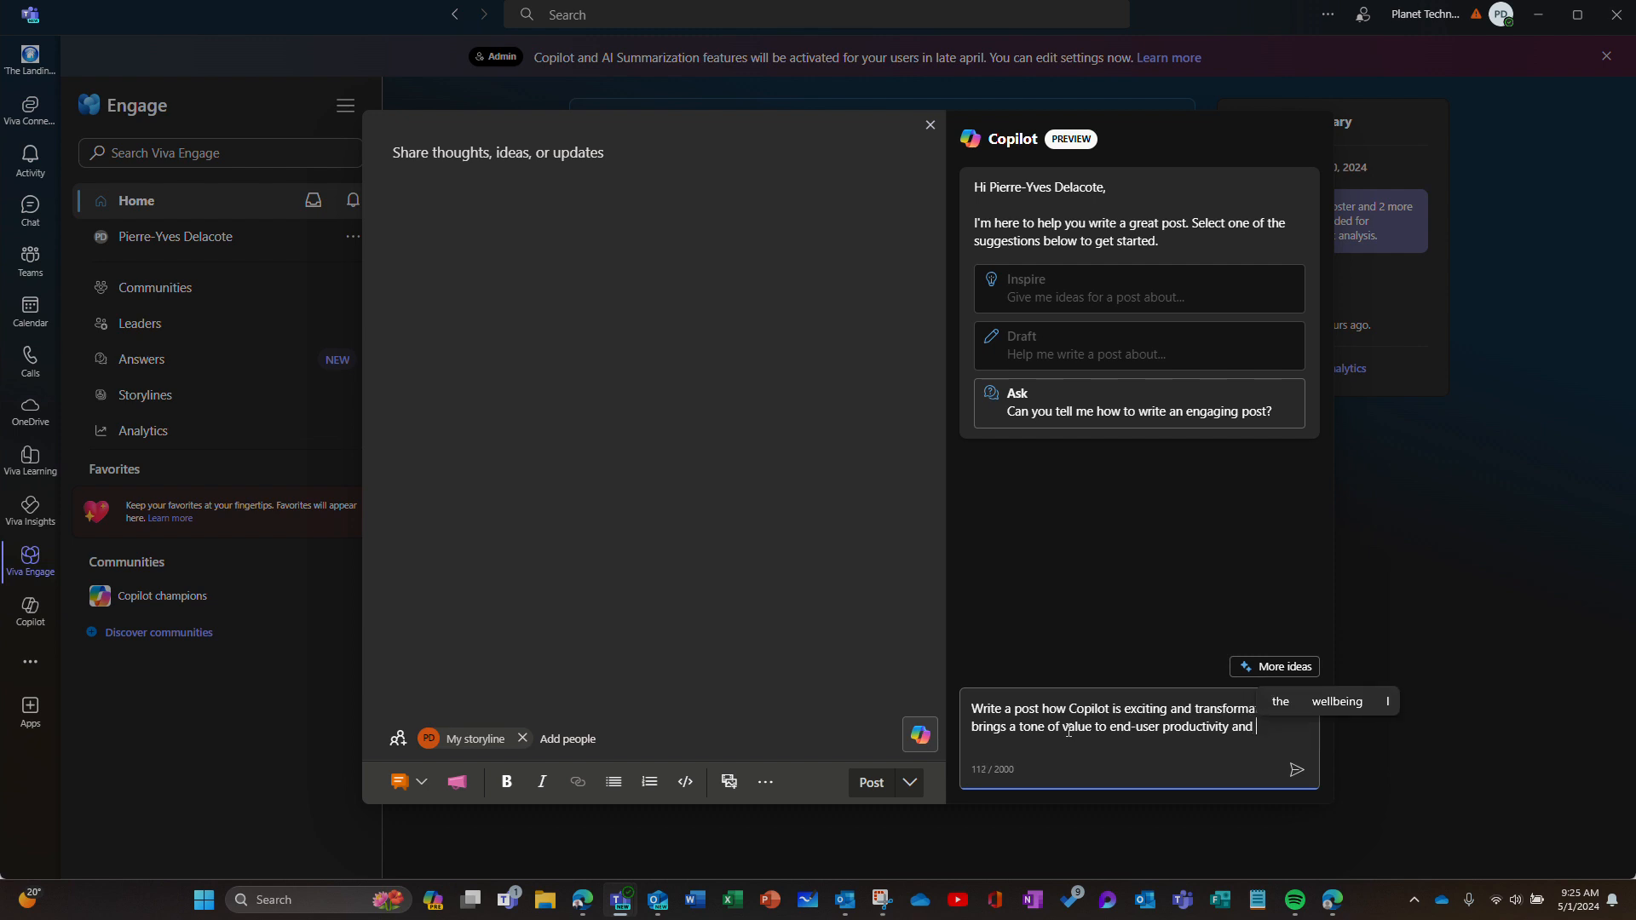
text(qual)
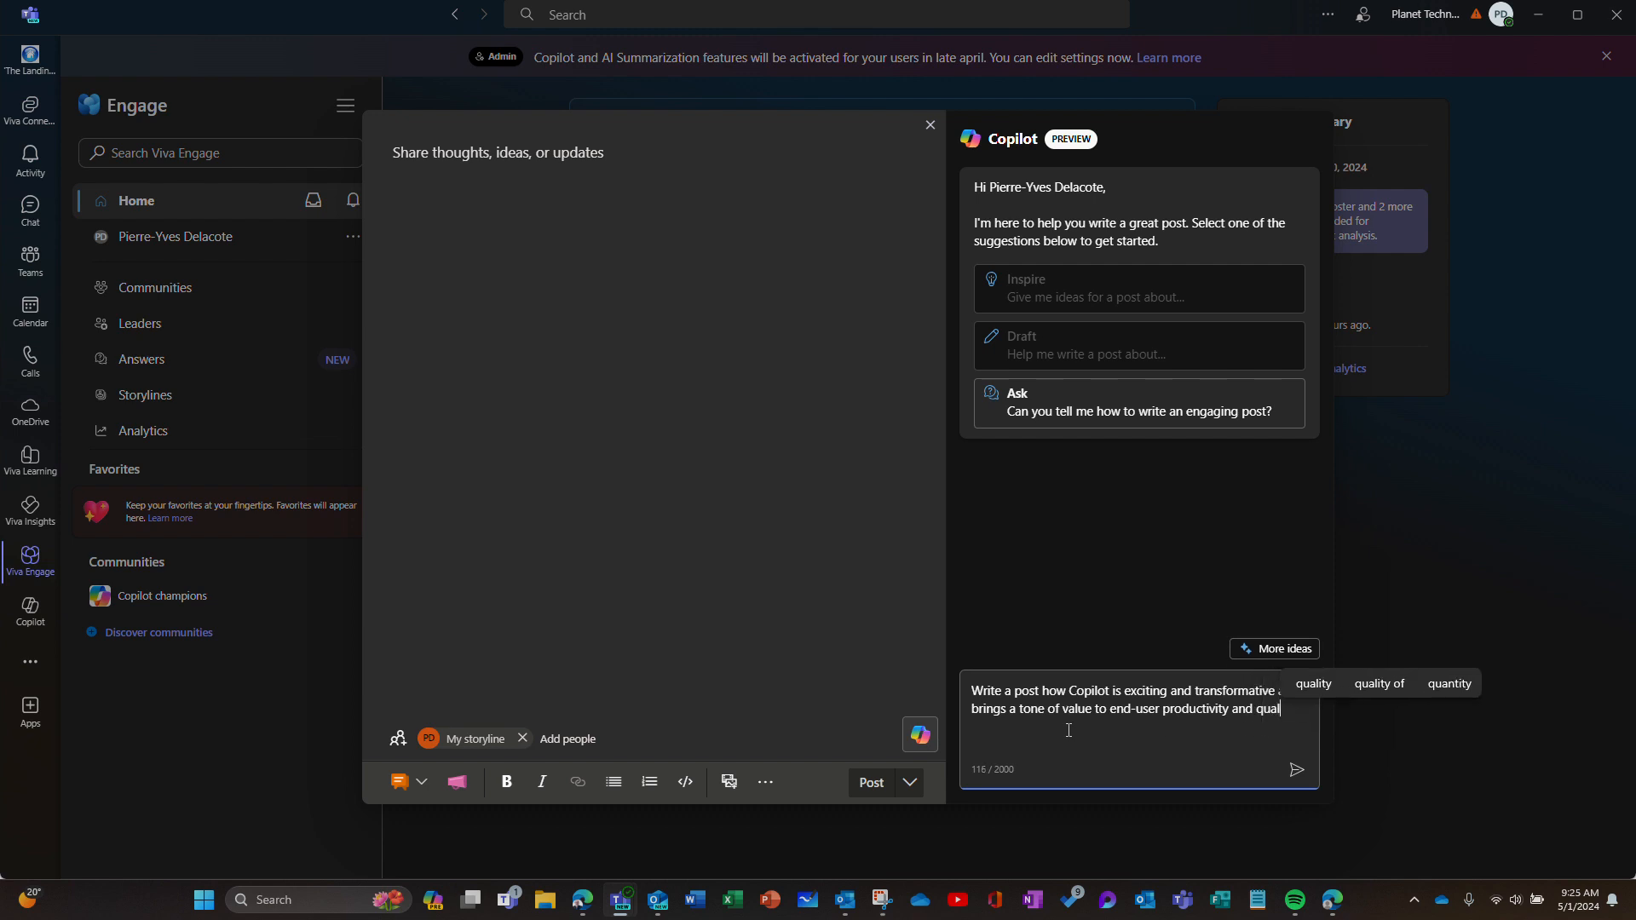
text(ity. )
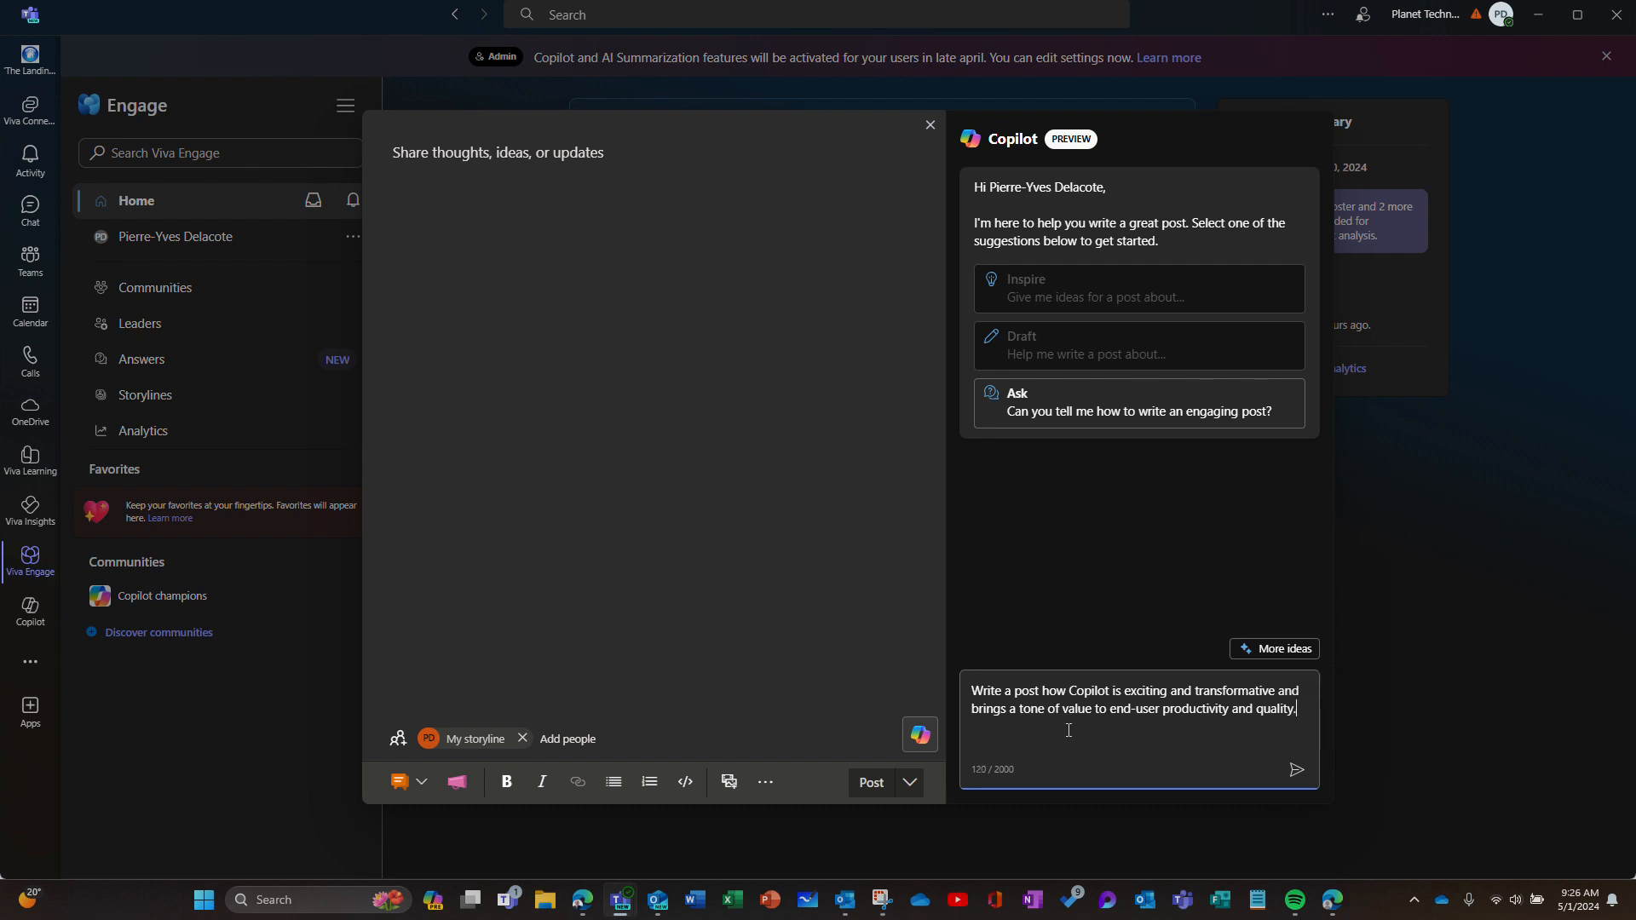
Add "Give examples on what Copilot for M365 can do with Word, Excel, PowerPoint and Teams" to the prompt and send it
text(Give examples on what Copilot for M365 can do )
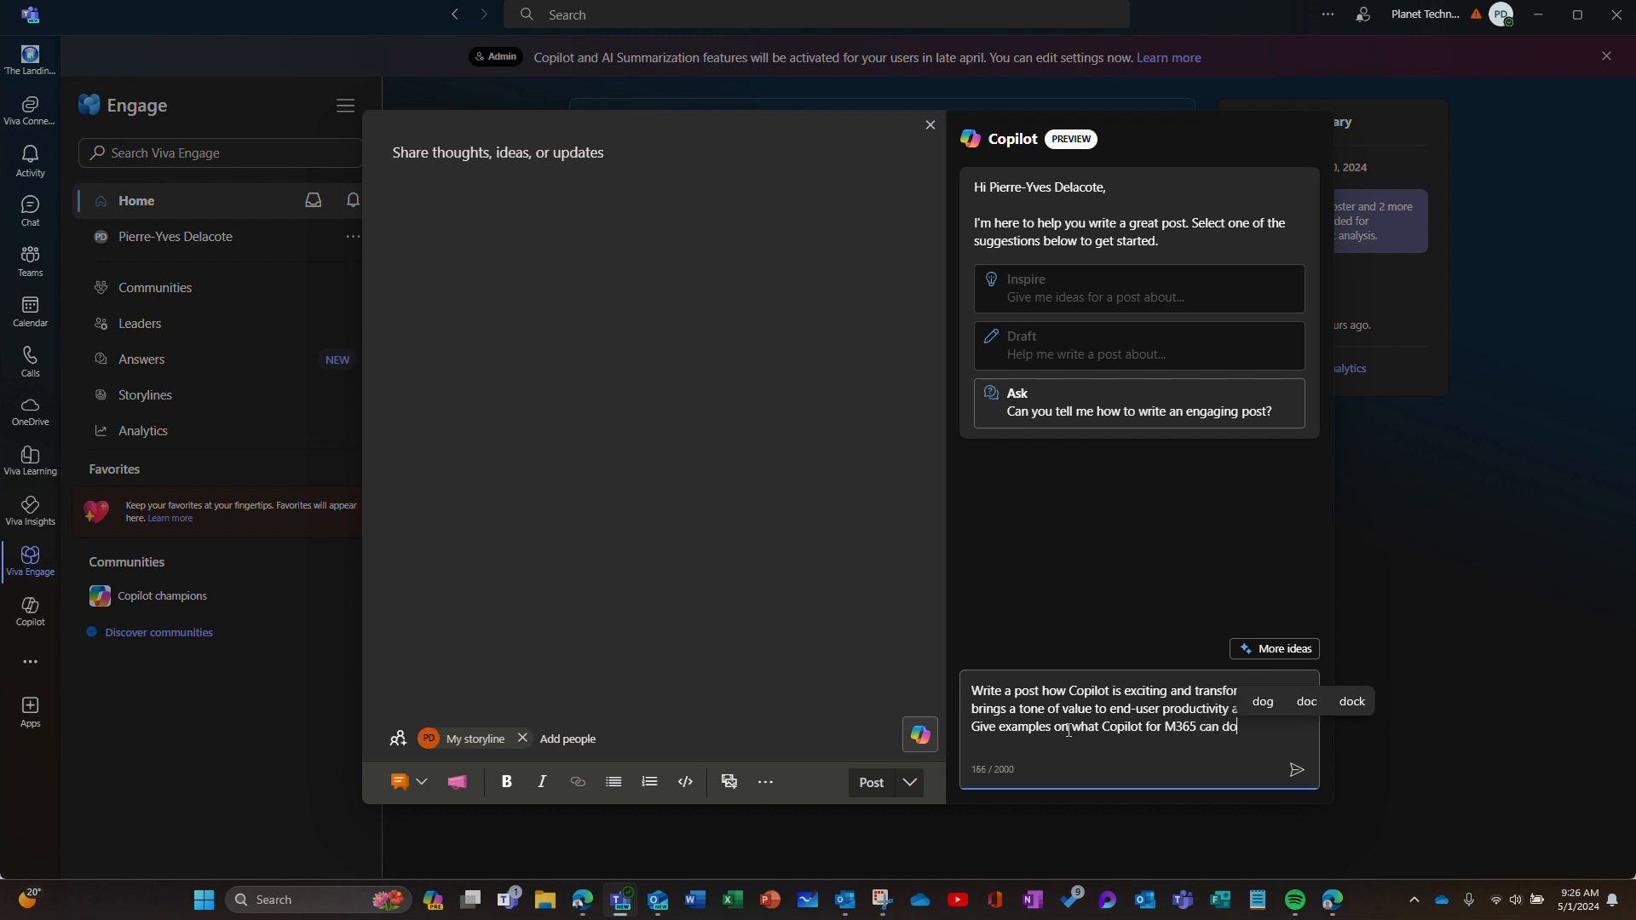
text(with)
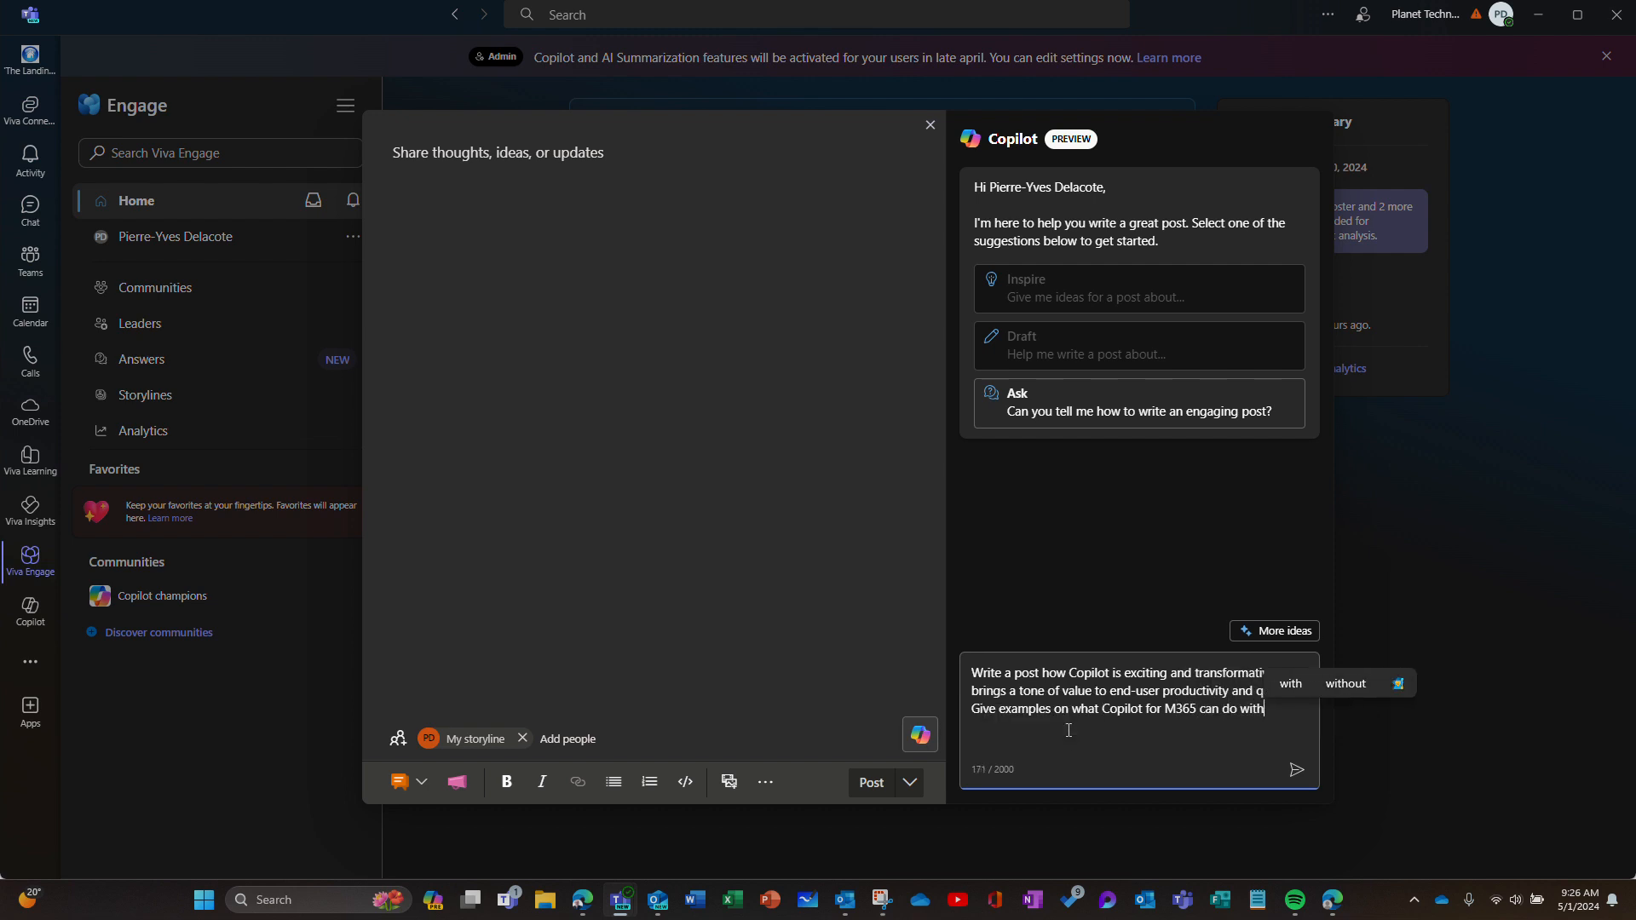
text( Word)
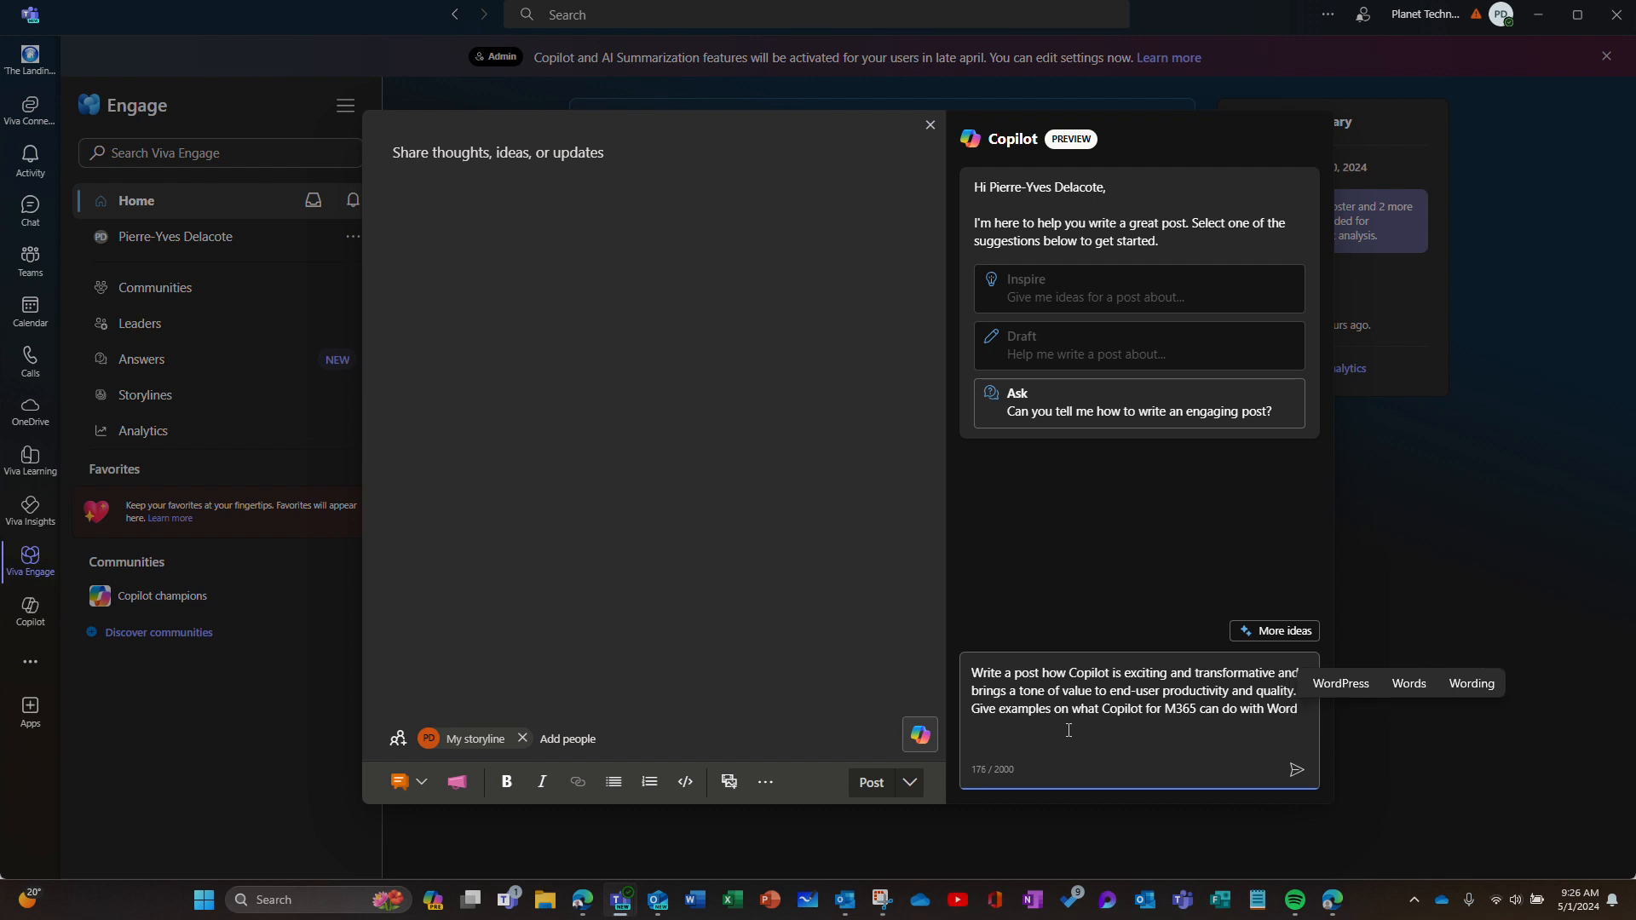
text(, Excel)
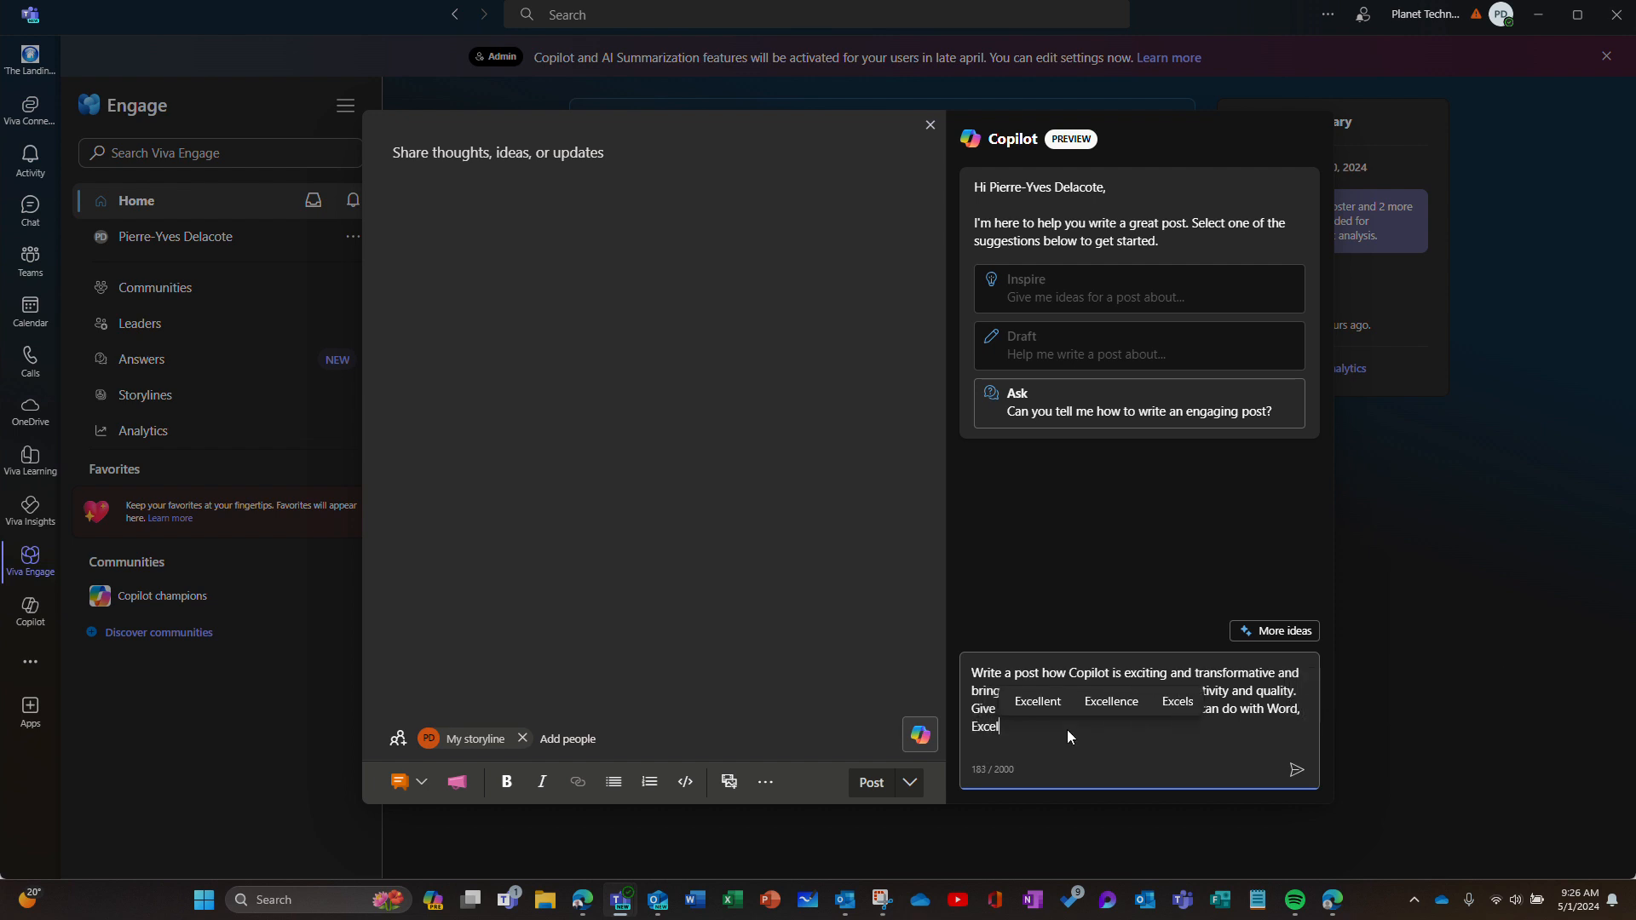
text(, Power)
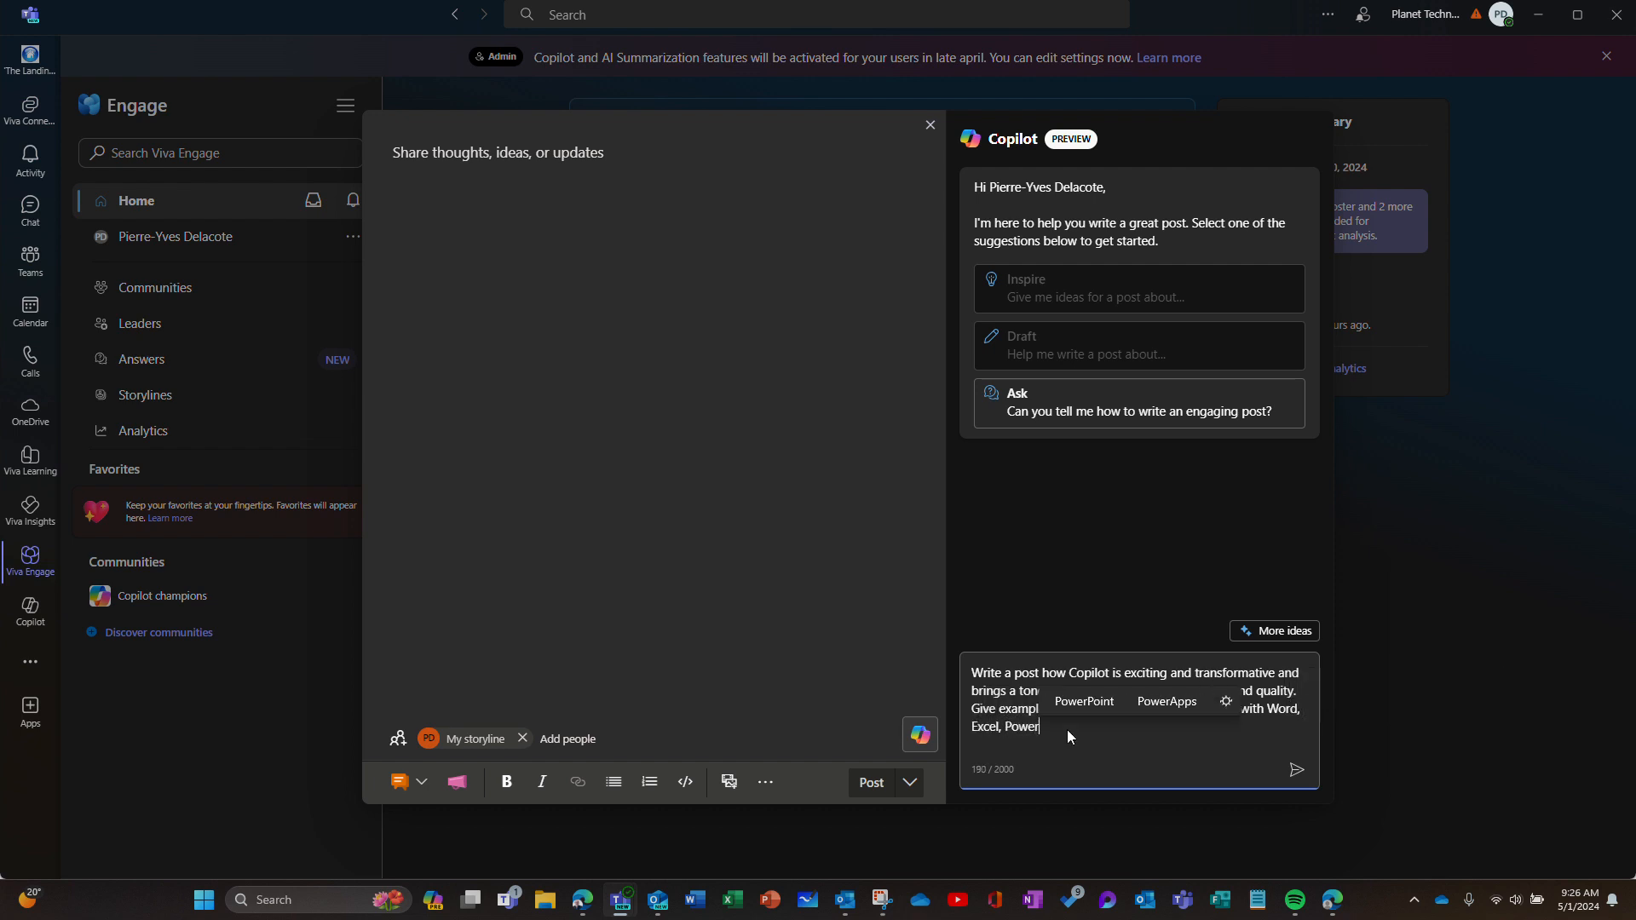
text(Point and )
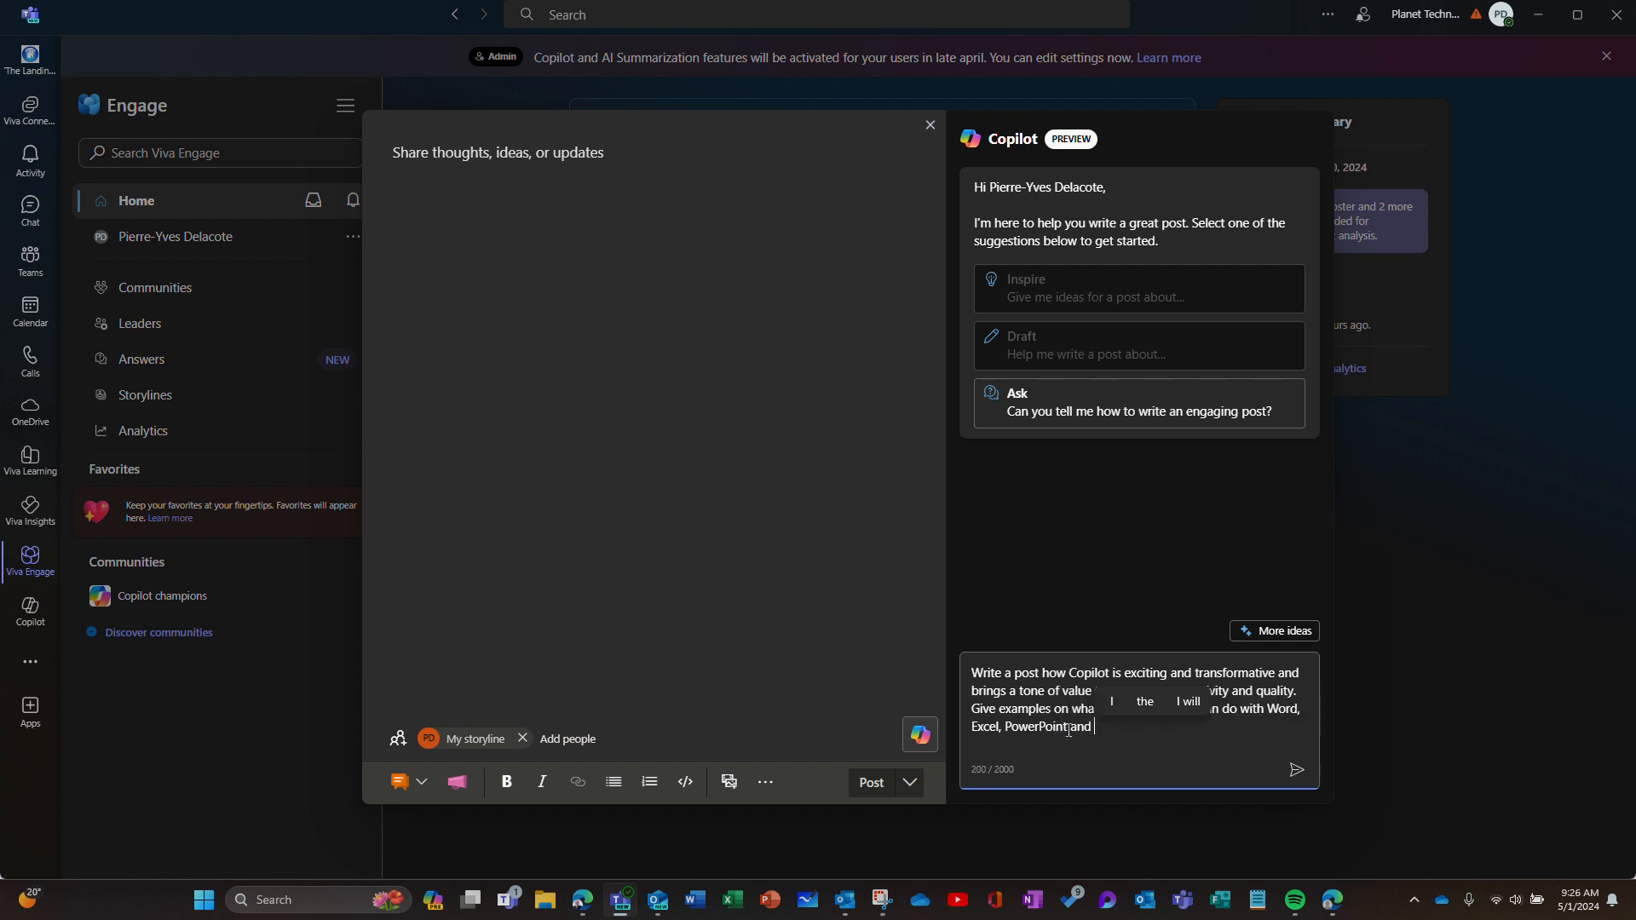
text(Teams)
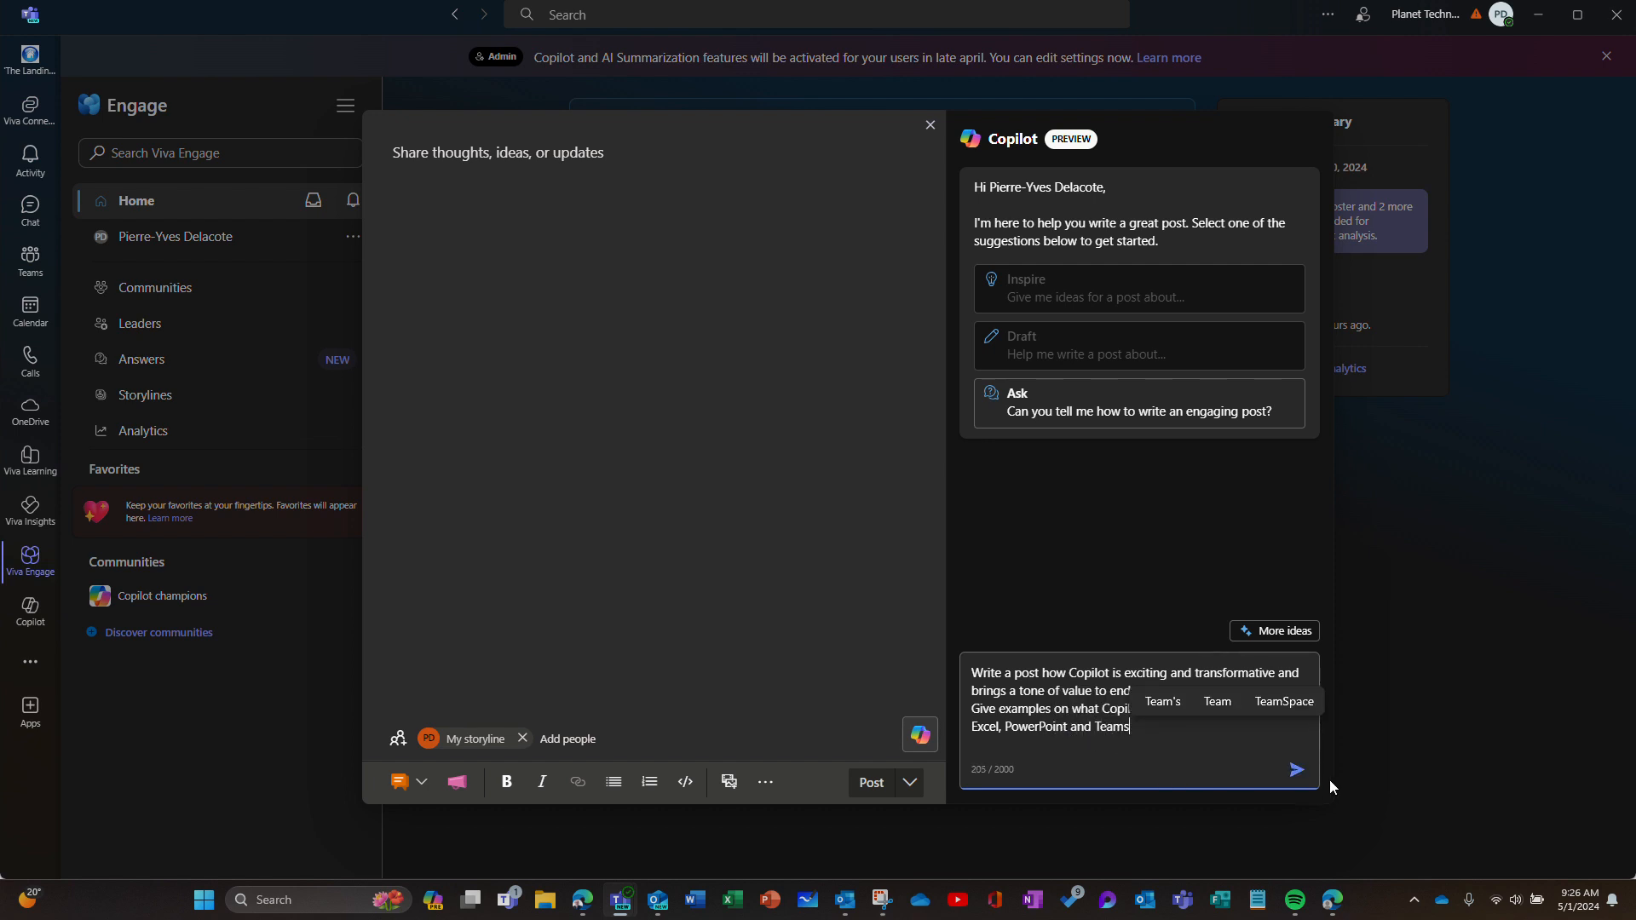
click(1297, 772)
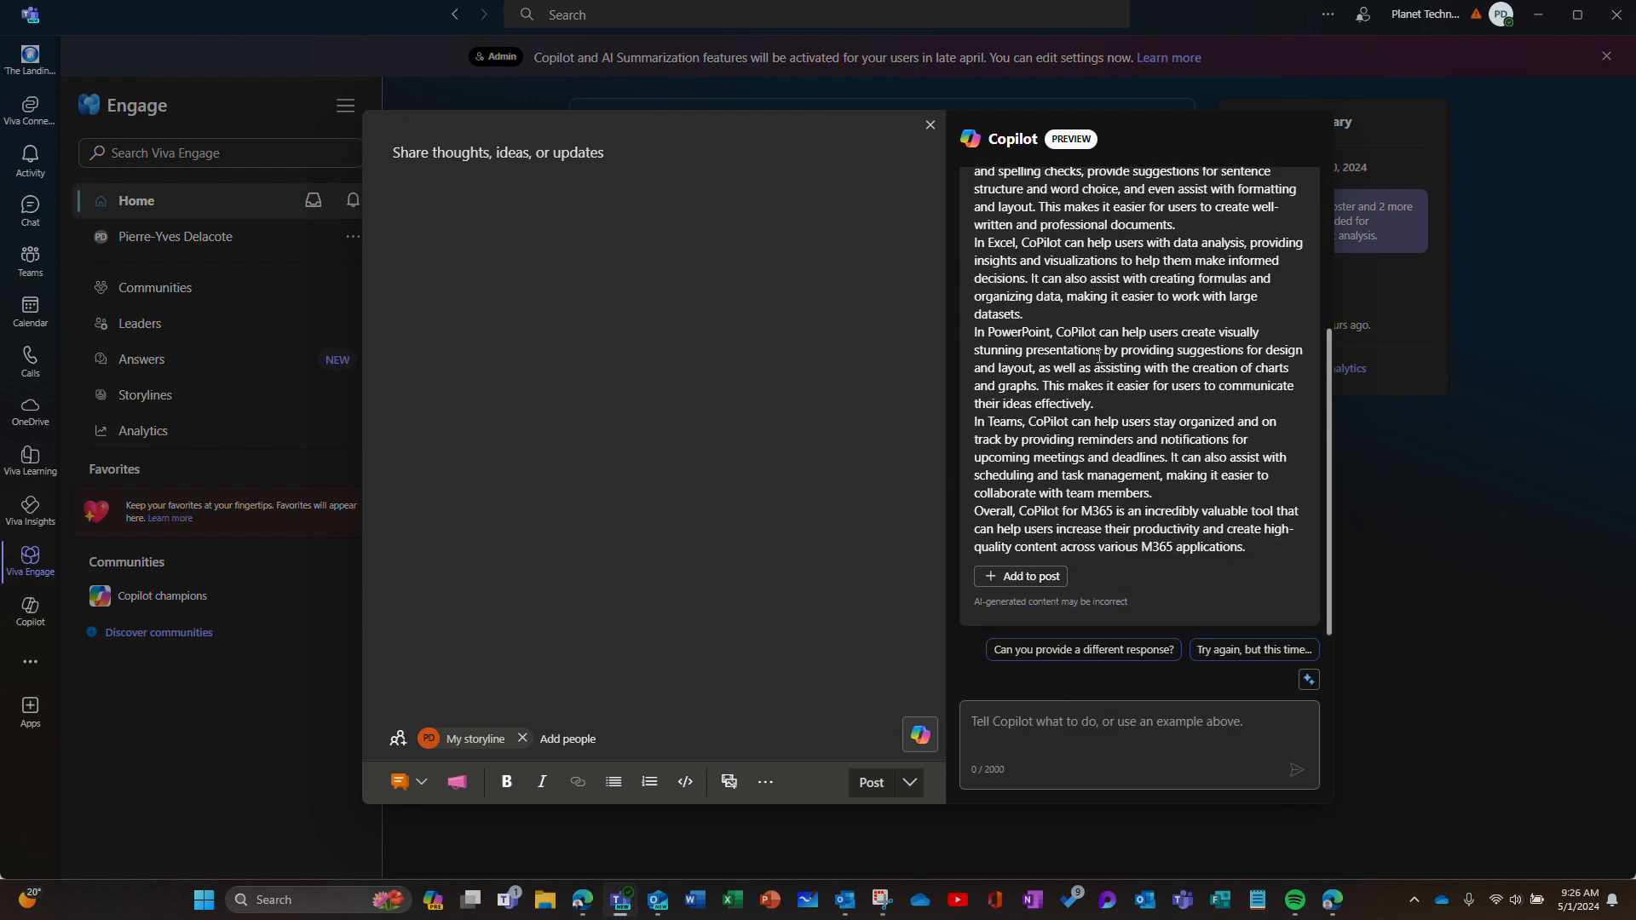
Review Copilot's generated draft from its beginning and add the text to the storyline post
scroll(1136, 385, up, 5)
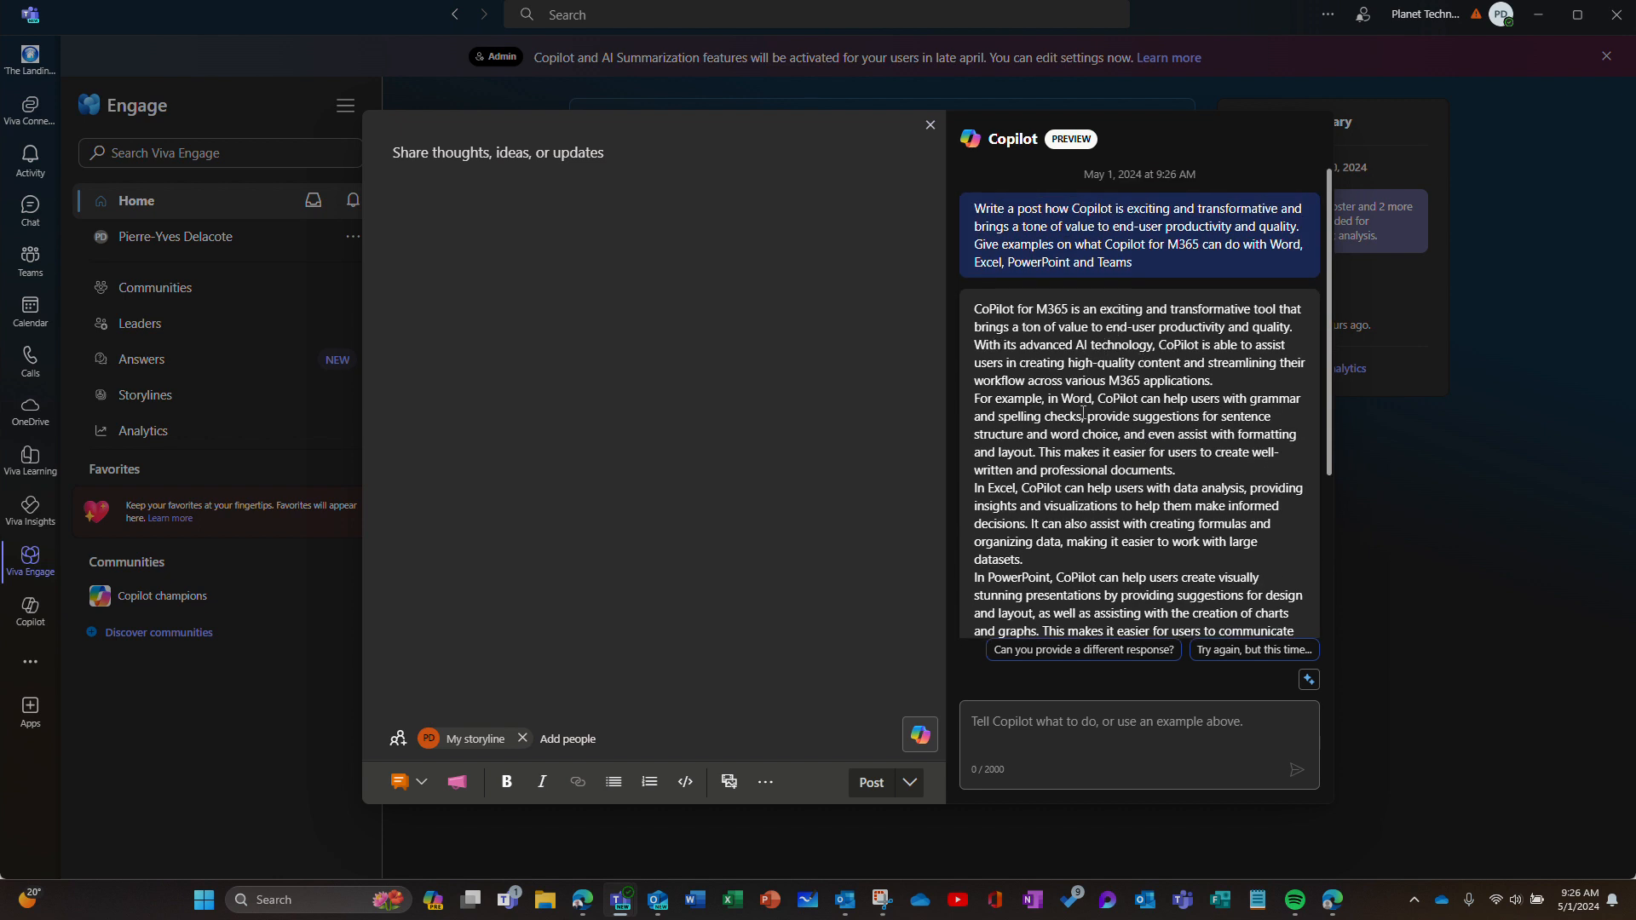
scroll(1193, 363, down, 5)
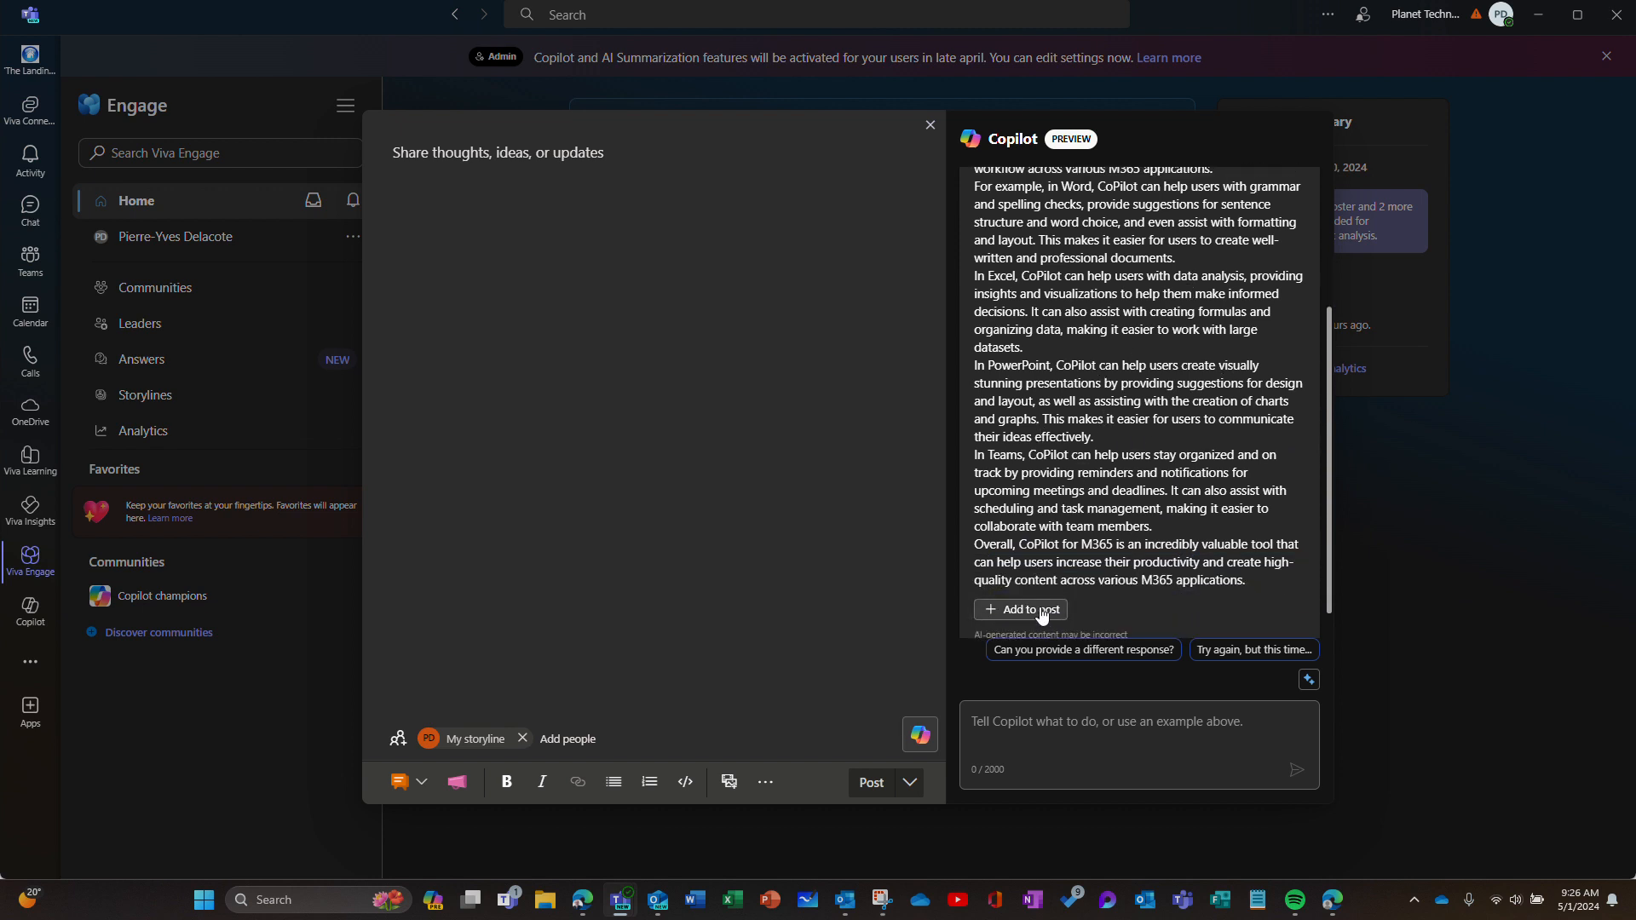
click(1022, 610)
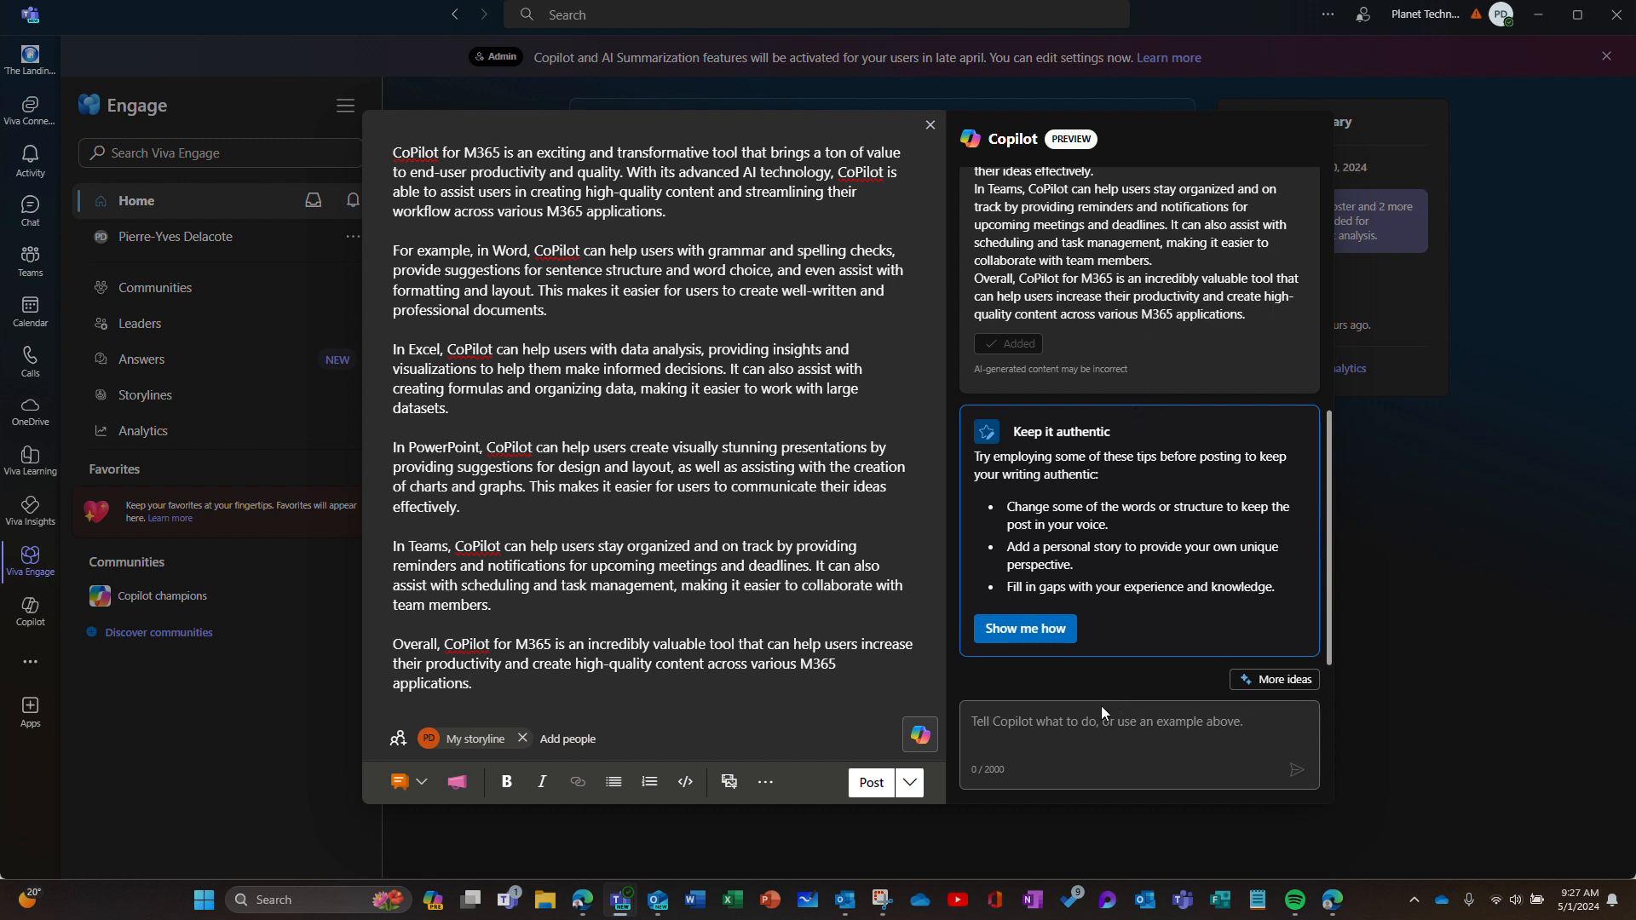
click(1099, 727)
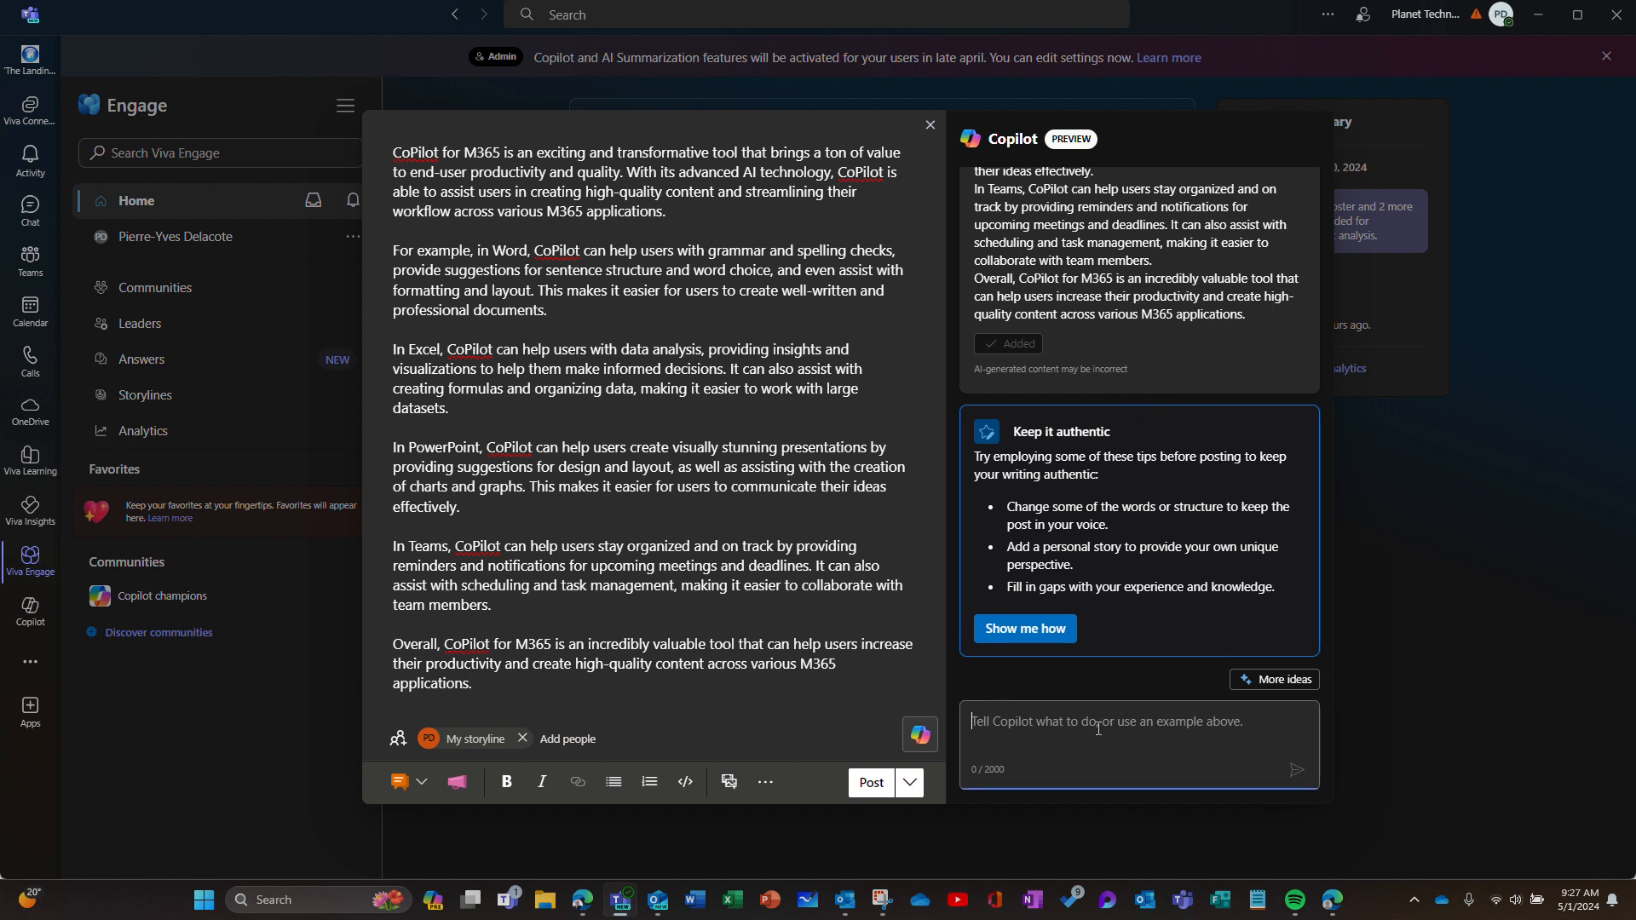
text(/)
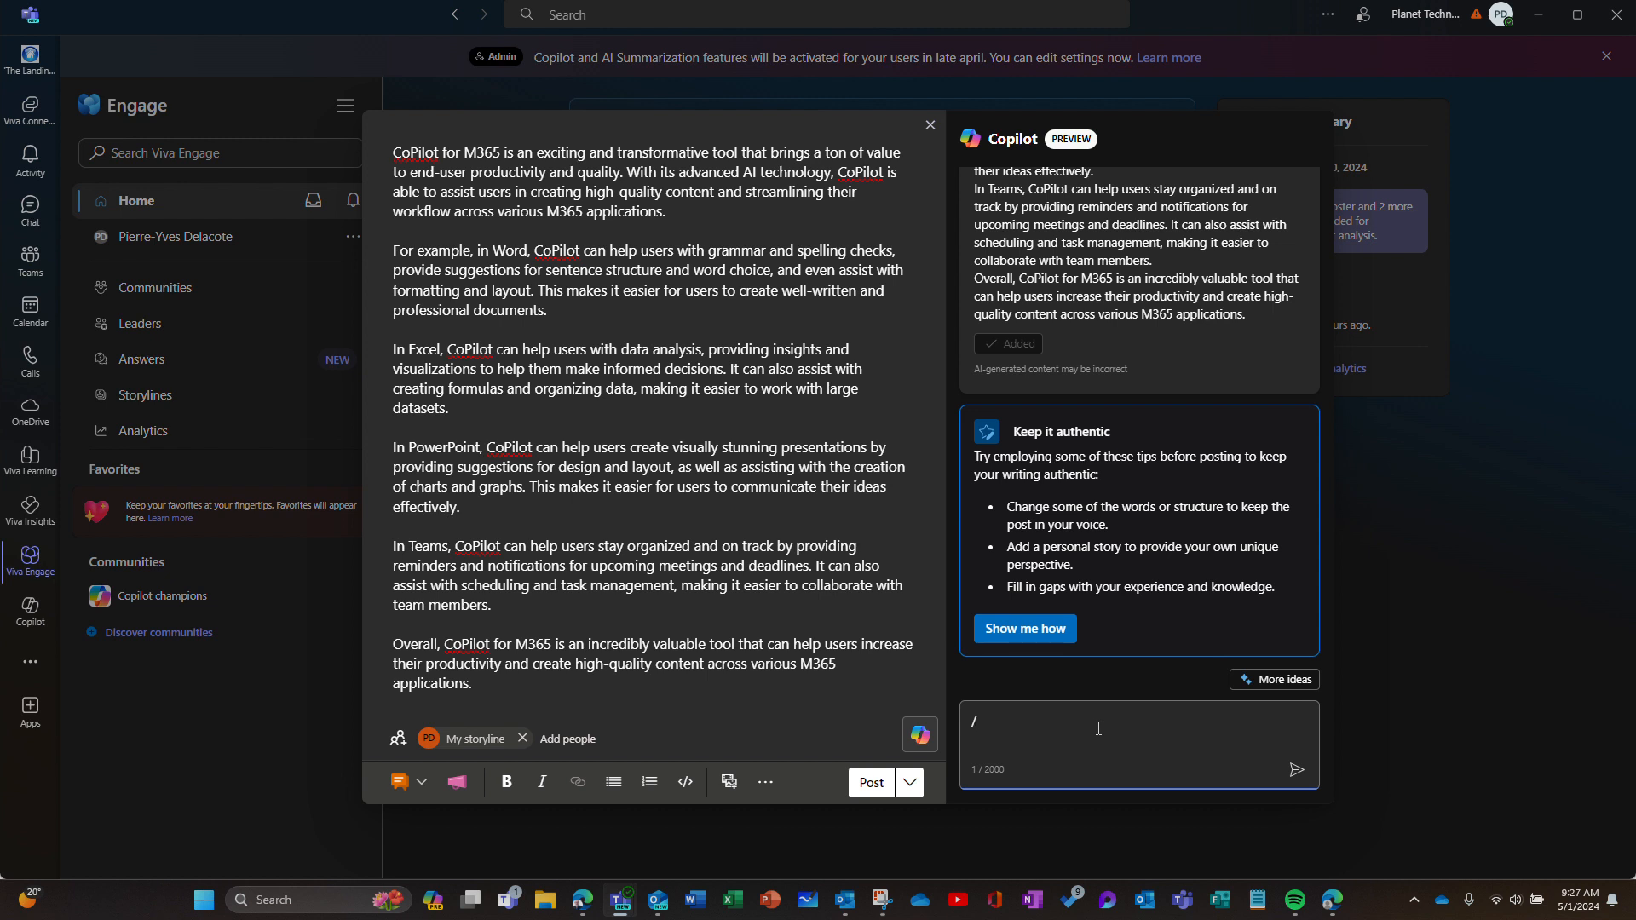
text(c)
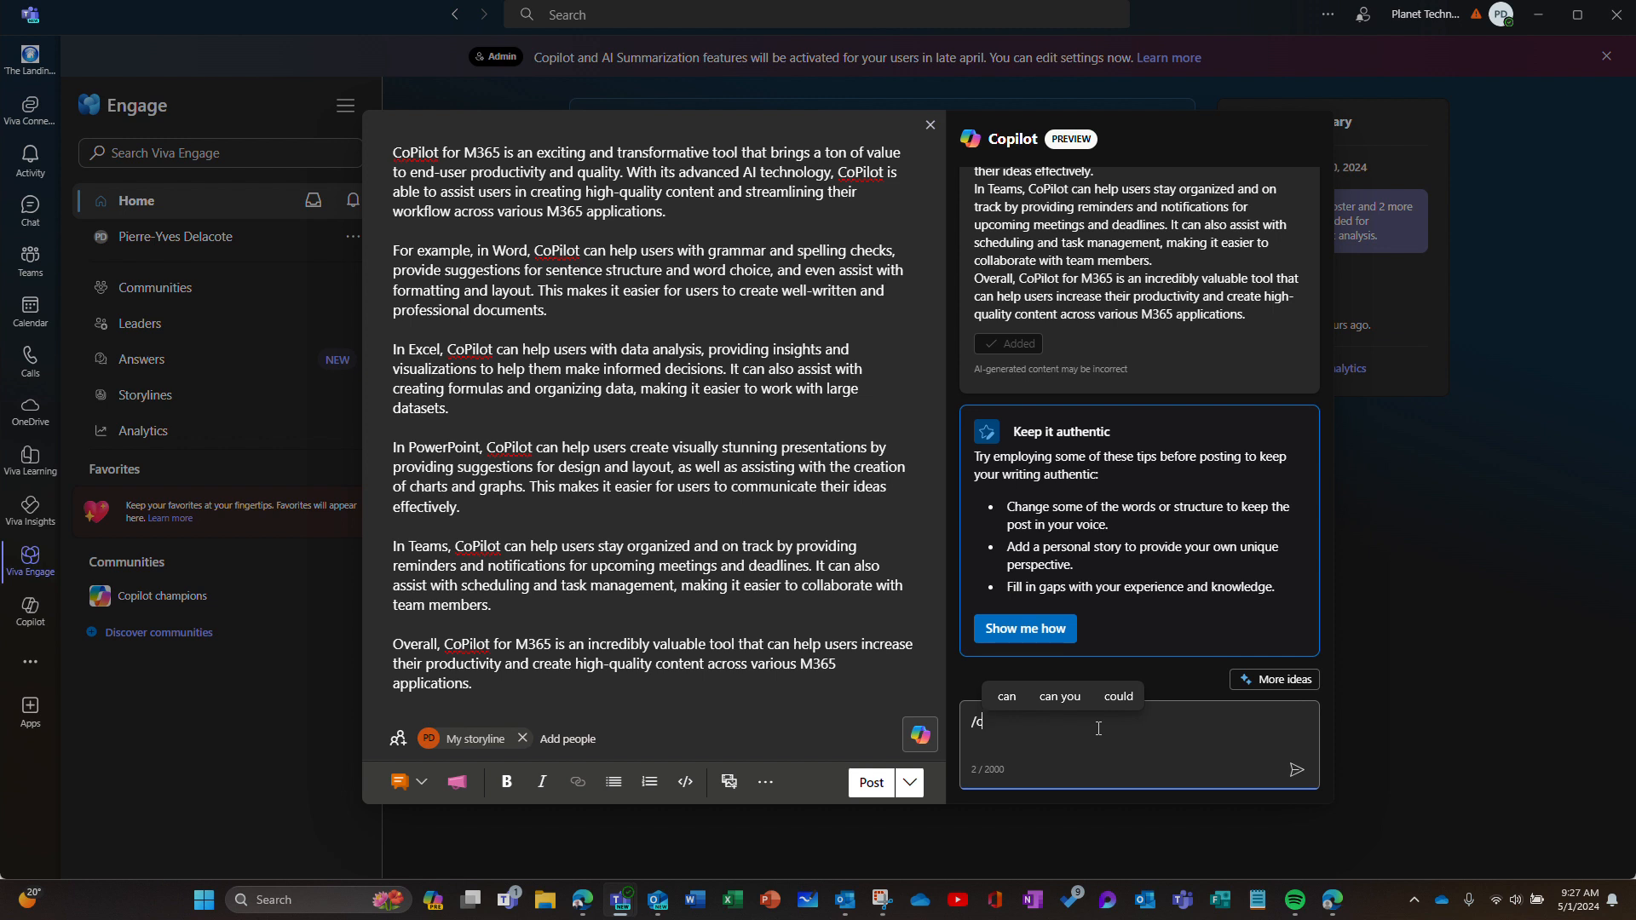
key(BackSpace)
key(BackSpace)
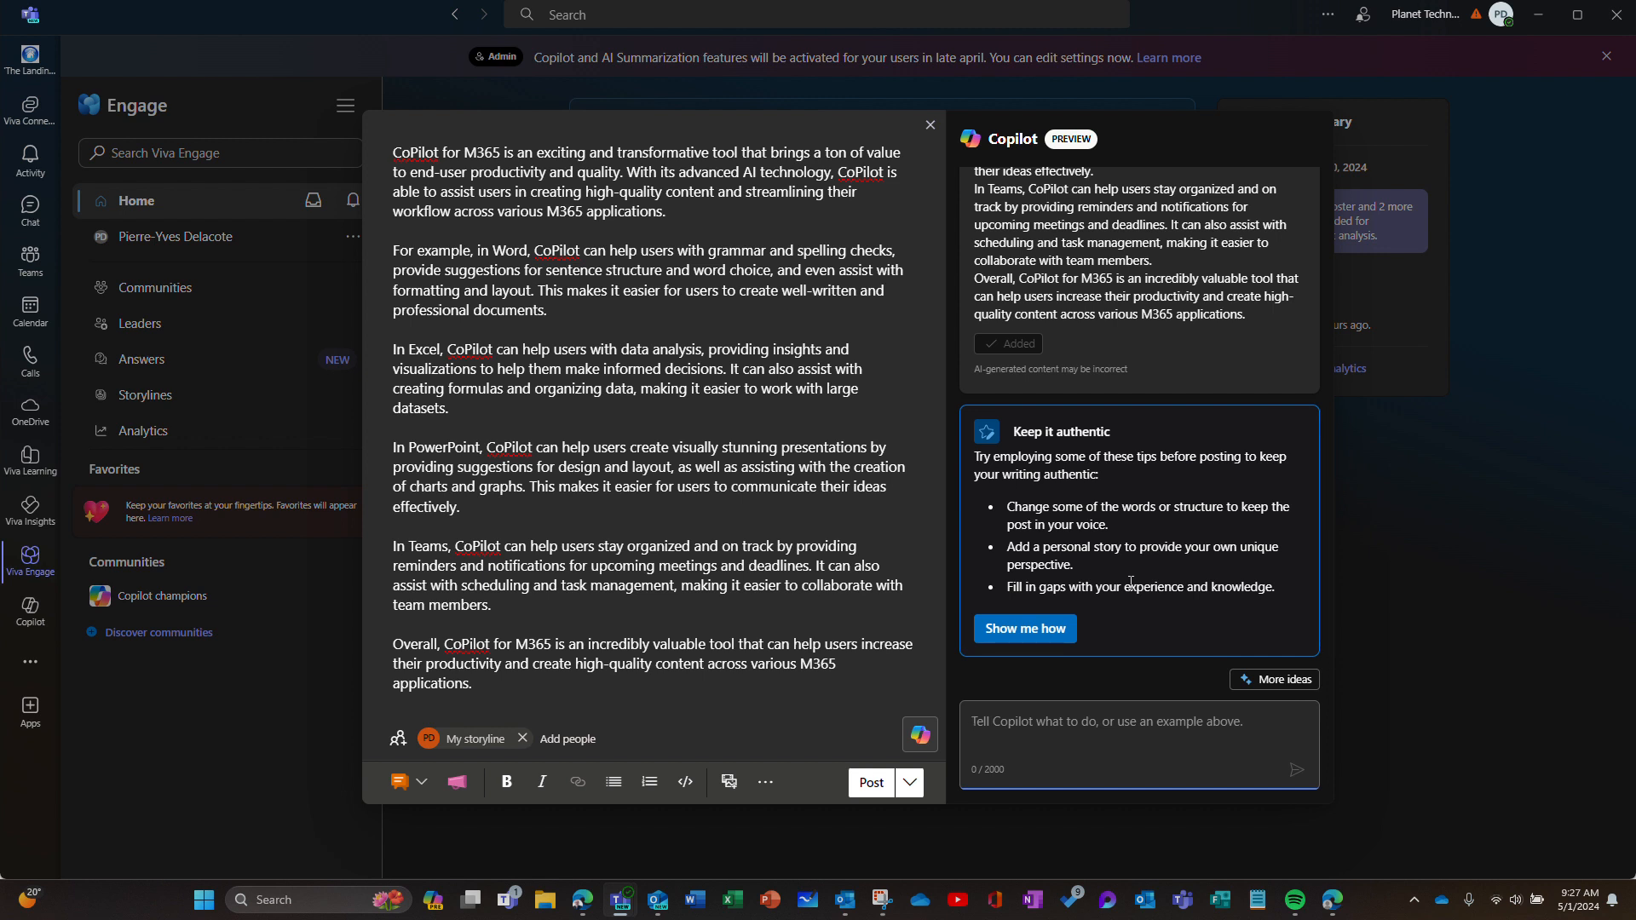
Have Copilot rewrite the draft to be more concise using its suggested edit prompt, and add the rewrite to the post
click(1288, 686)
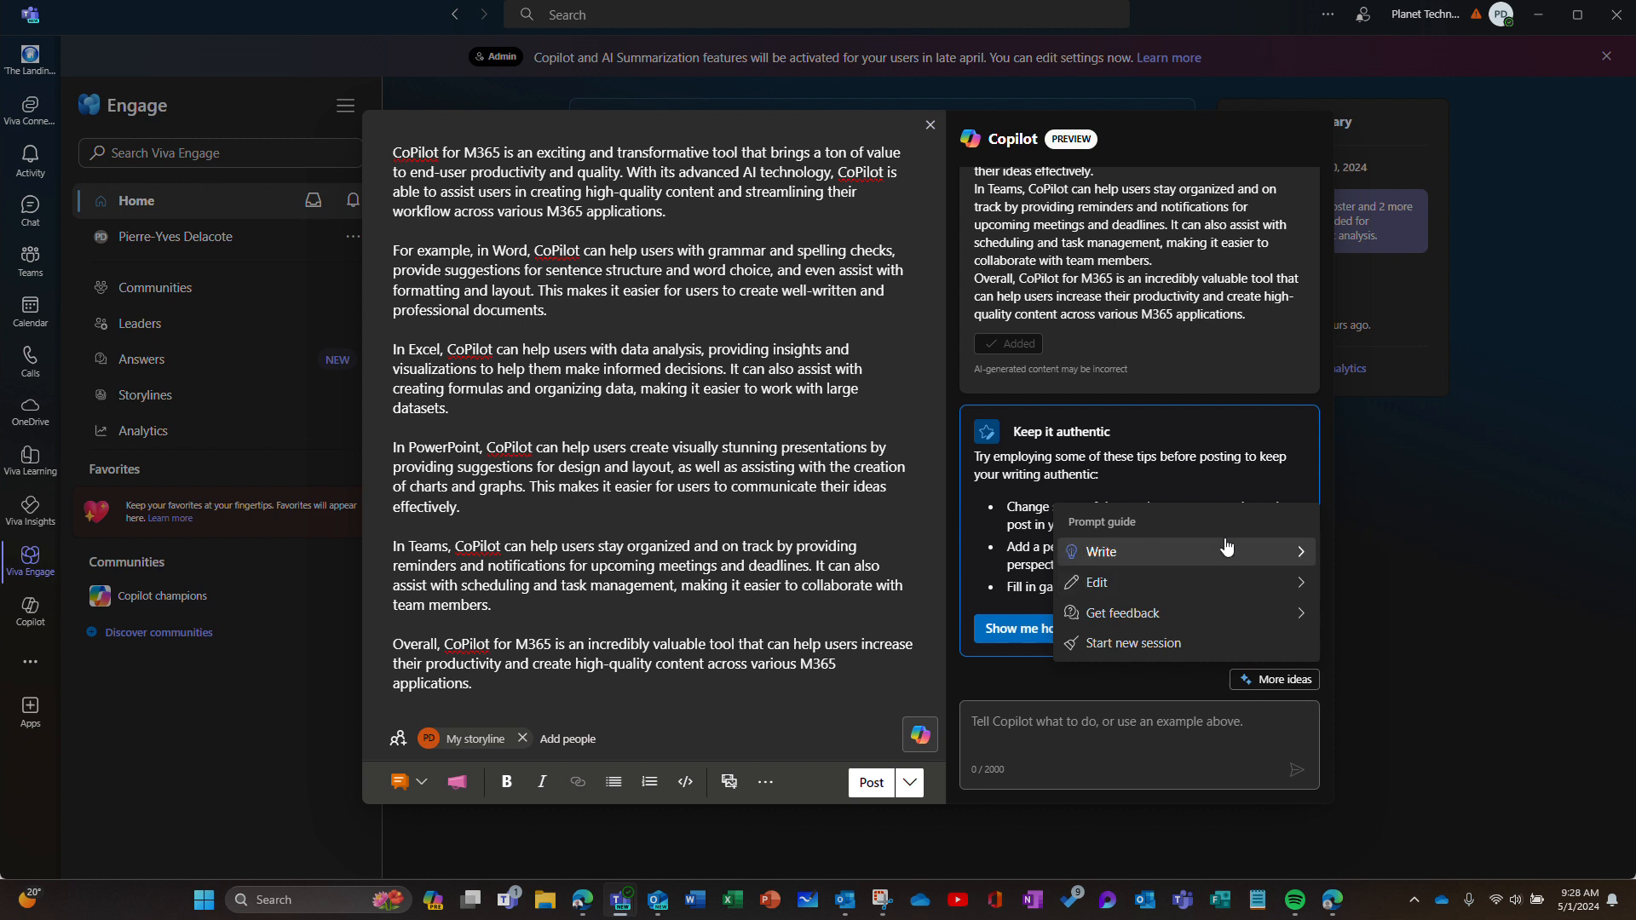
mouse_move(1225, 549)
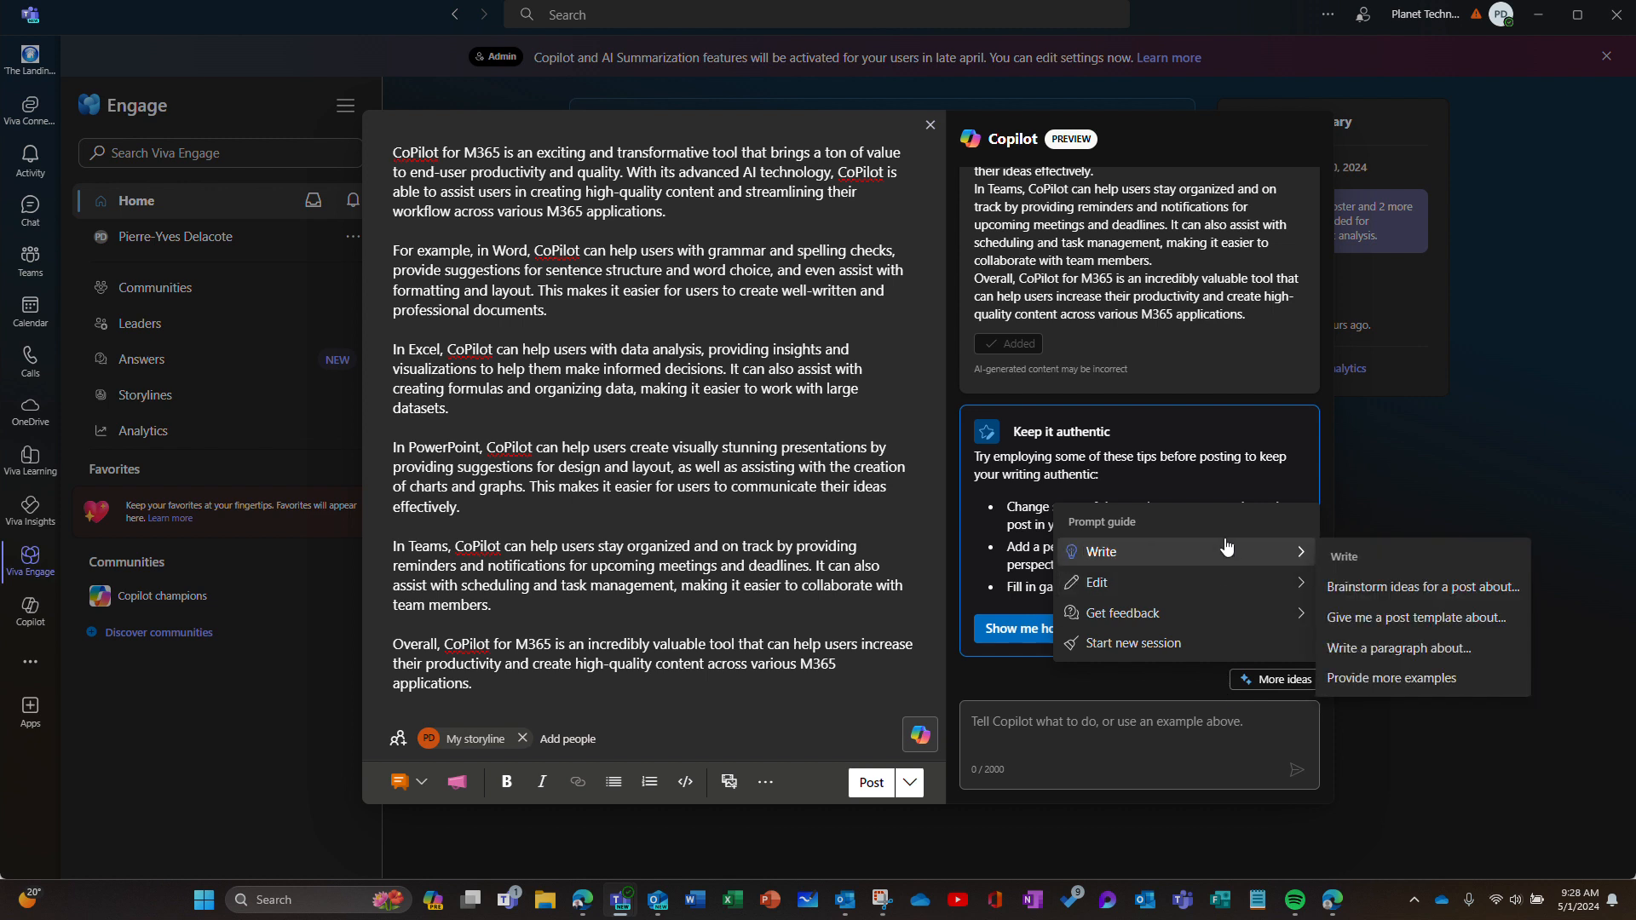
mouse_move(1217, 597)
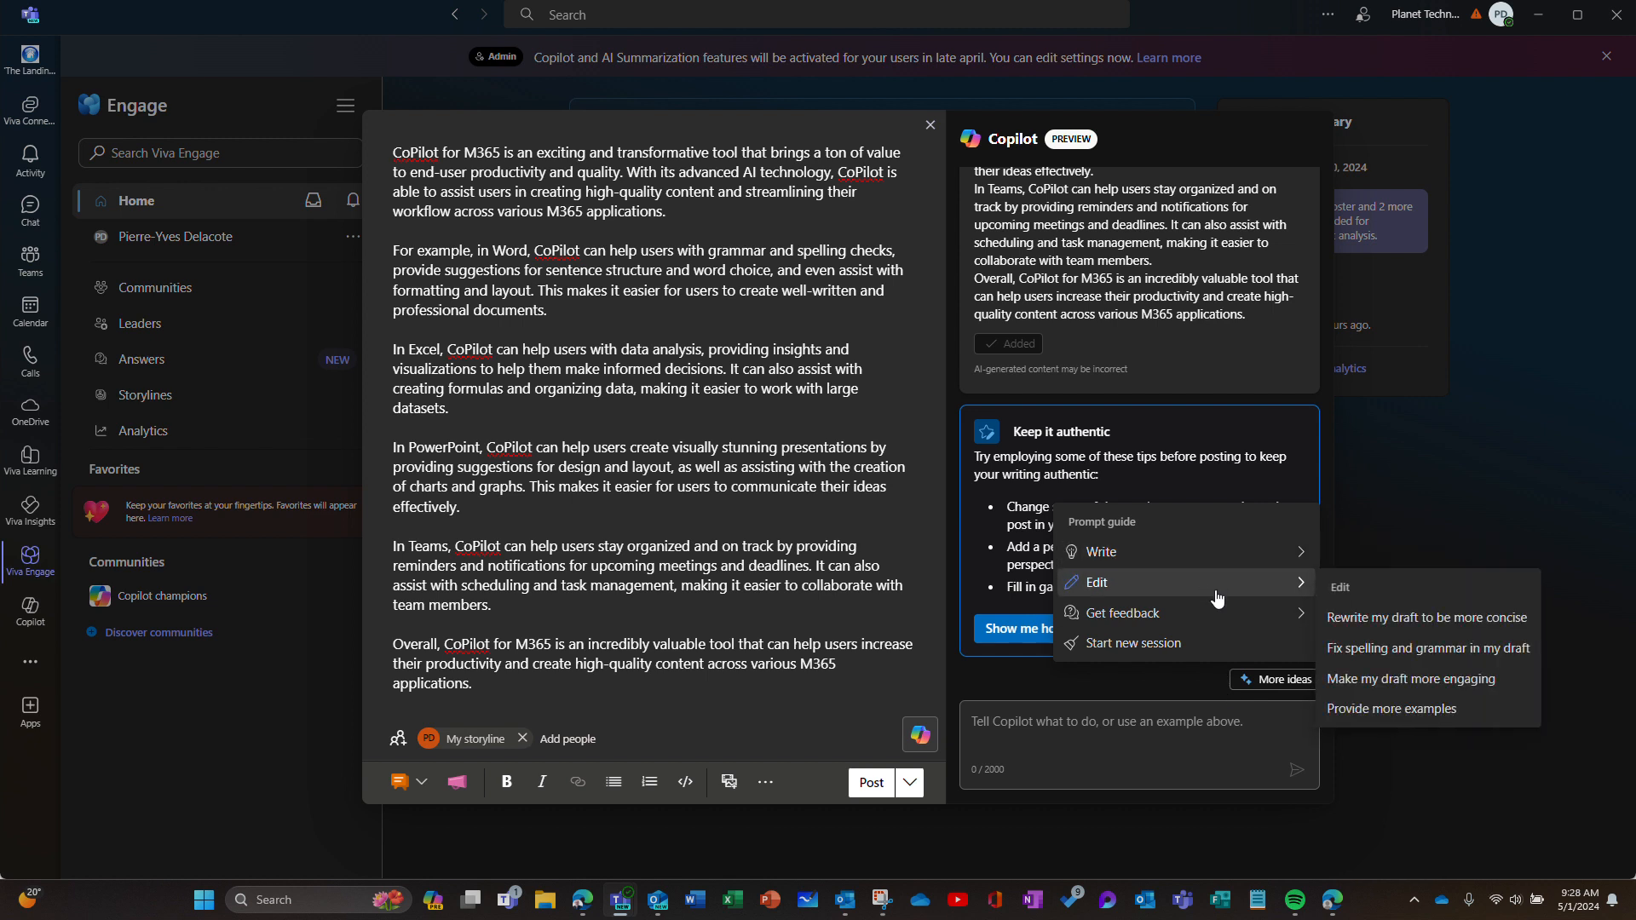
click(1404, 625)
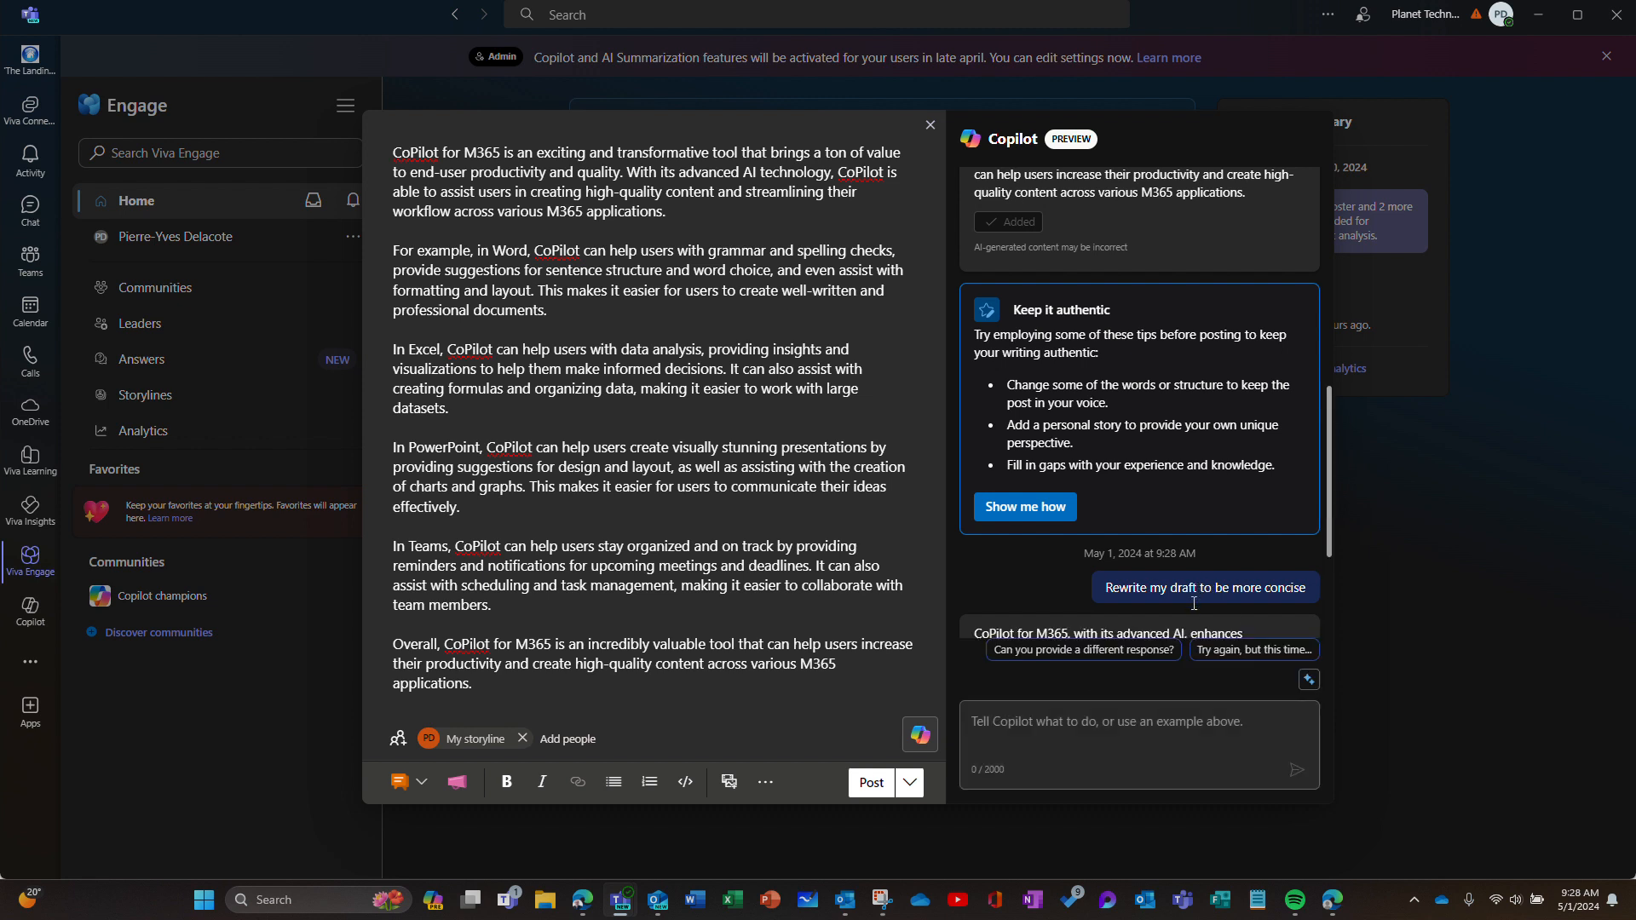
click(1041, 576)
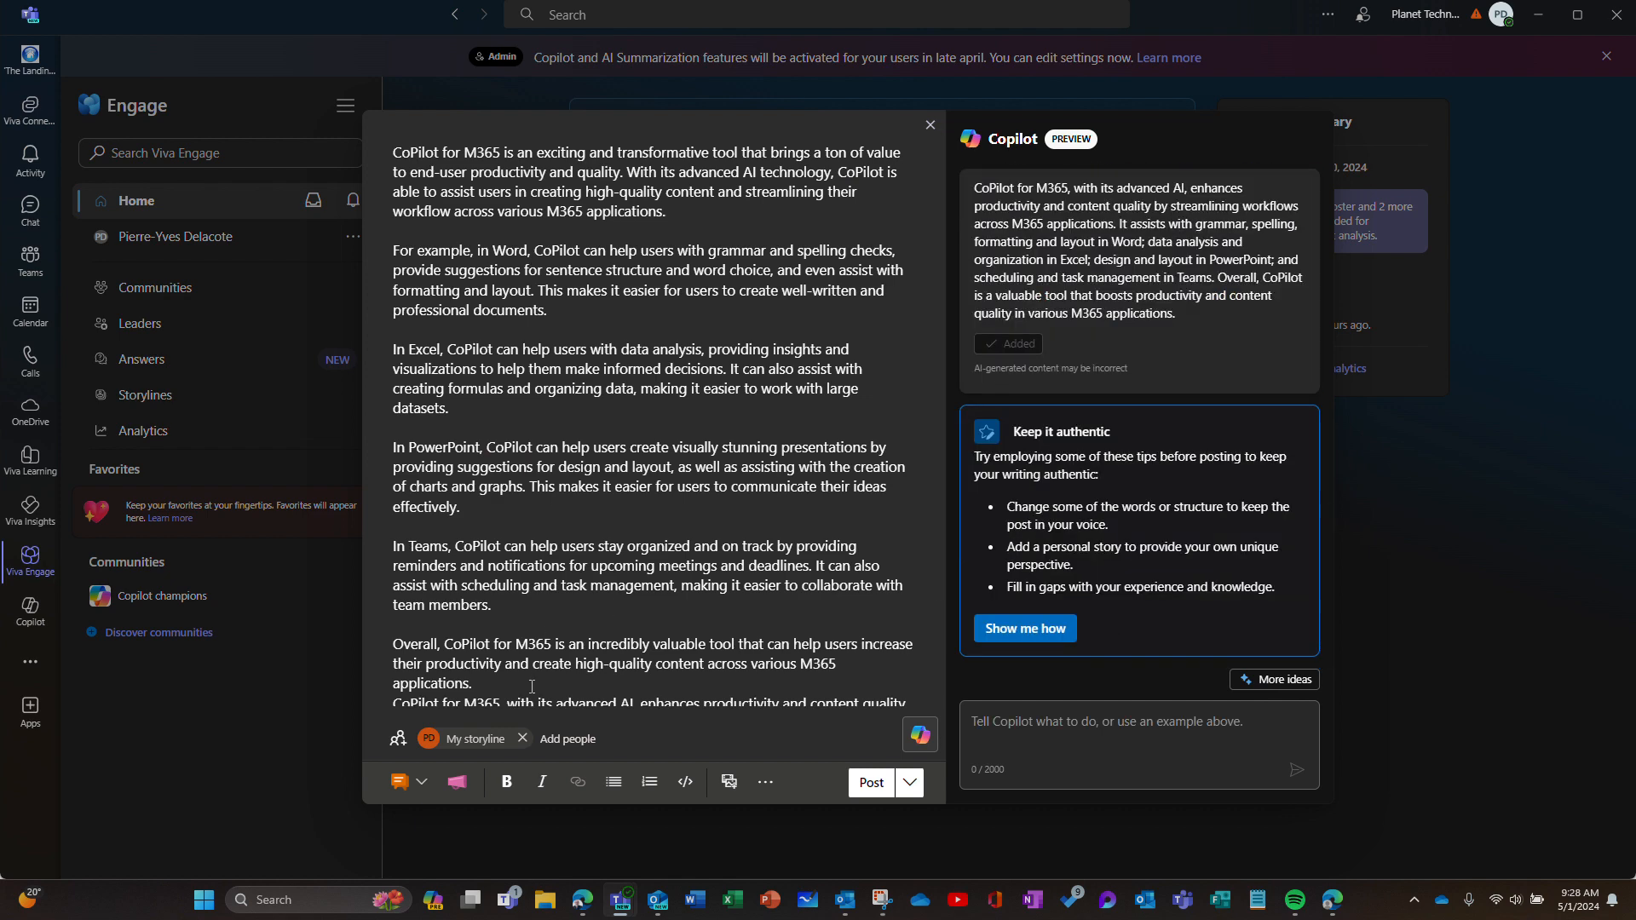
Delete all the text from the storyline post, including the original draft and the concise version
scroll(588, 628, down, 2)
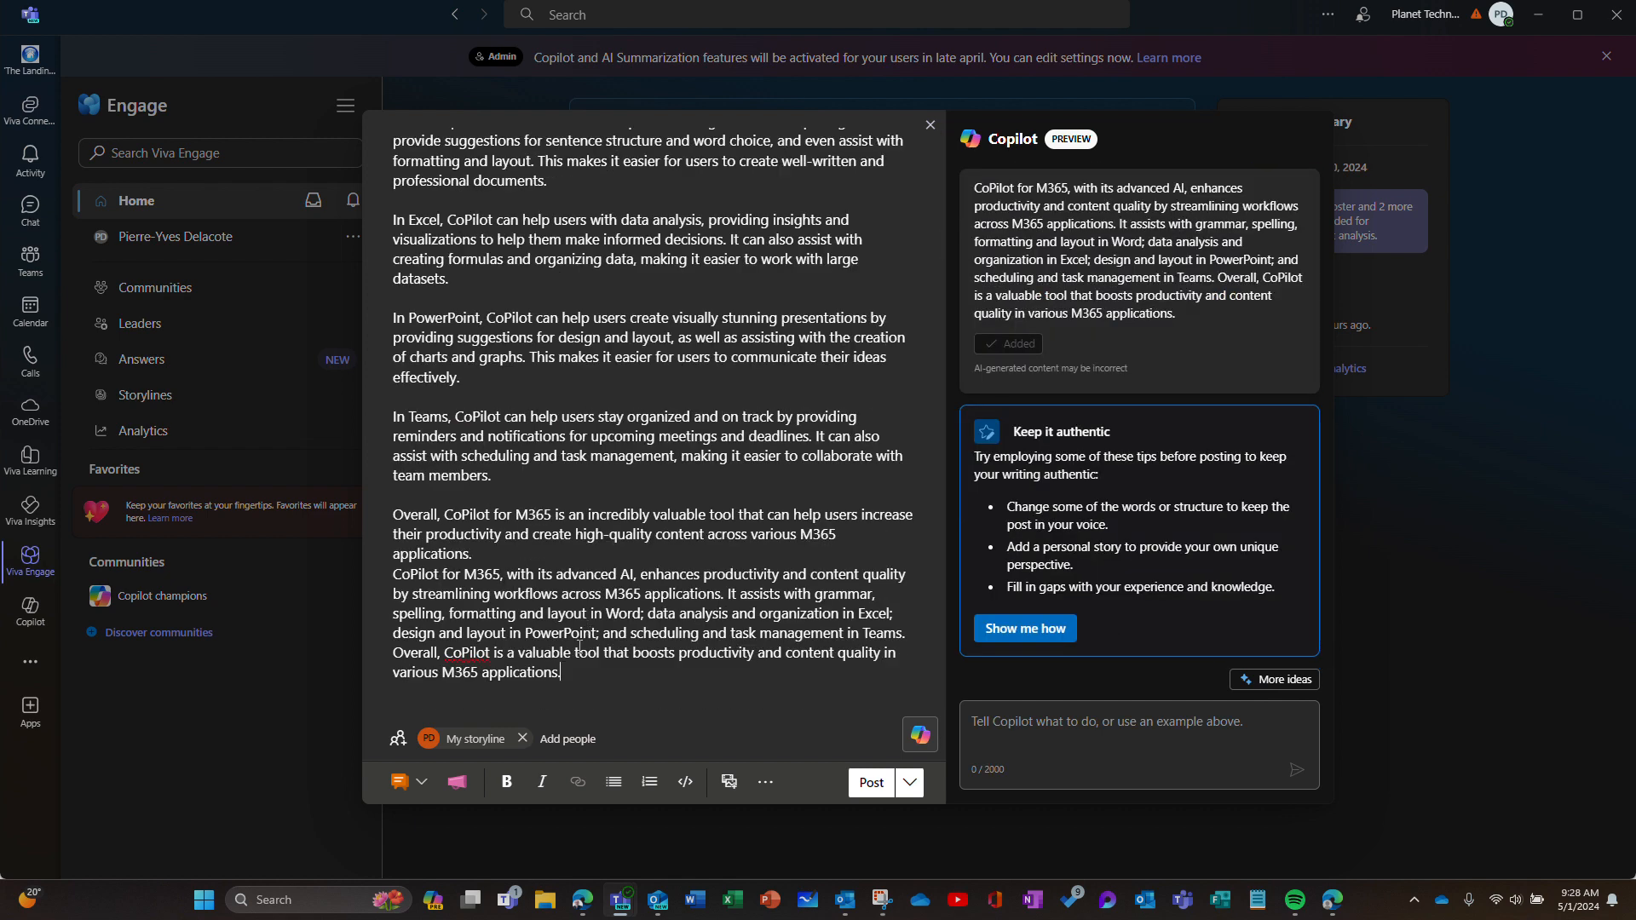
click(562, 674)
drag(565, 674, 381, 104)
key(BackSpace)
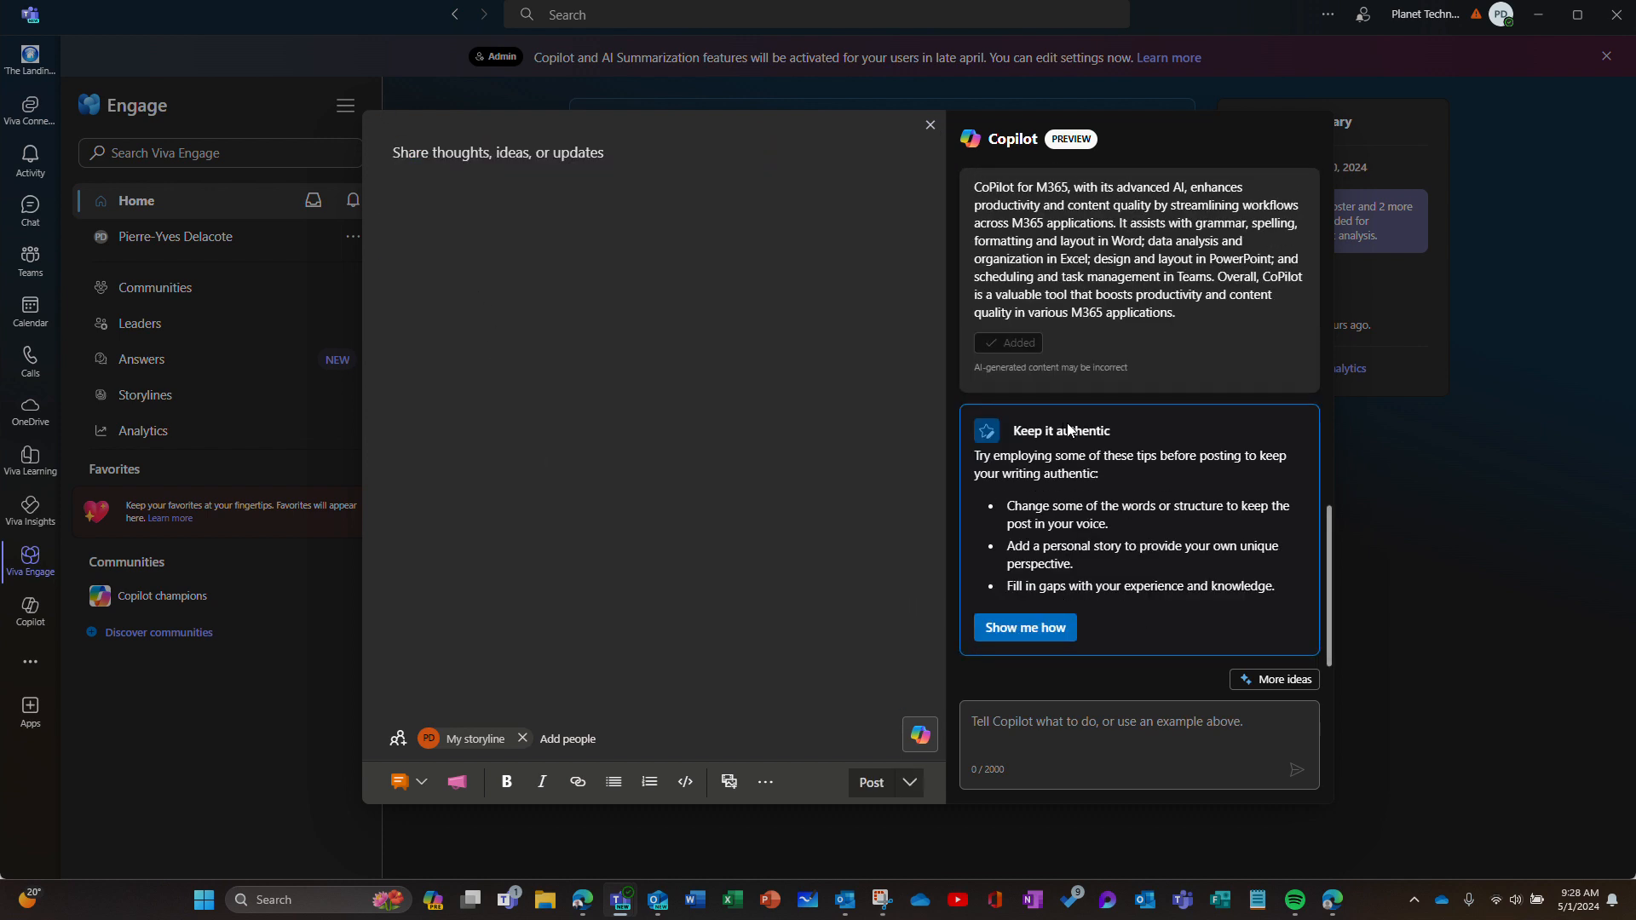
Try to copy the concise rewrite from Copilot's reply into the empty storyline post
scroll(1076, 436, up, 3)
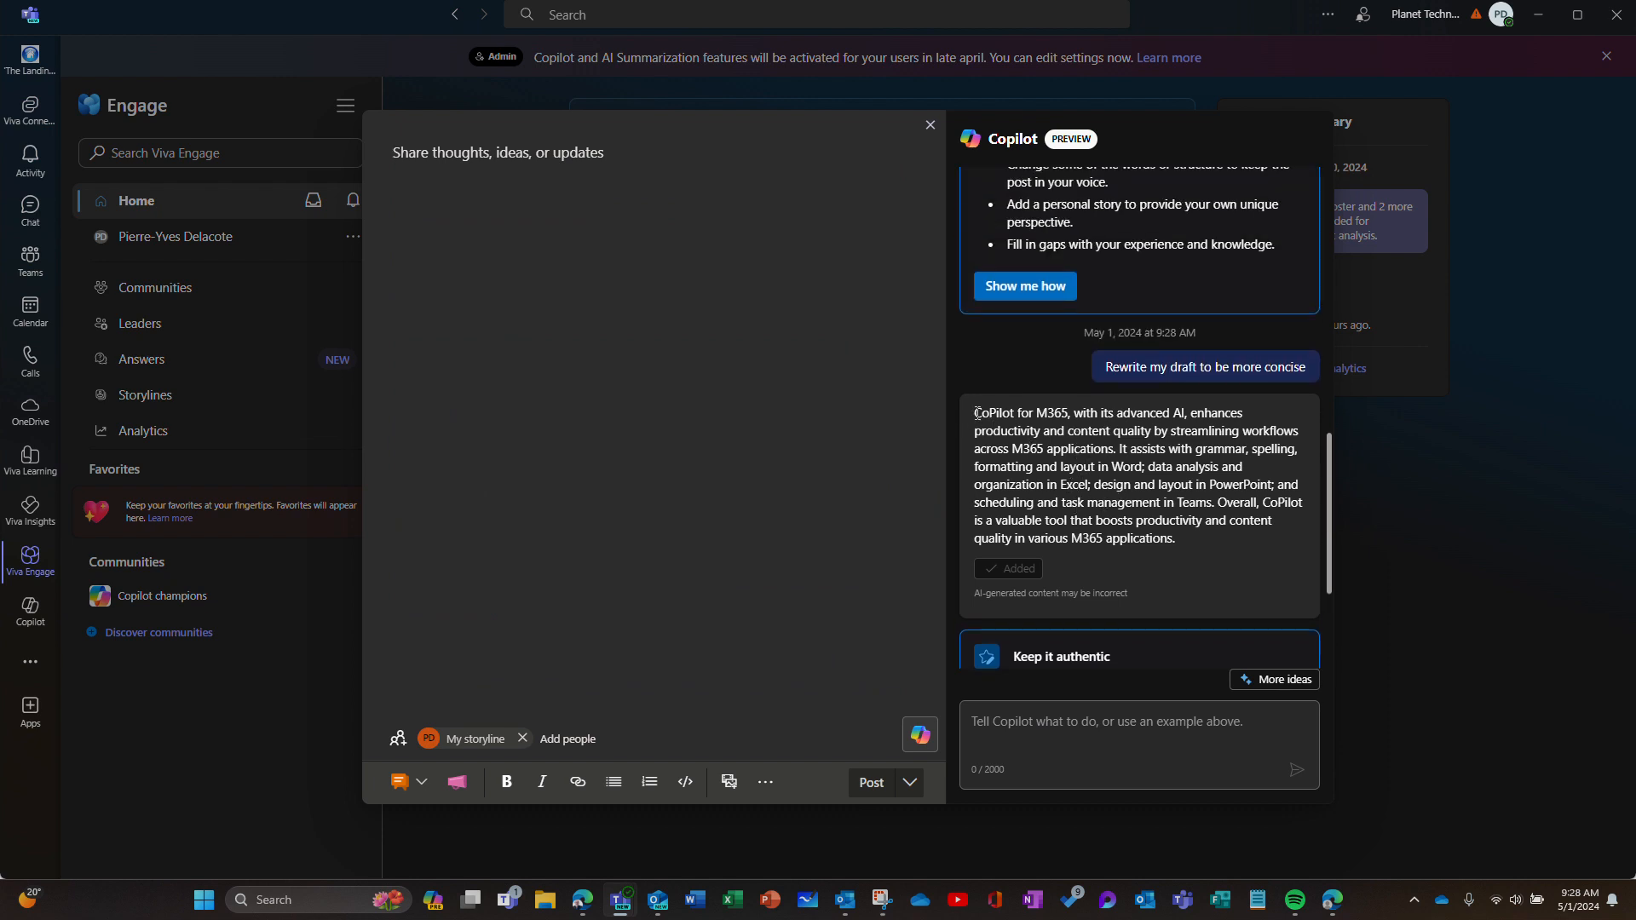
drag(977, 413, 1209, 538)
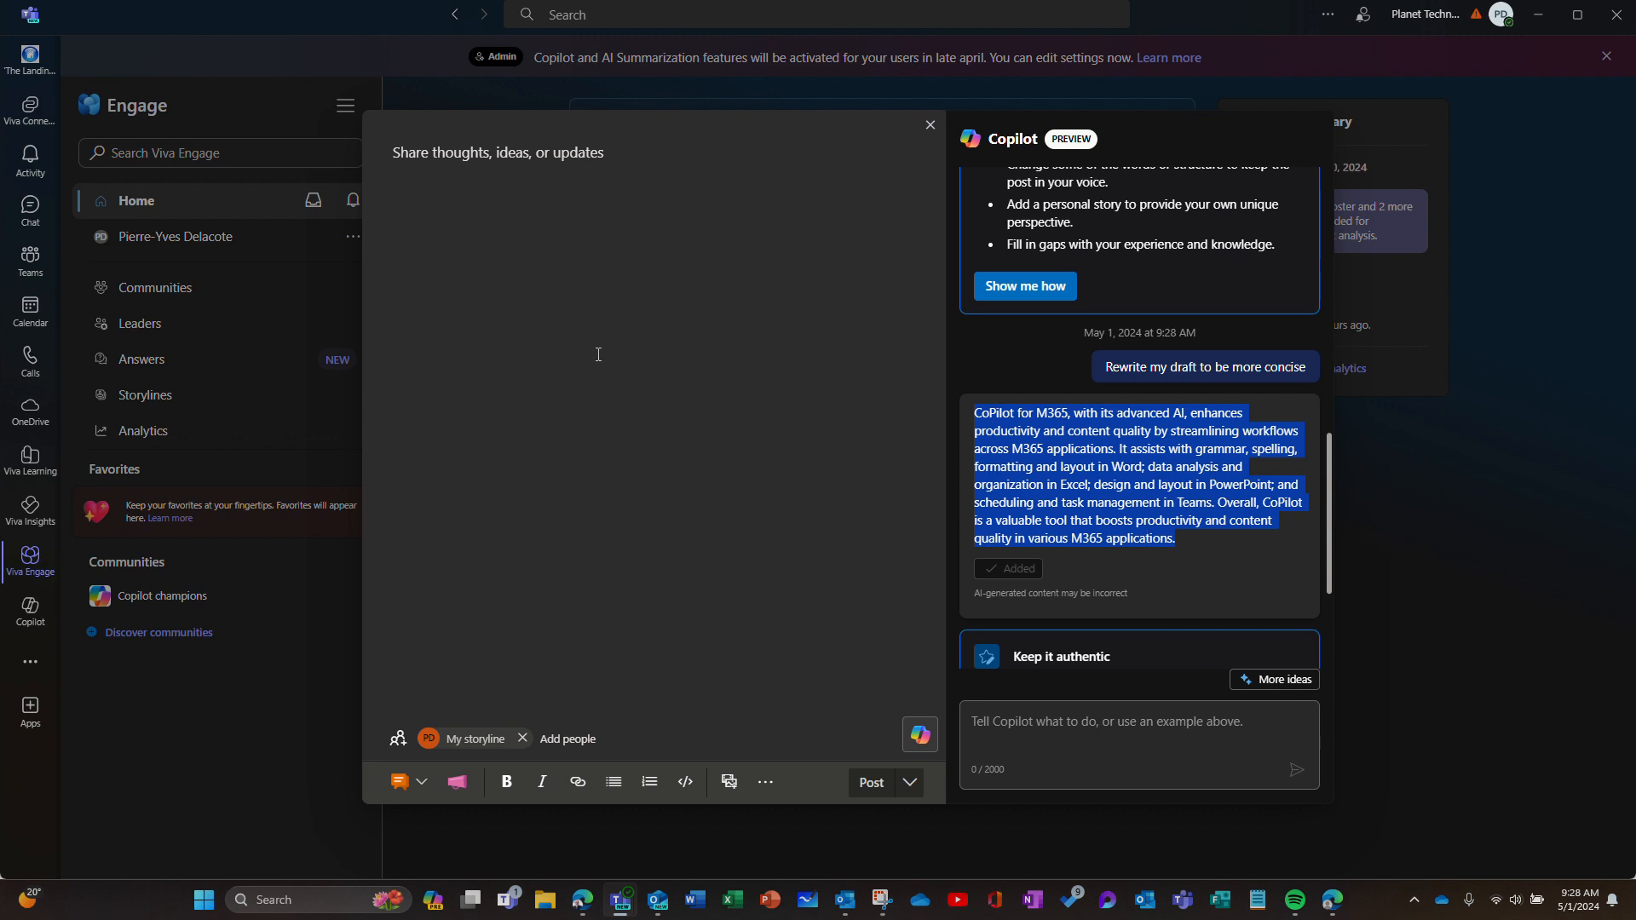
click(548, 274)
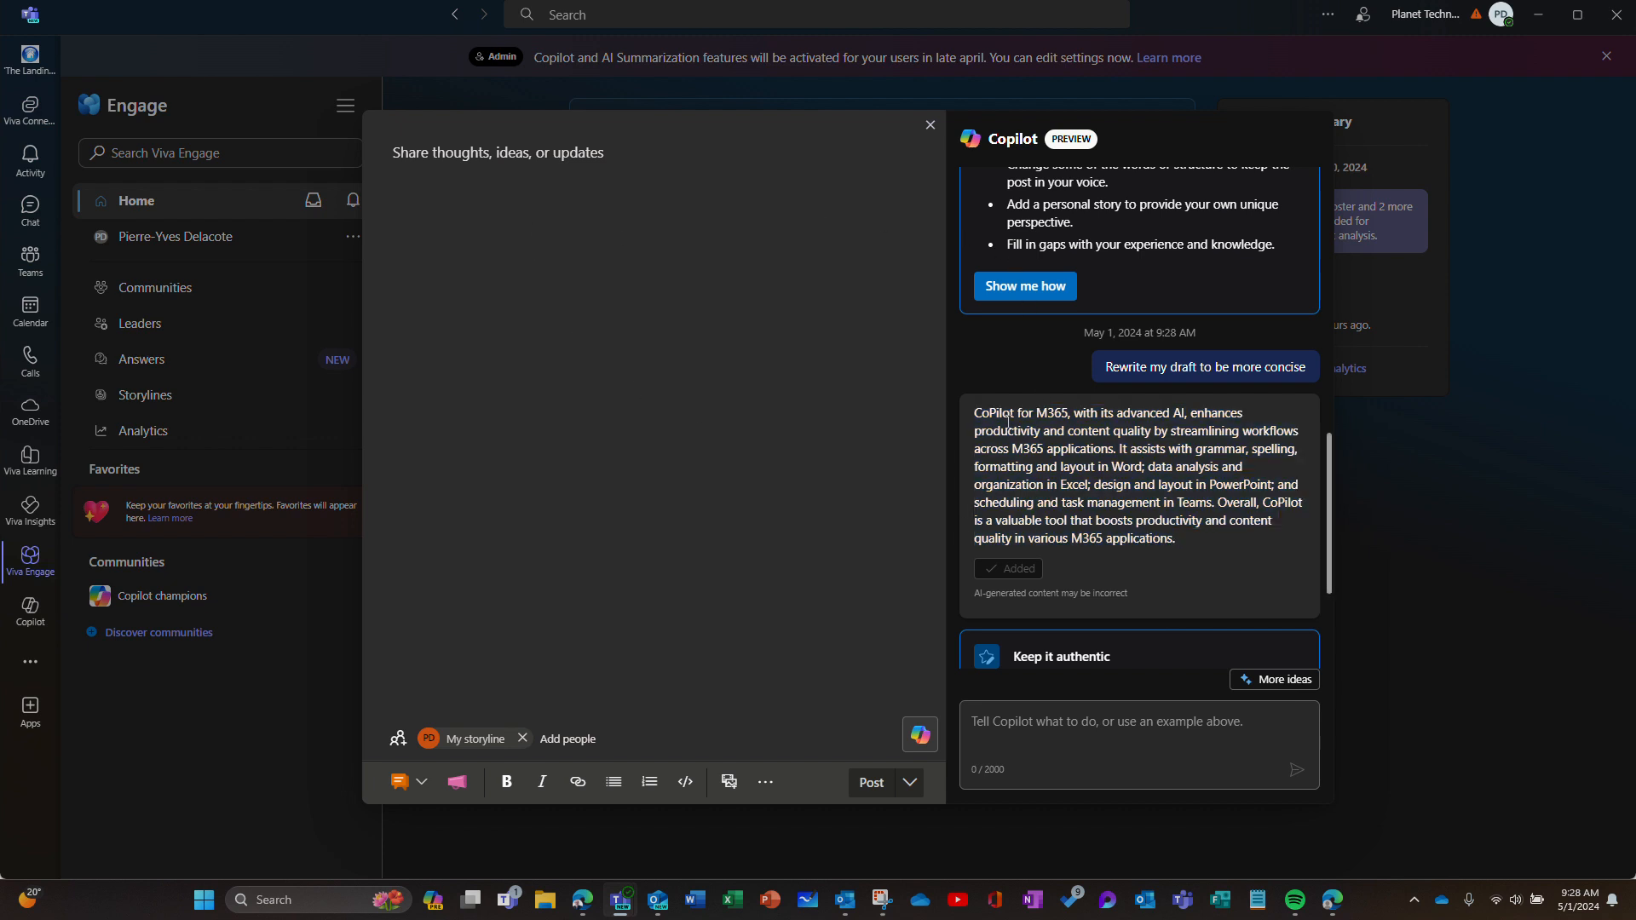
drag(977, 411, 1204, 537)
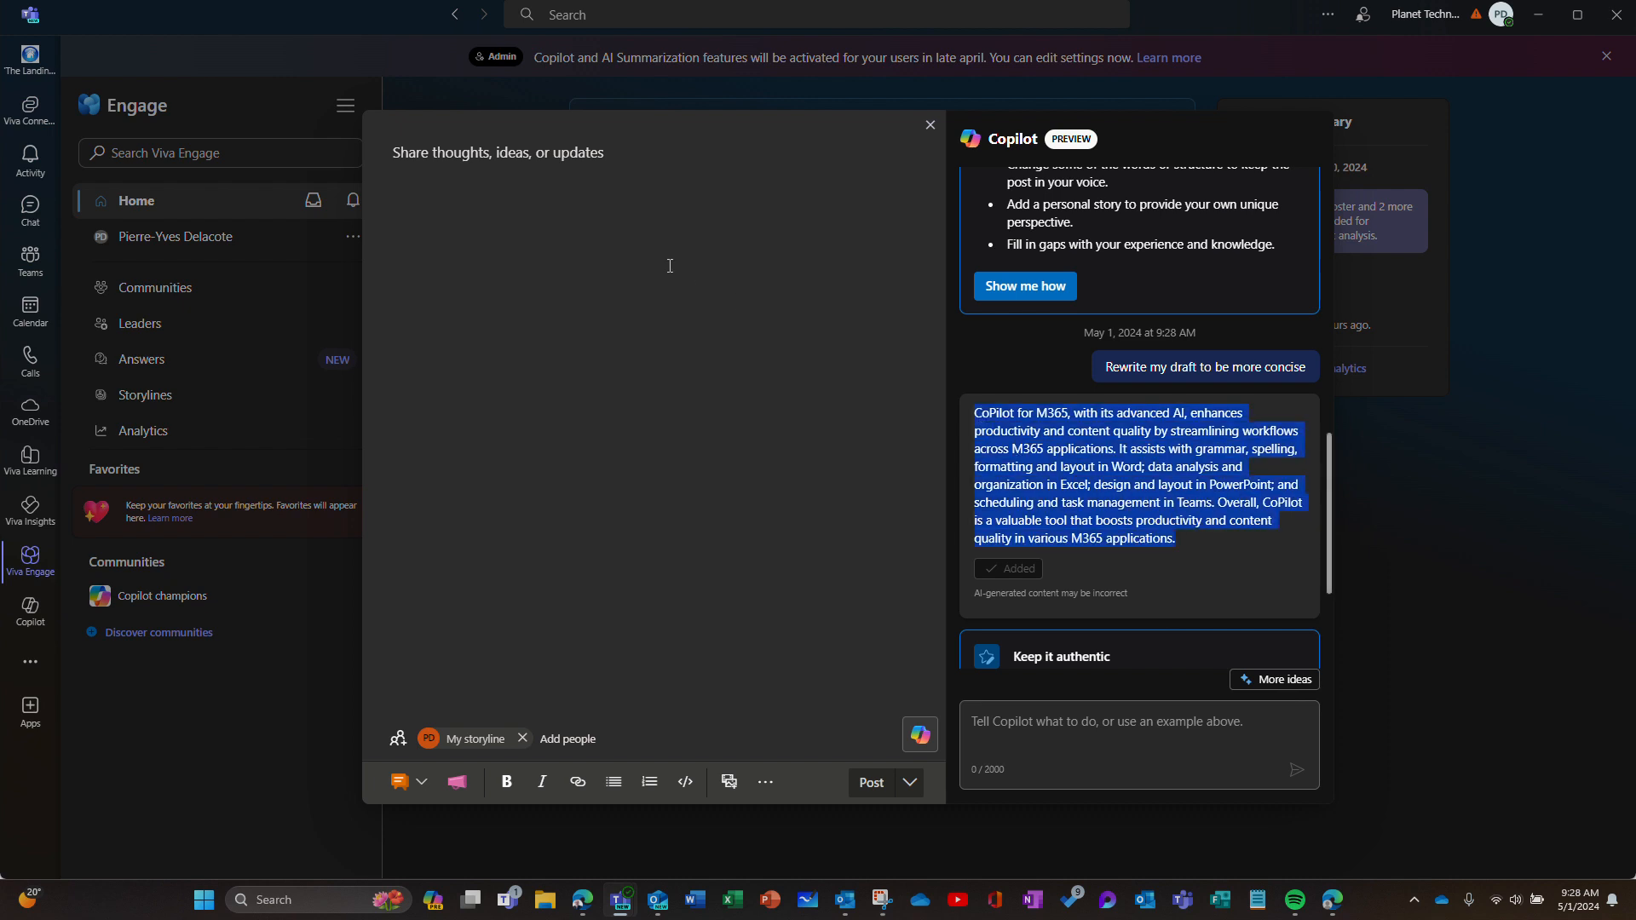
click(567, 228)
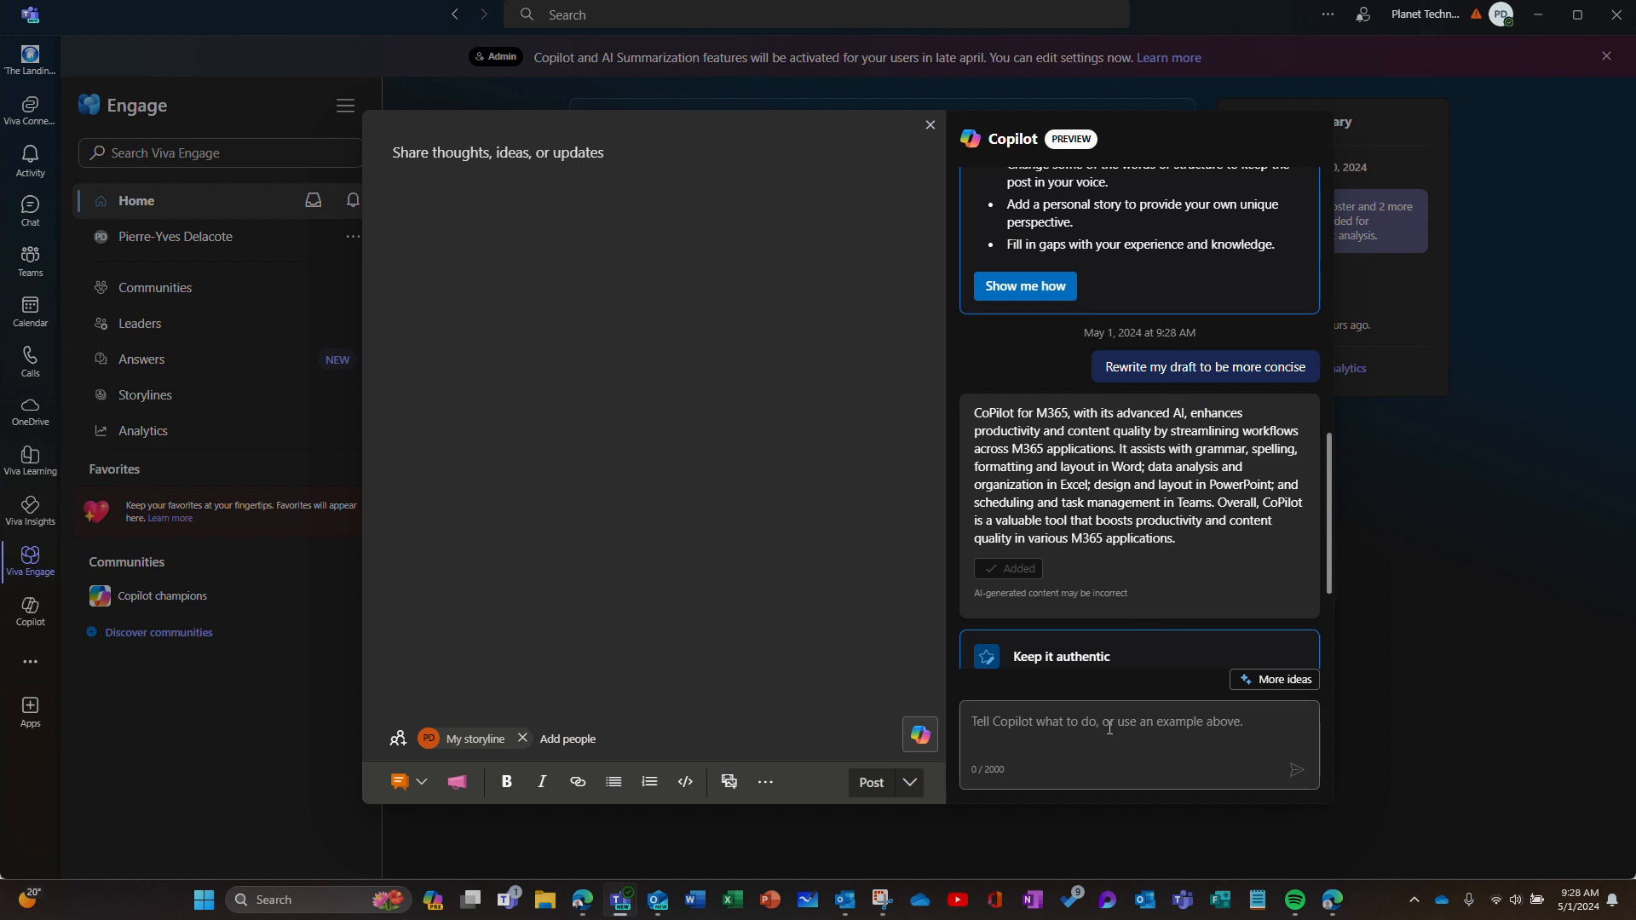
Try the suggested prompt "Rewrite my draft to be more concise" again with the post empty
click(1271, 682)
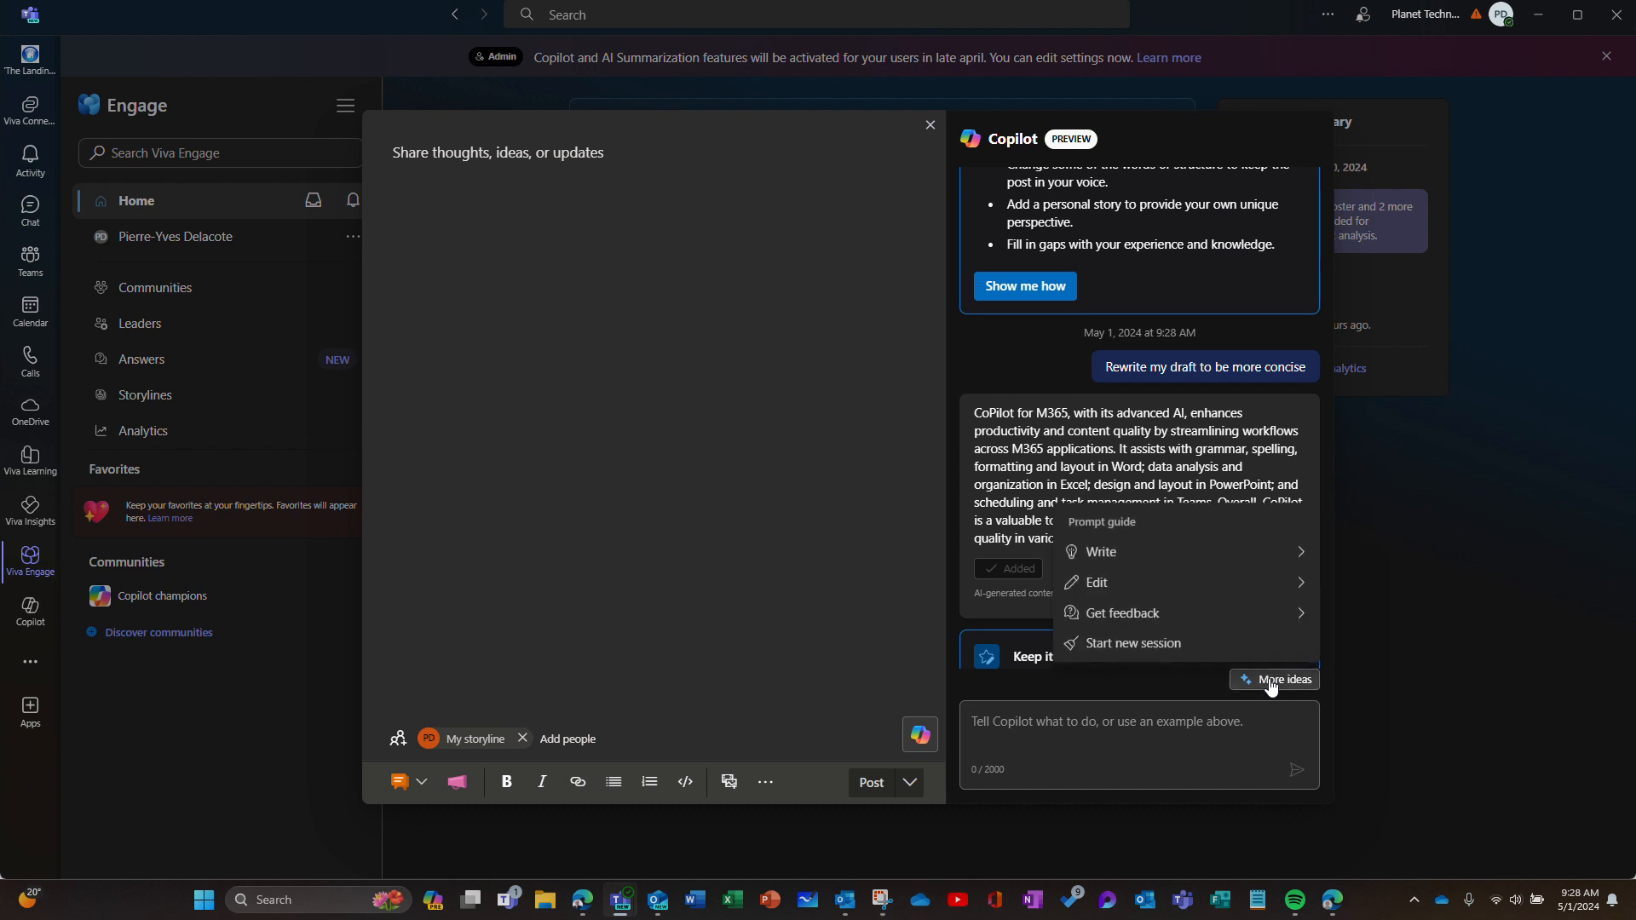
mouse_move(1232, 557)
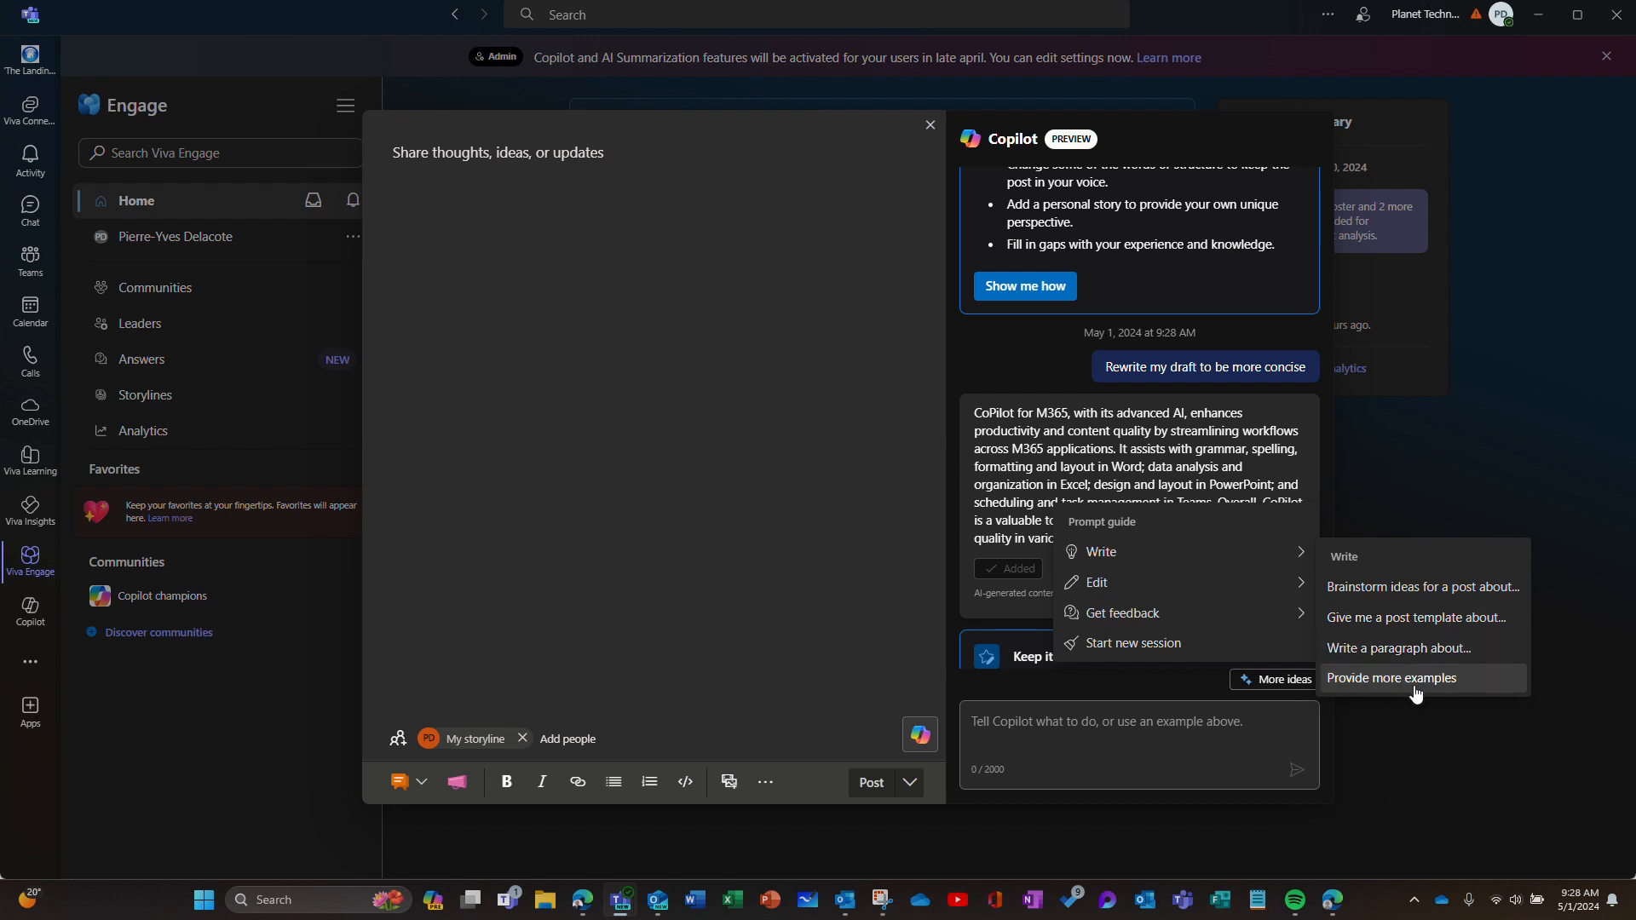
mouse_move(1198, 607)
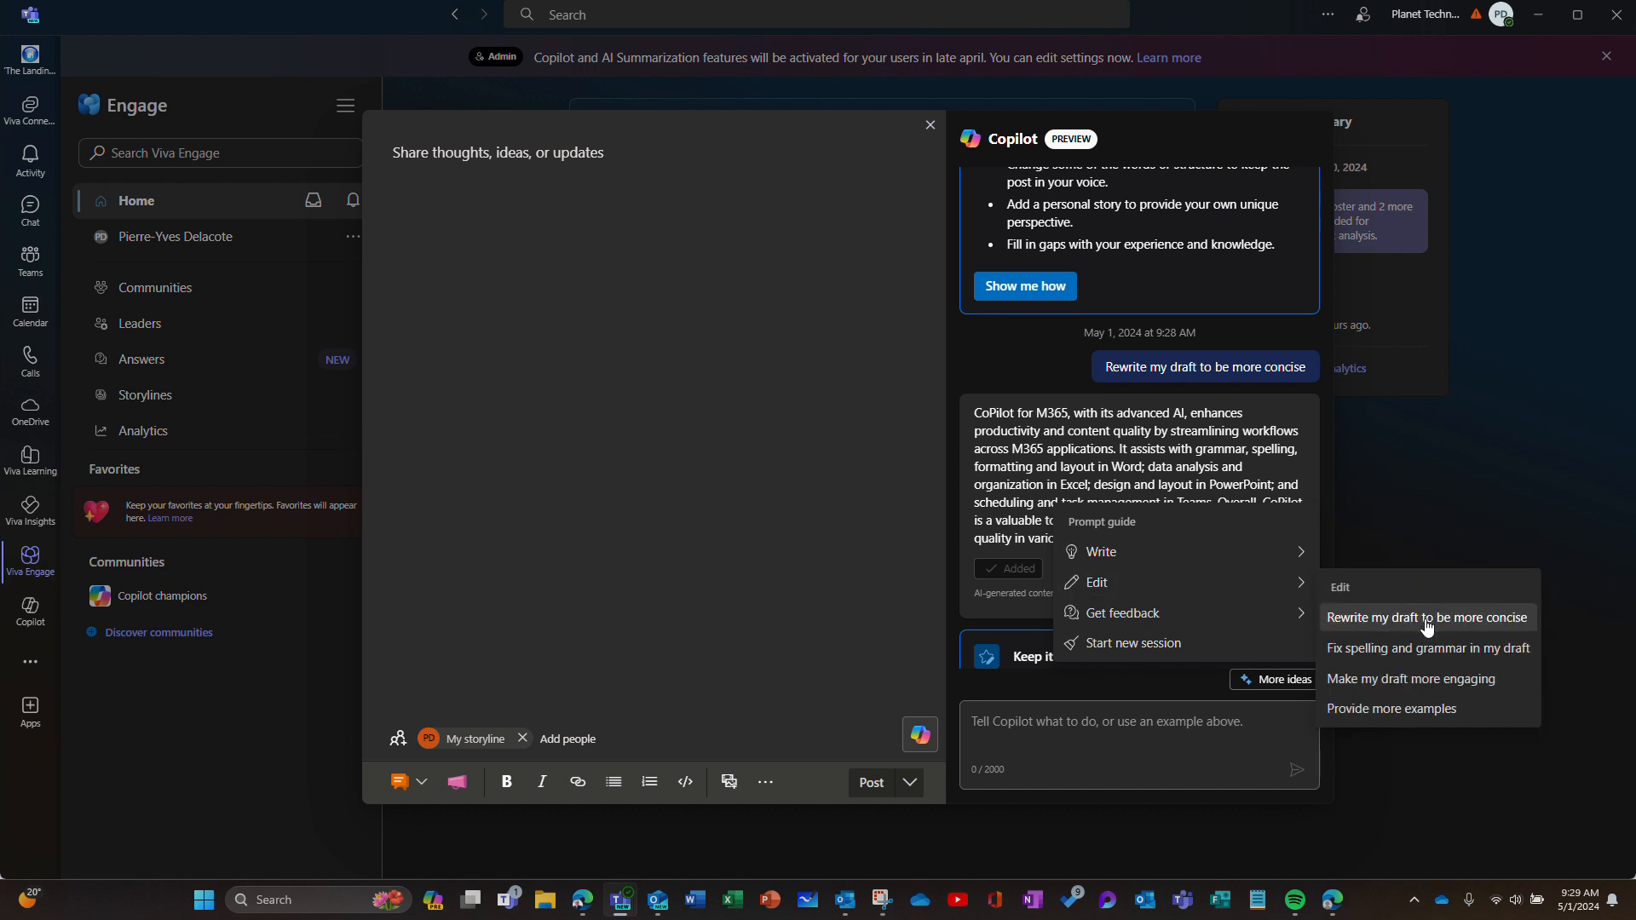
click(1426, 619)
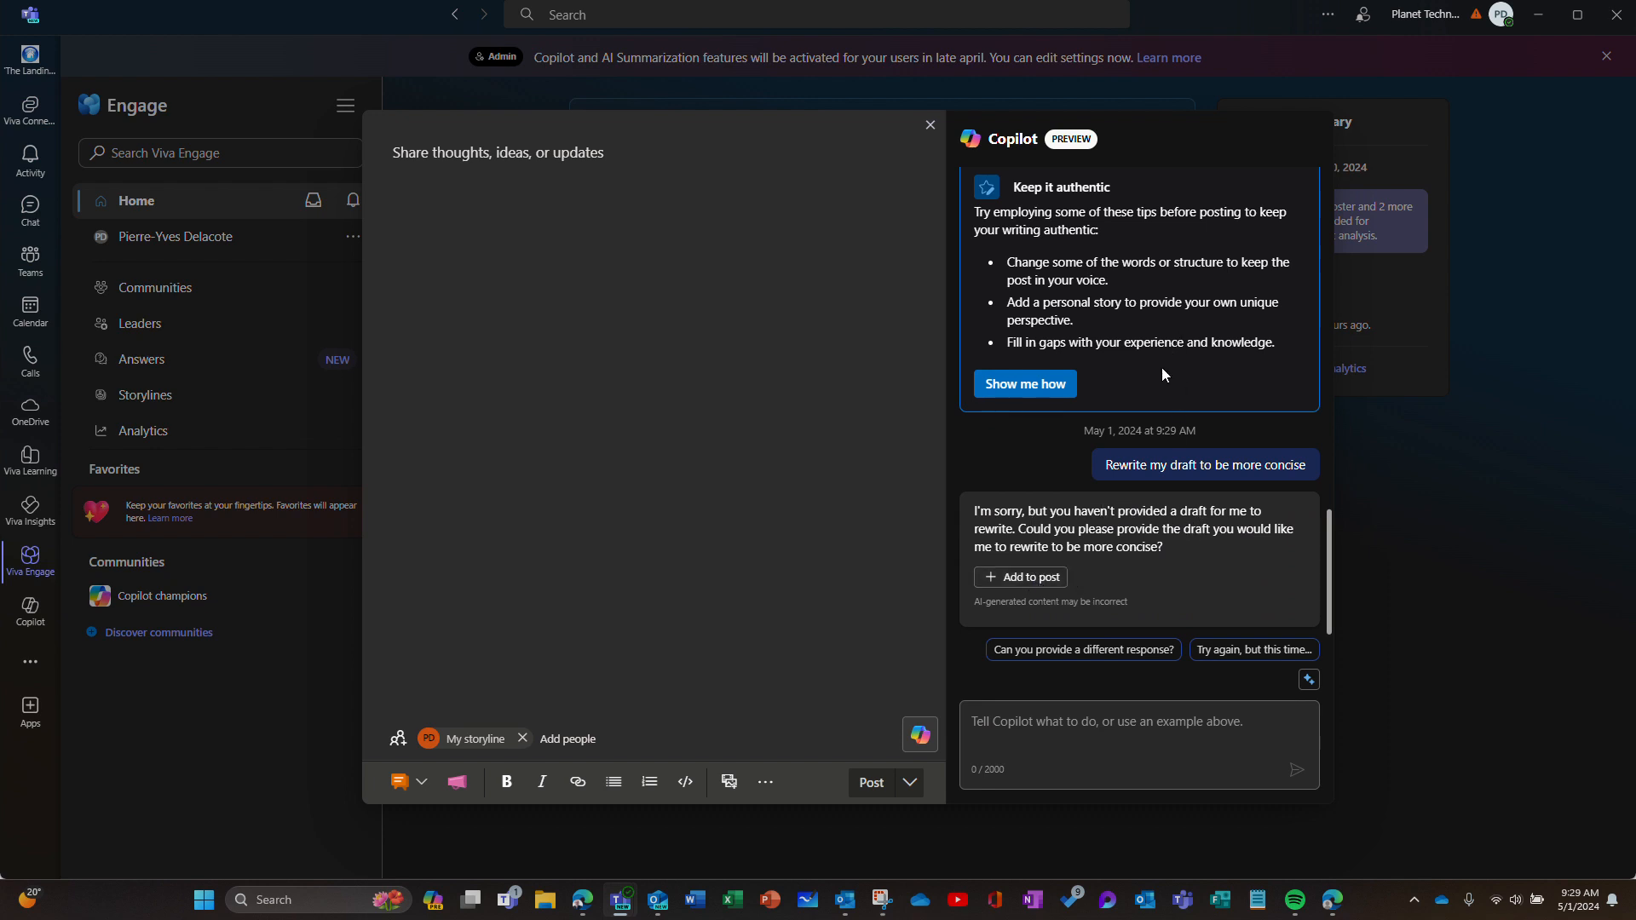
Copy the original post-writing prompt into Copilot's message box, request a different response to the last reply, and send the copied prompt
scroll(1170, 437, up, 4)
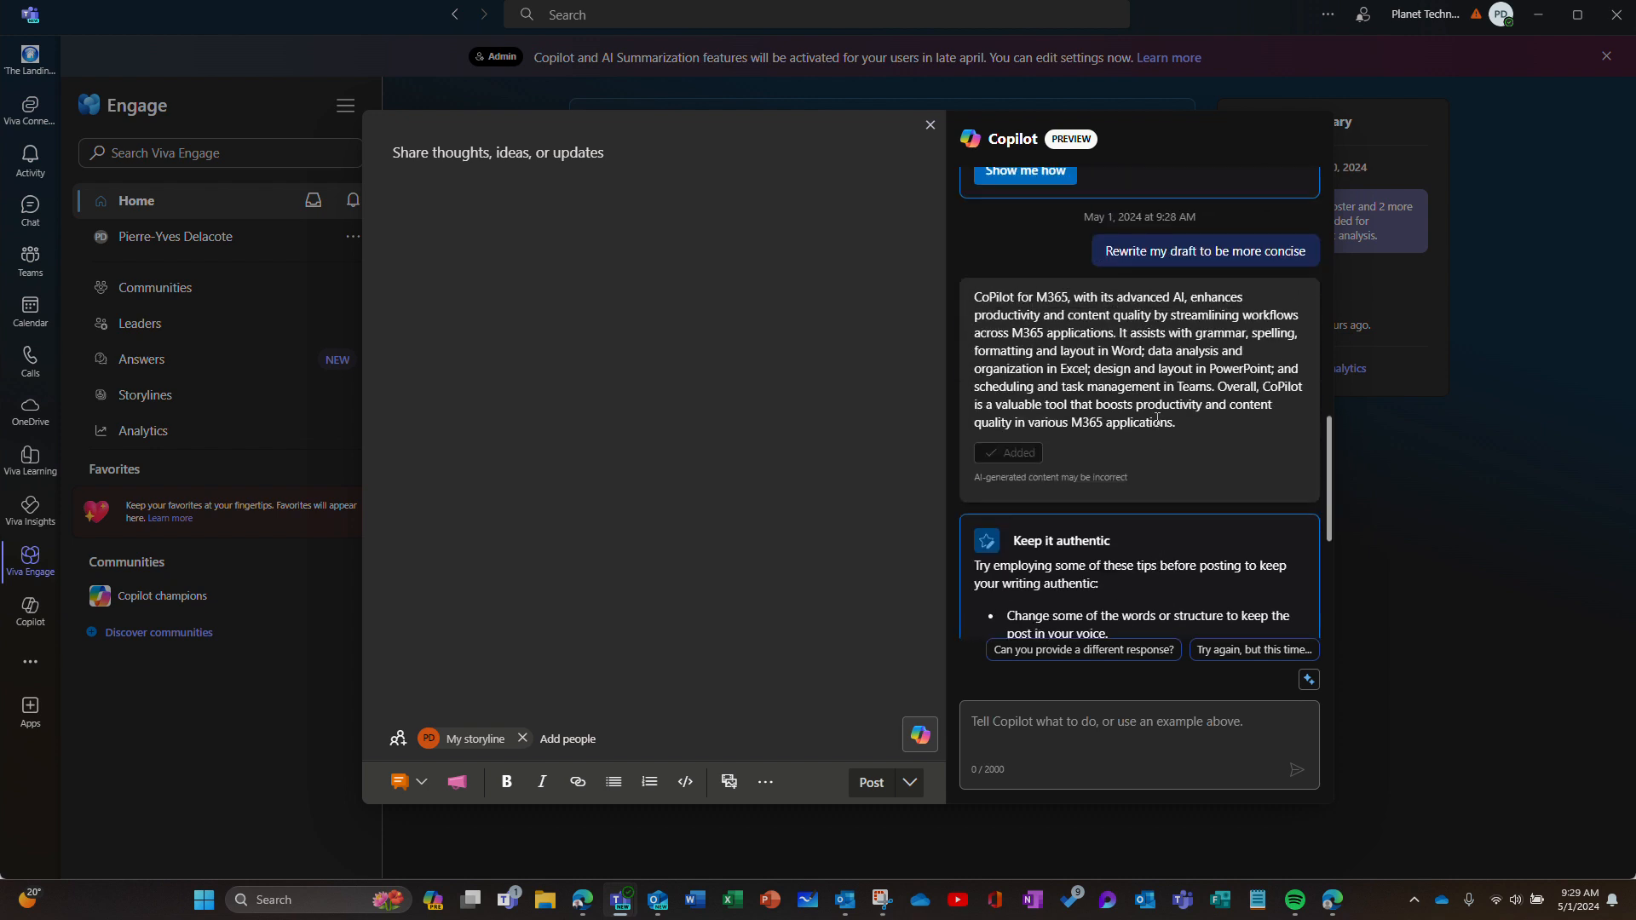
scroll(1155, 419, down, 4)
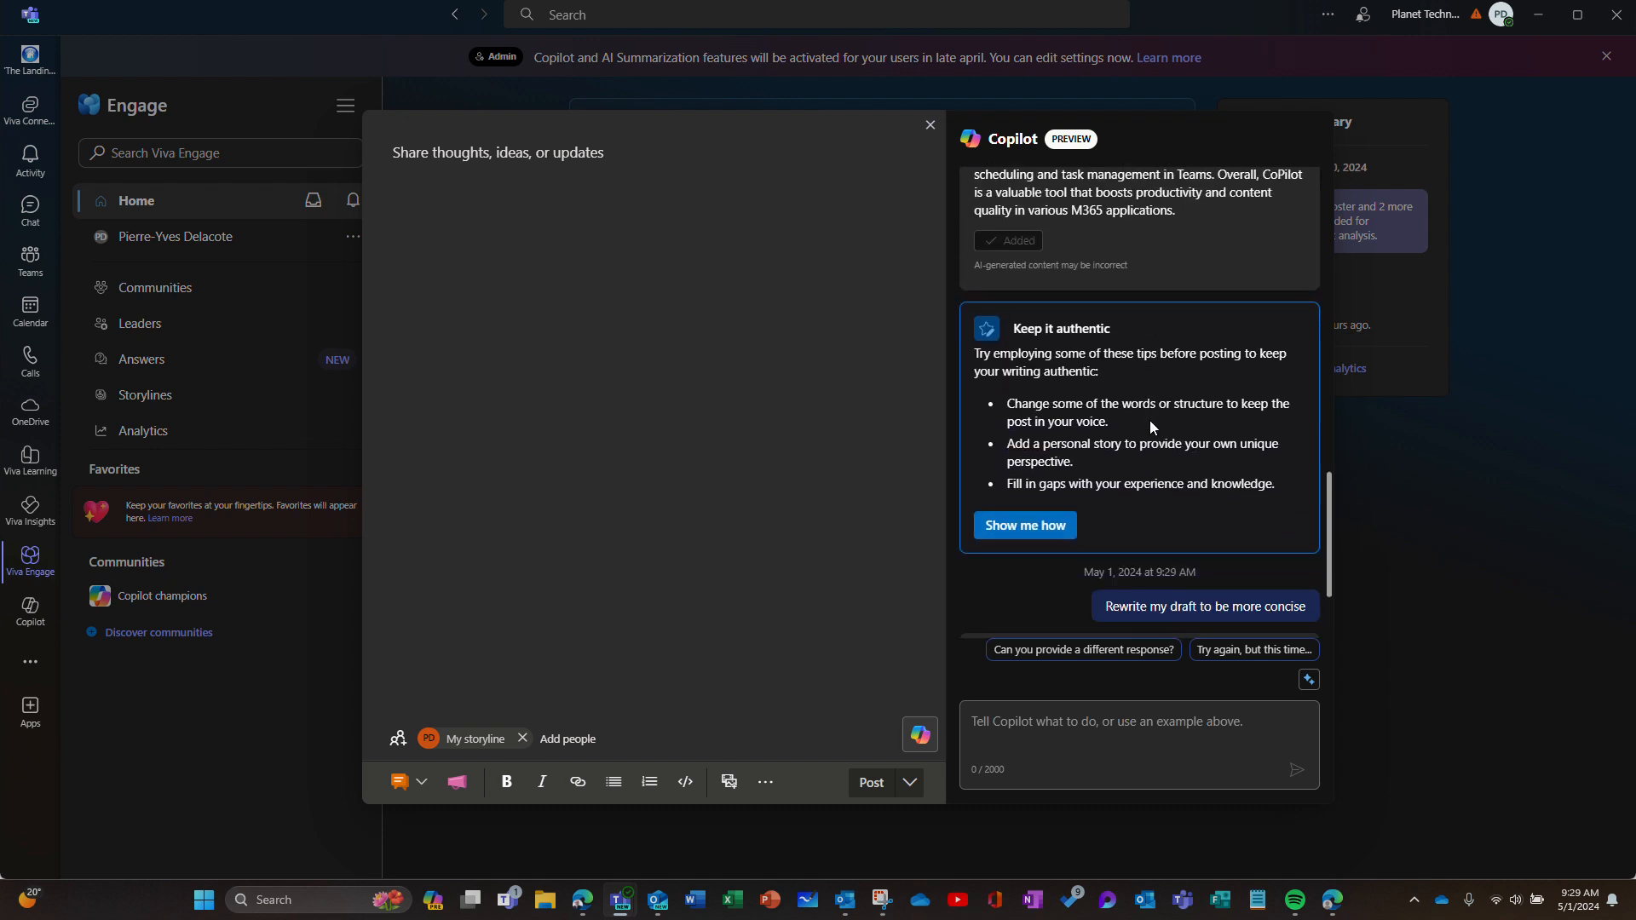
scroll(1148, 421, up, 5)
scroll(1149, 421, up, 10)
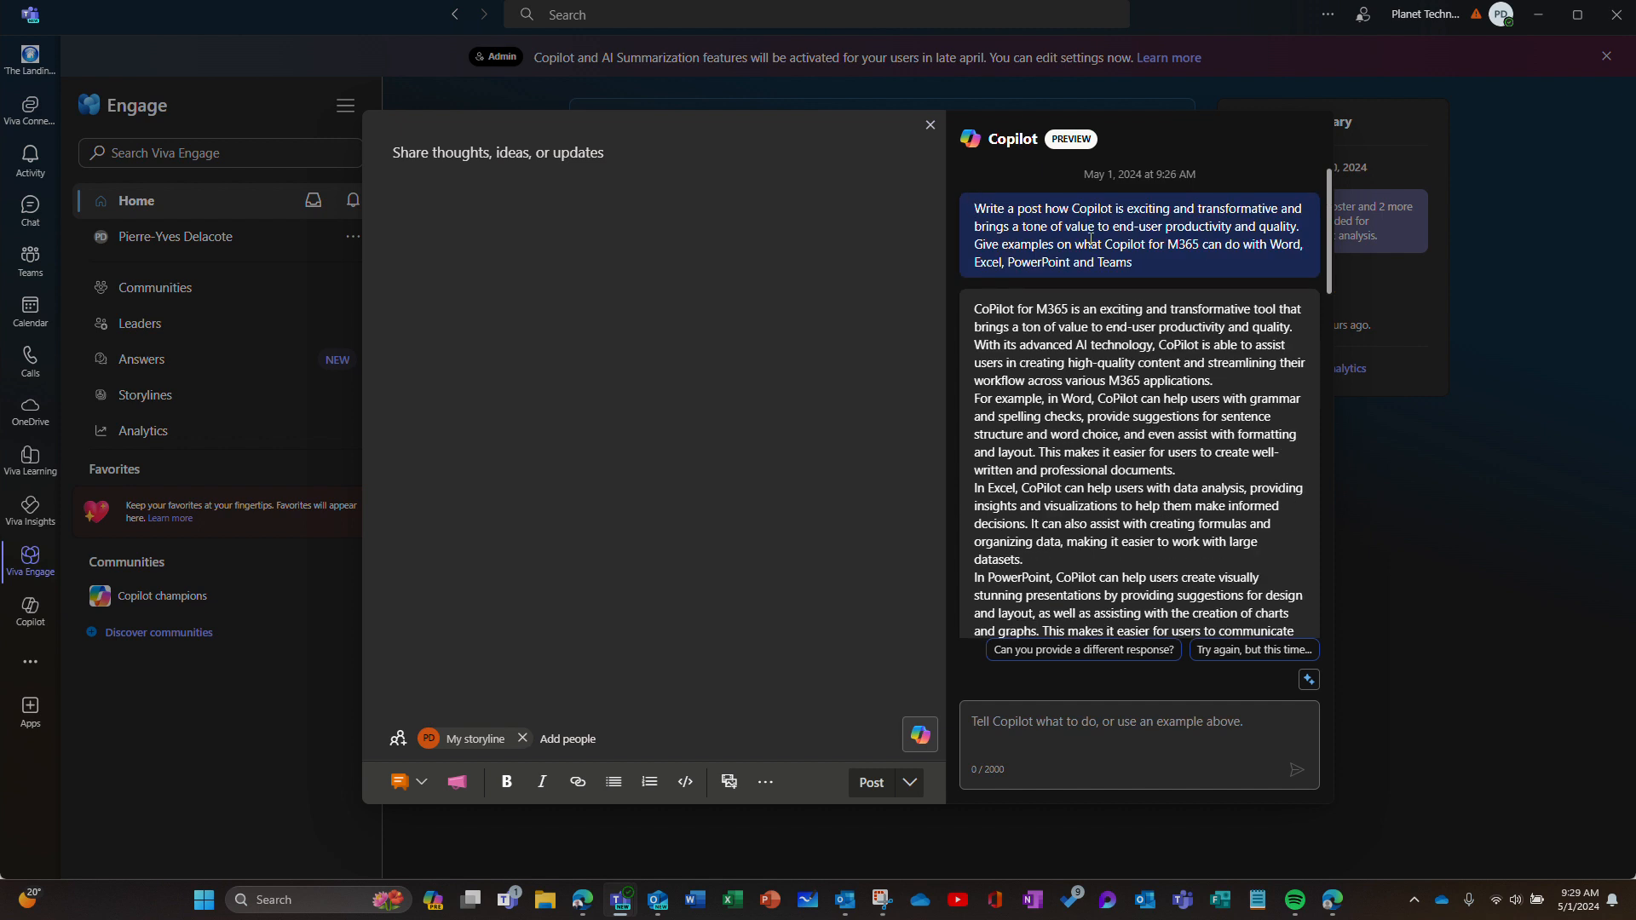
triple_click(1090, 241)
key(ctrl+c)
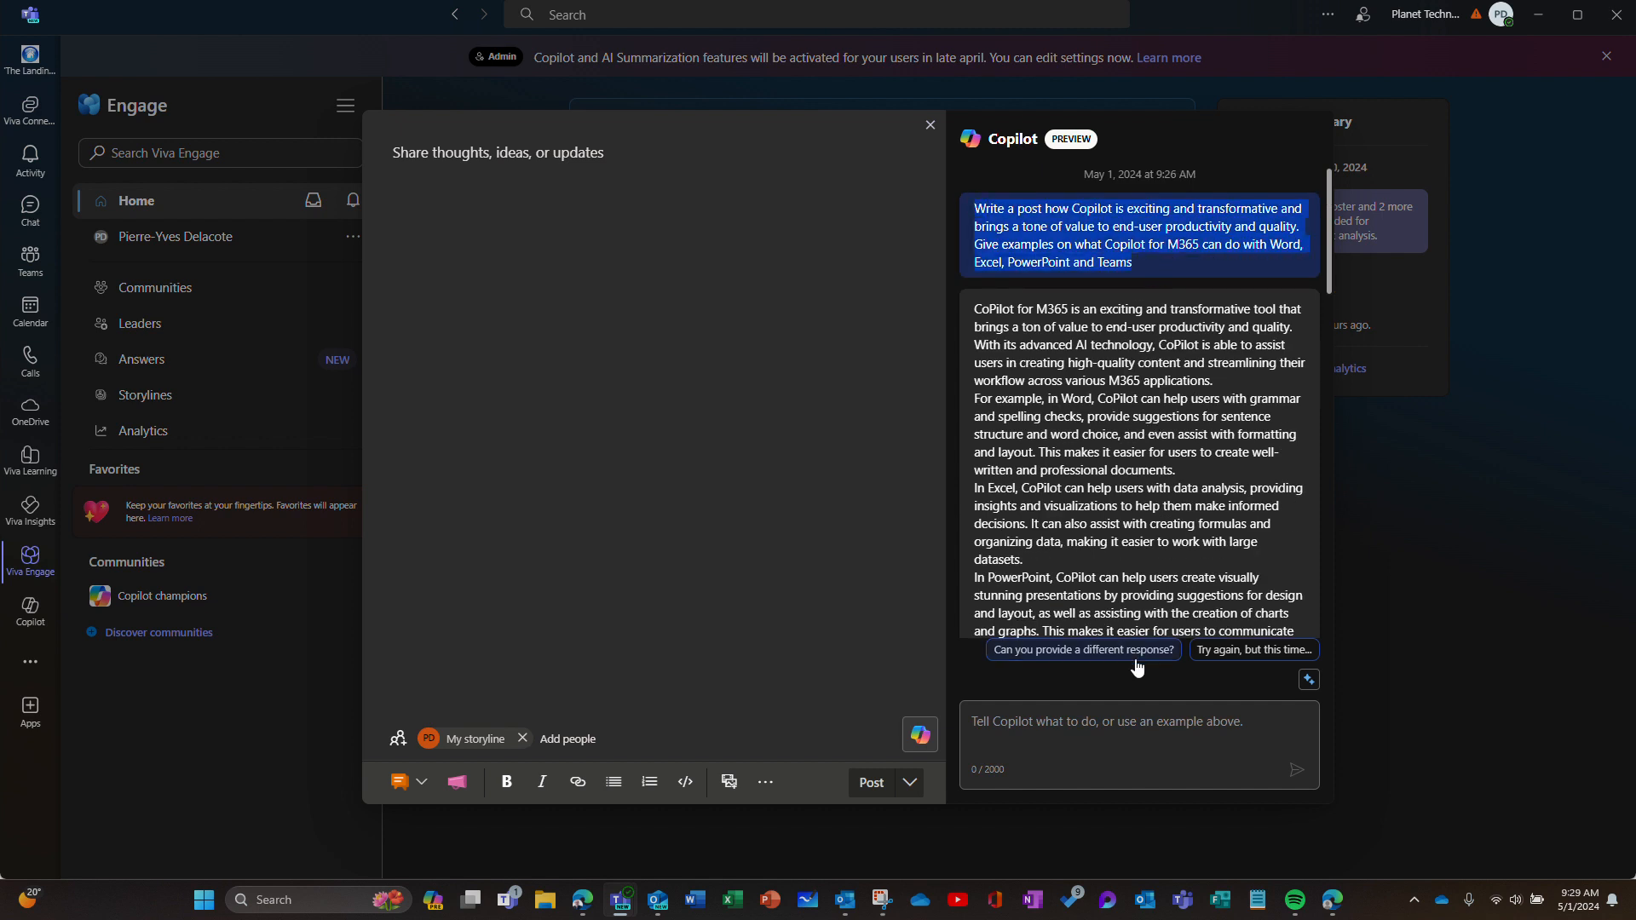
click(1085, 735)
key(ctrl+v)
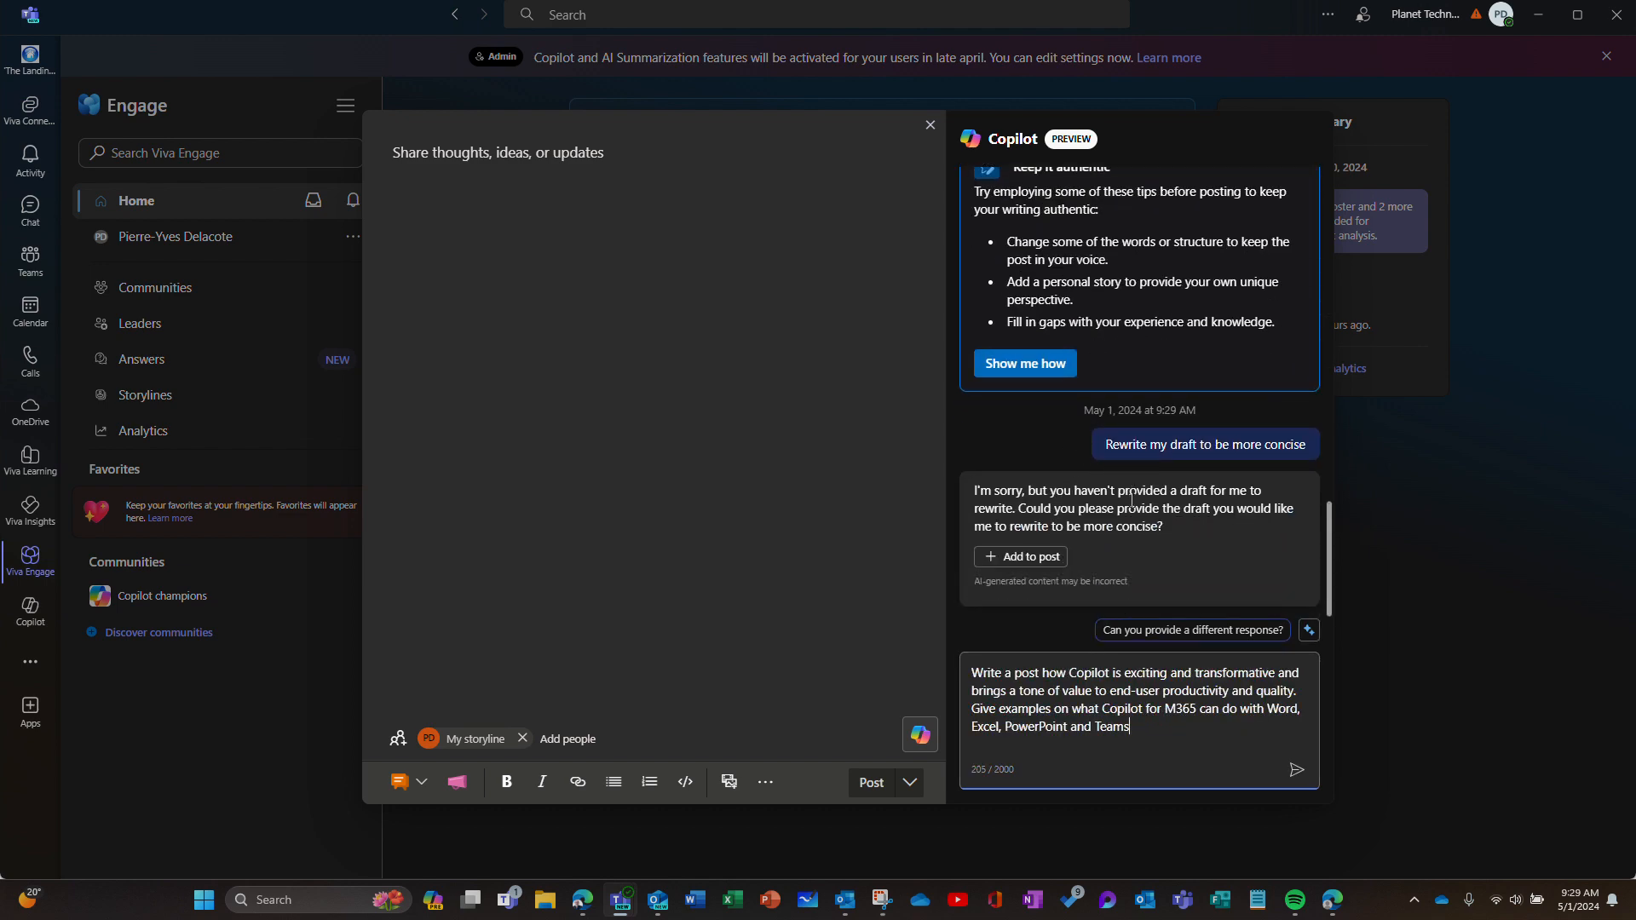
click(1237, 635)
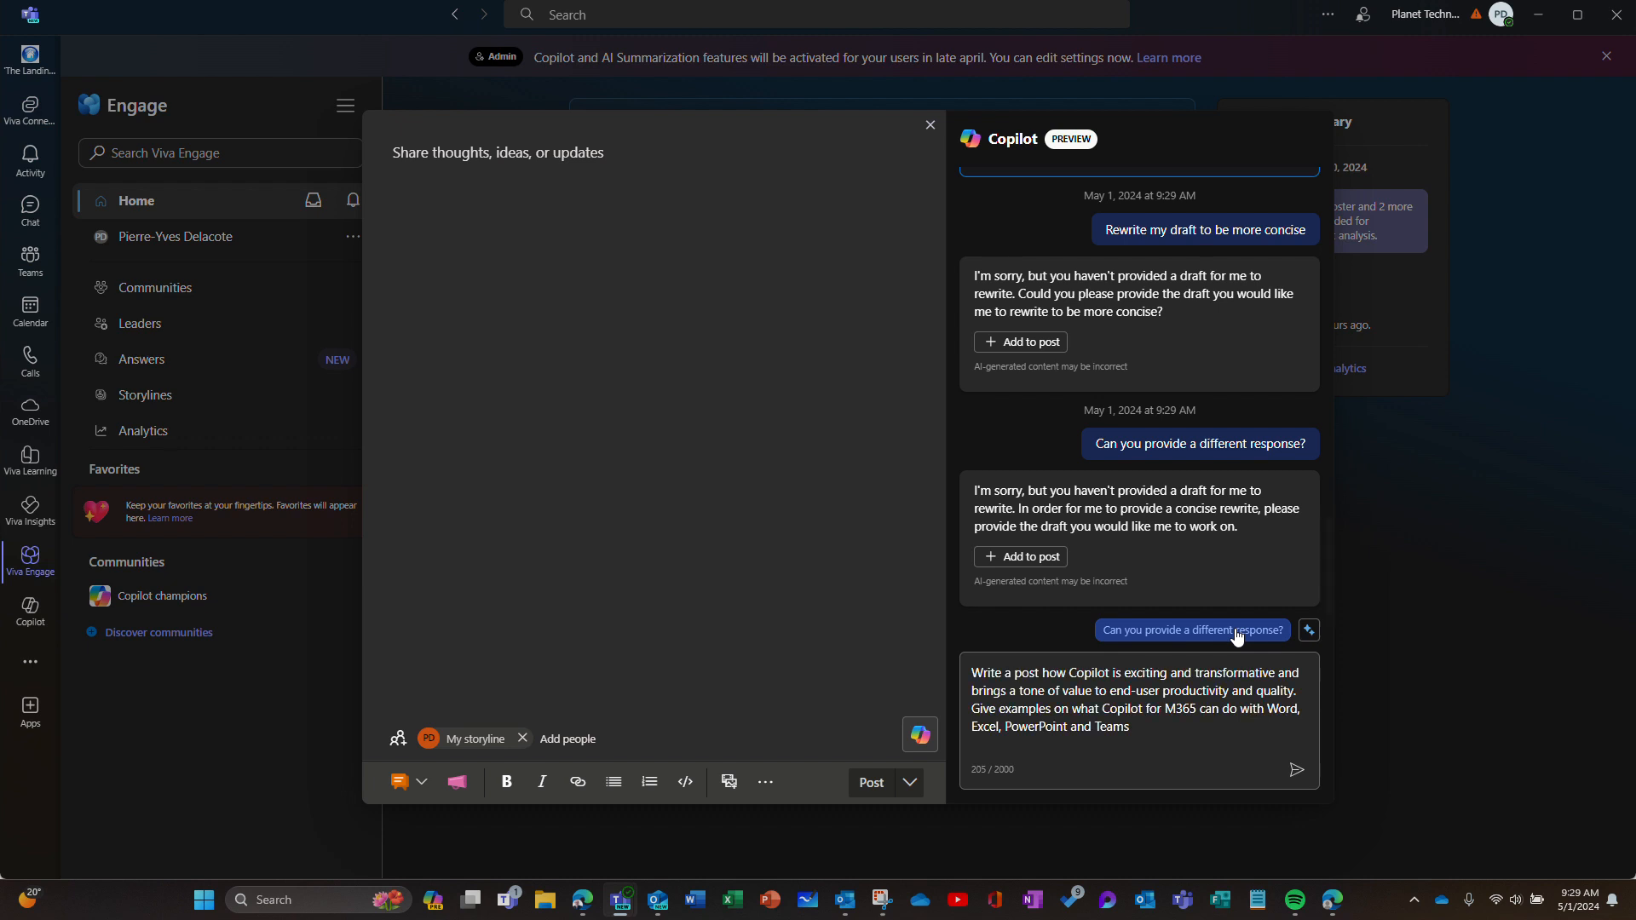
click(1296, 774)
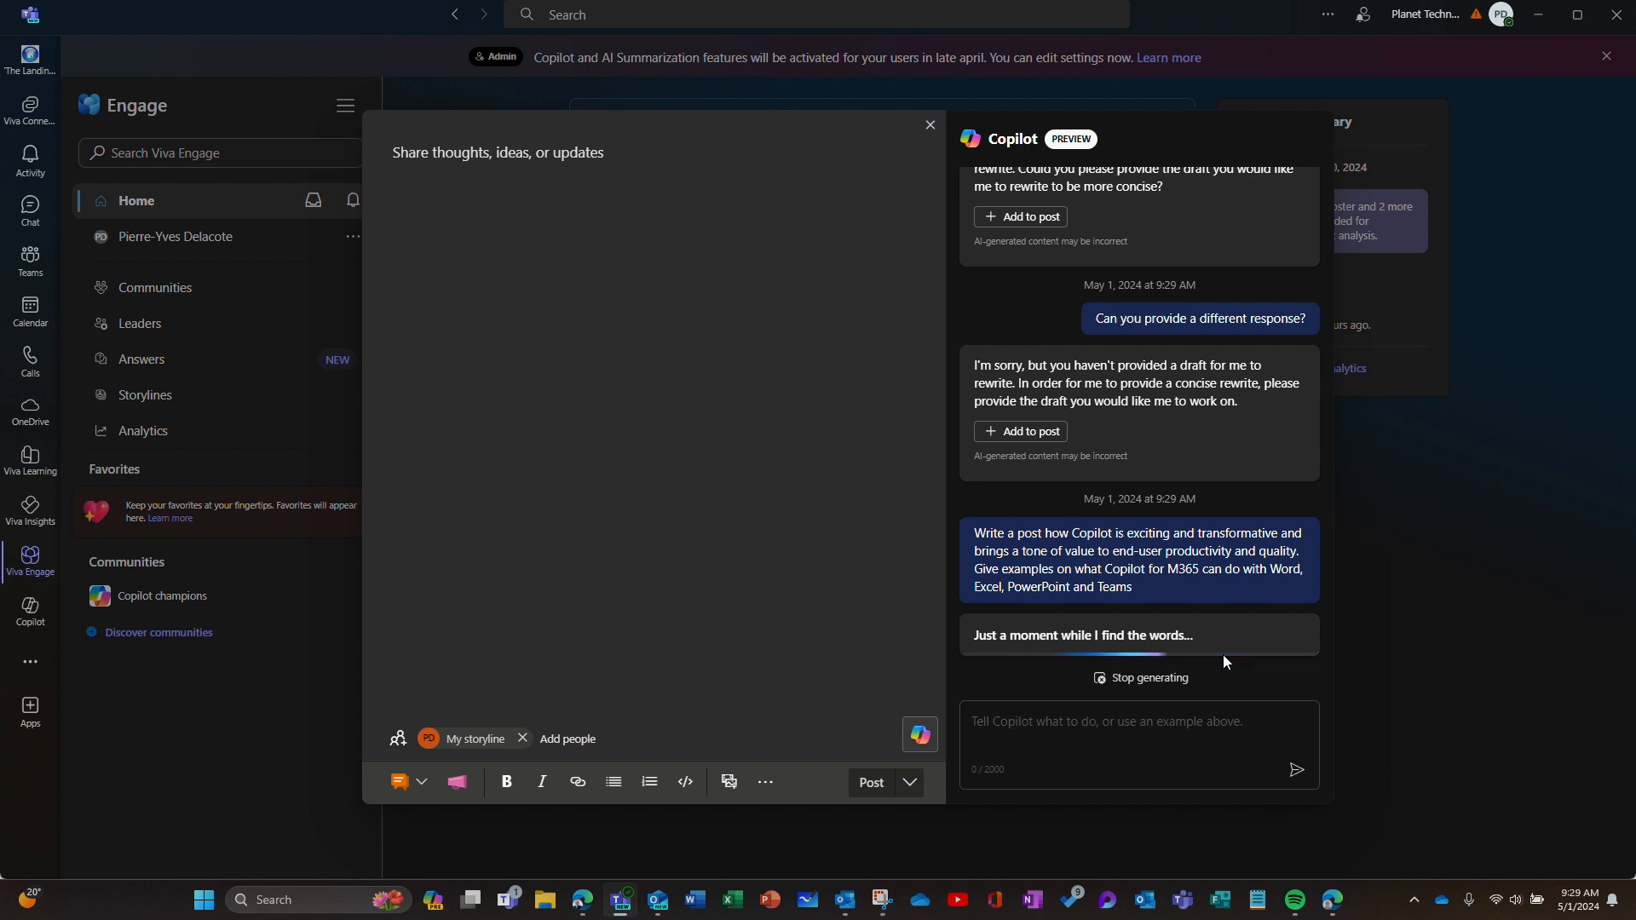
Send Copilot the follow-up prompt "Make it fun and enthusiastic, shorter in a Master Yoda way"
click(1151, 729)
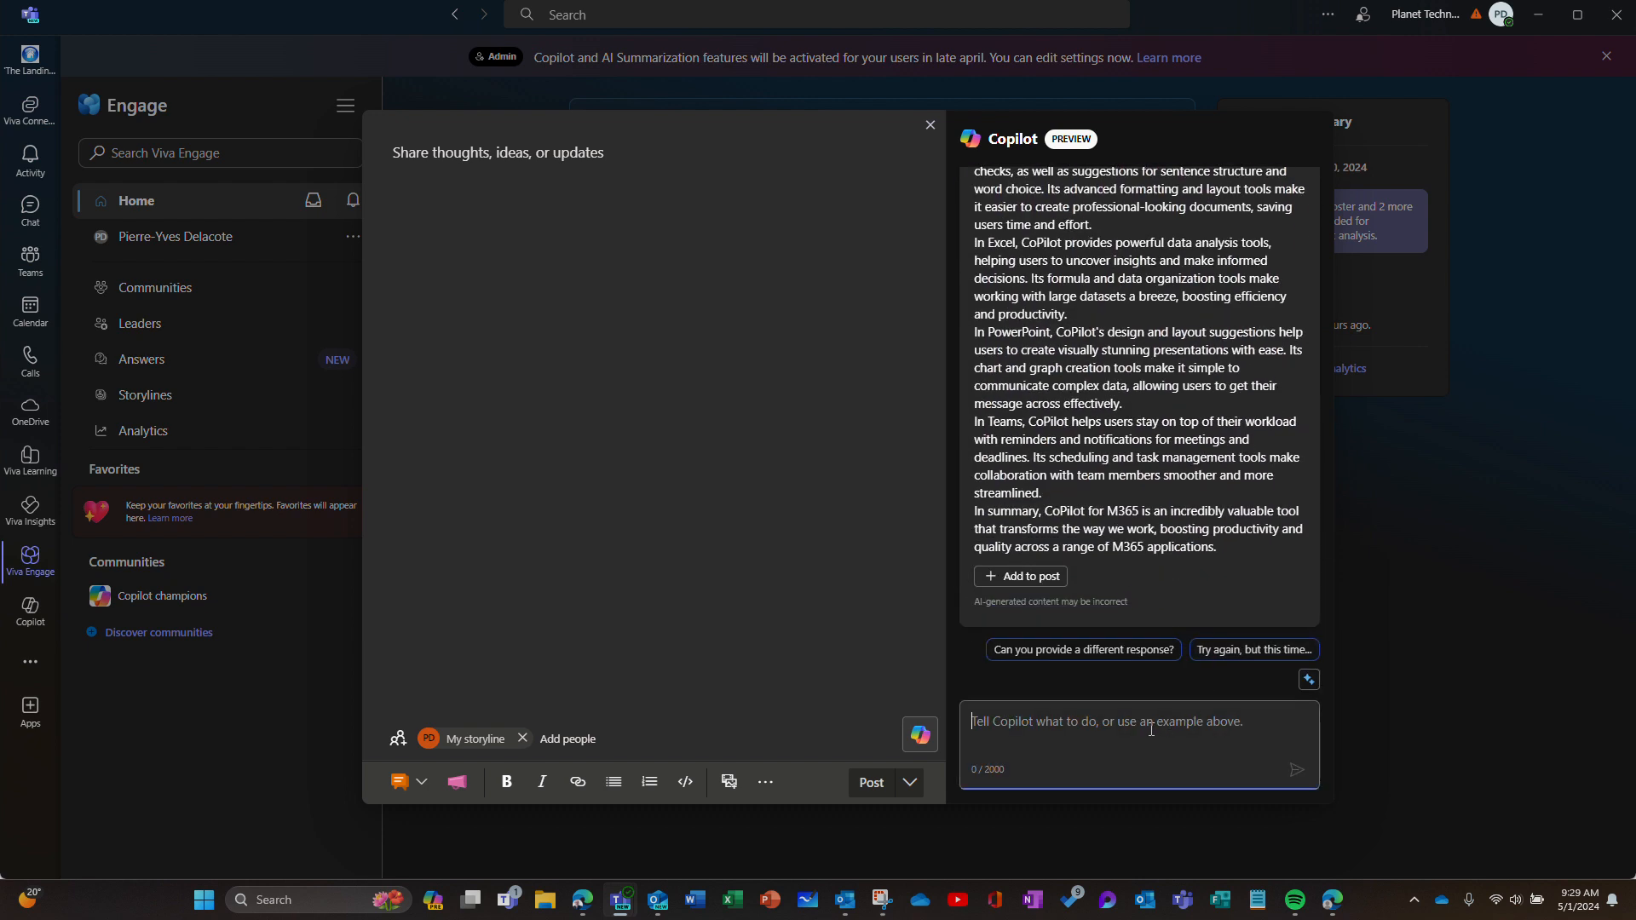
text(Ma)
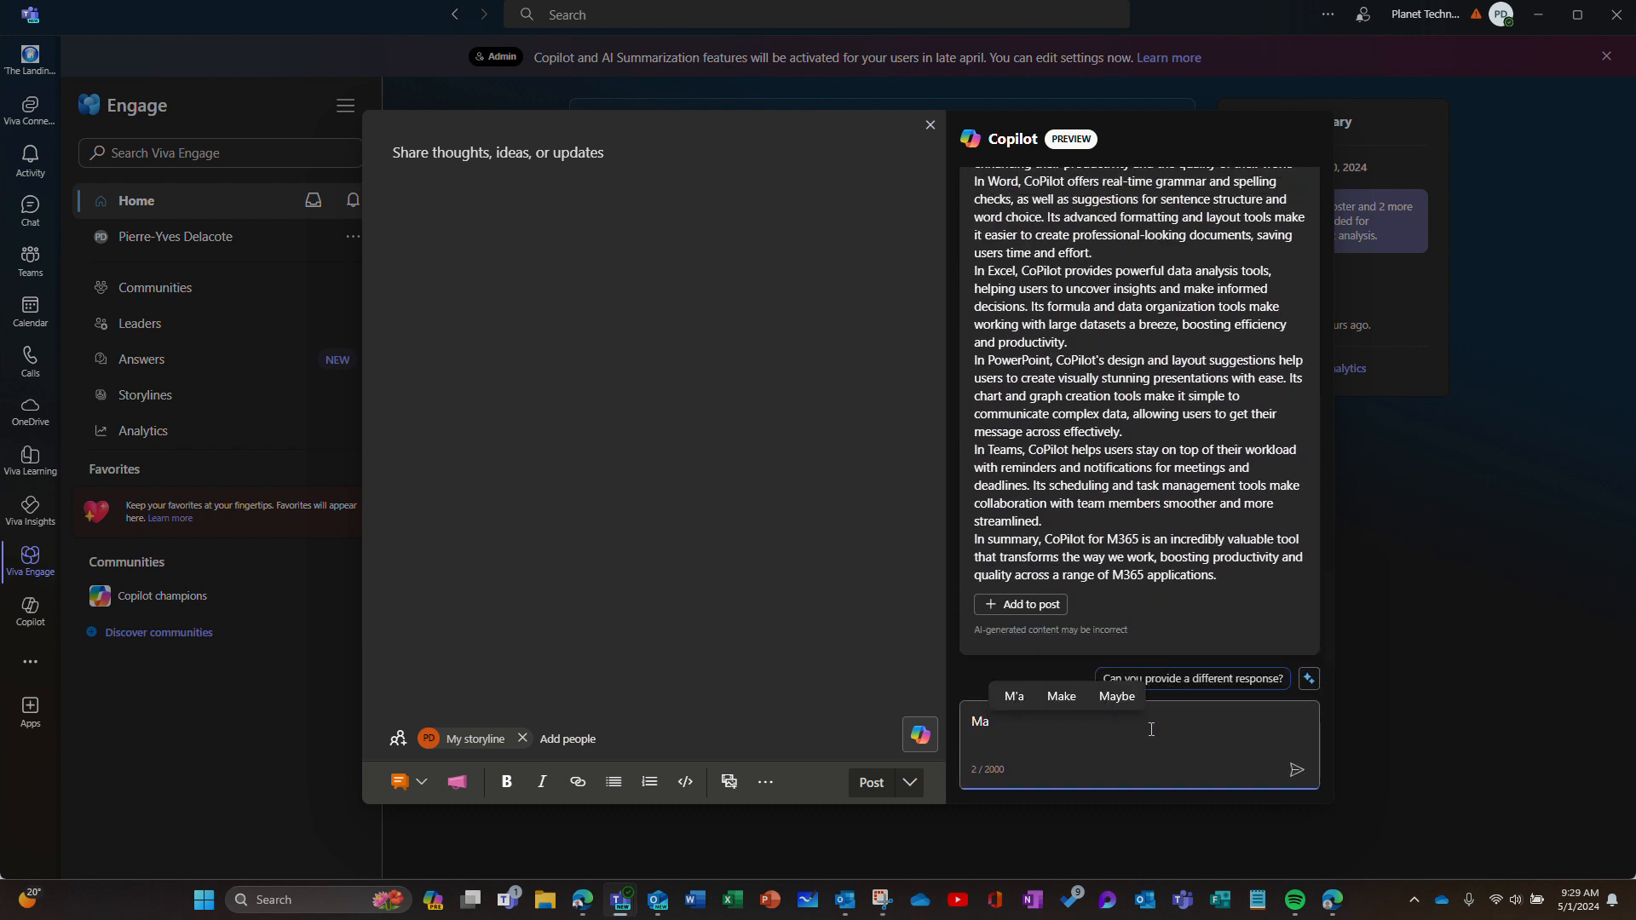
text(ke it )
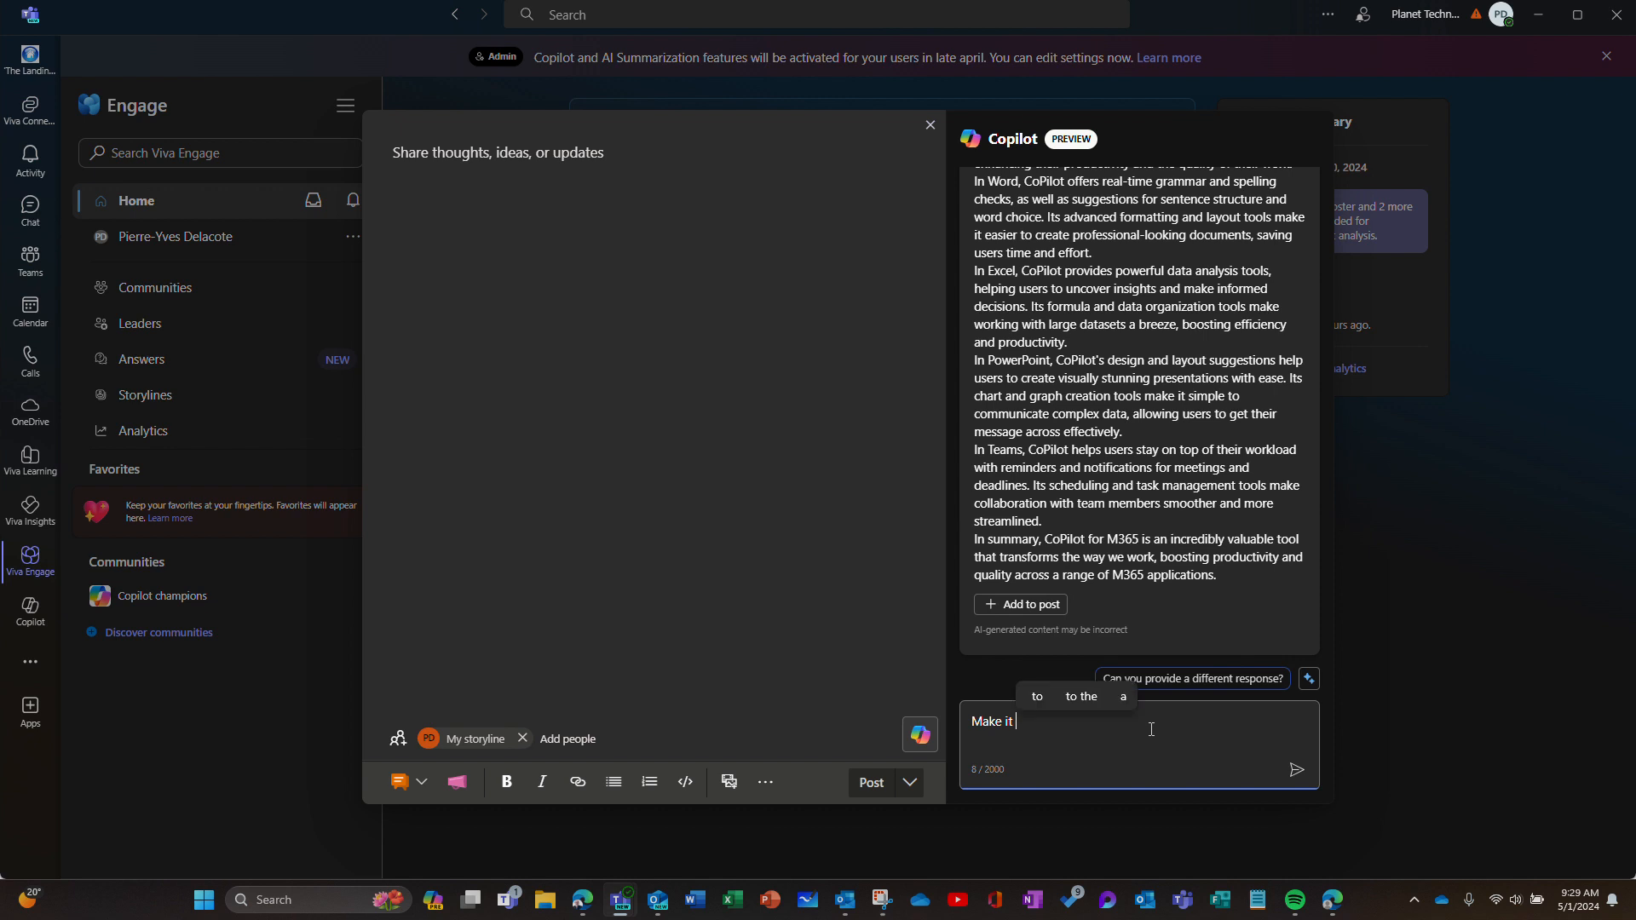
text(fun)
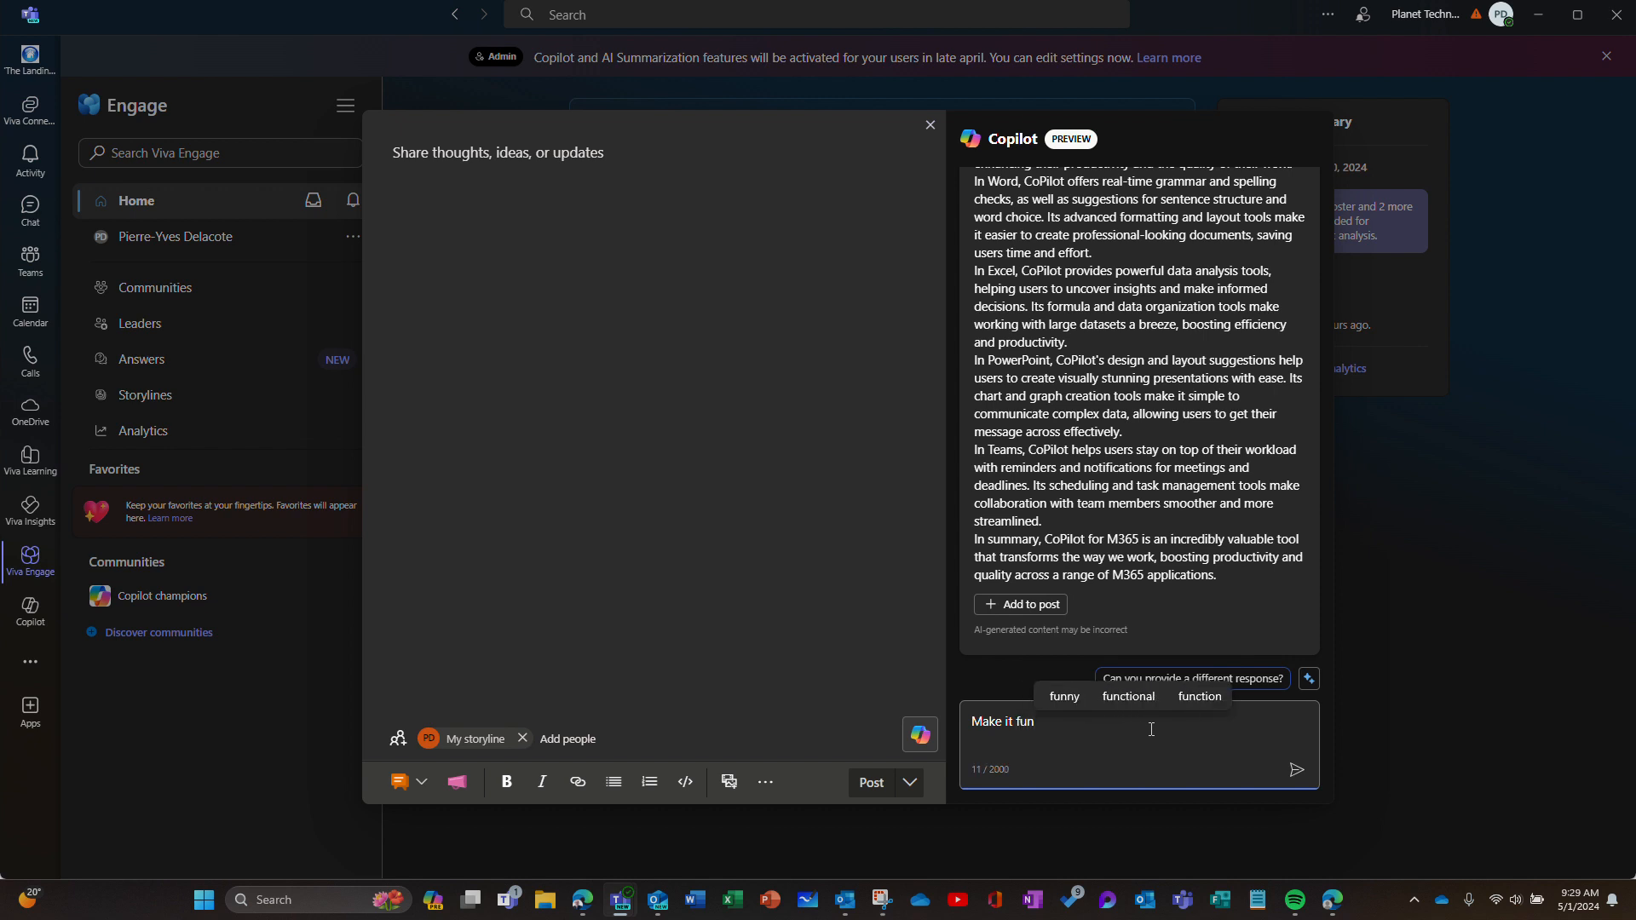
text( and en)
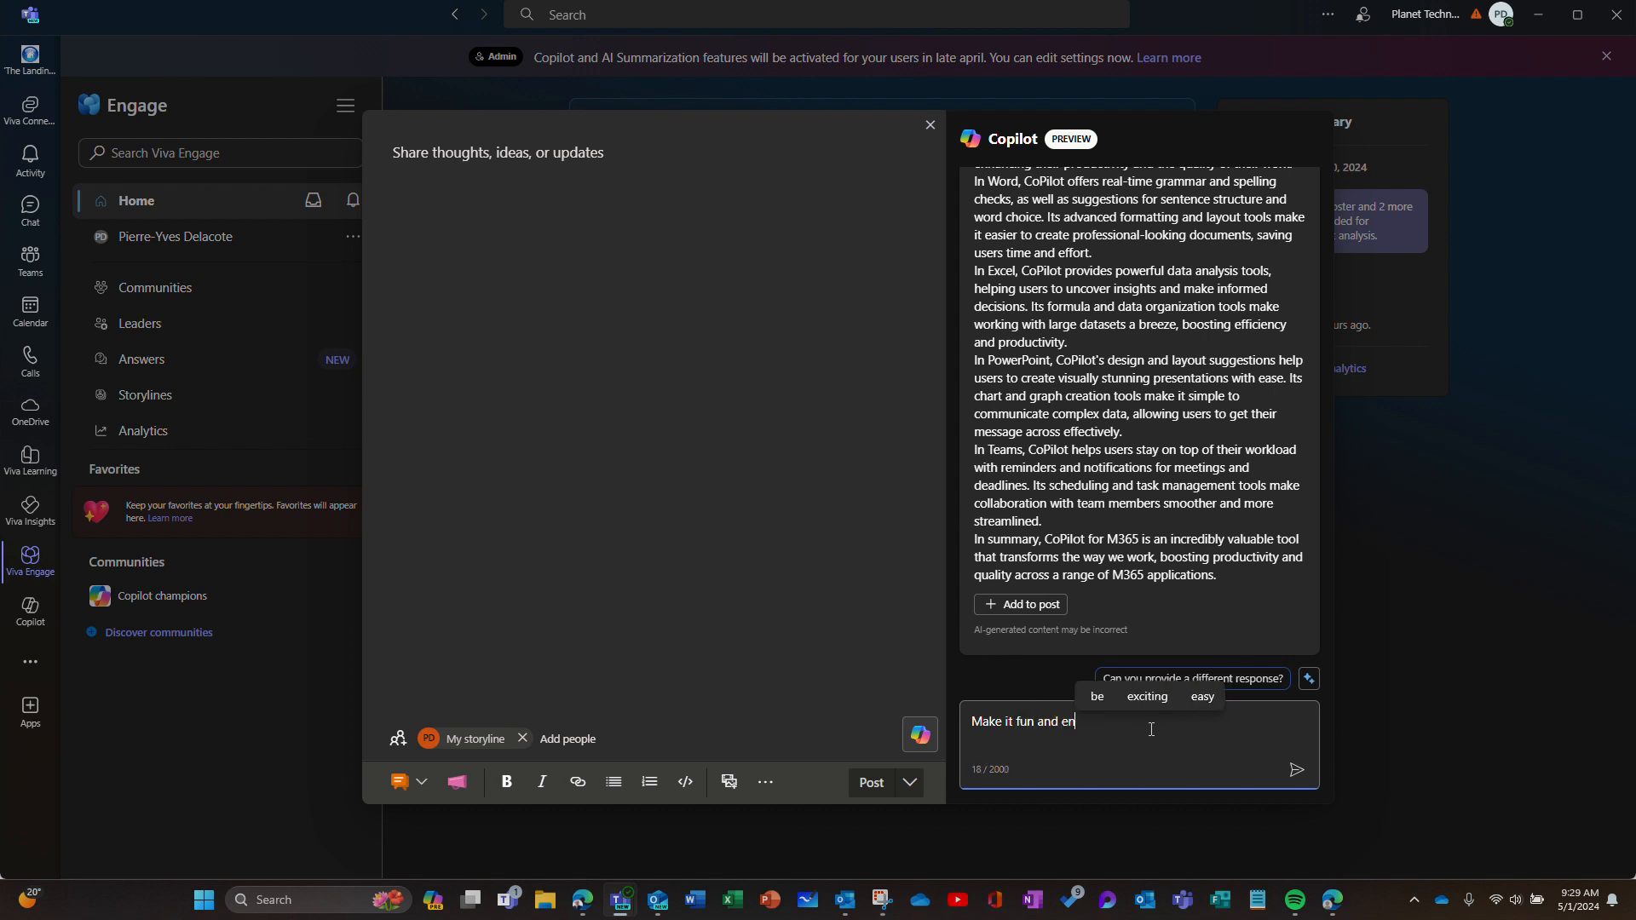
text(thusiastic)
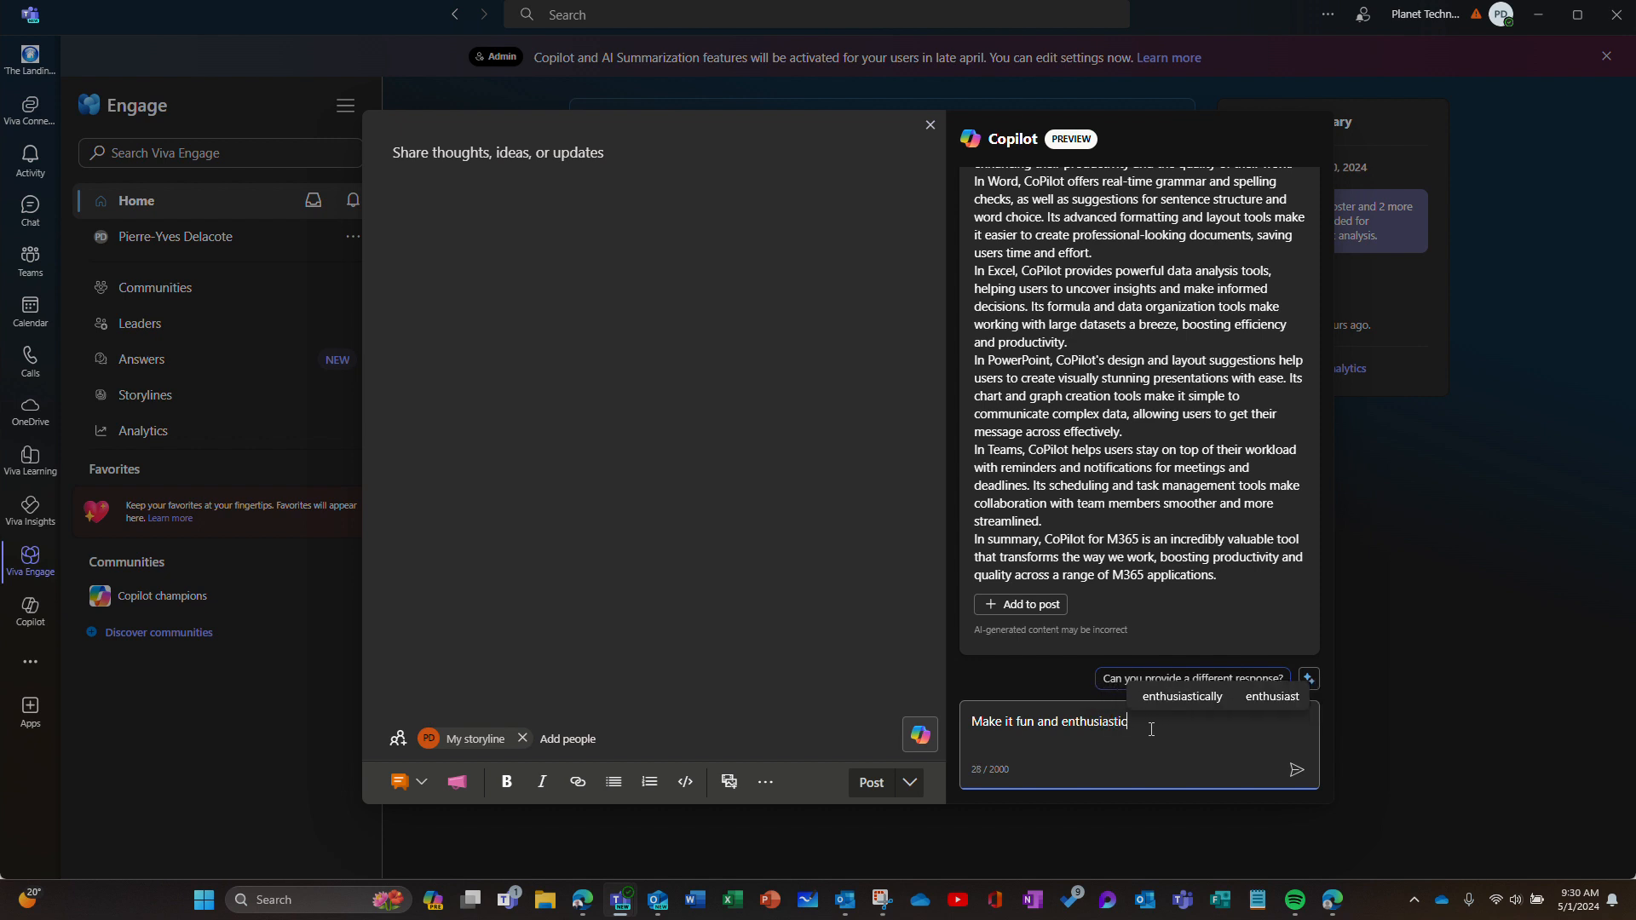
text(, sho)
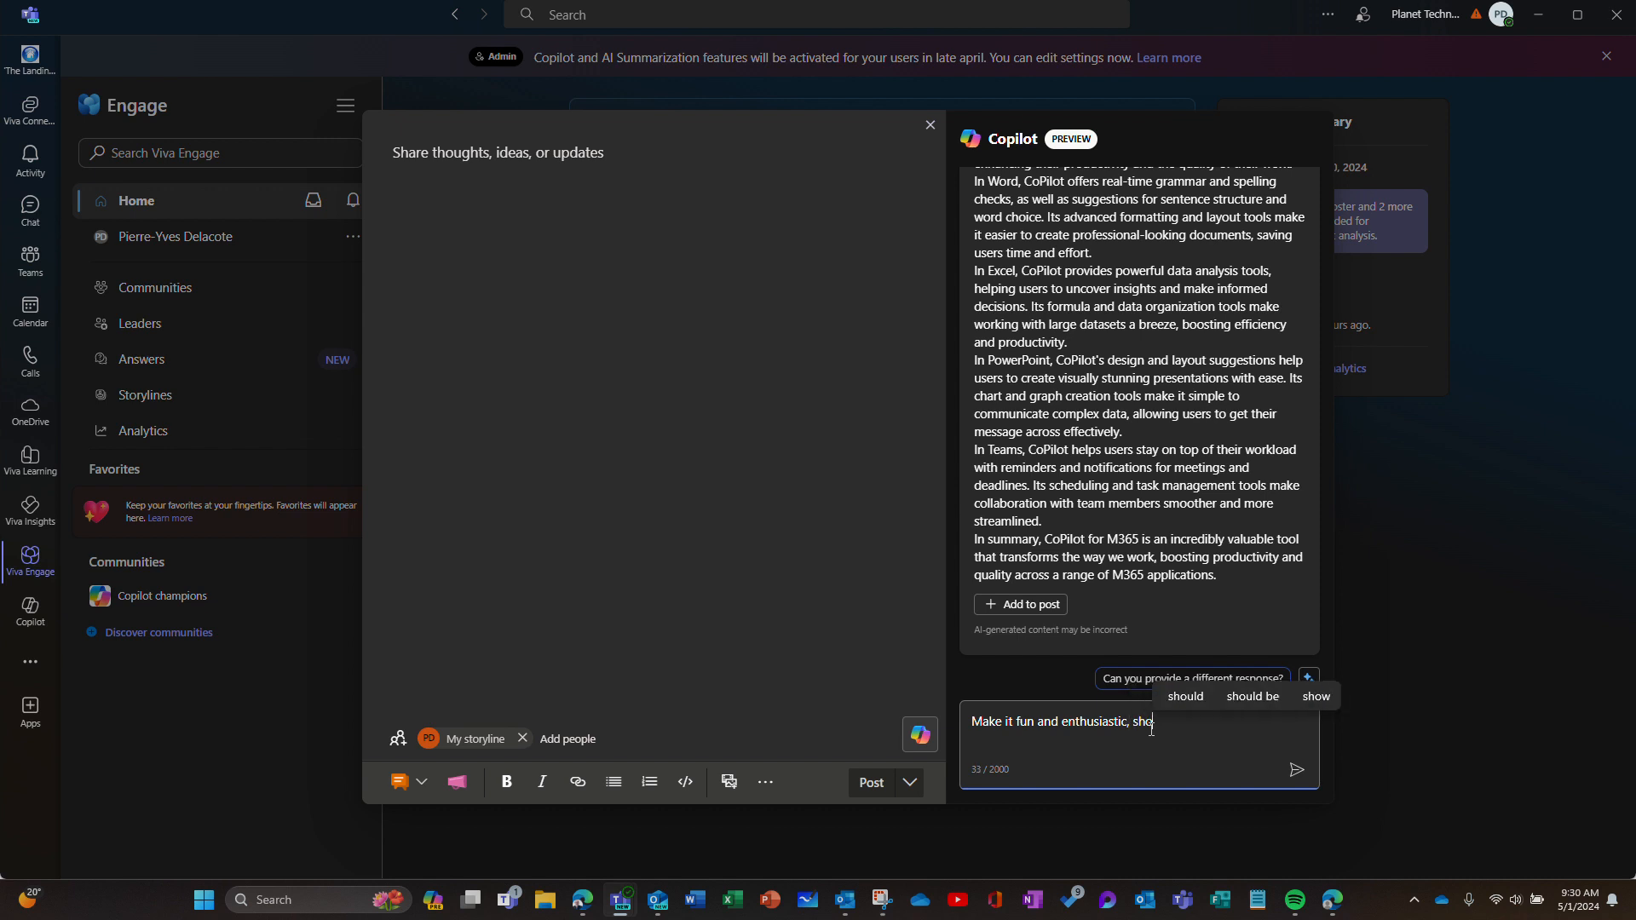
text(rter i)
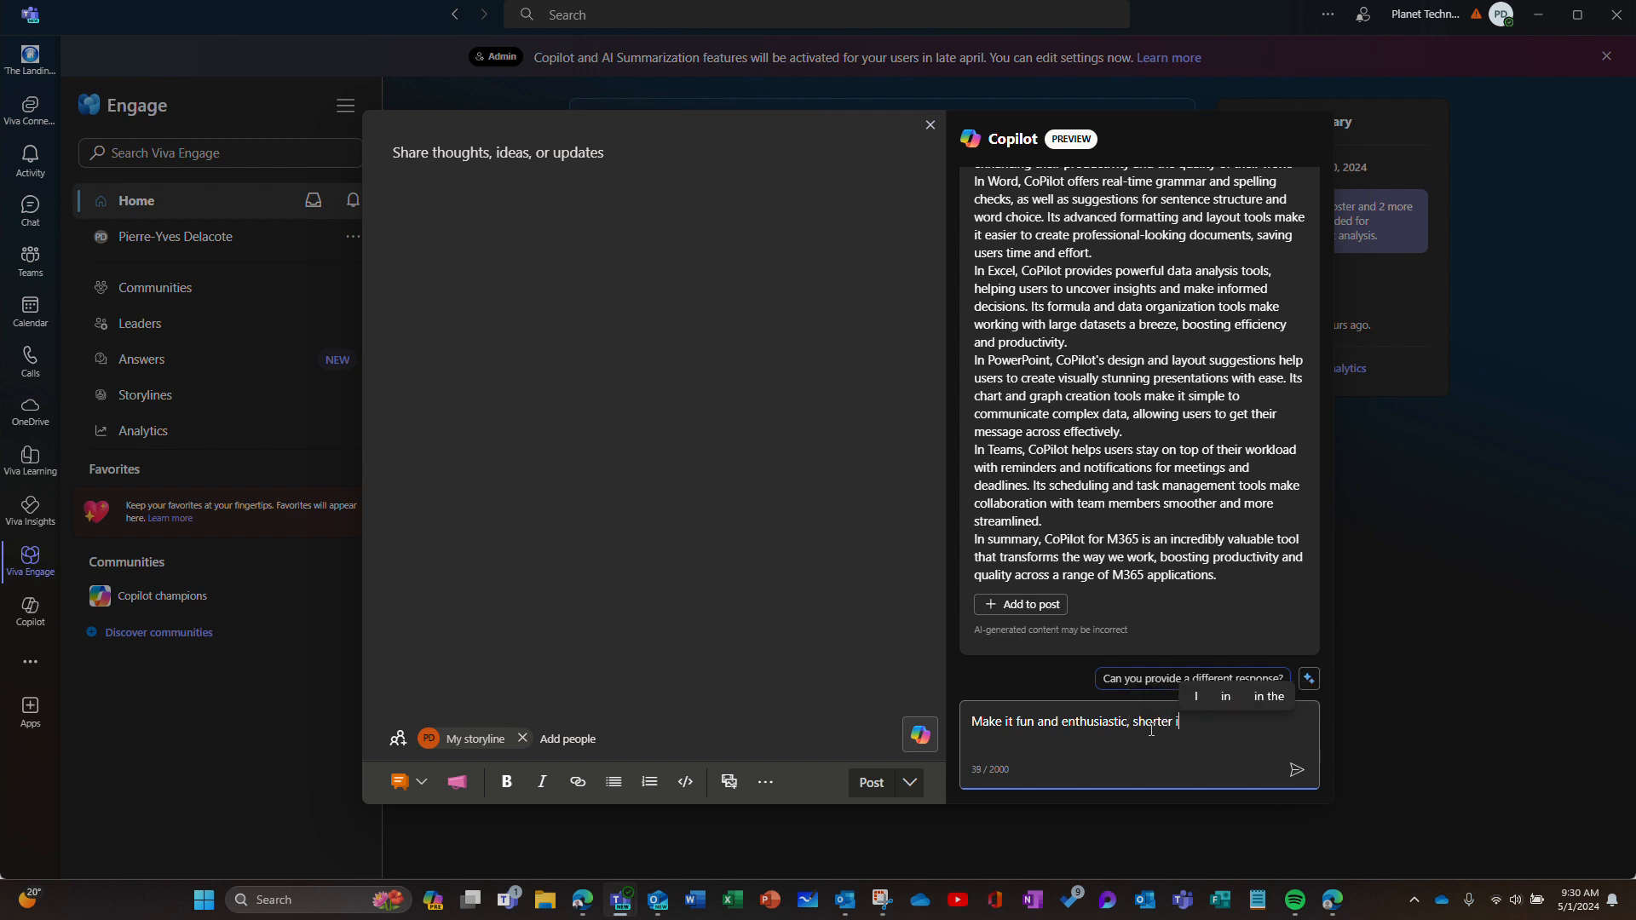
text(n a Master)
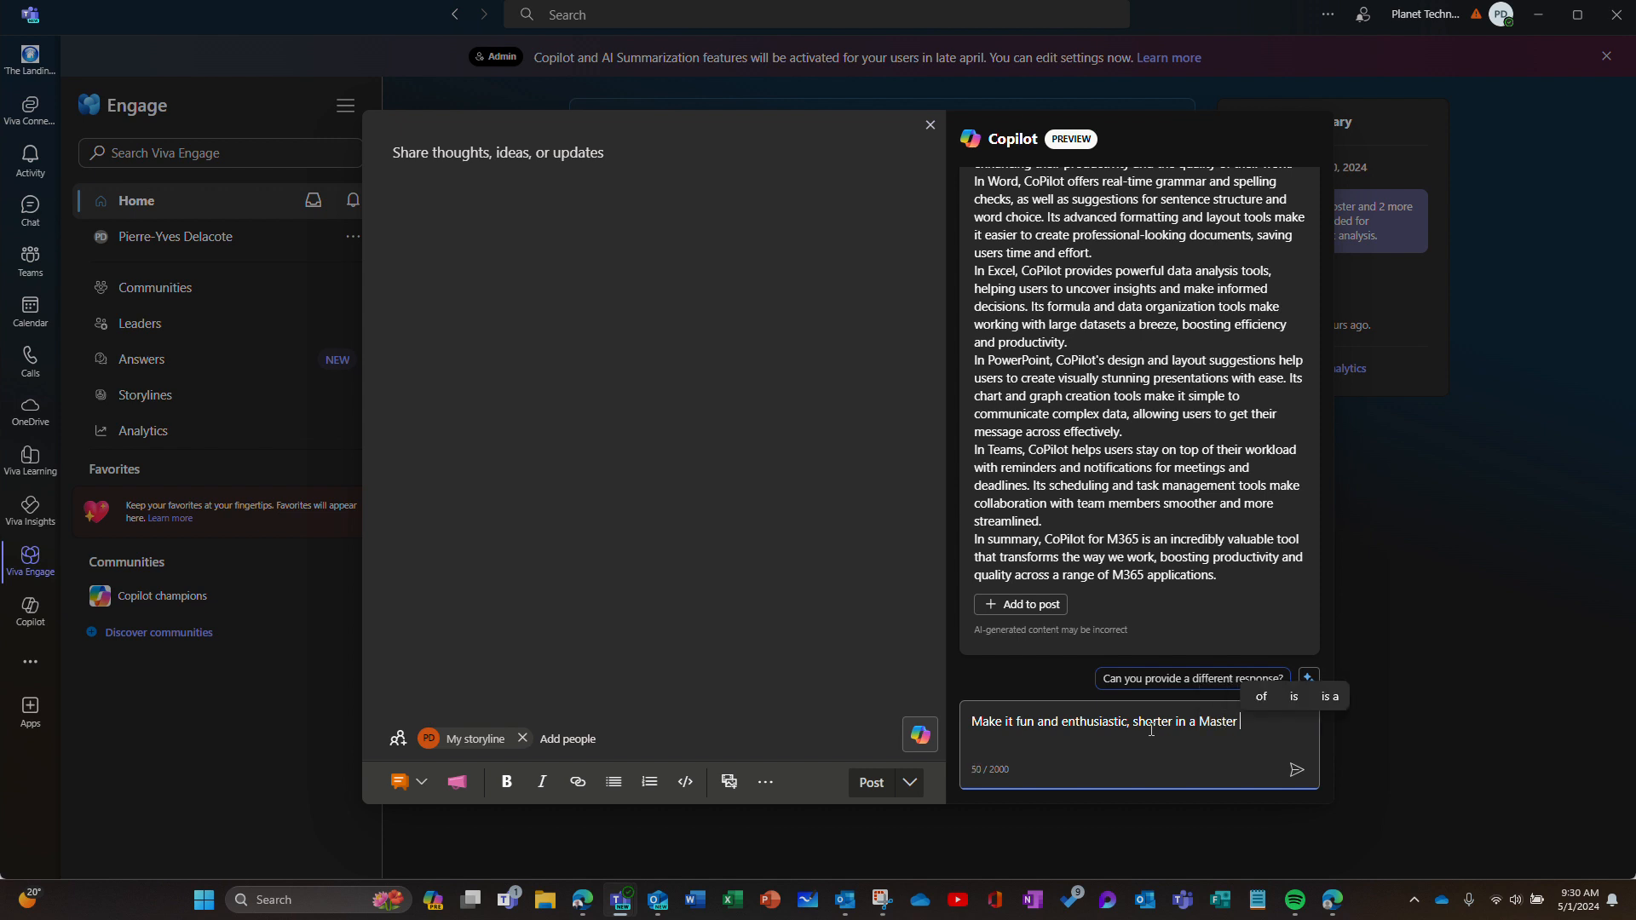
text( Yoda)
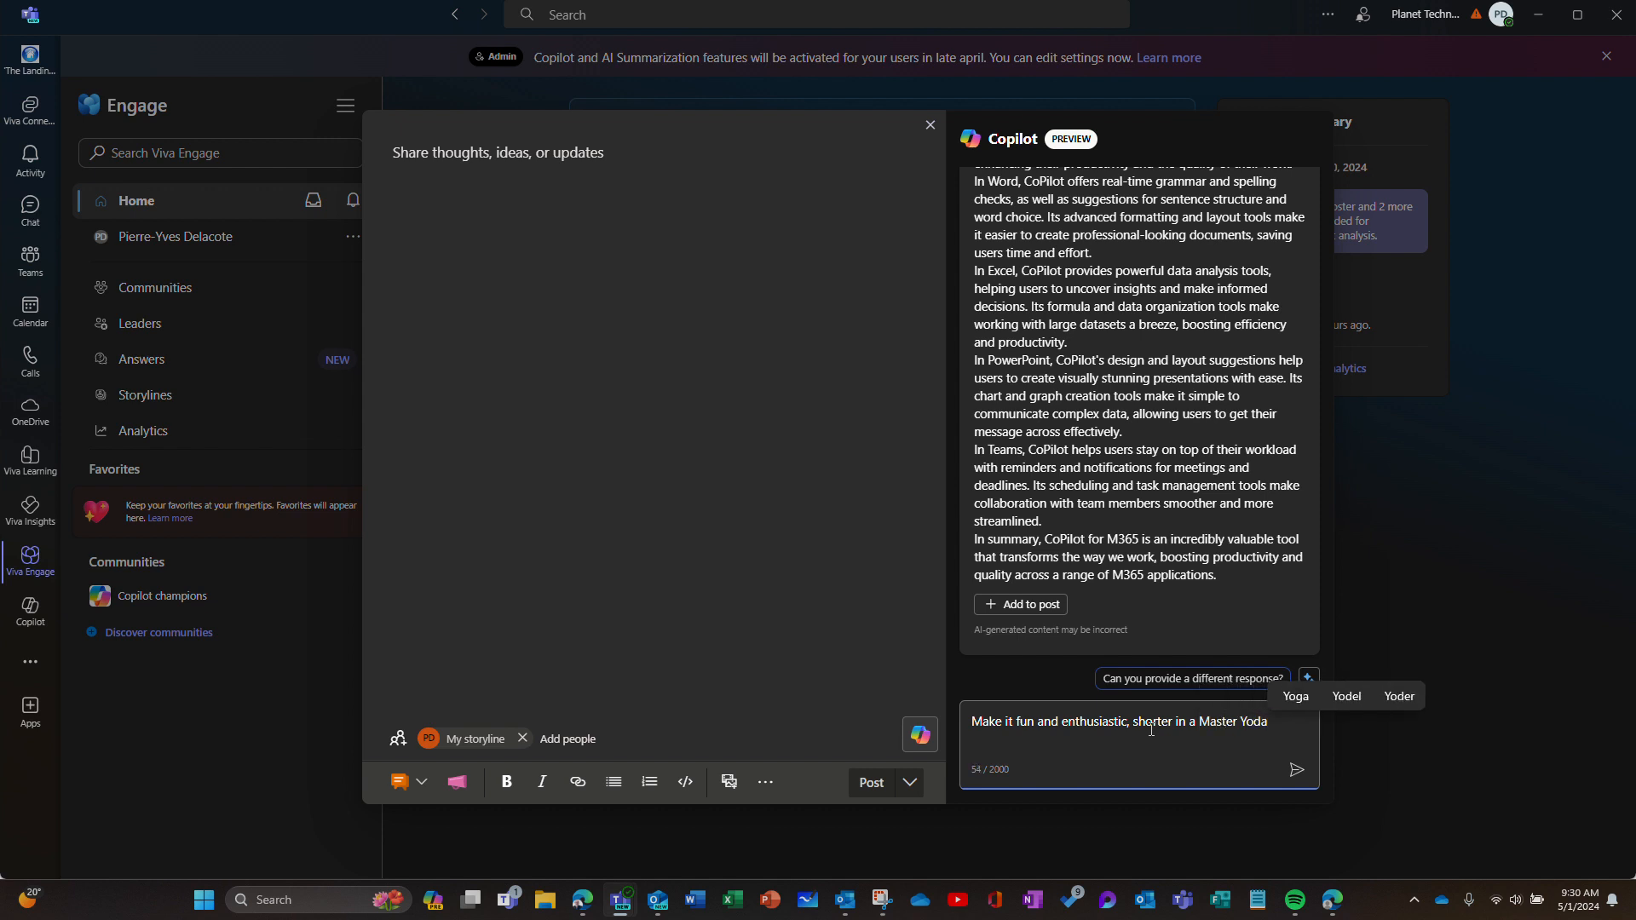
text( way)
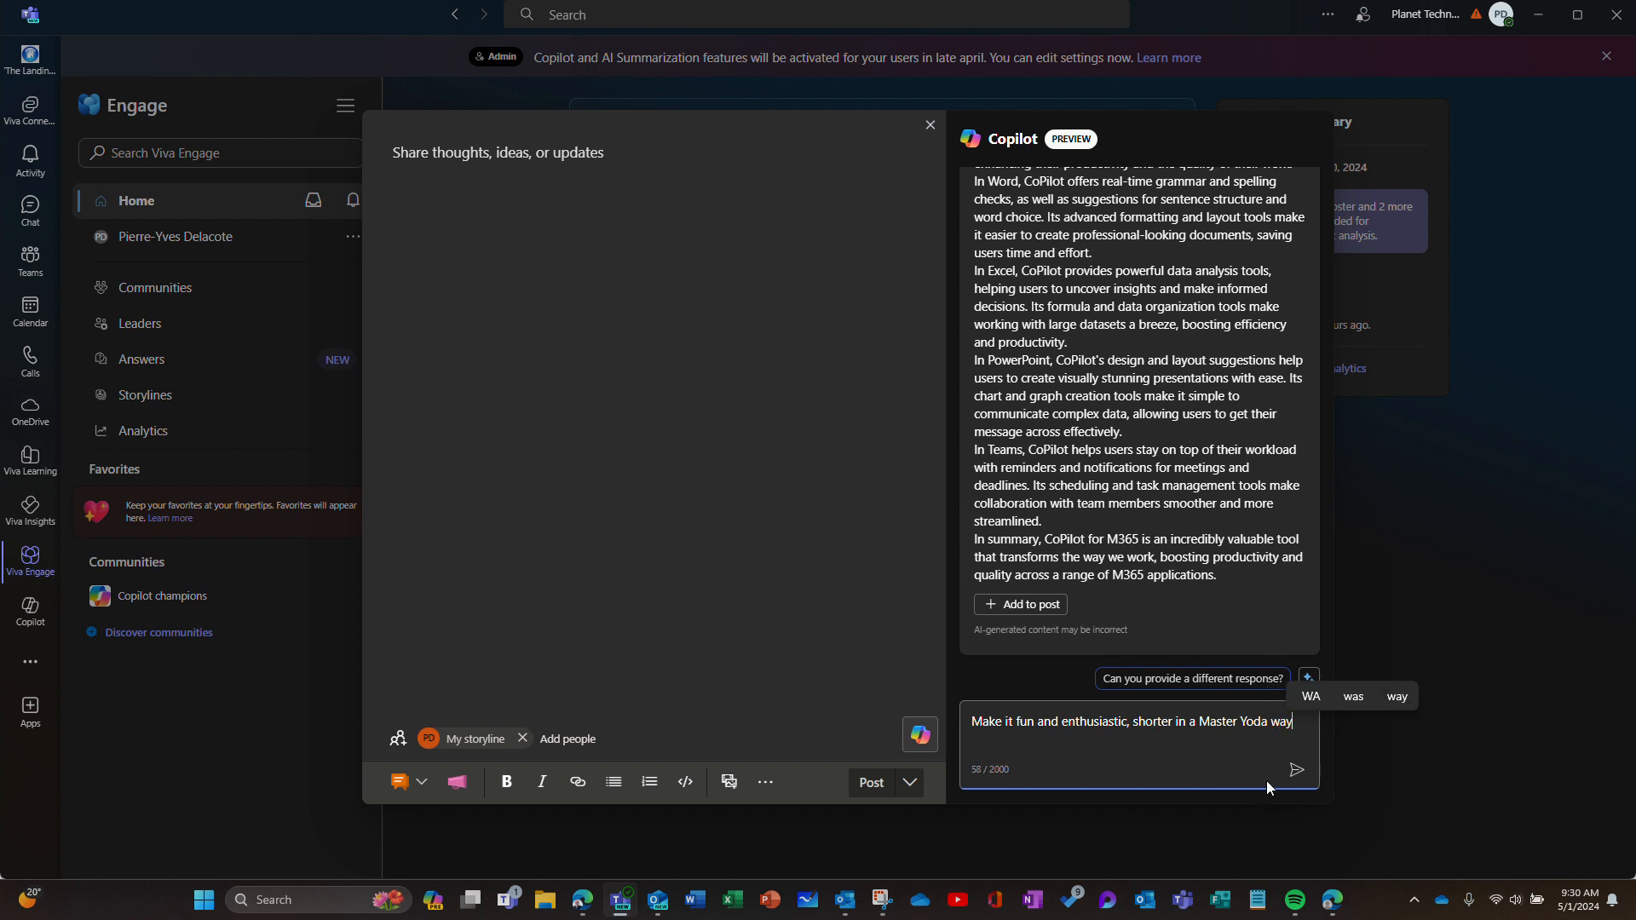
click(1296, 771)
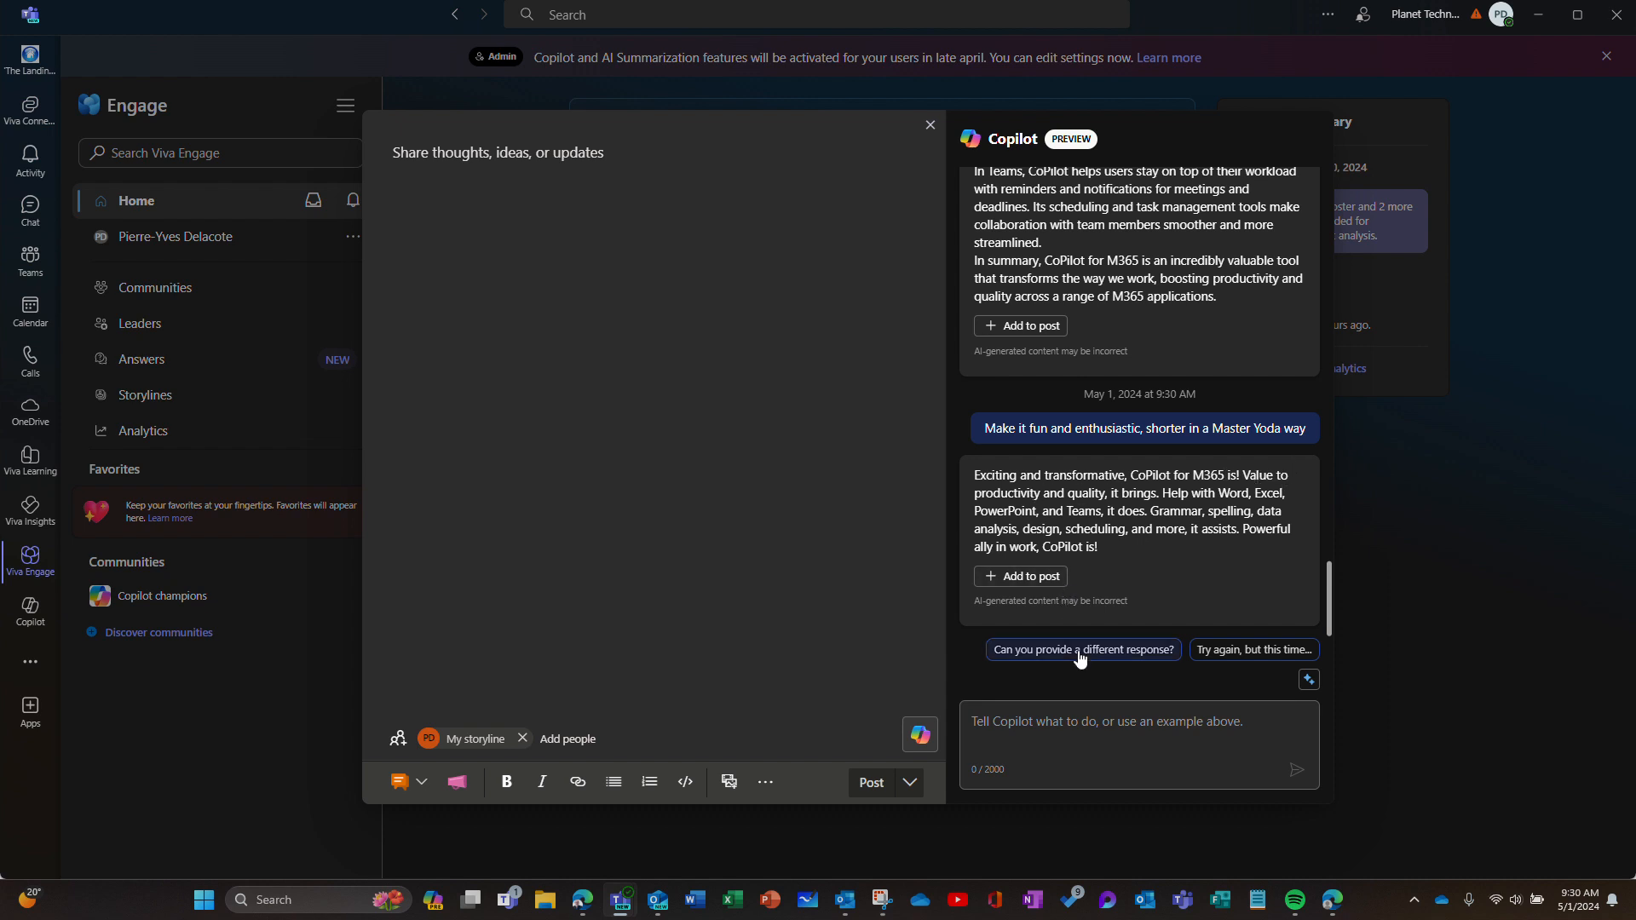
Add Copilot's Master Yoda-style reply to the post and start a new Copilot session
click(1031, 576)
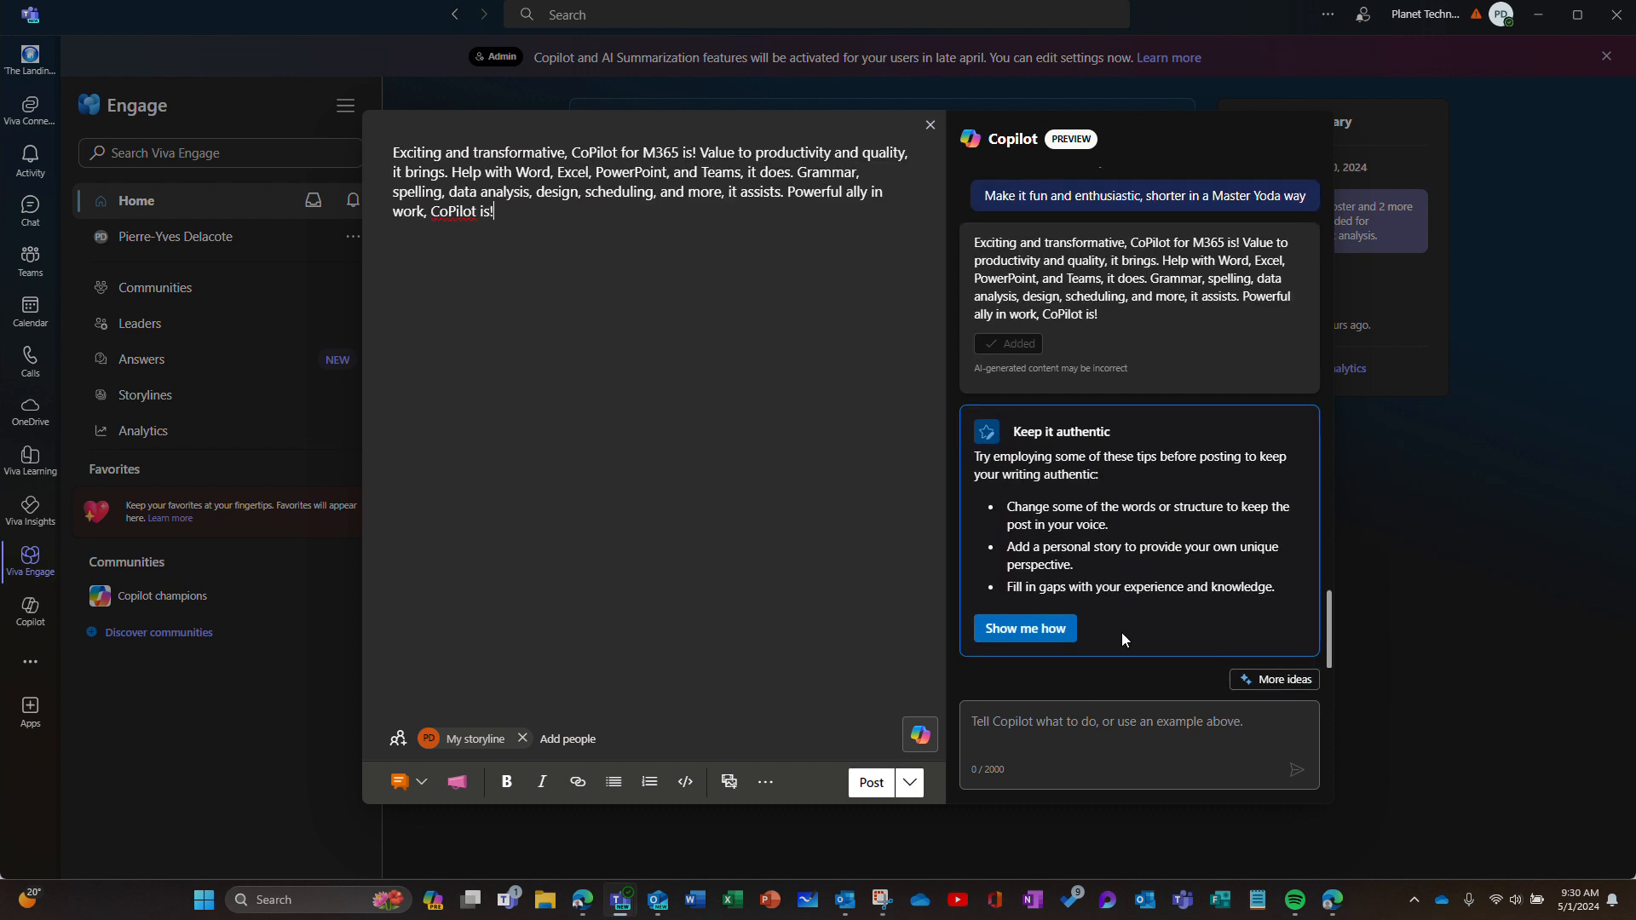
click(1240, 680)
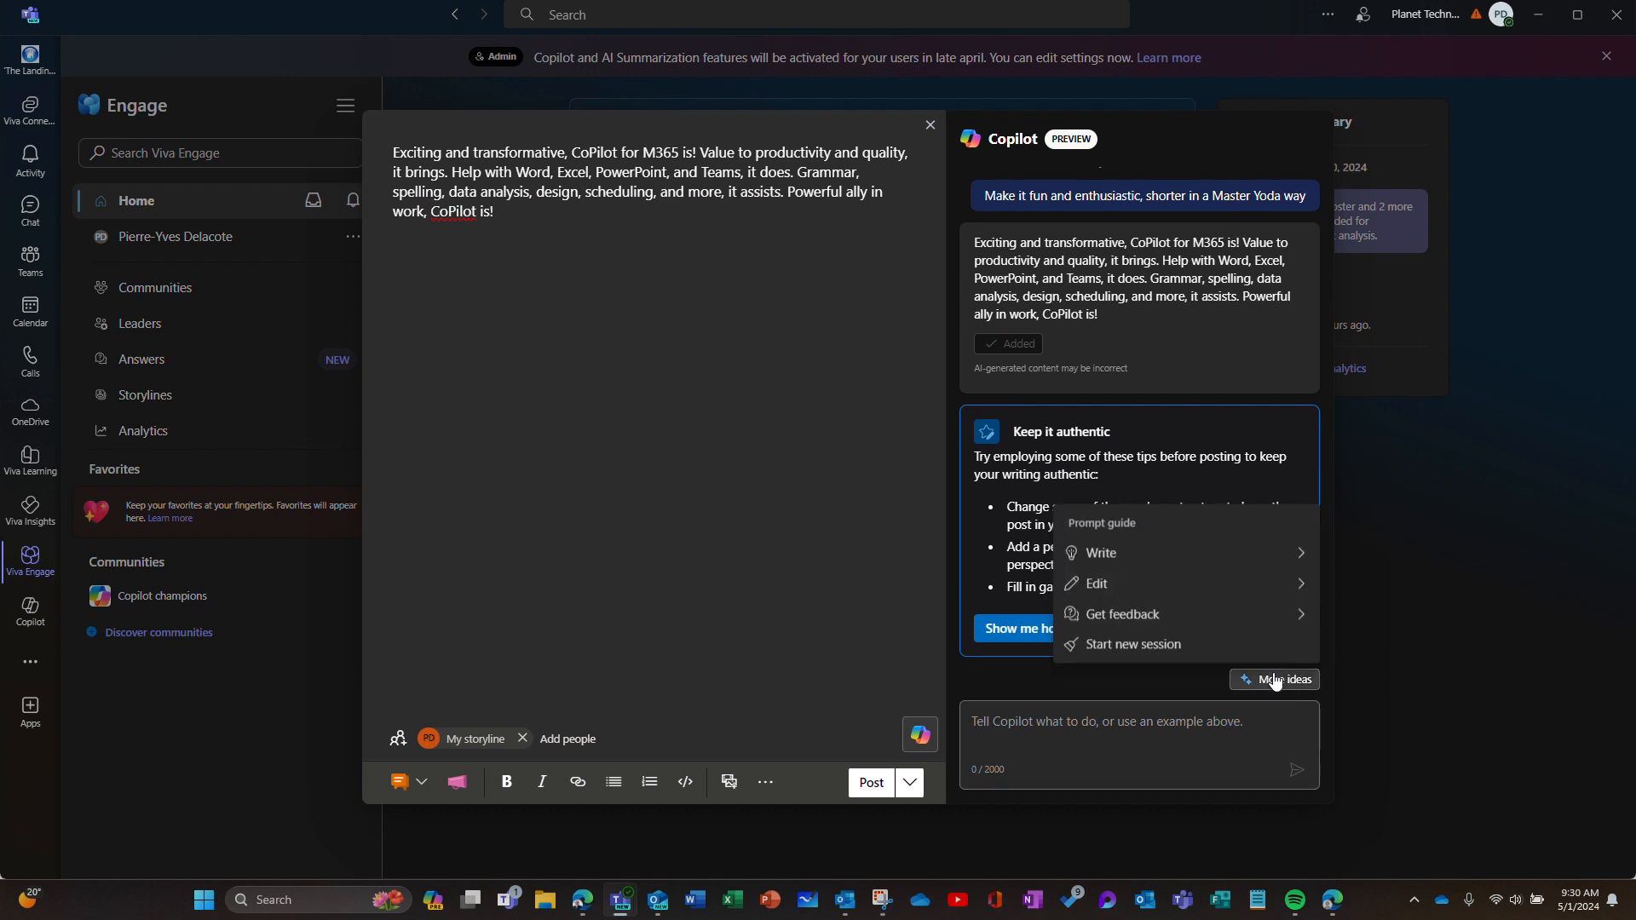
click(1205, 648)
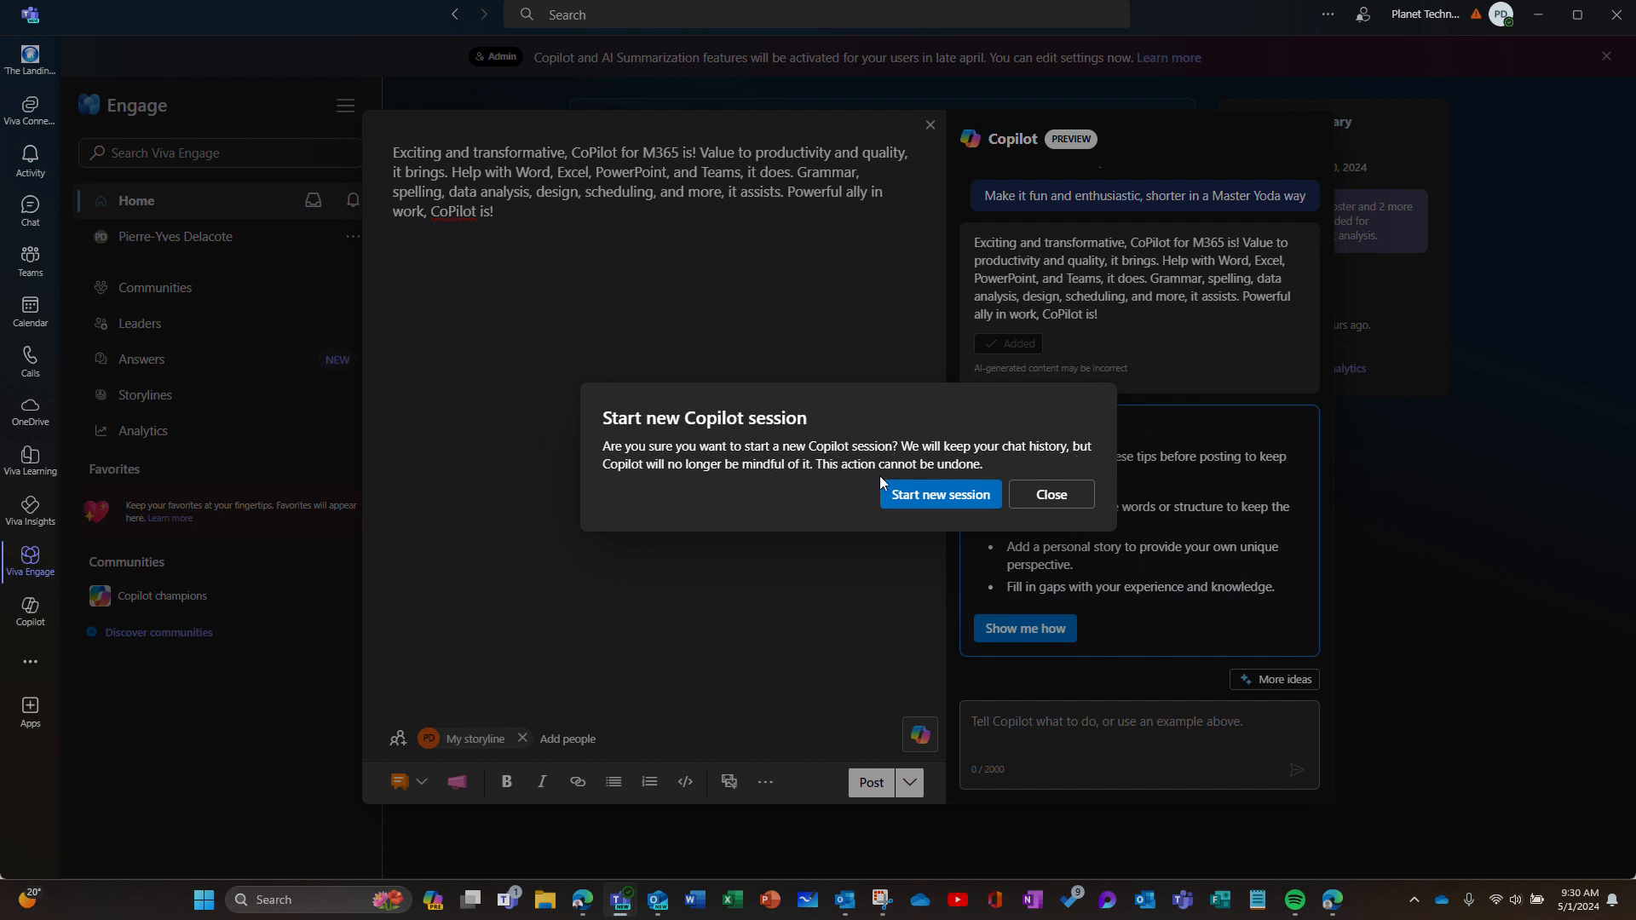
click(980, 498)
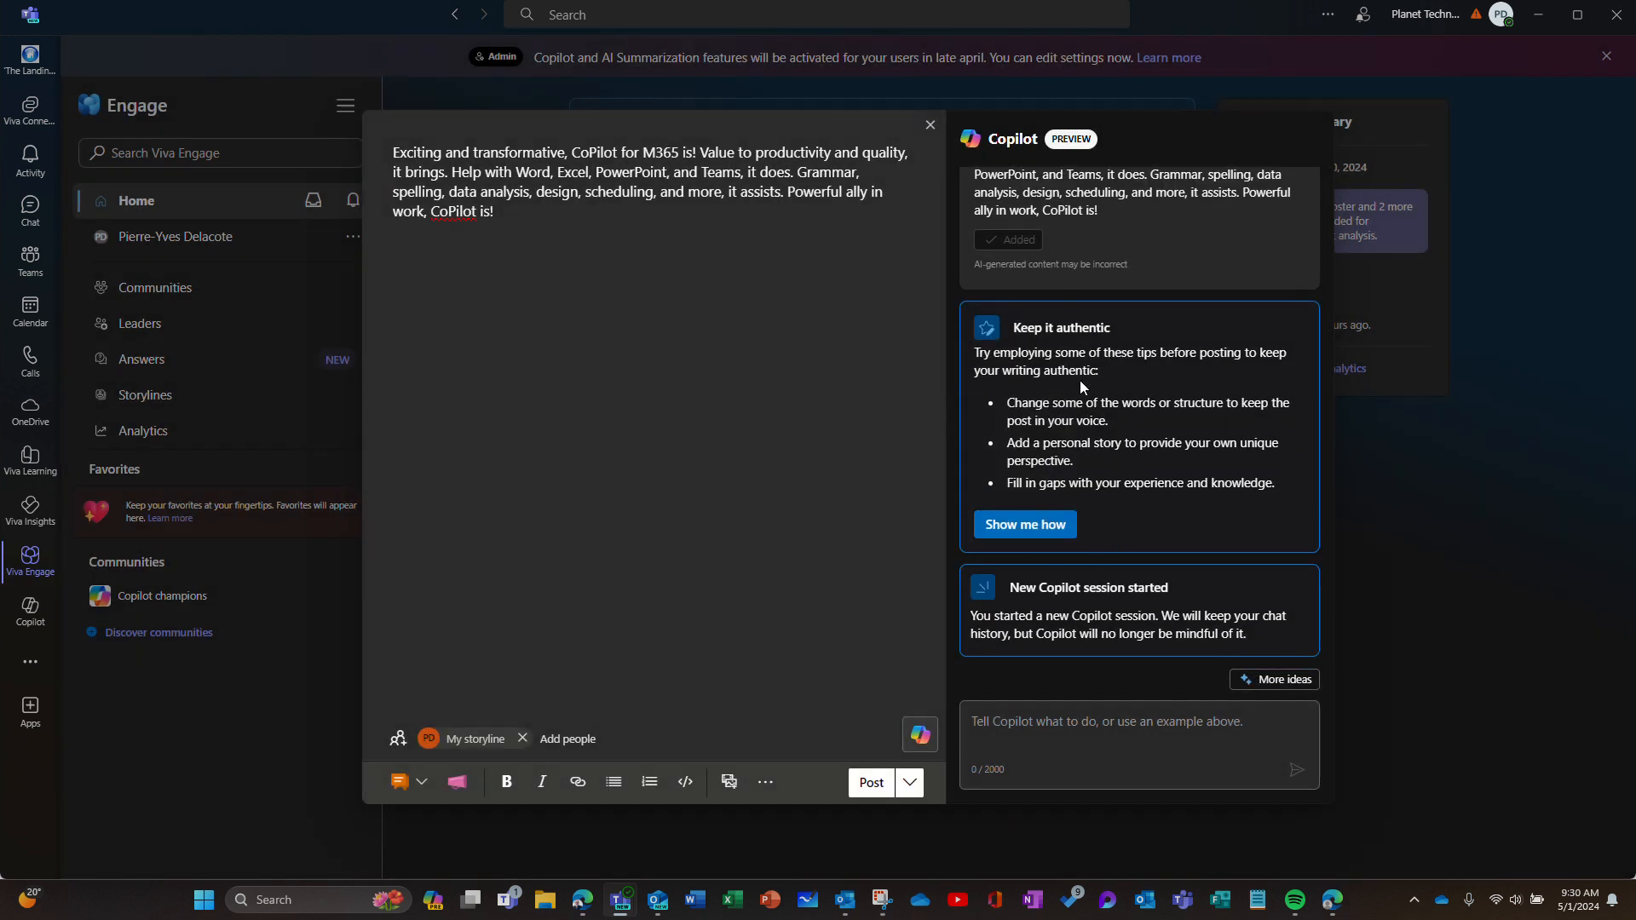
Ask Copilot for feedback on the draft with the suggested prompt "Predict questions from readers"
click(1285, 680)
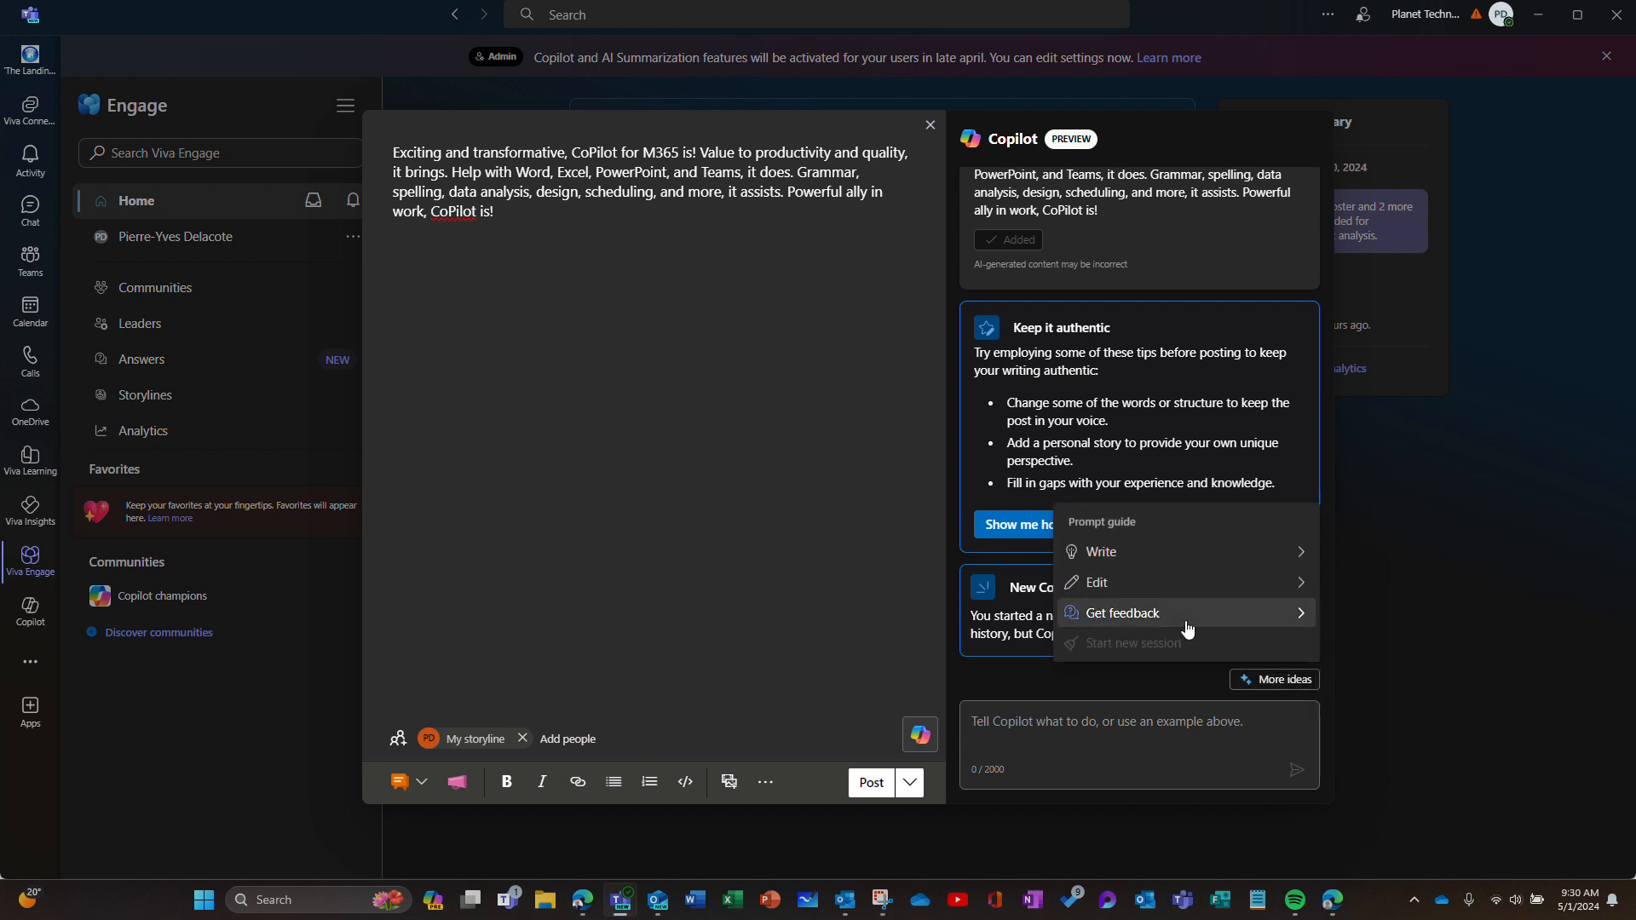
mouse_move(1188, 628)
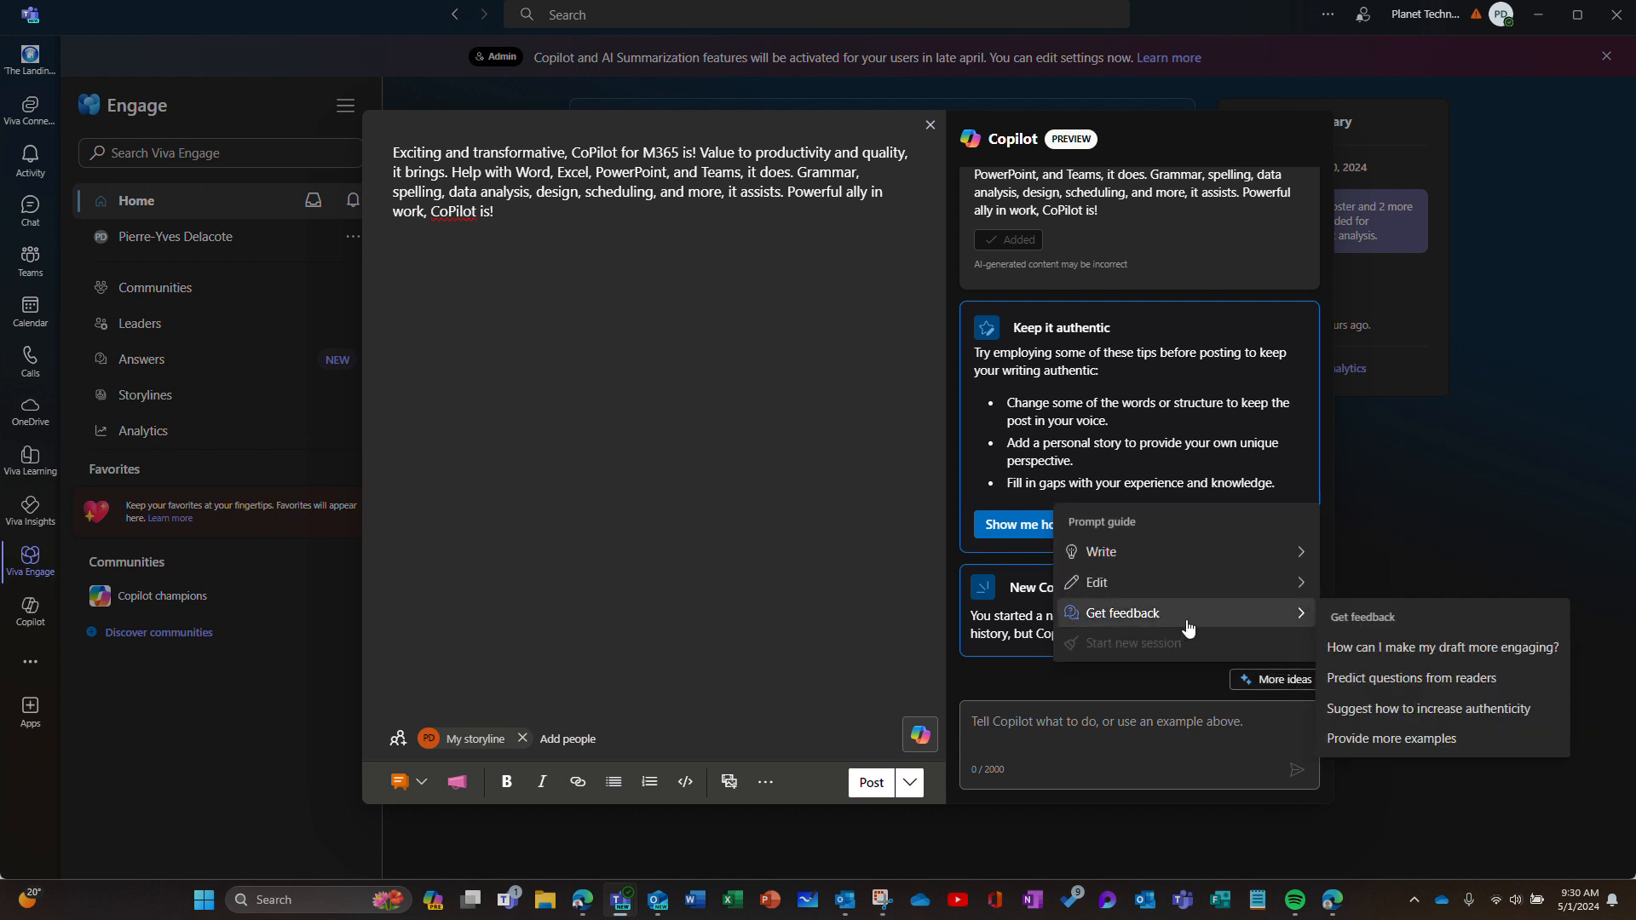
click(1383, 680)
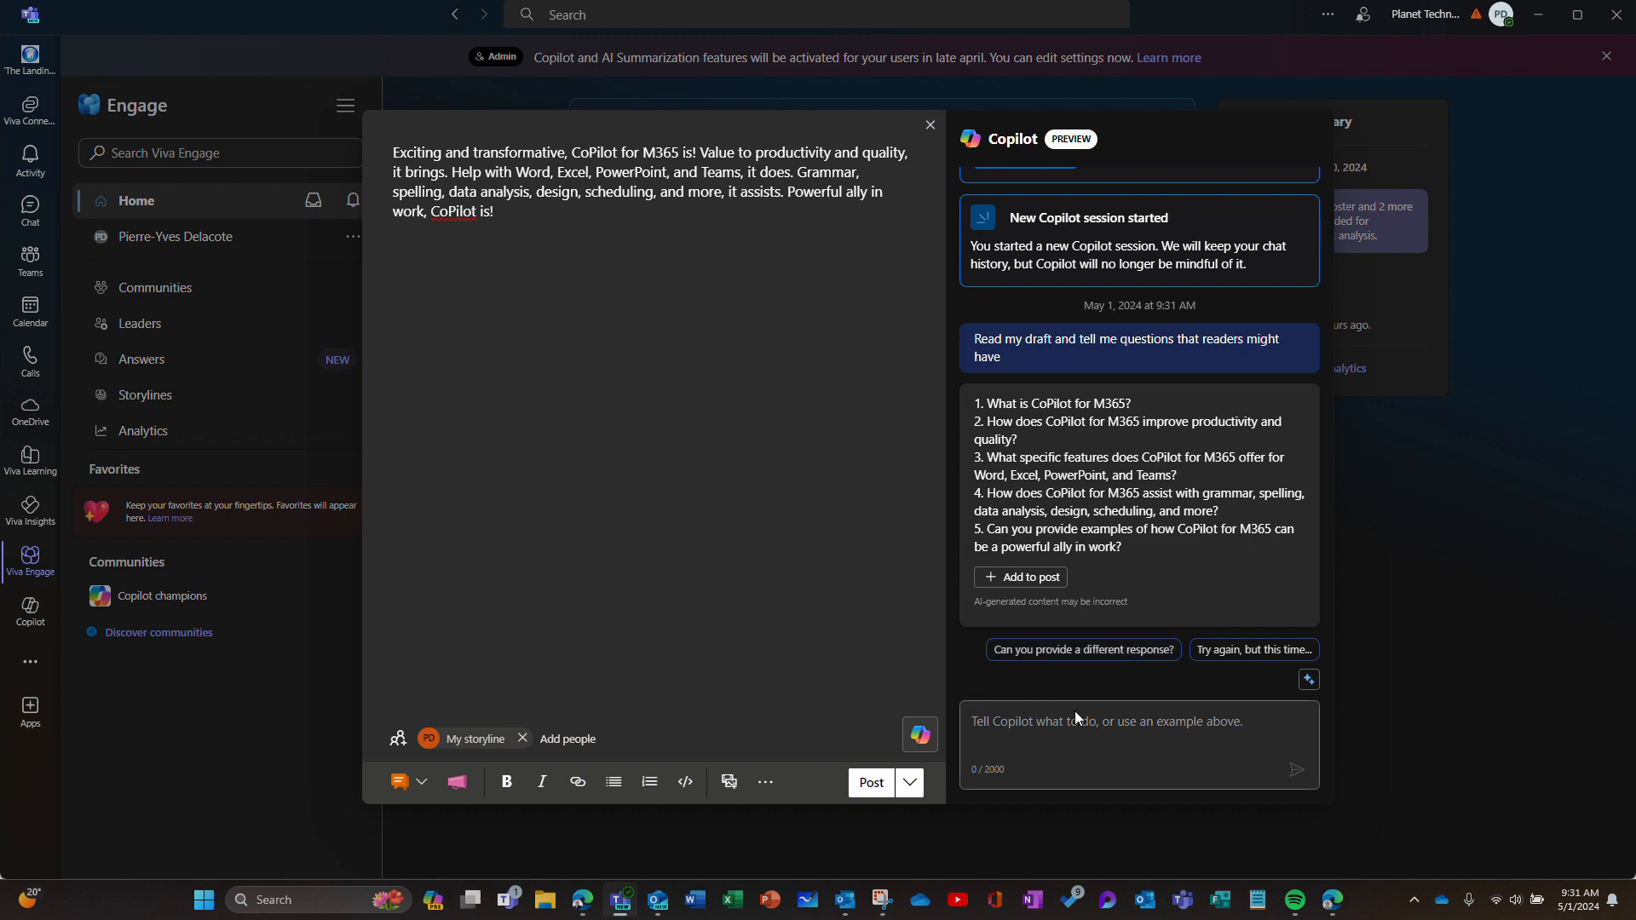
Add Copilot's predicted reader questions to the post and change the post type to Question
click(1022, 577)
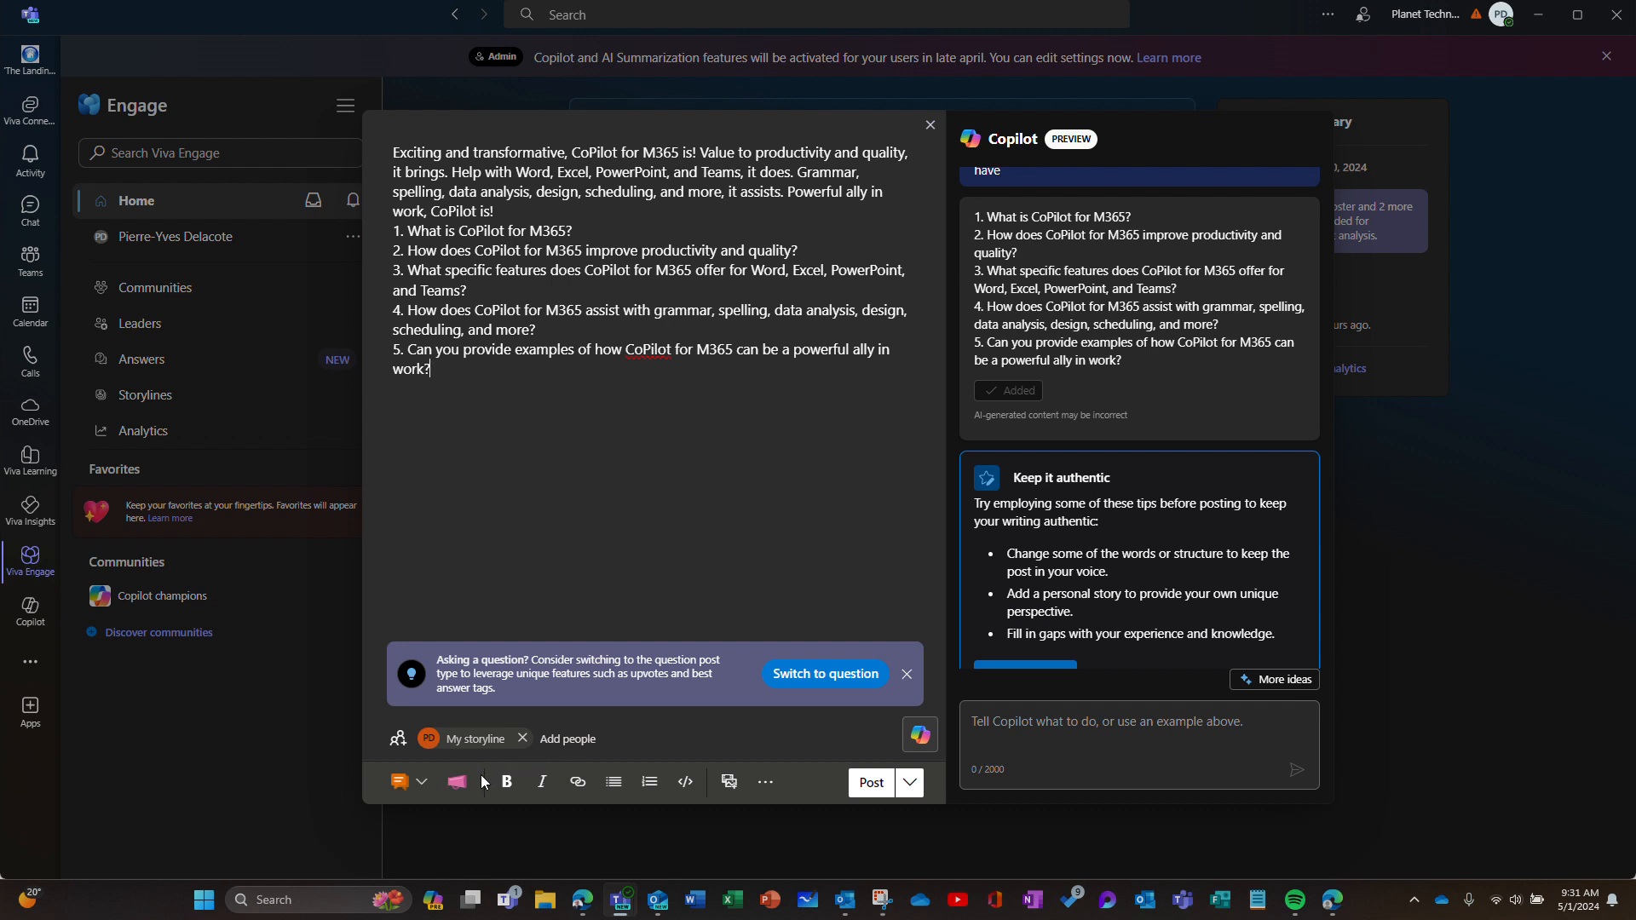
click(398, 788)
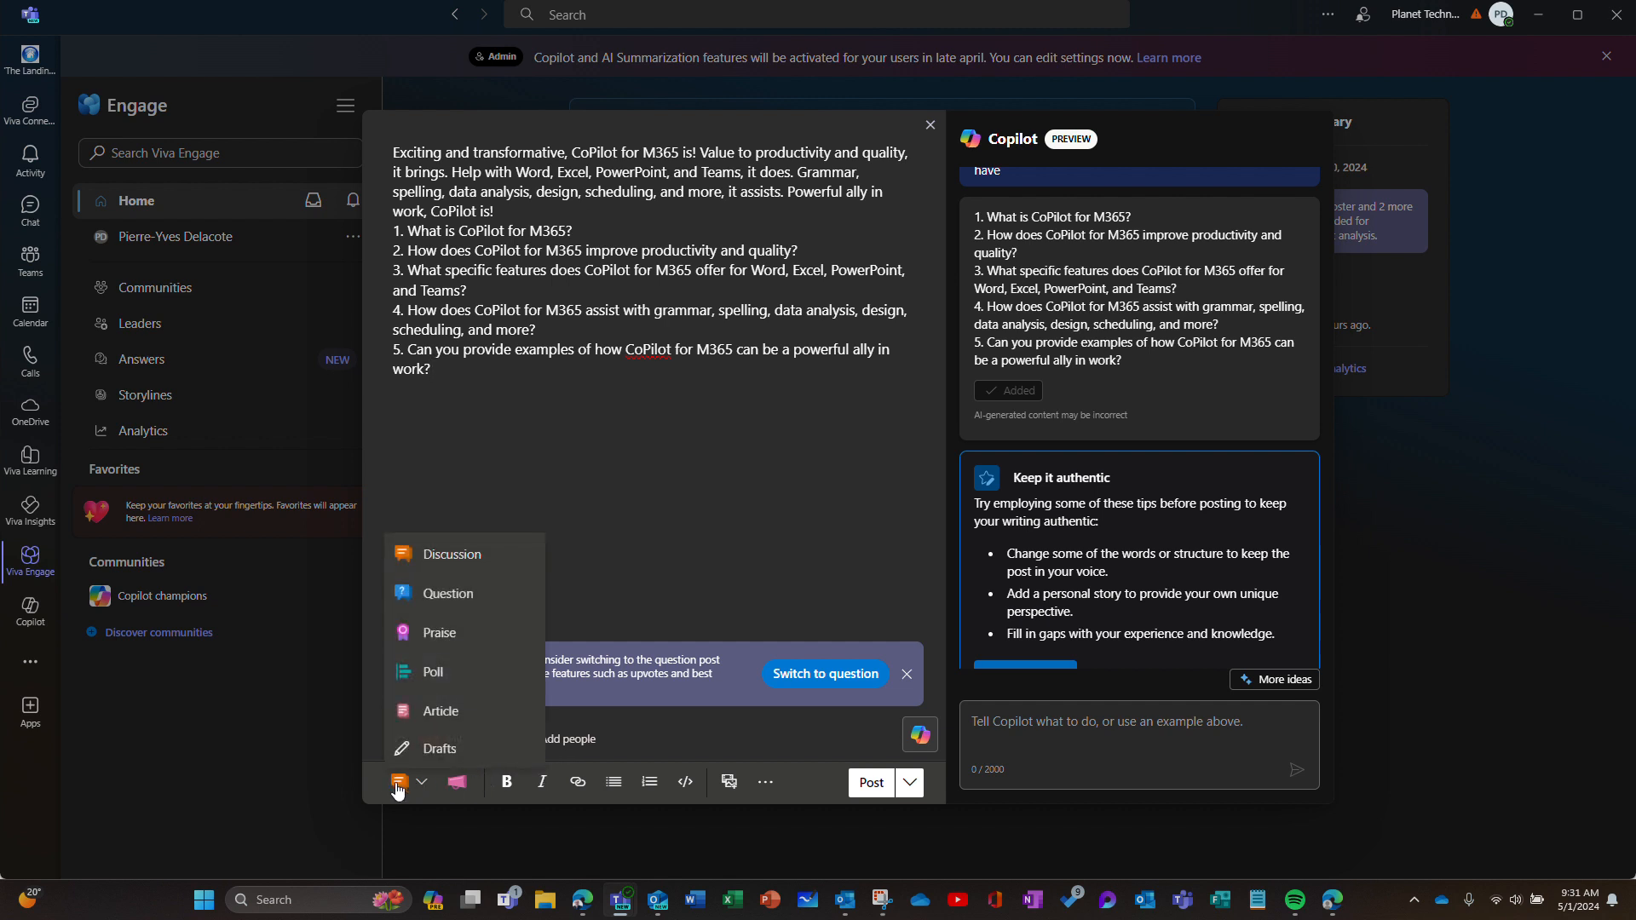
click(461, 596)
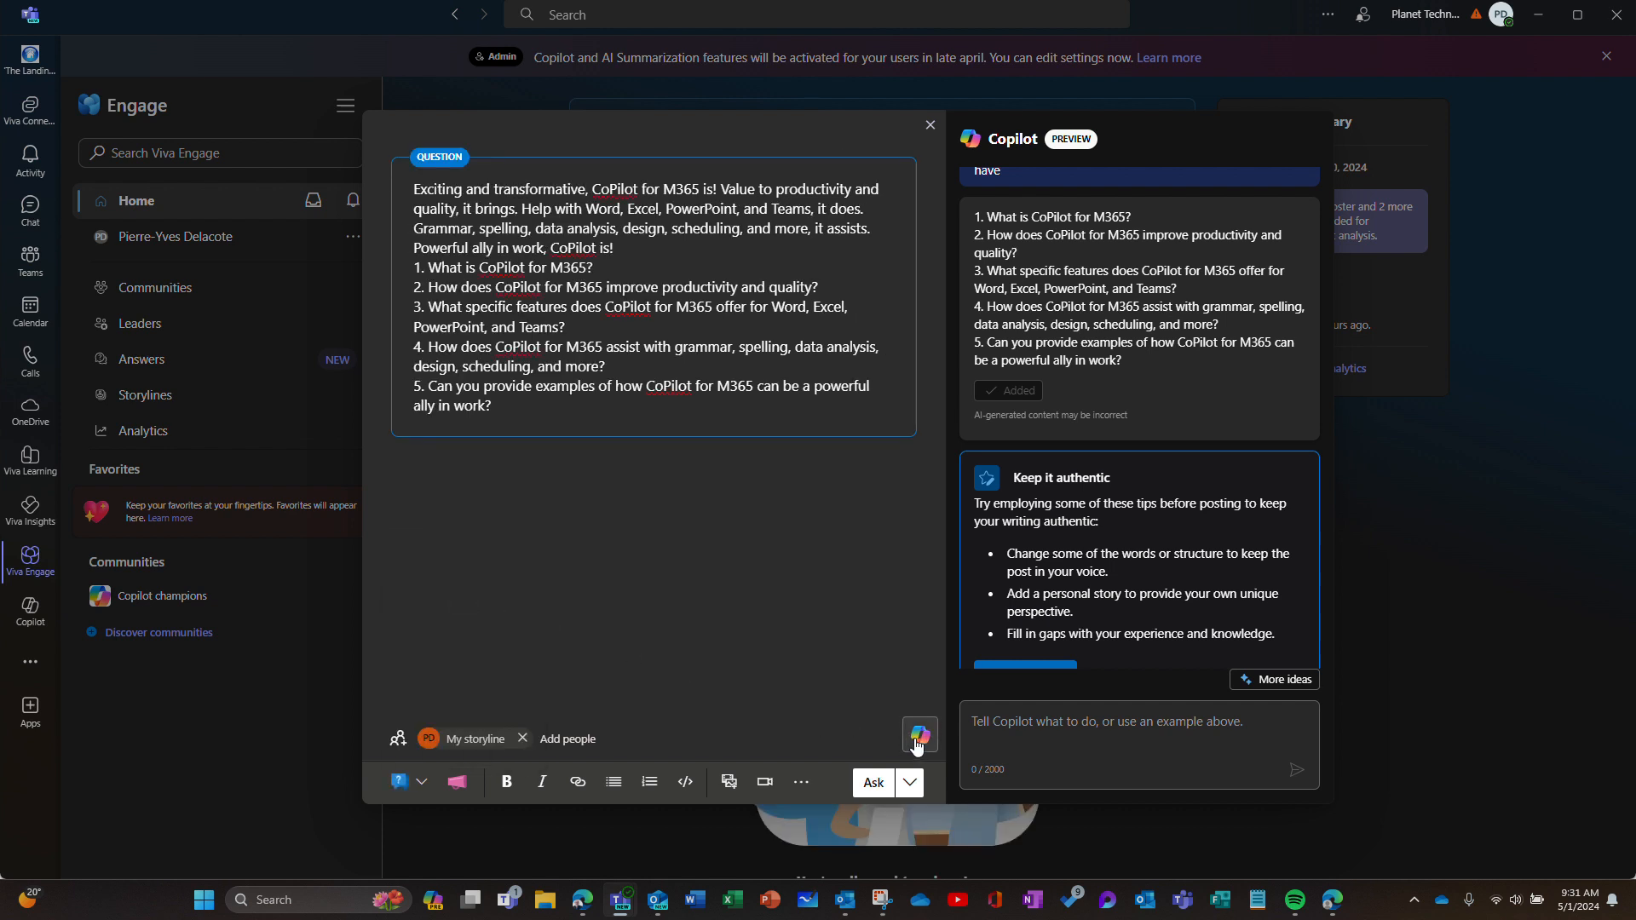
Send Copilot the prompt "Provide the answers to the questions in the post"
click(1131, 733)
text(Provide )
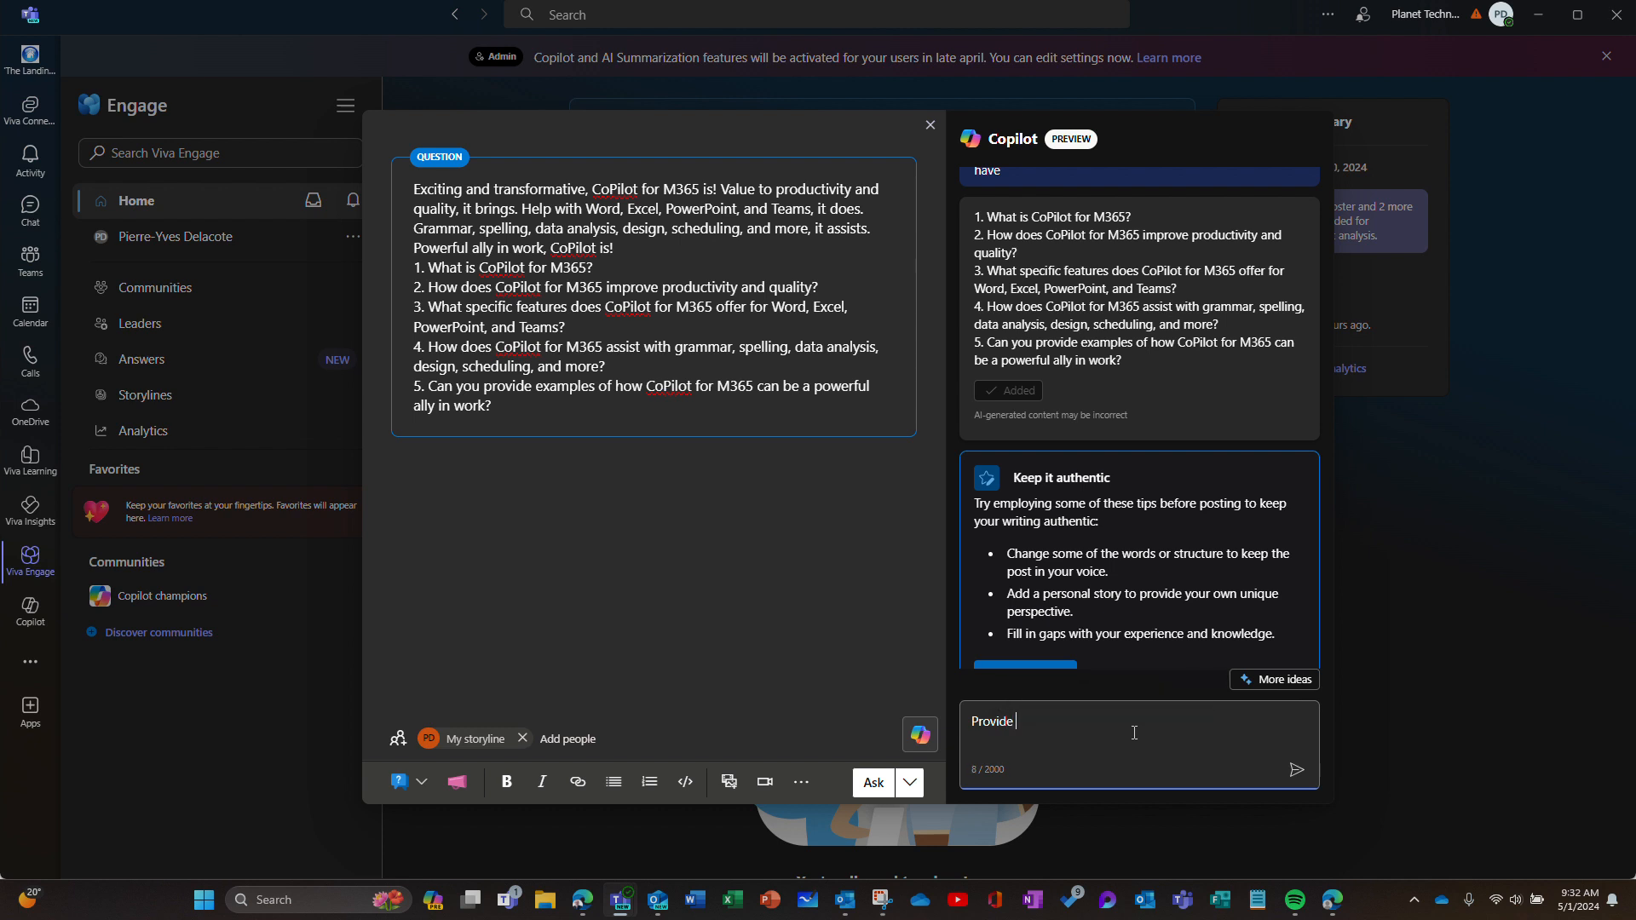
text(the ans)
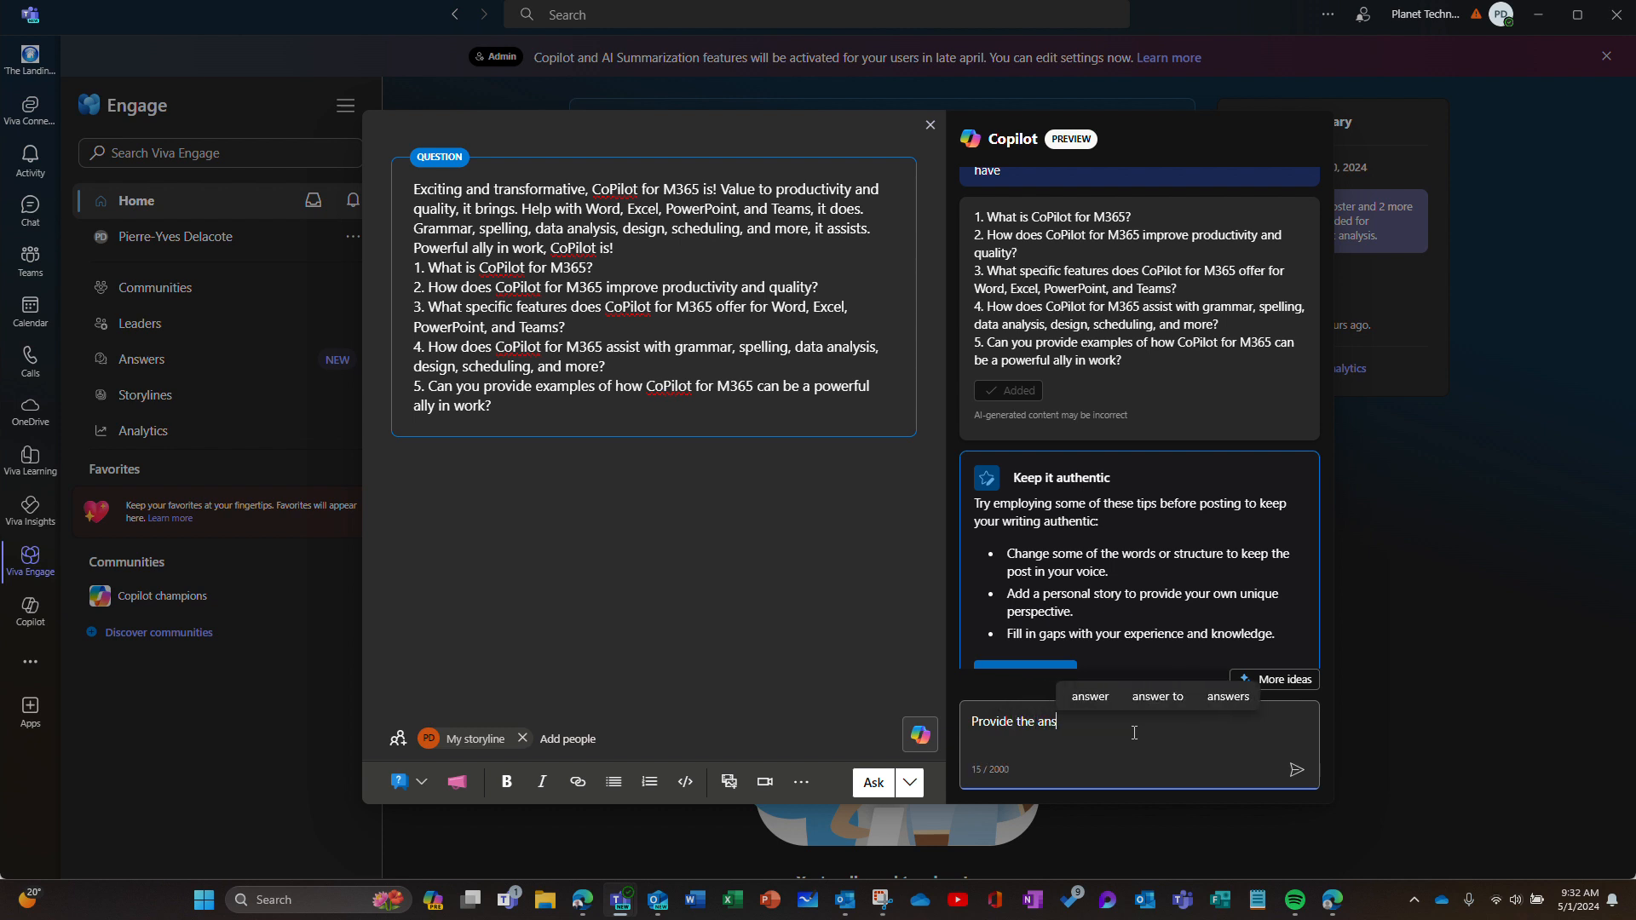
text(wers to)
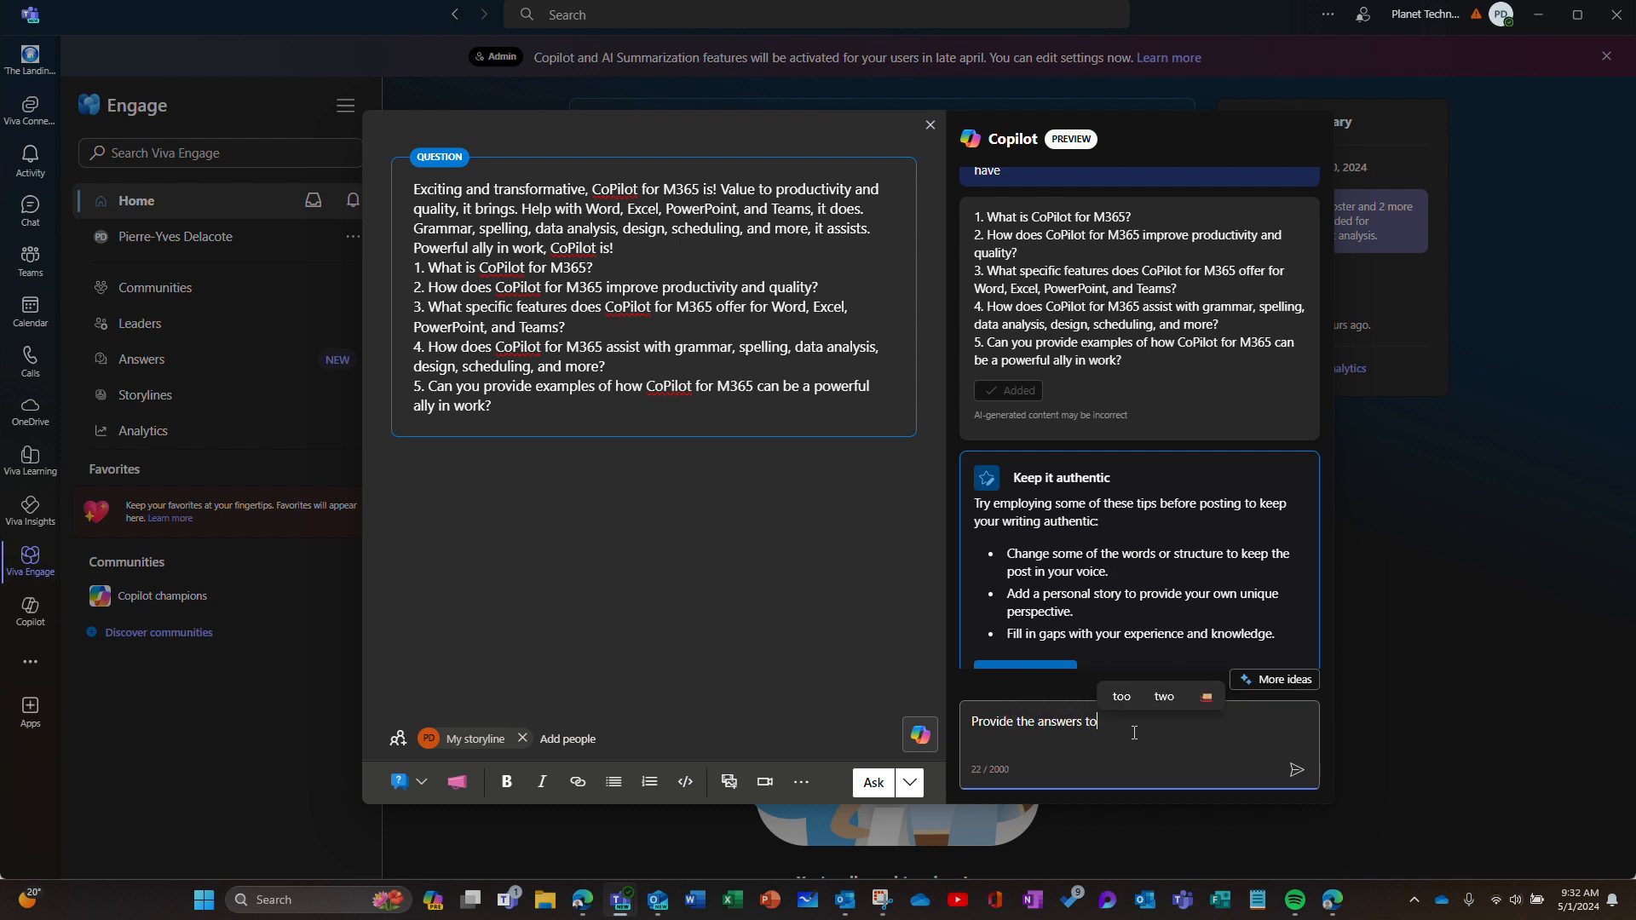
text( the quest)
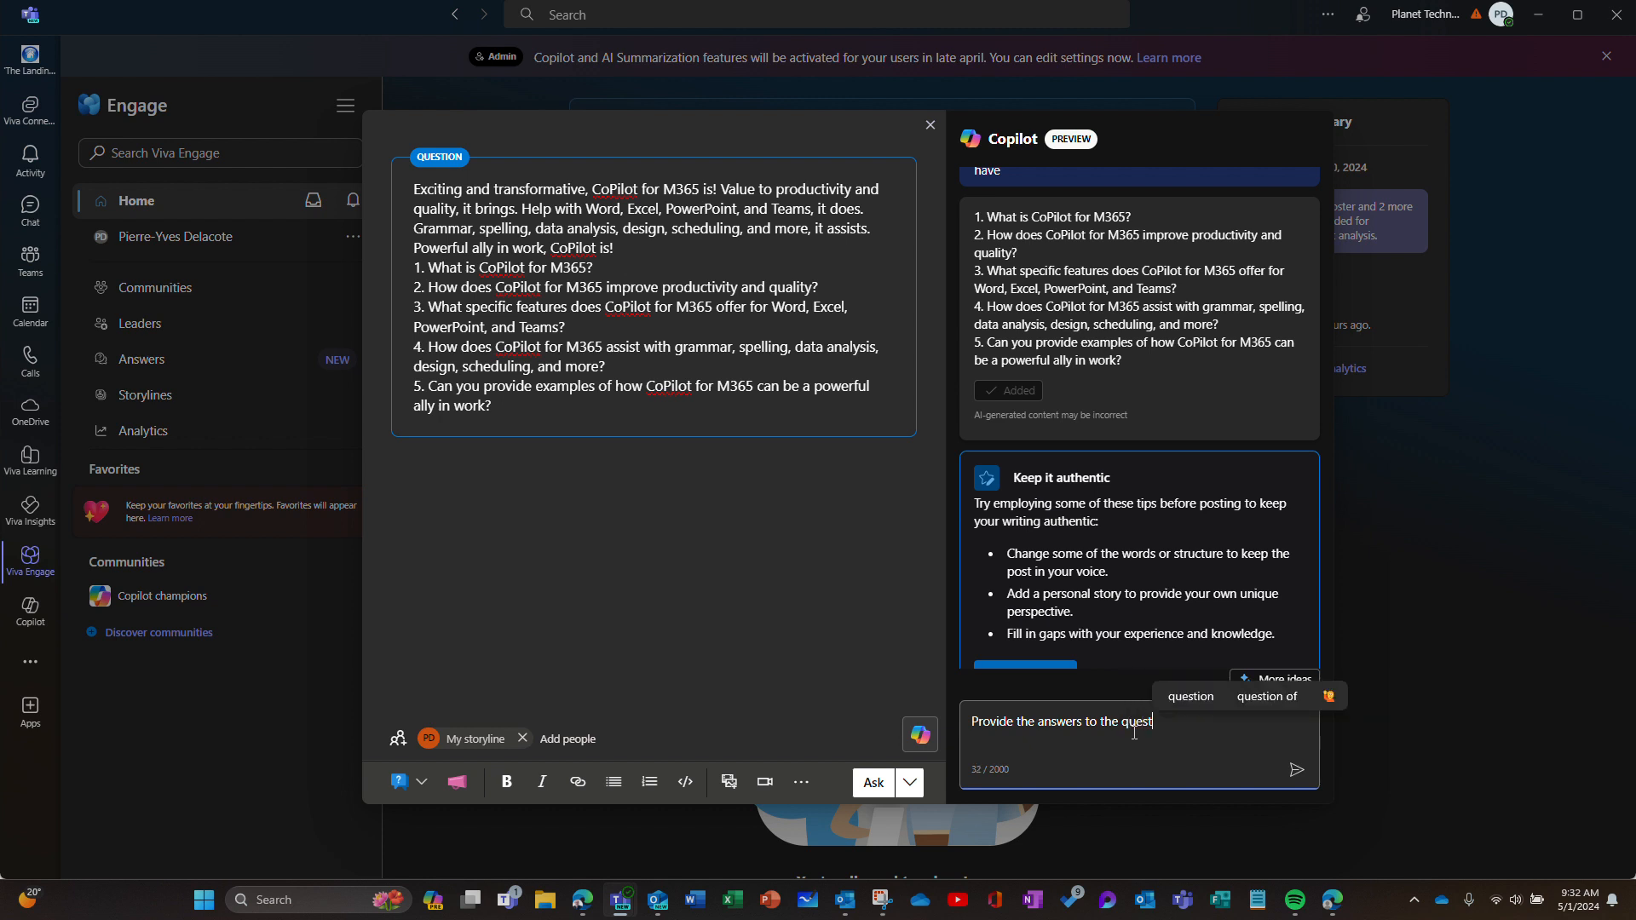
text(ions in t)
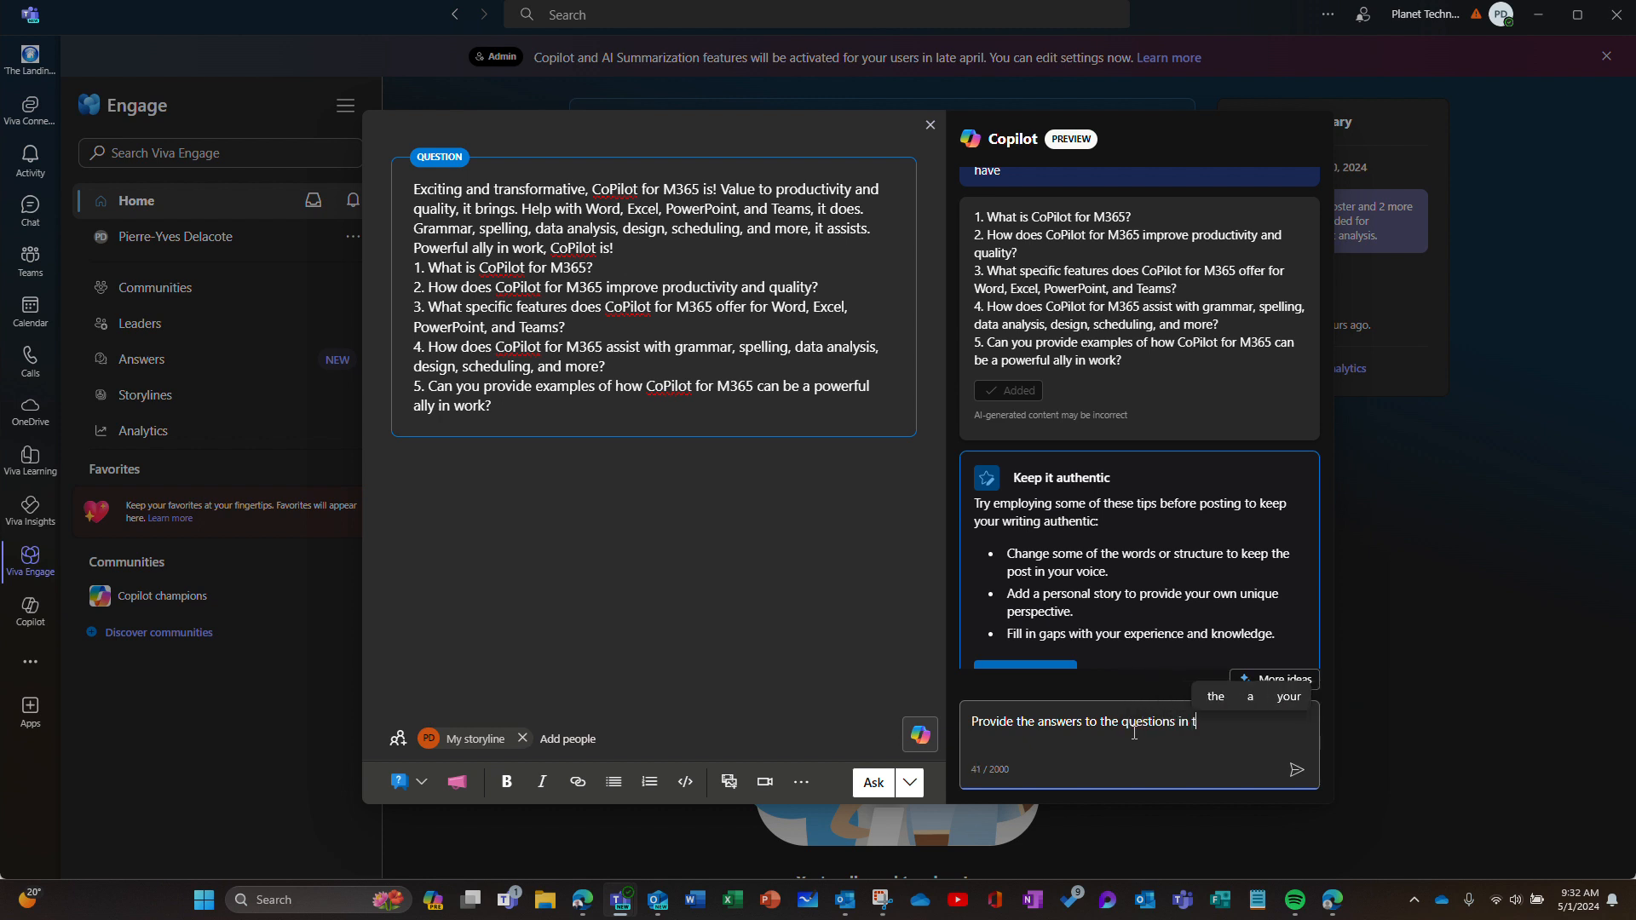
text(he post)
key(Return)
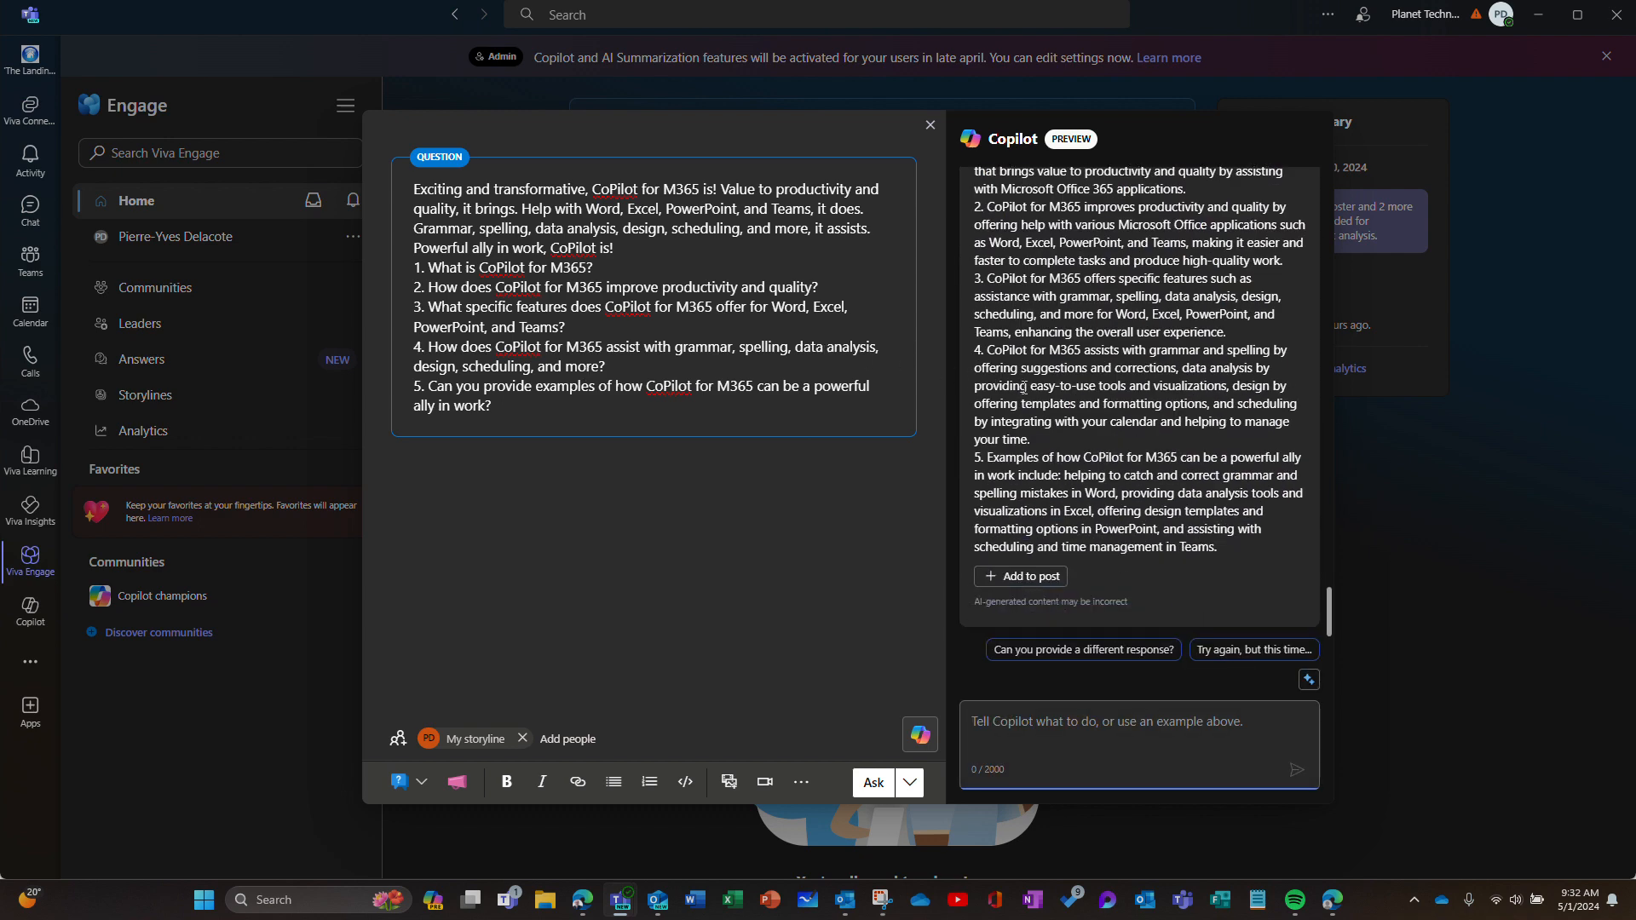
Review Copilot's answers and send the follow-up prompt "Can you start with the question and answer each of them one at a time"
scroll(1083, 398, up, 3)
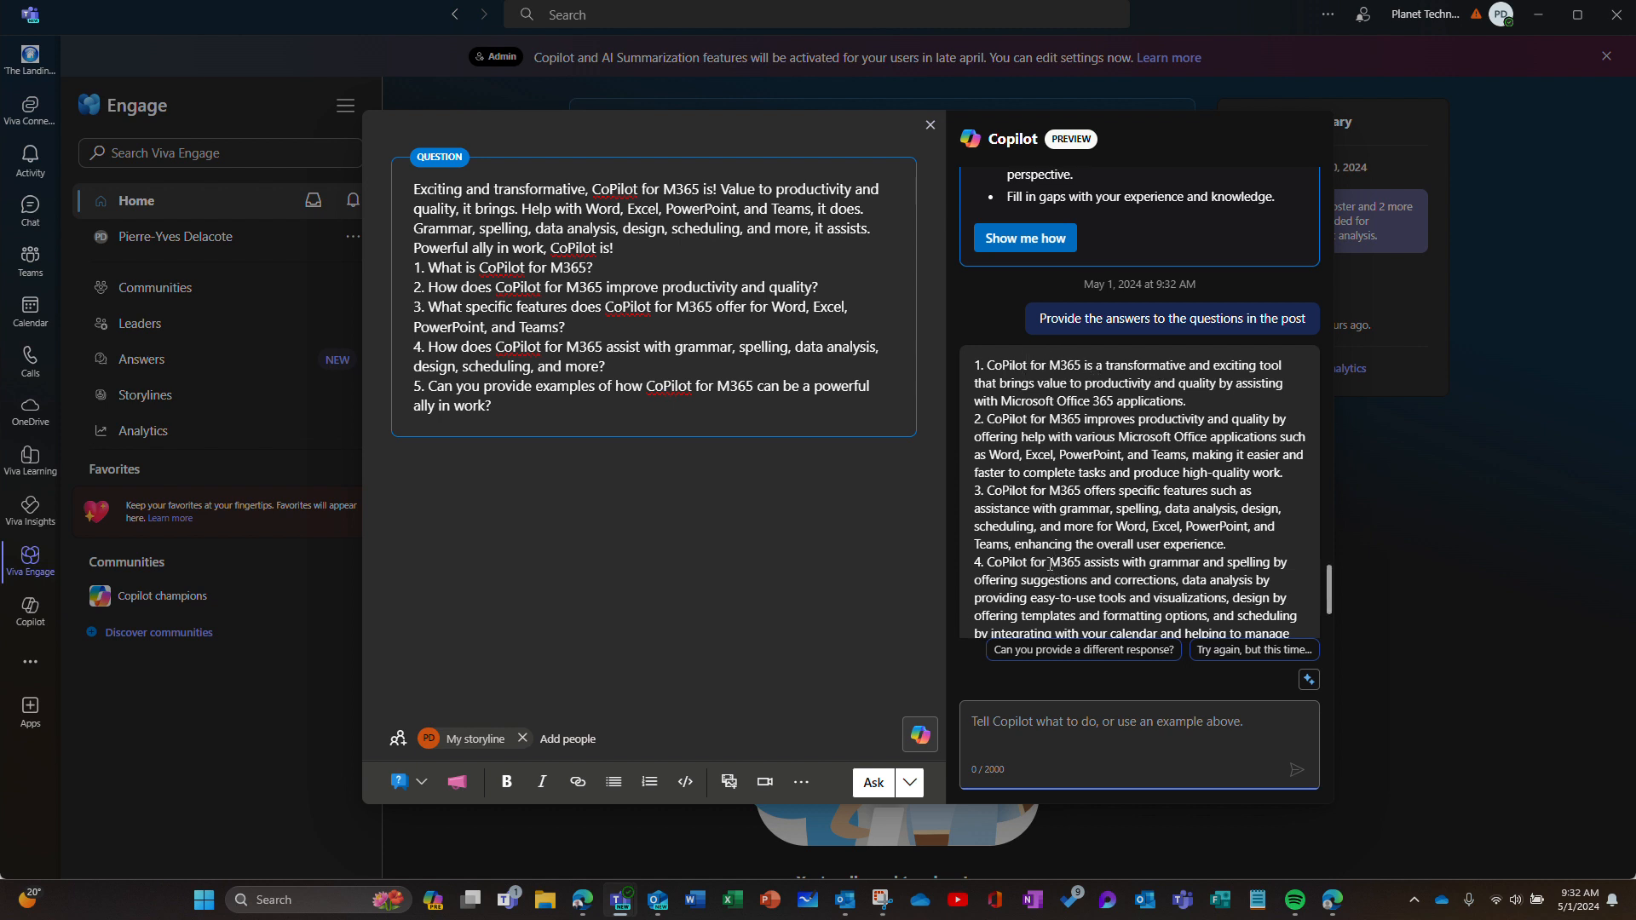
scroll(1050, 564, down, 3)
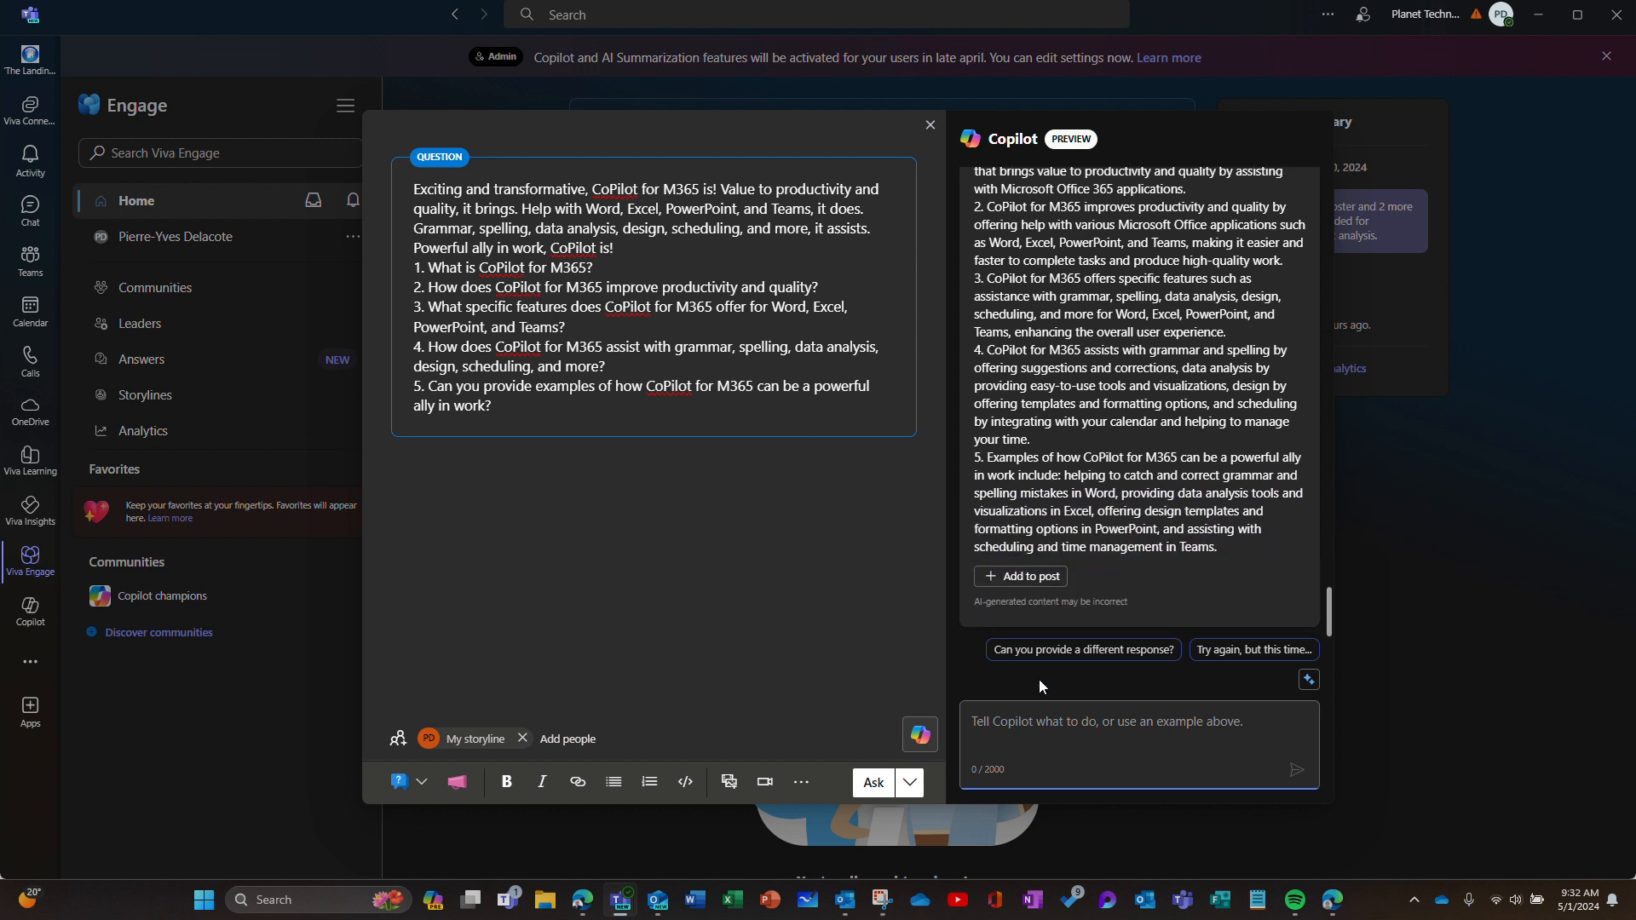
text(C)
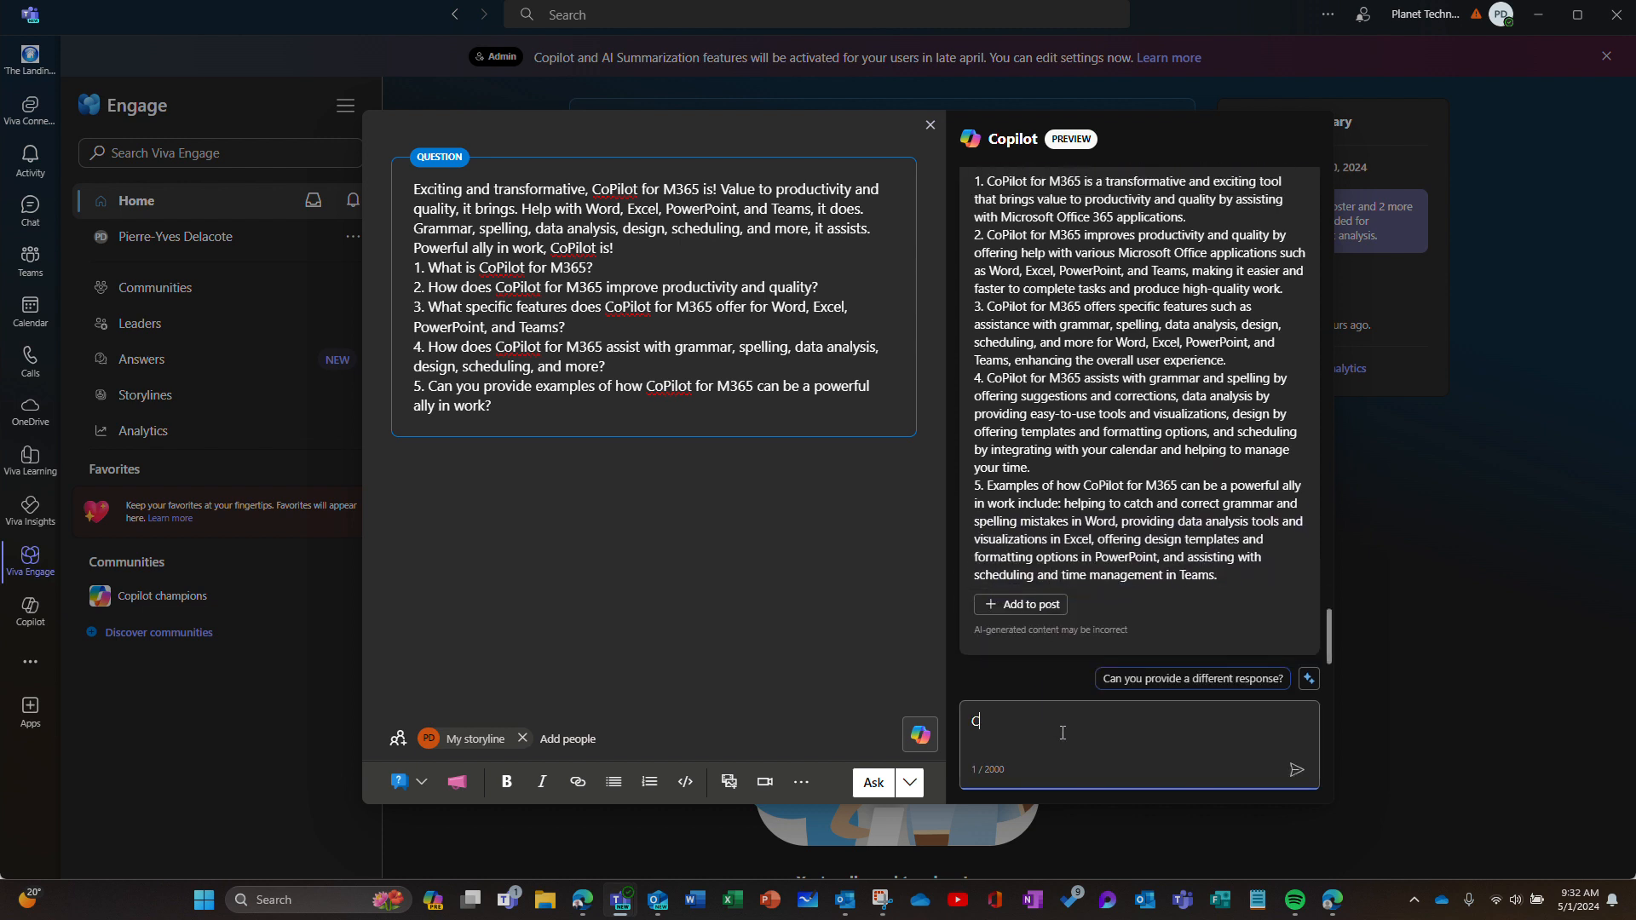
text(an you)
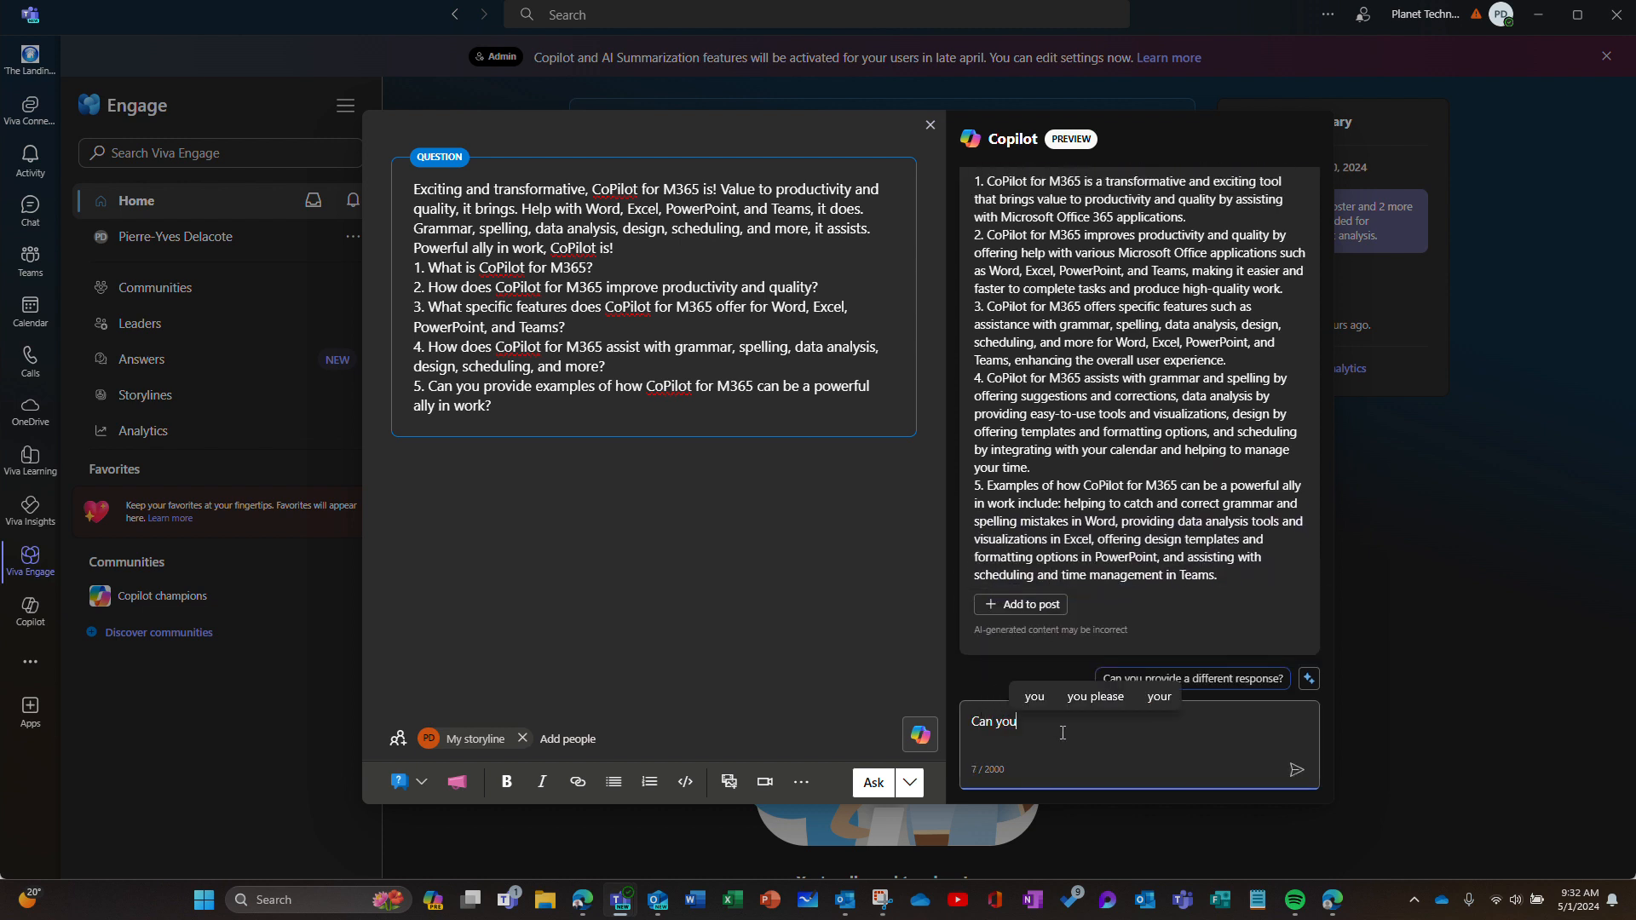
text( start )
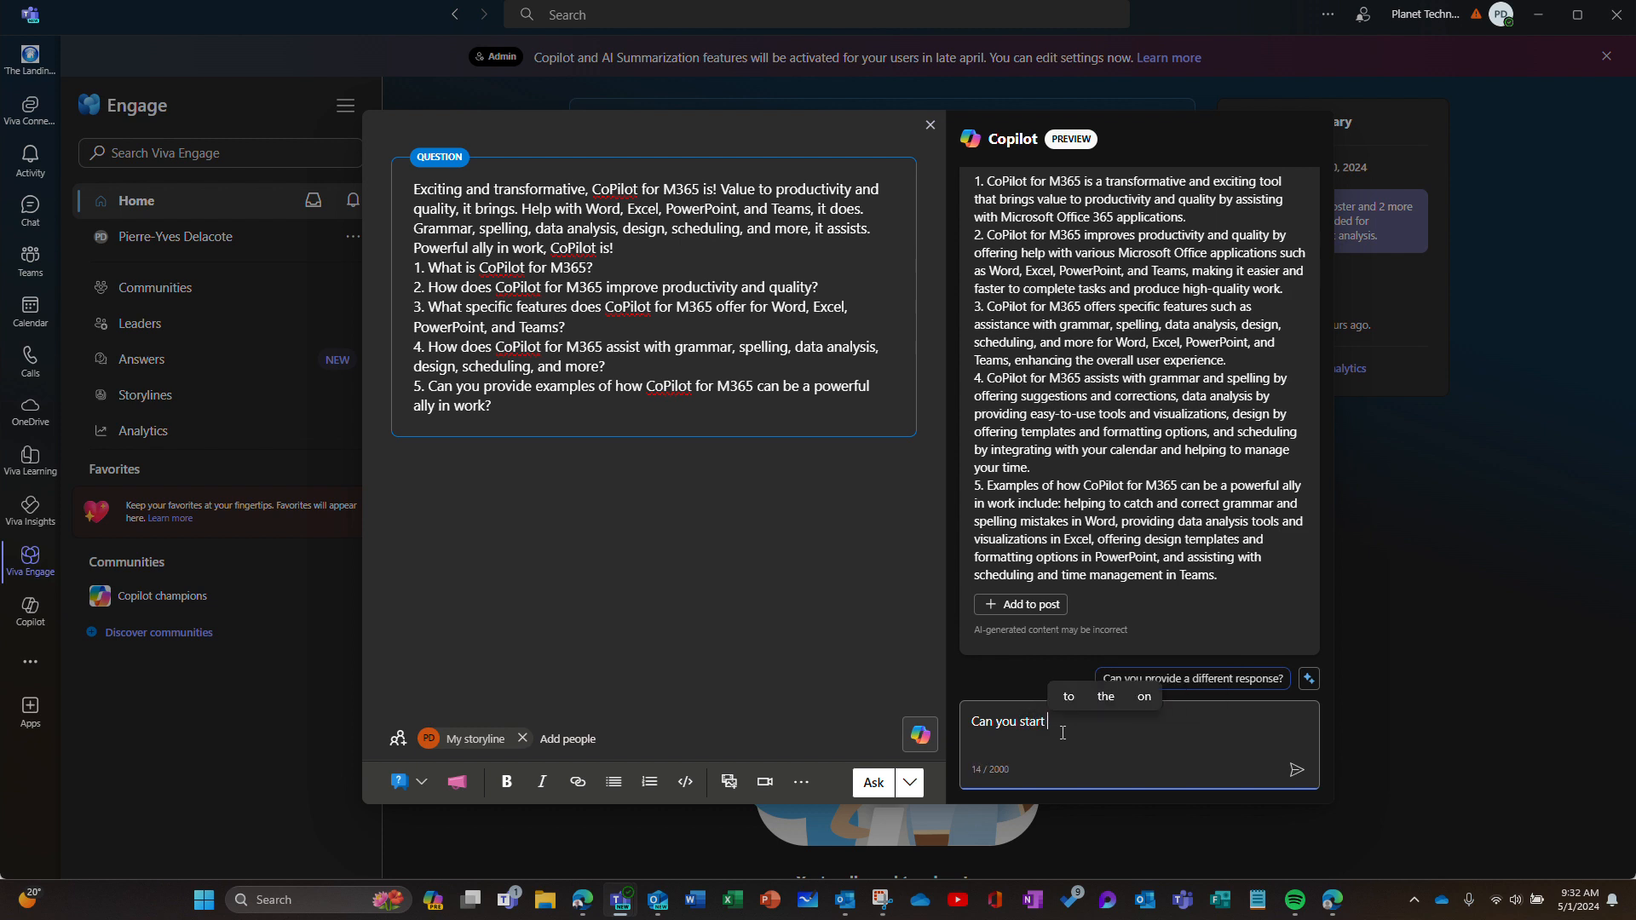
text(with the )
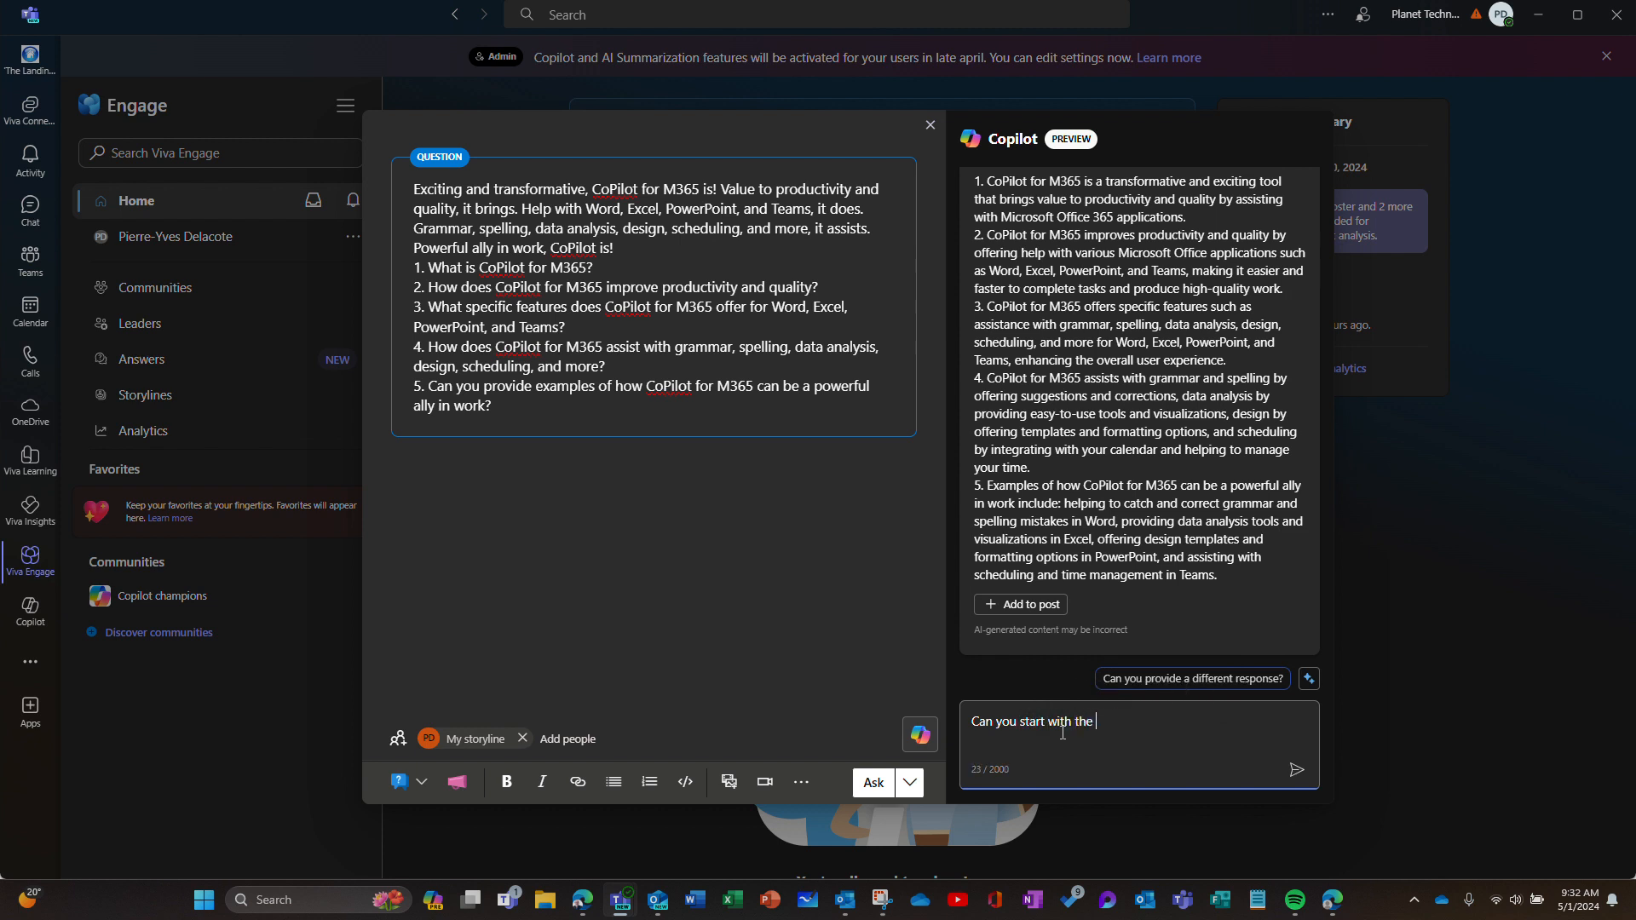
text(question and)
text(s)
key(BackSpace)
text(a)
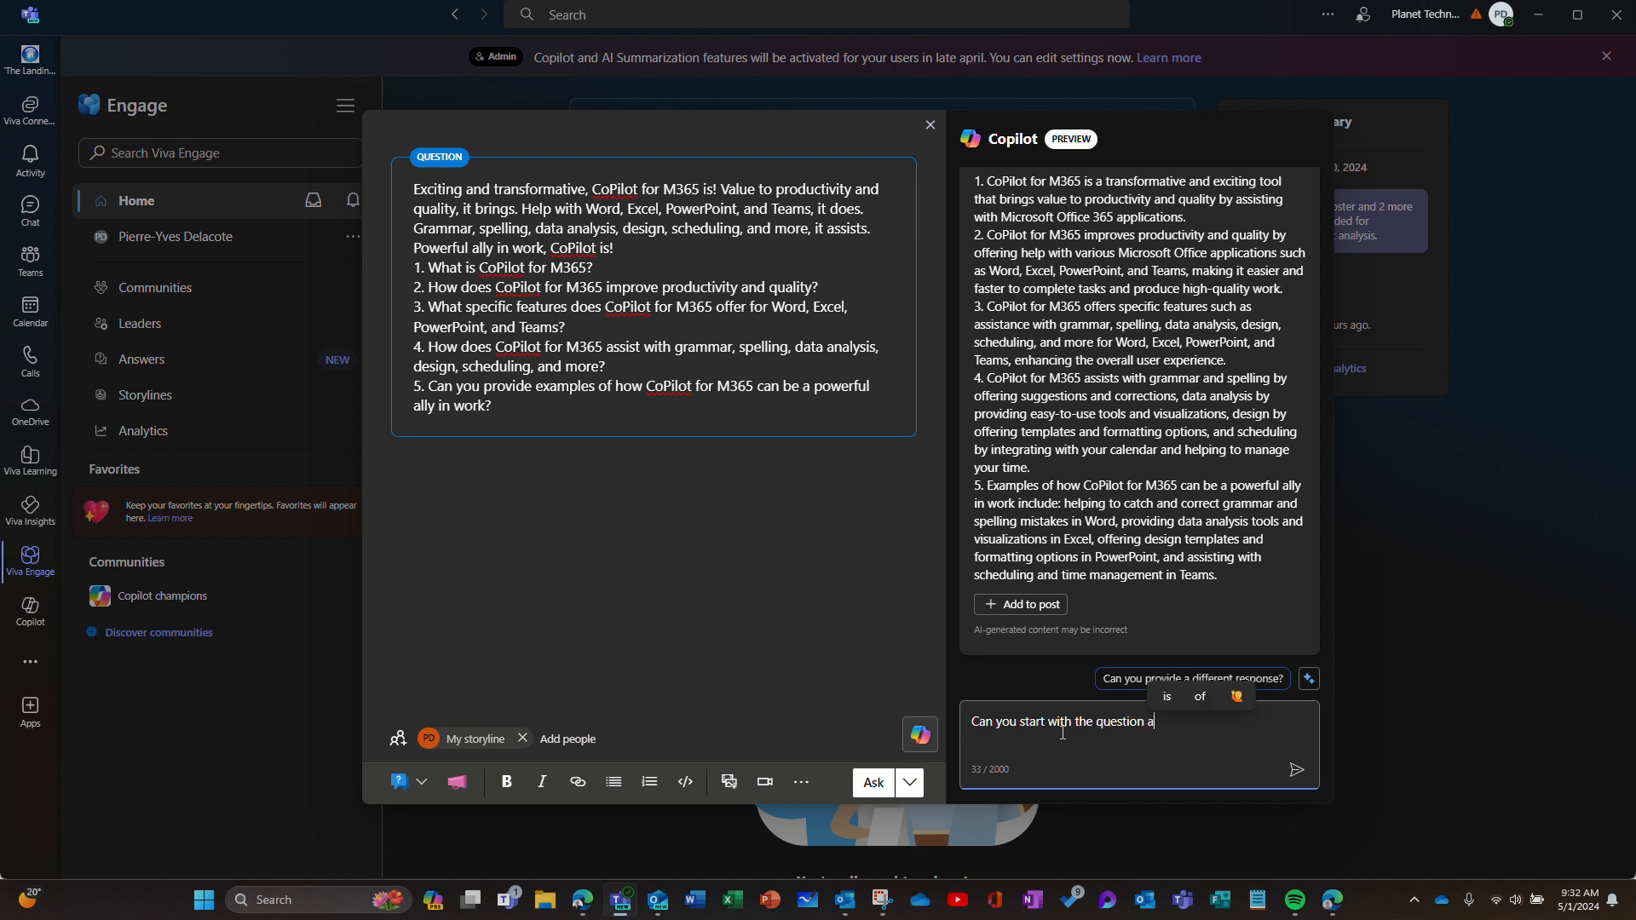
text(nd ans)
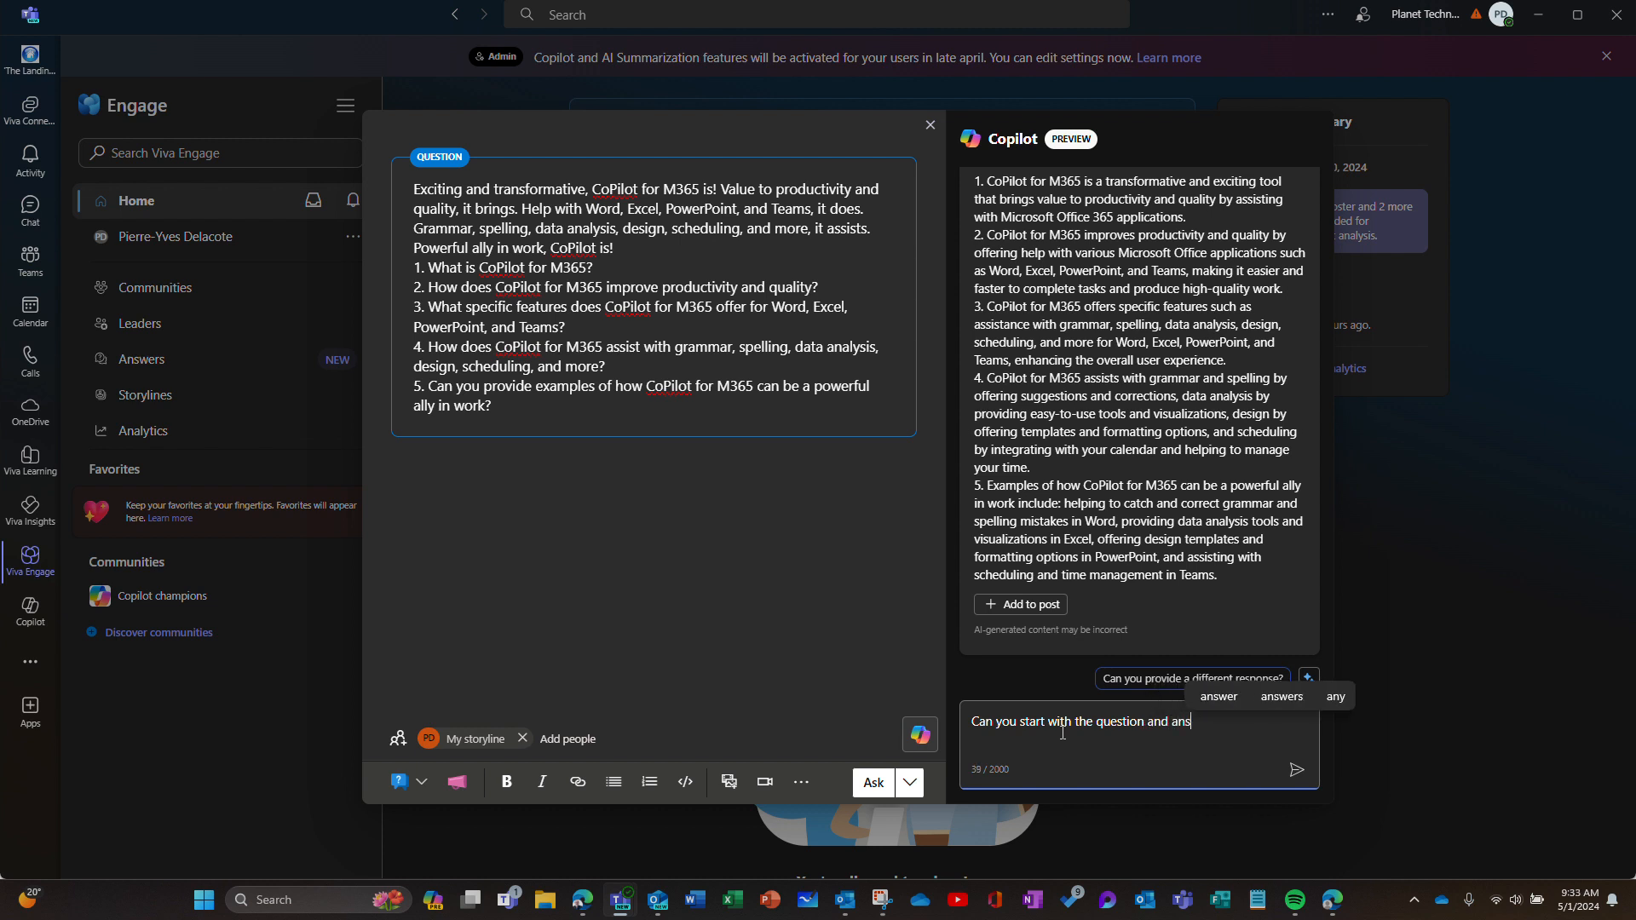
text(wer each)
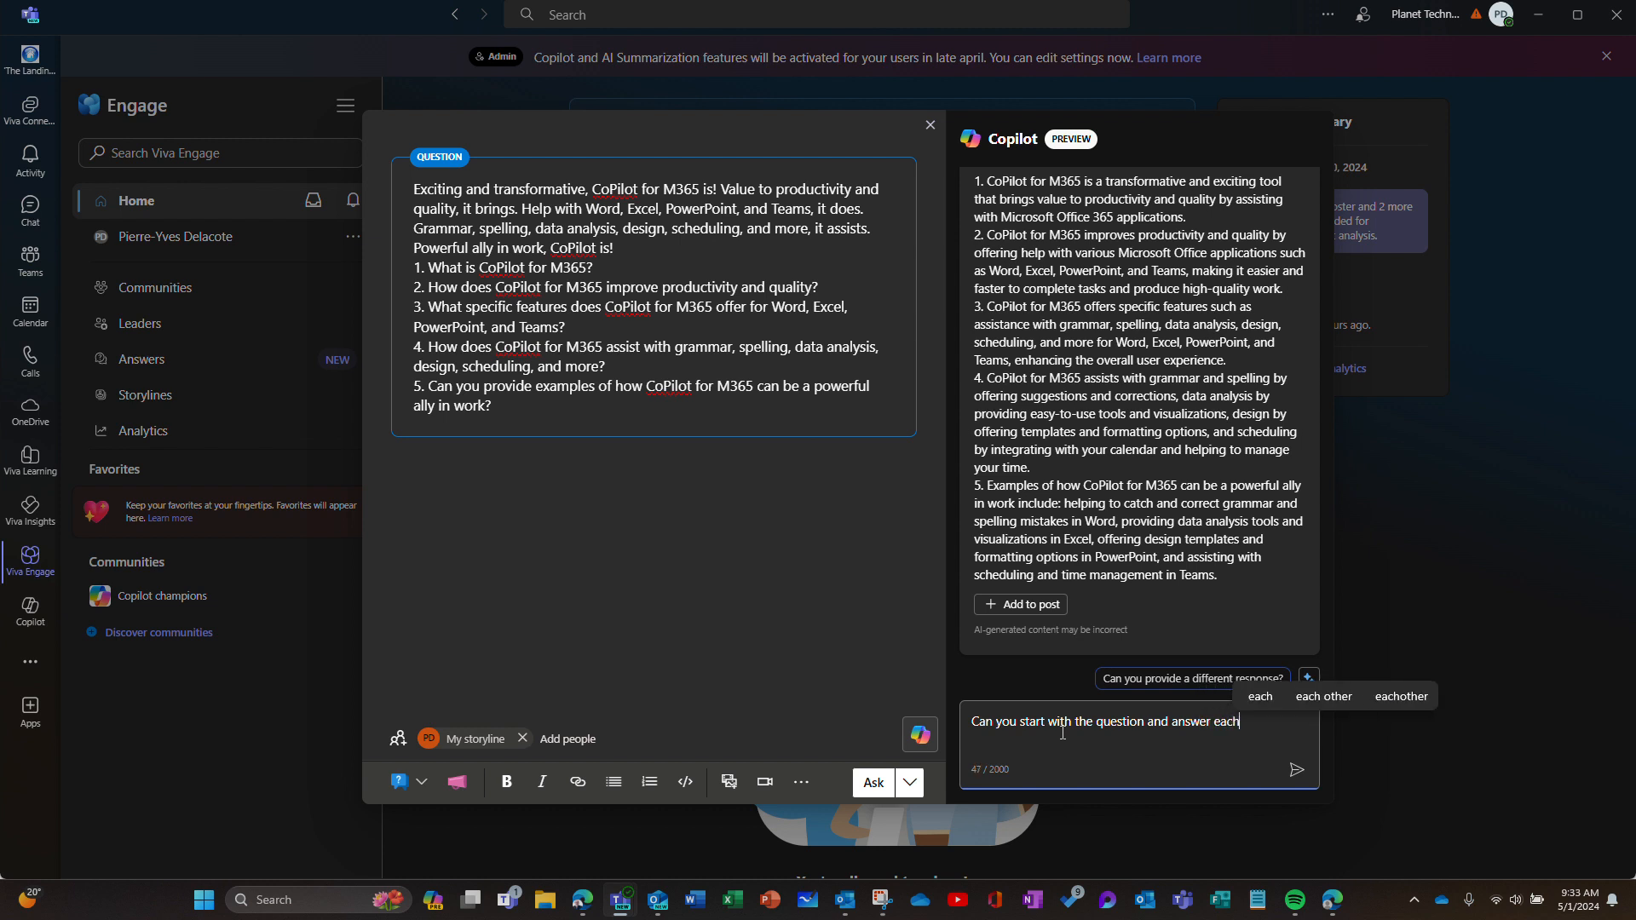
text( of the)
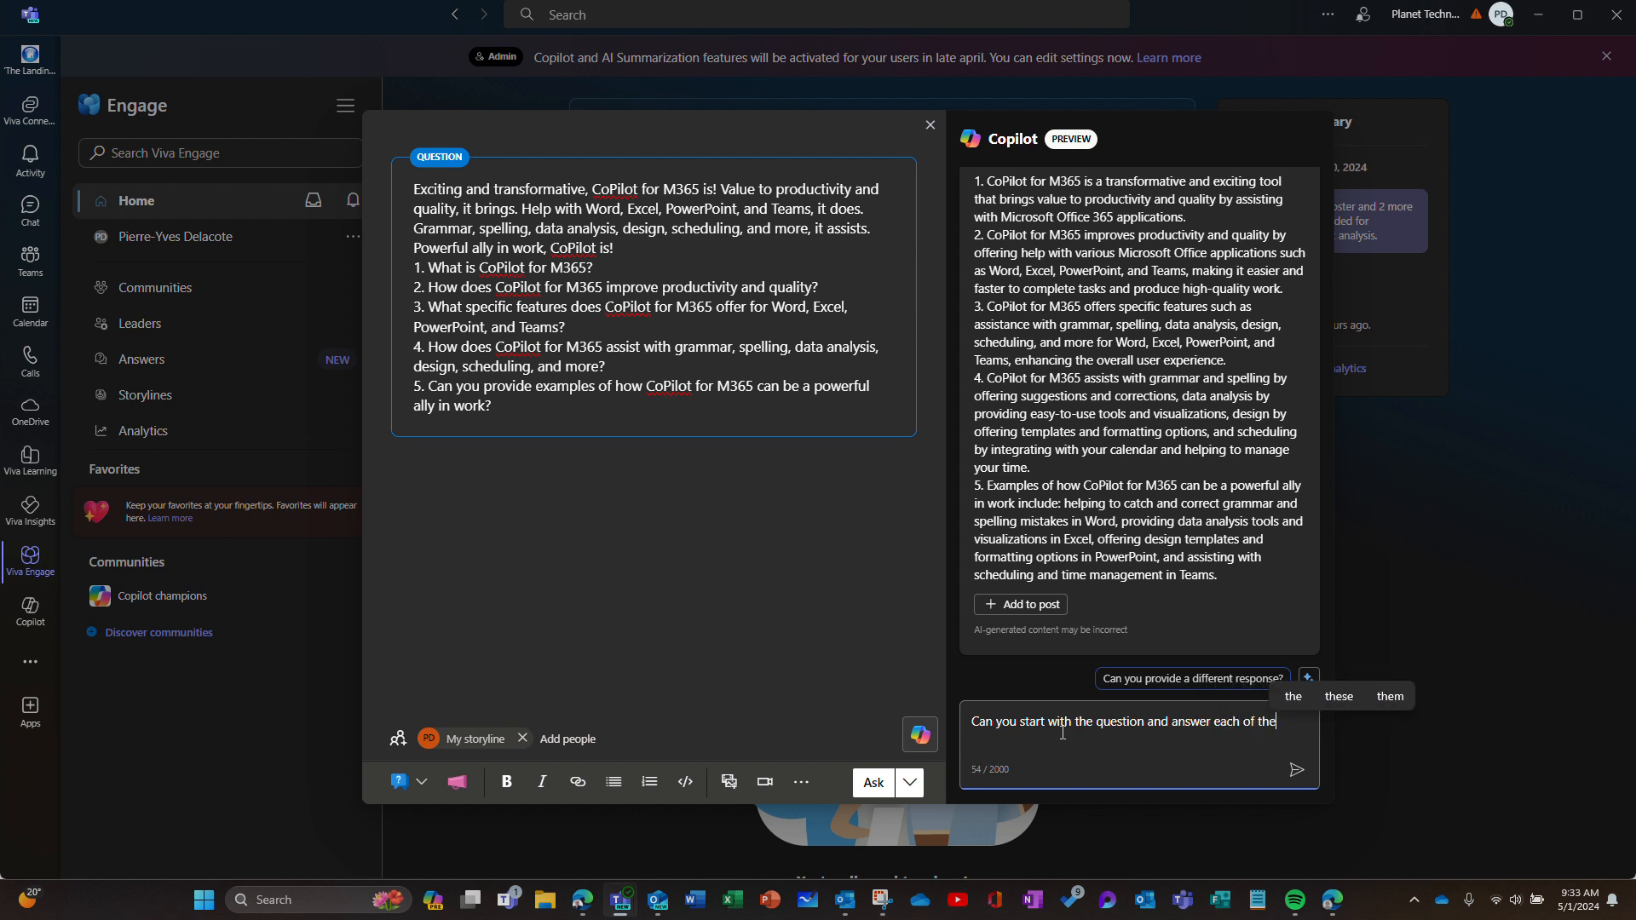
text(m one a)
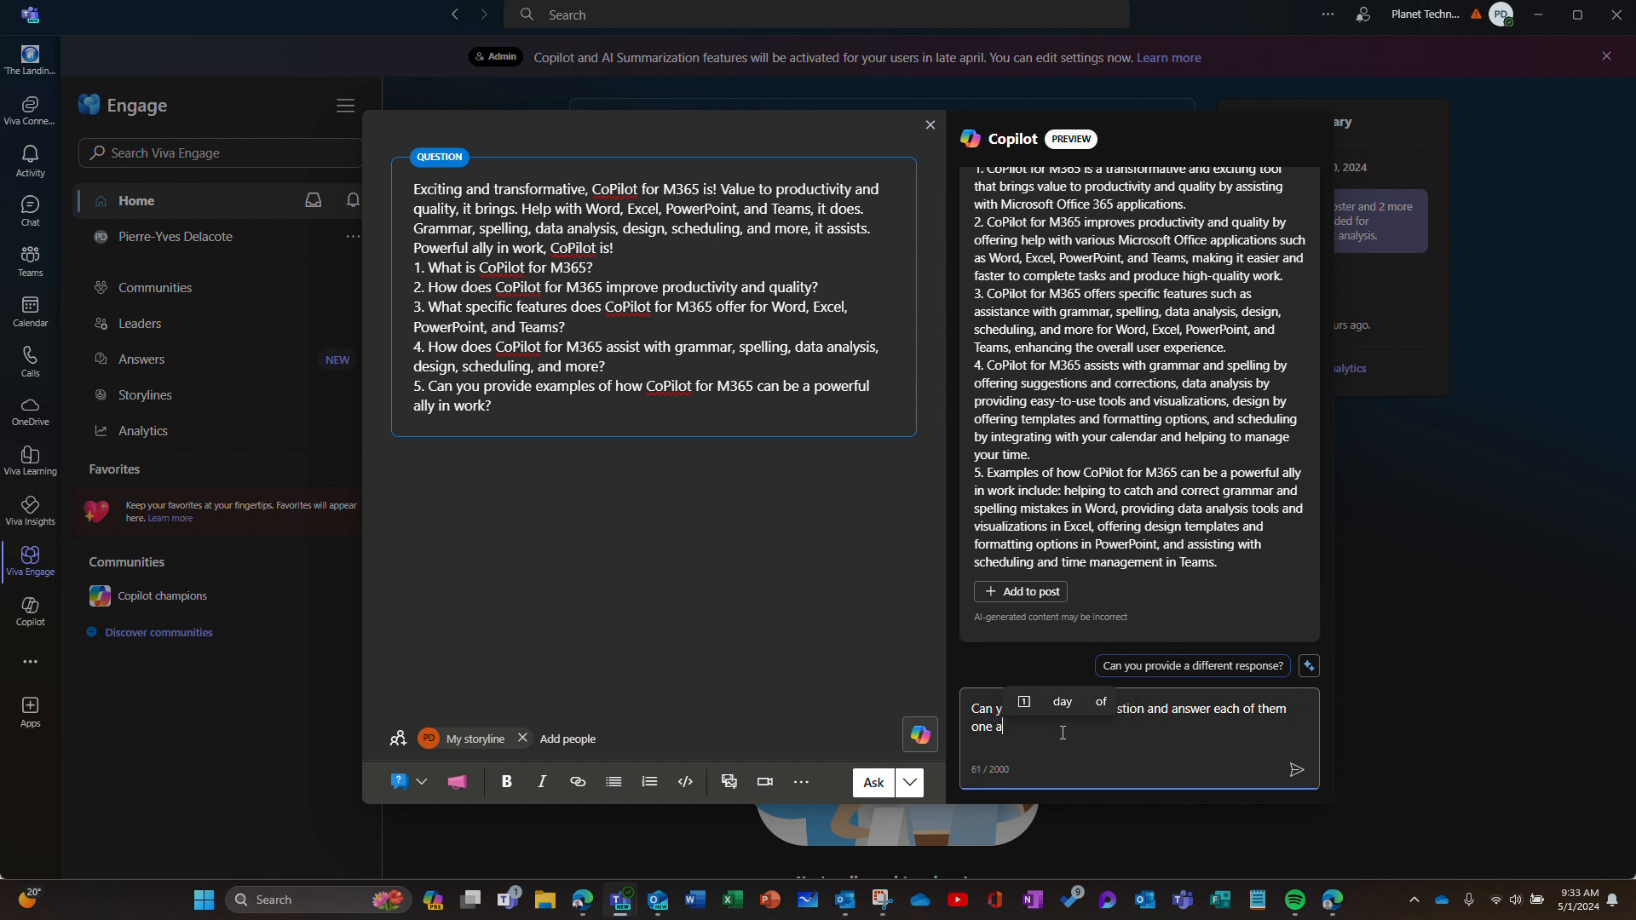
text(t a time)
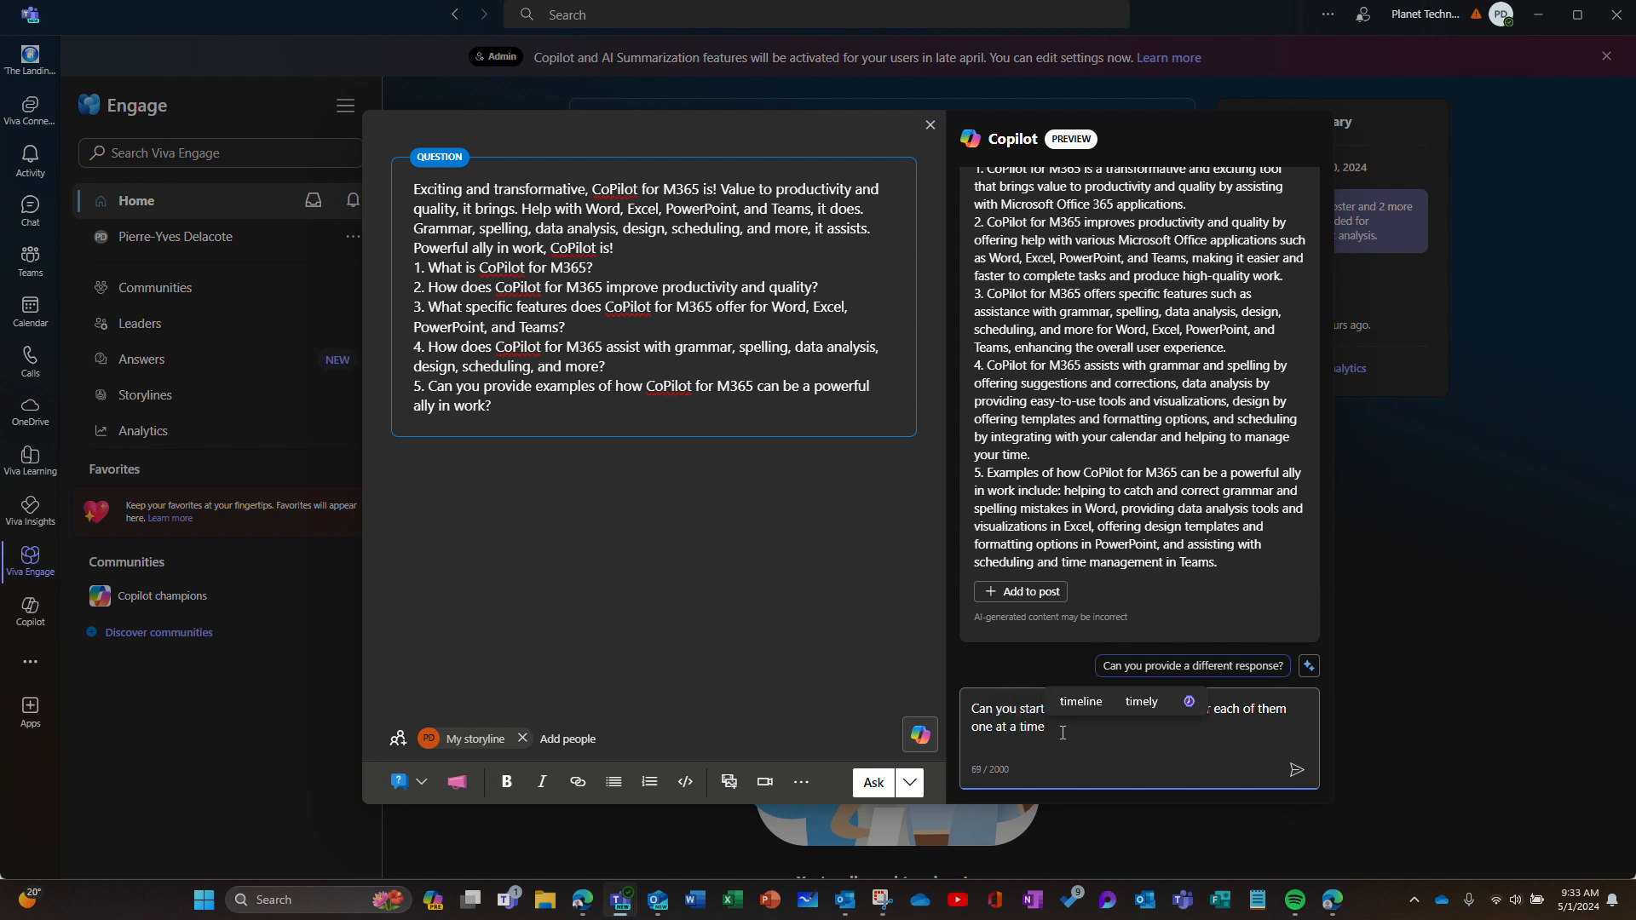
click(1296, 770)
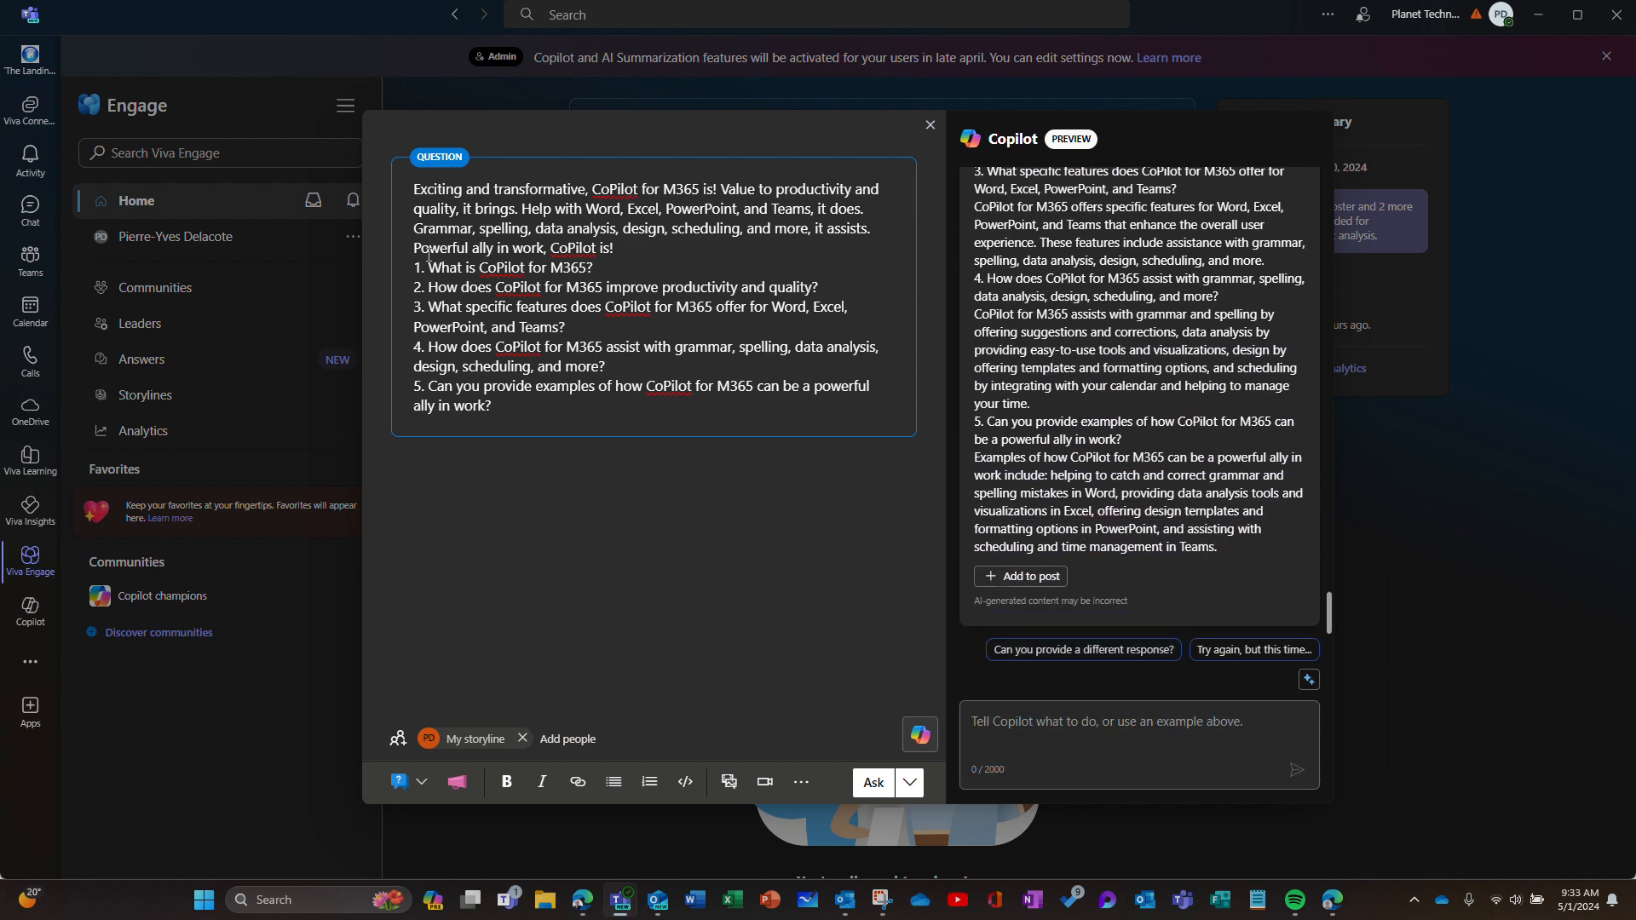
Replace the five numbered questions in the post with Copilot's reply that pairs each question with its answer
drag(415, 267, 572, 408)
key(BackSpace)
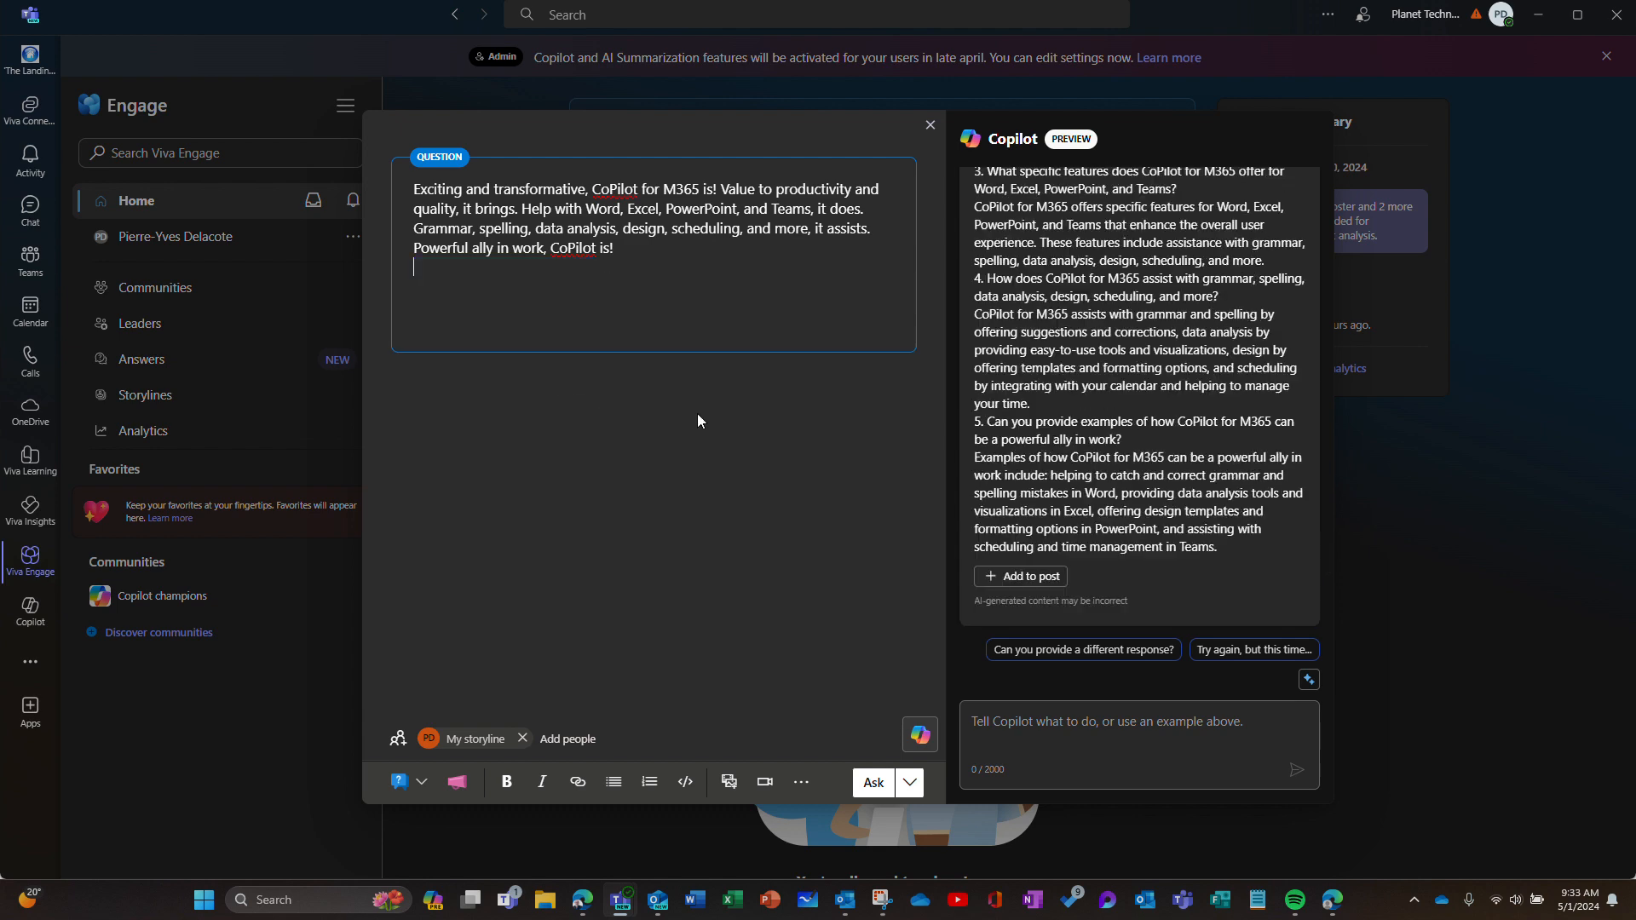
click(1020, 576)
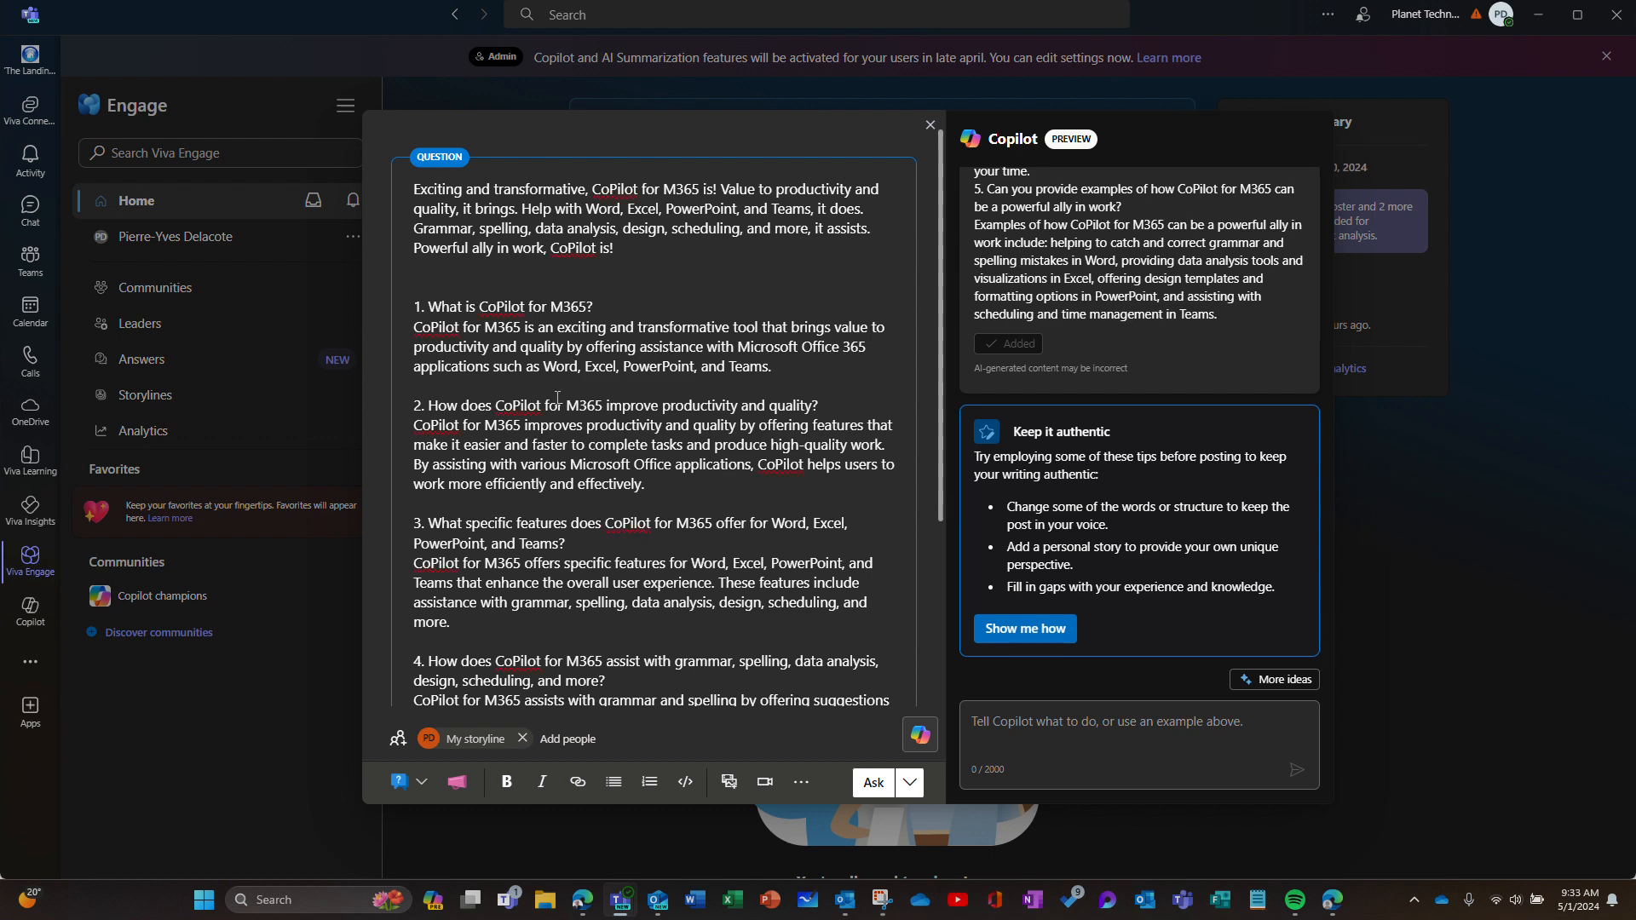
Focus Copilot on the post's first question, "What is CoPilot for M365?", together with its answer
scroll(558, 415, down, 2)
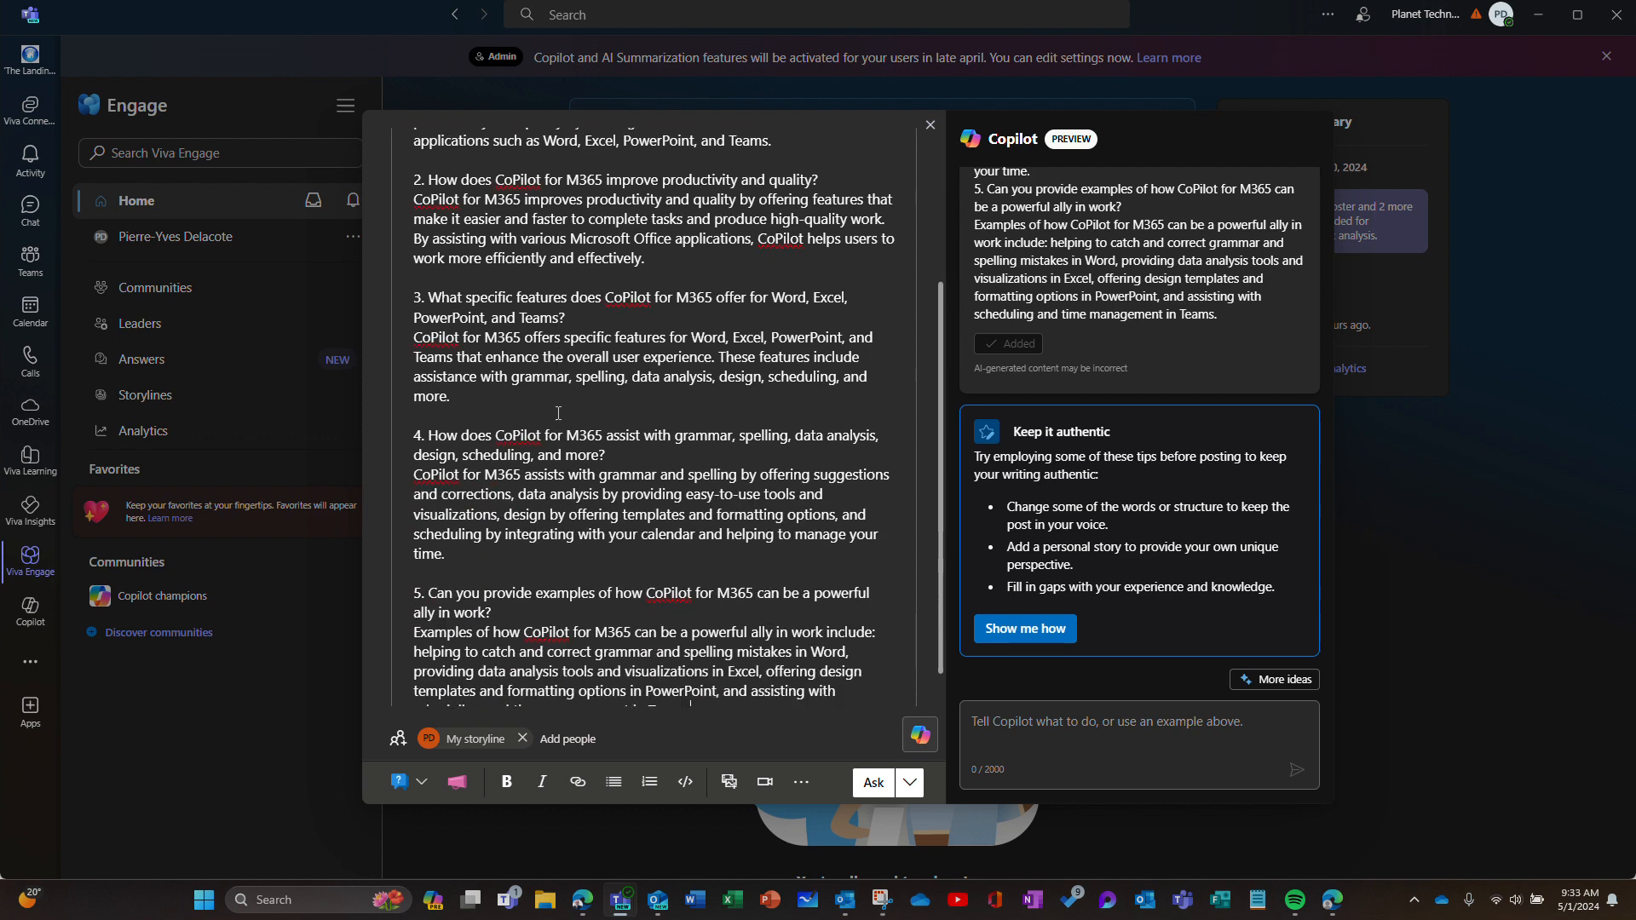
scroll(558, 415, up, 2)
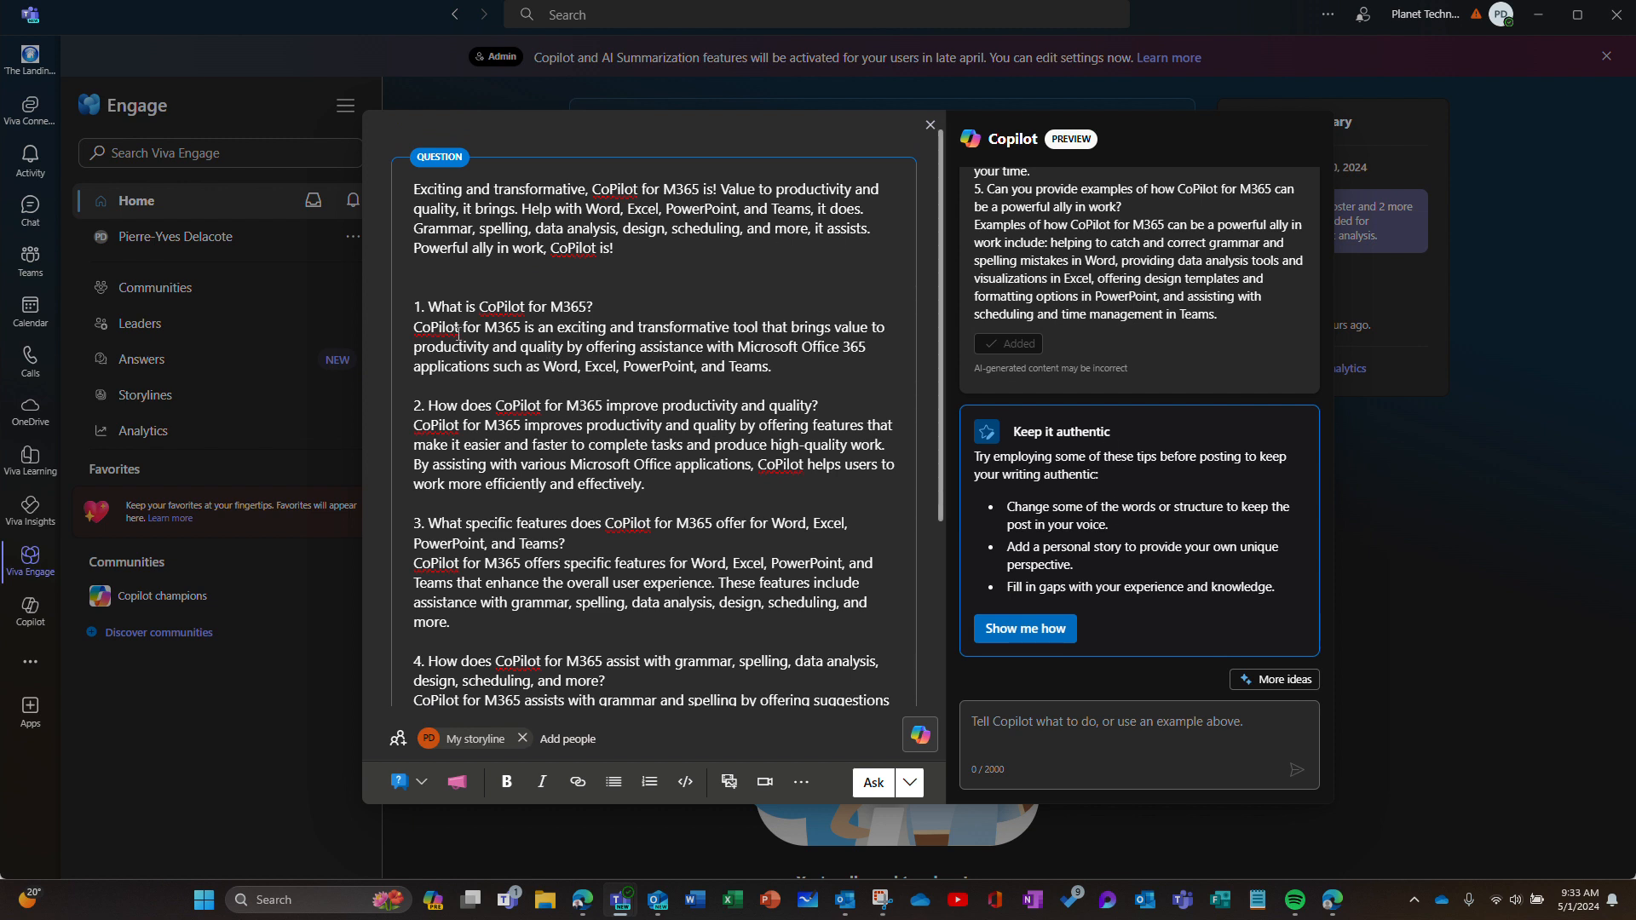
drag(416, 300, 774, 368)
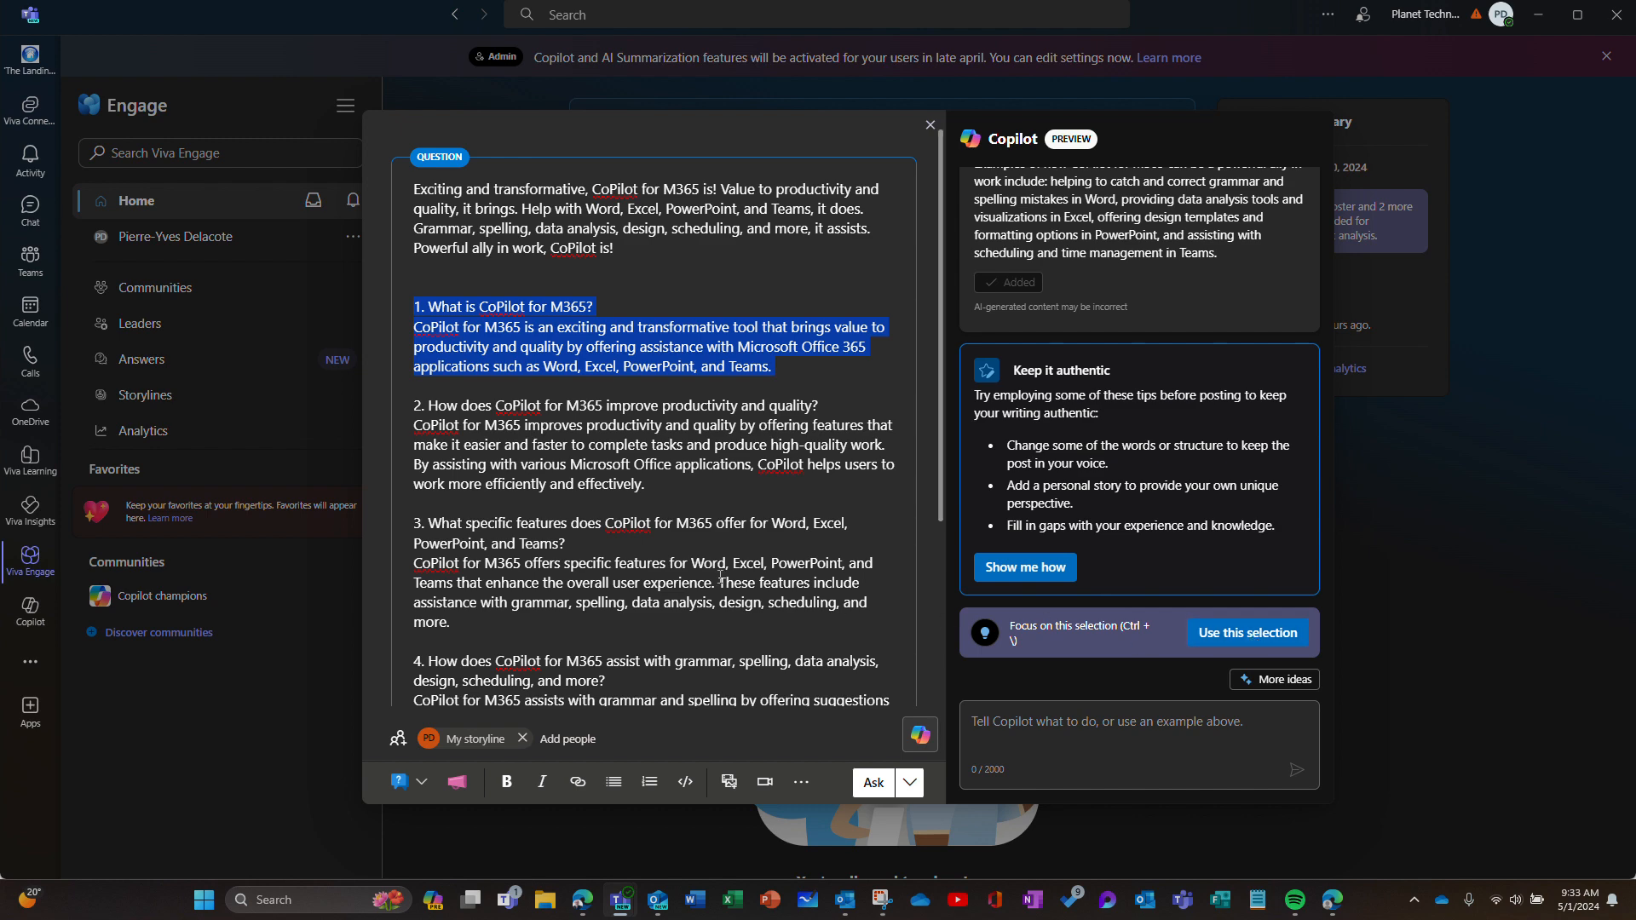
scroll(729, 662, down, 3)
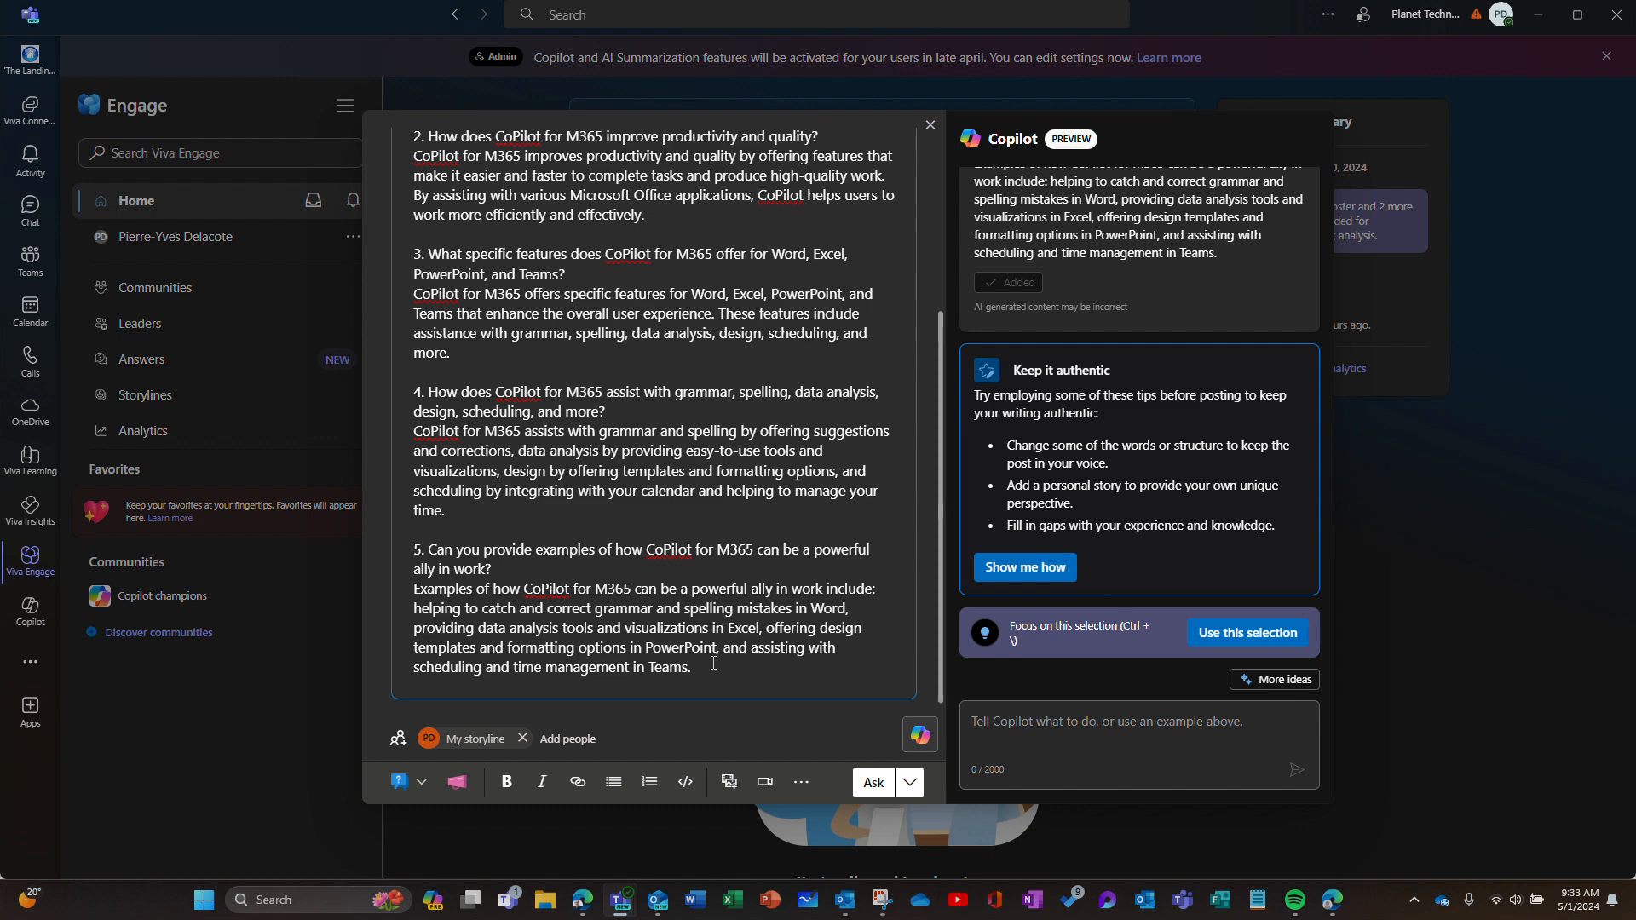
scroll(902, 477, up, 3)
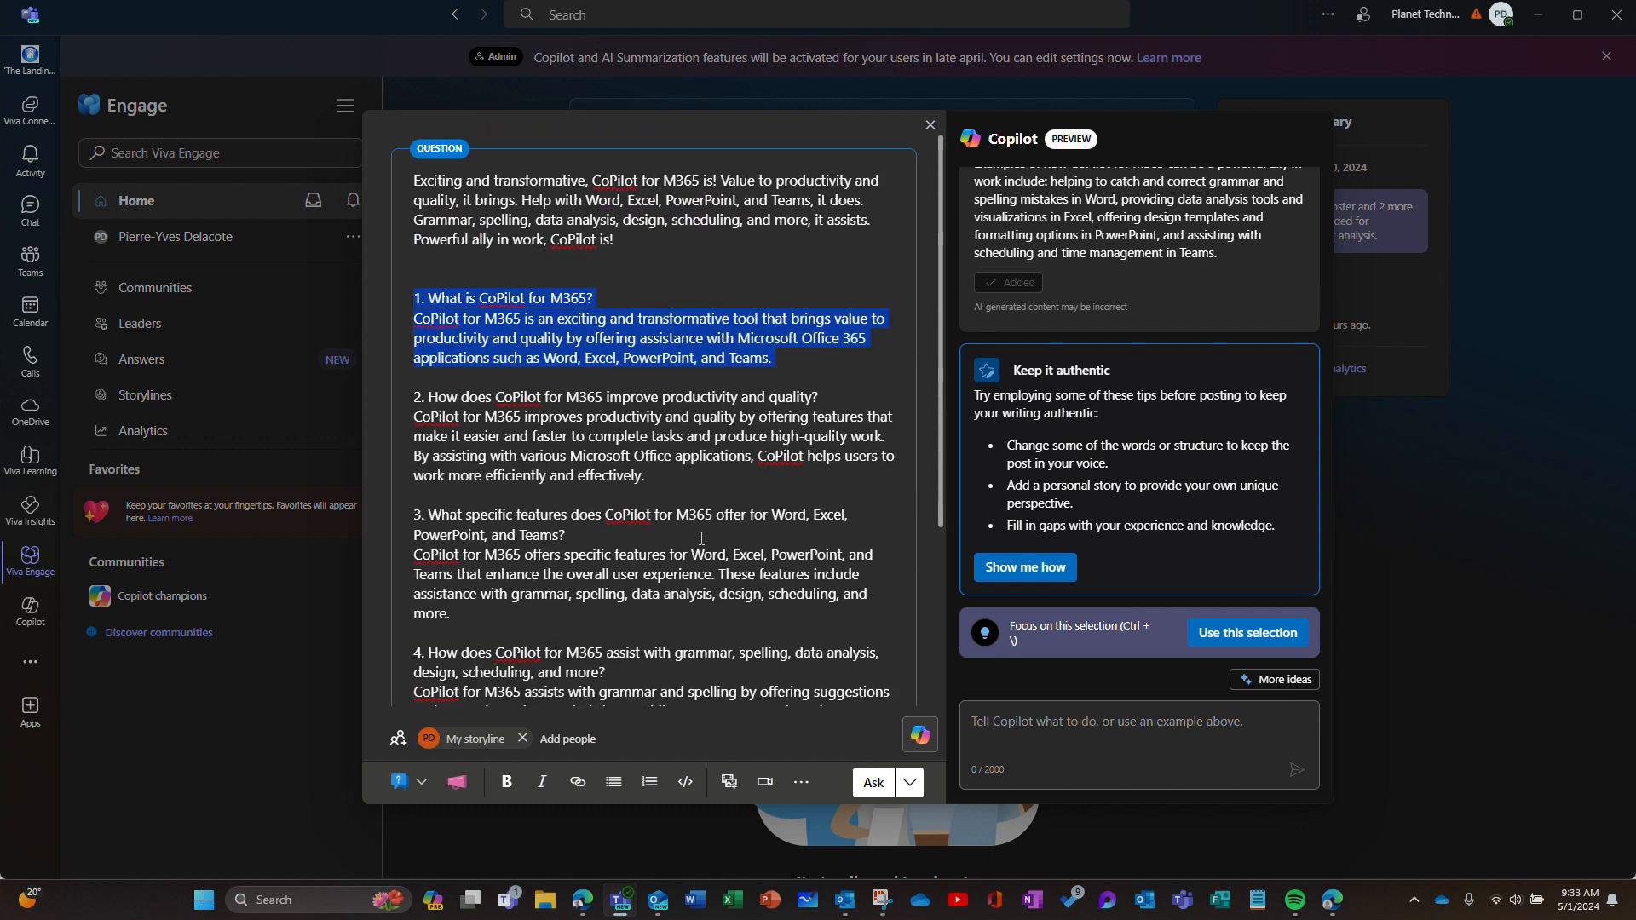
click(1244, 635)
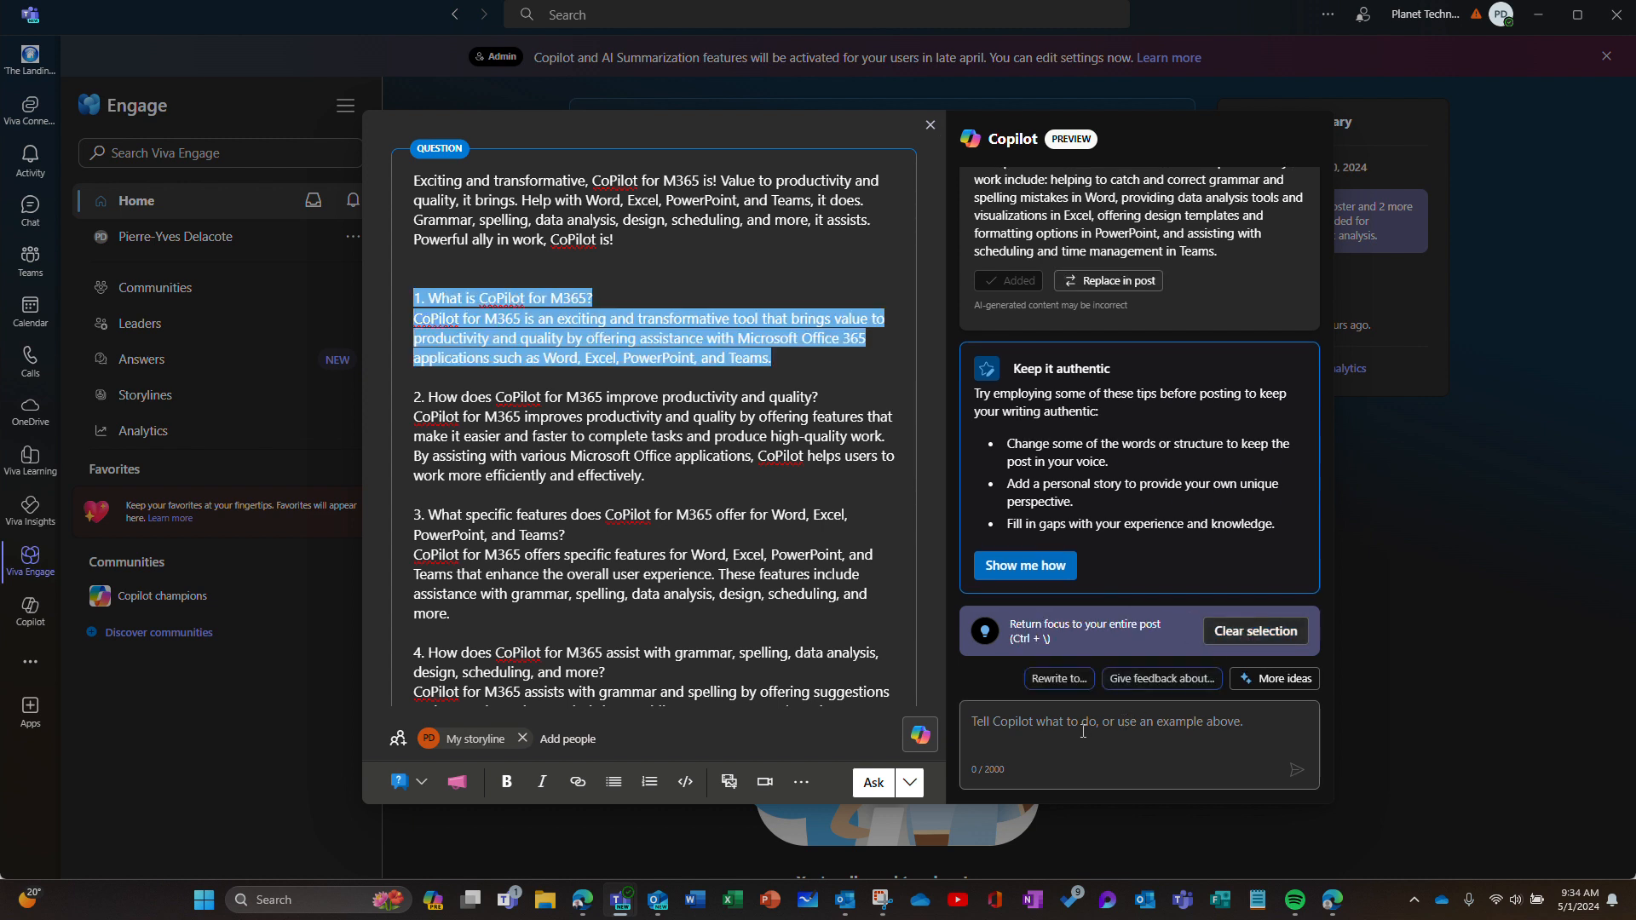
Send Copilot the prompt "Rewrite to add a few use cases" for the selected question and answer
click(1072, 686)
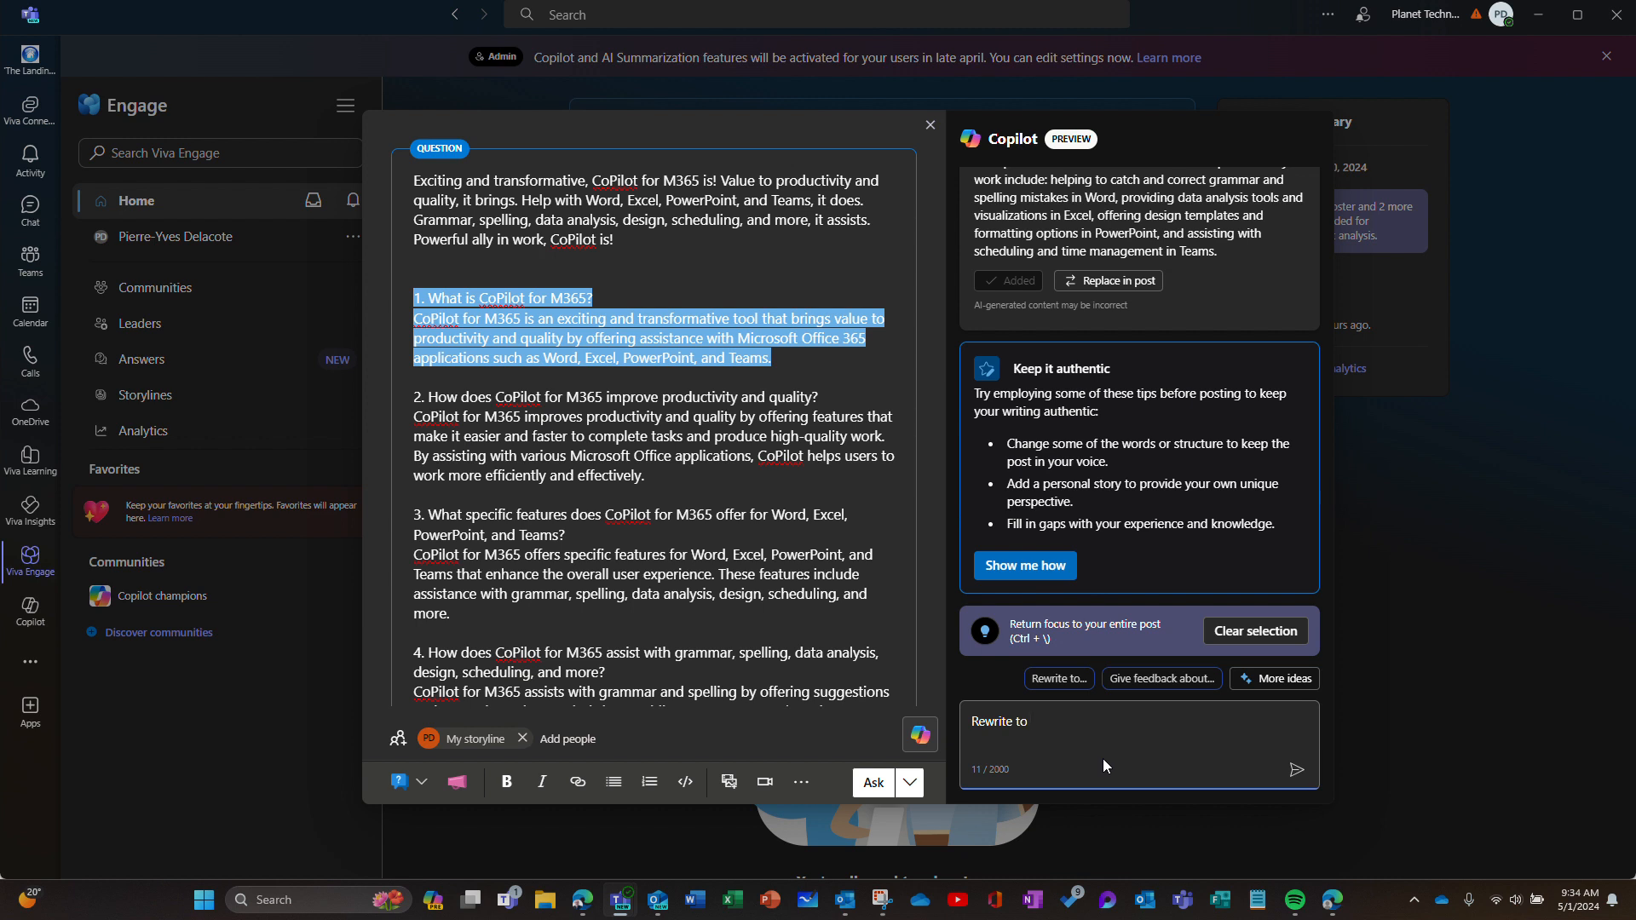
text(add)
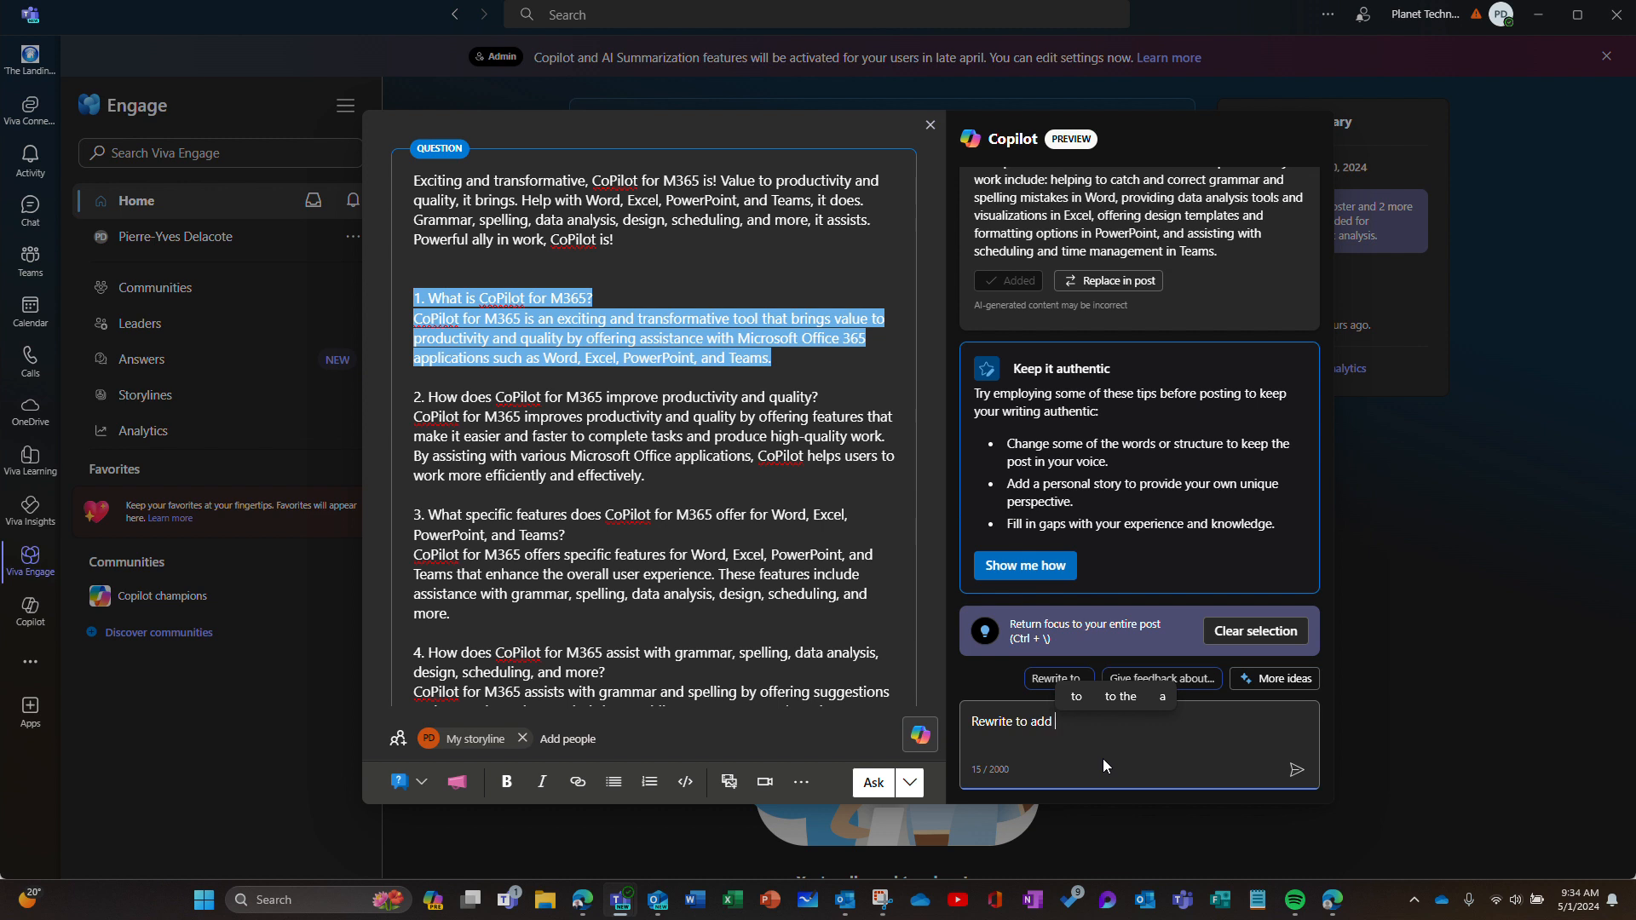
text(a few )
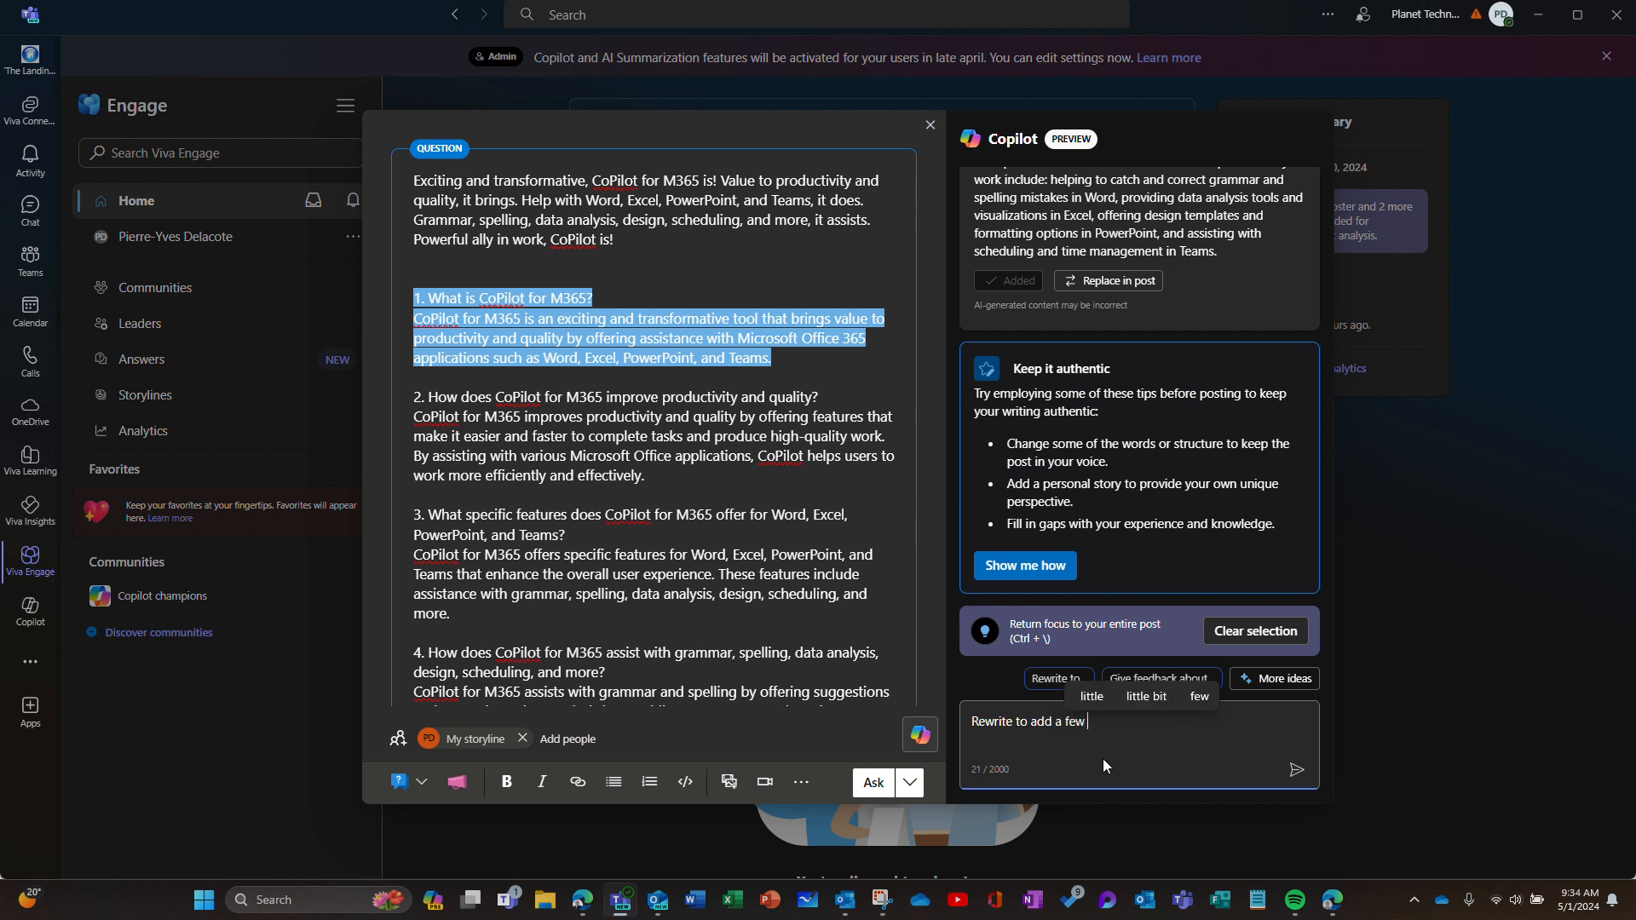
text(use case)
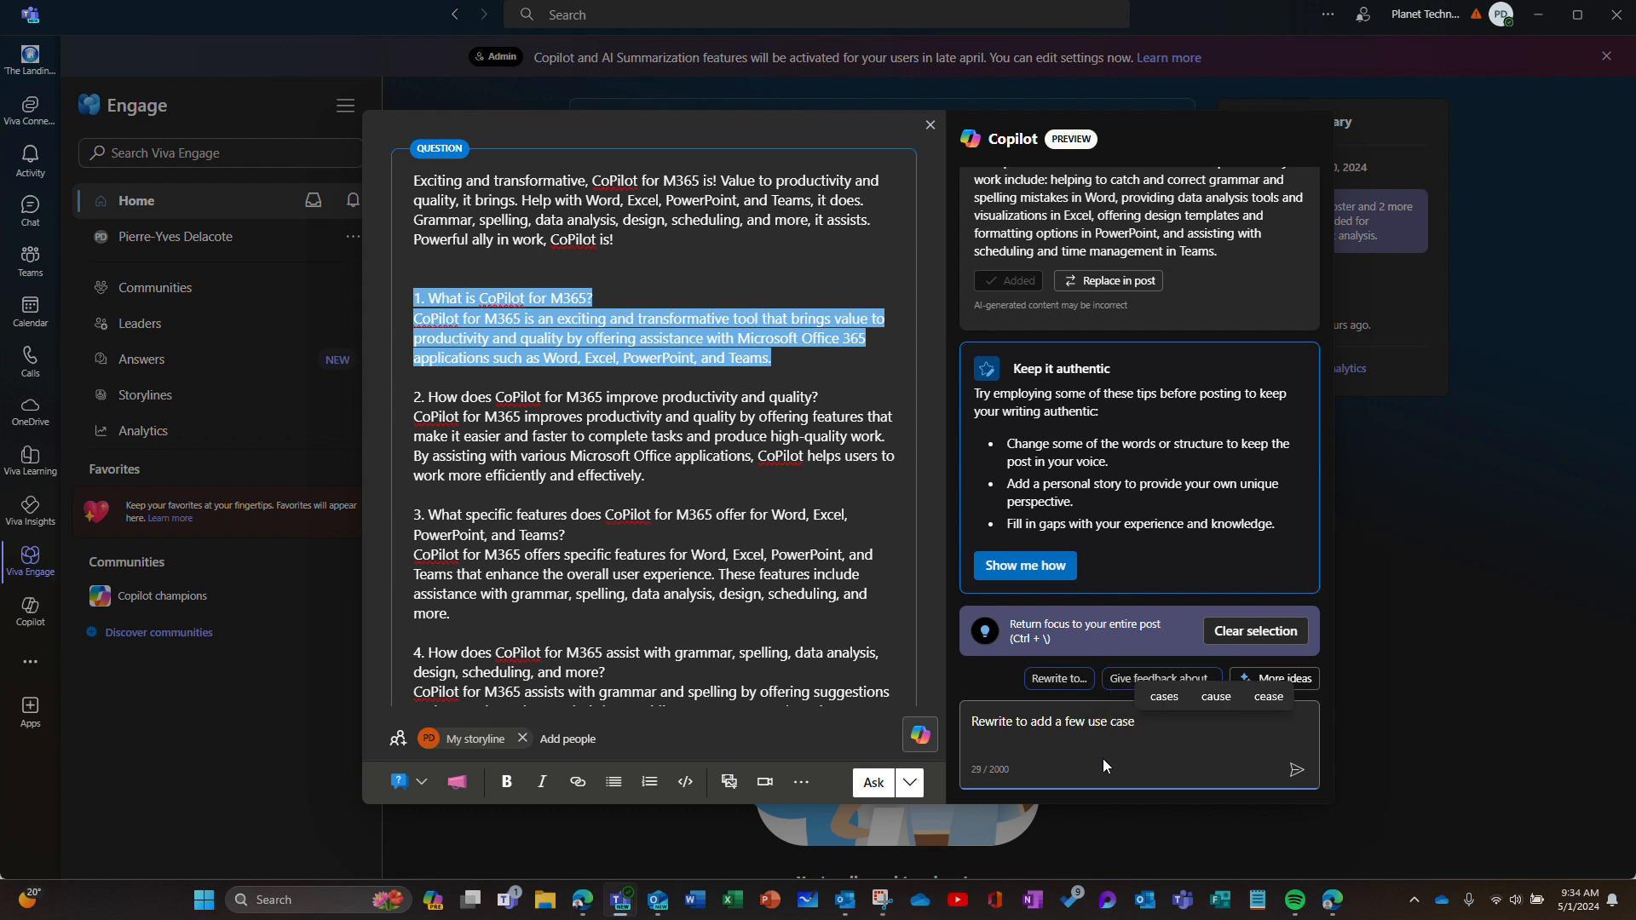
text(s)
click(1297, 771)
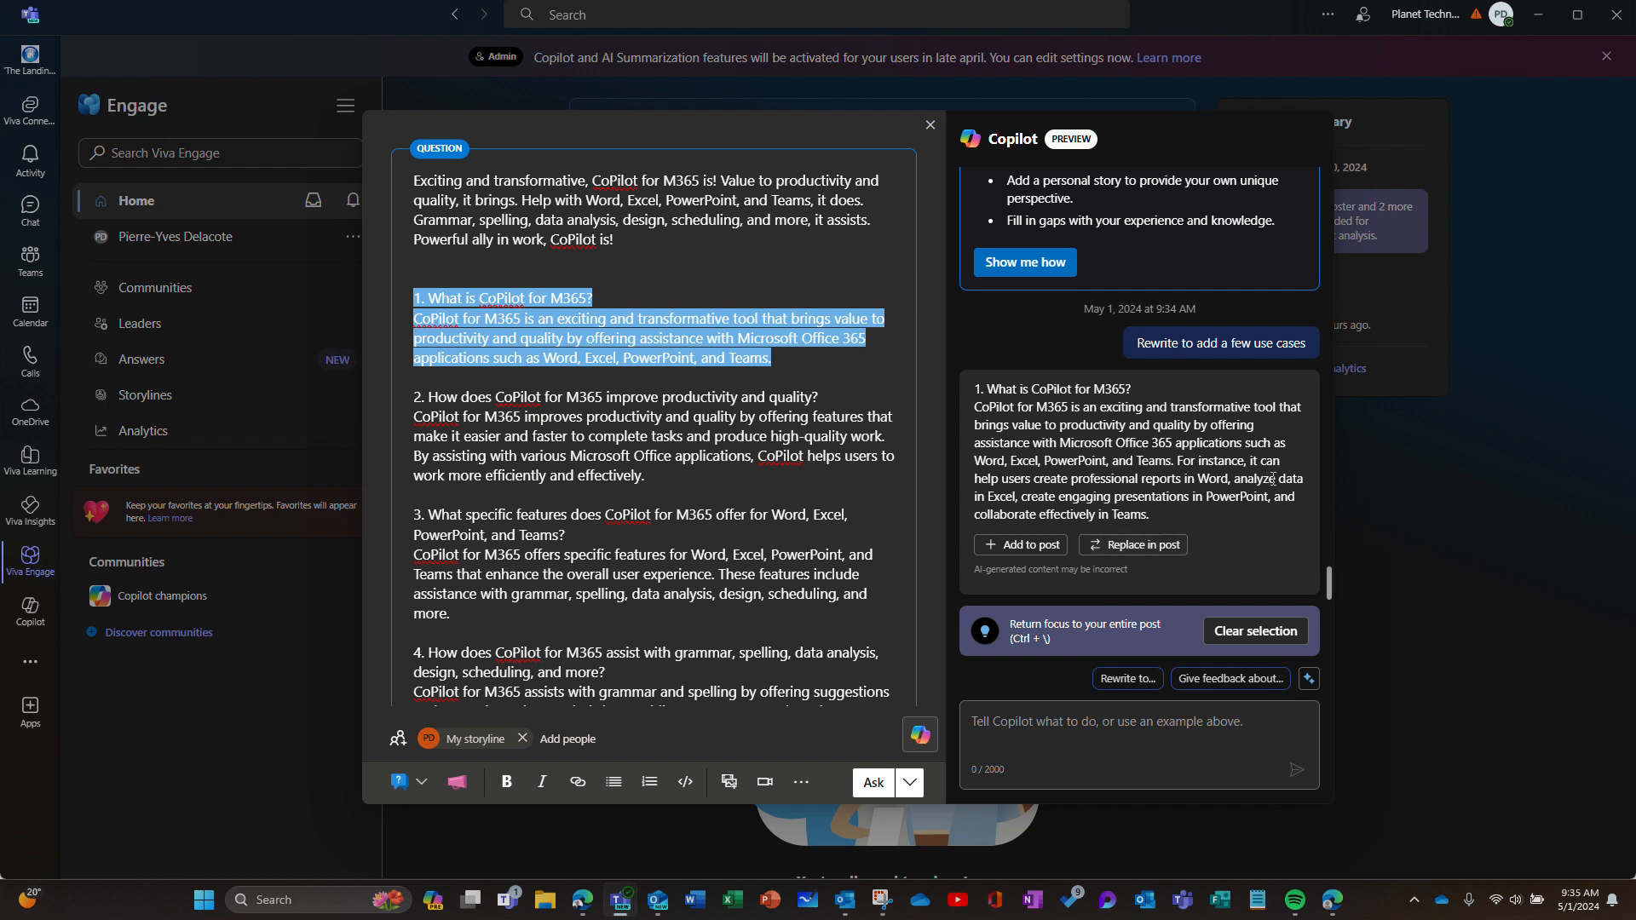
Replace the first question and answer with Copilot's rewrite and insert a blank line before question 2
click(1133, 544)
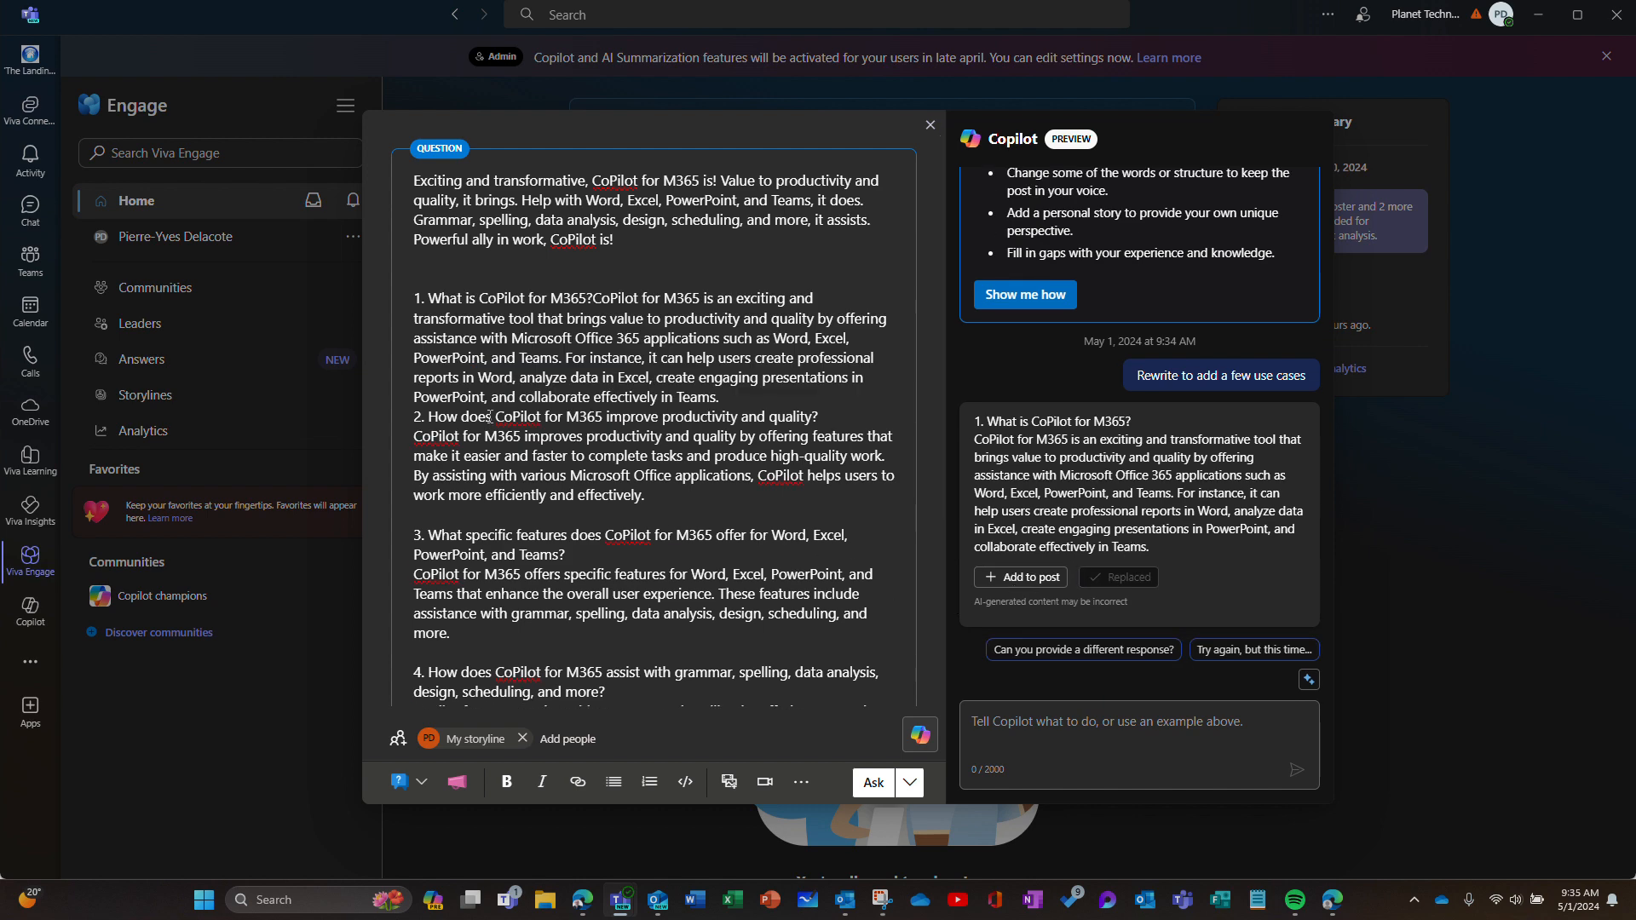
click(746, 405)
key(Return)
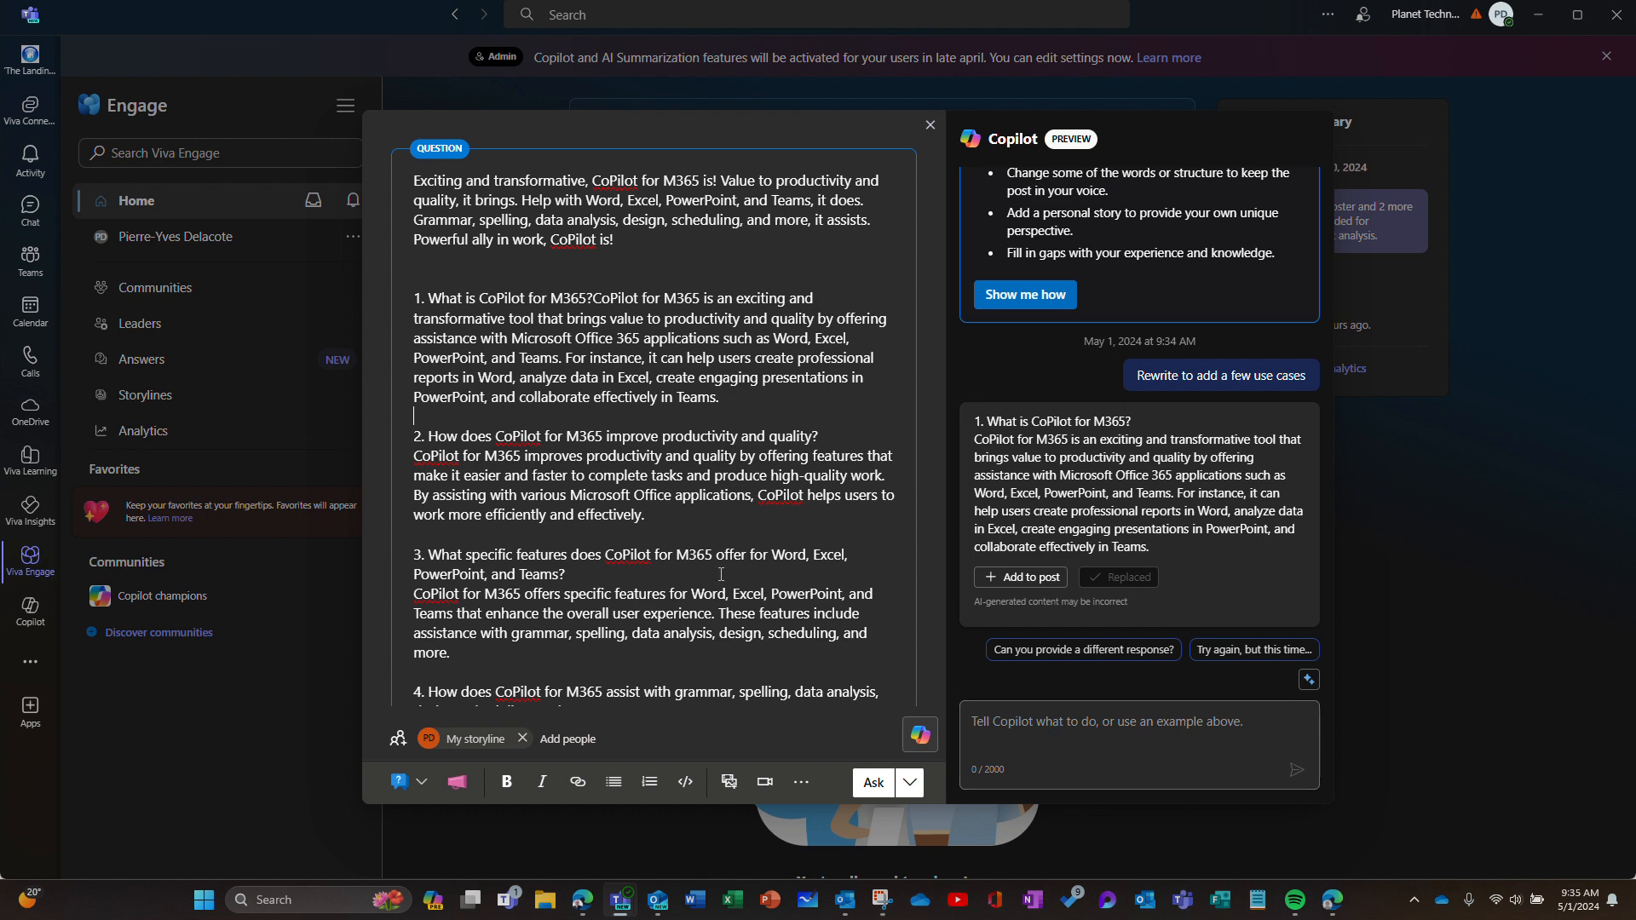
Select the whole post text, from the introduction through answer 5, and focus Copilot on it
scroll(444, 230, up, 1)
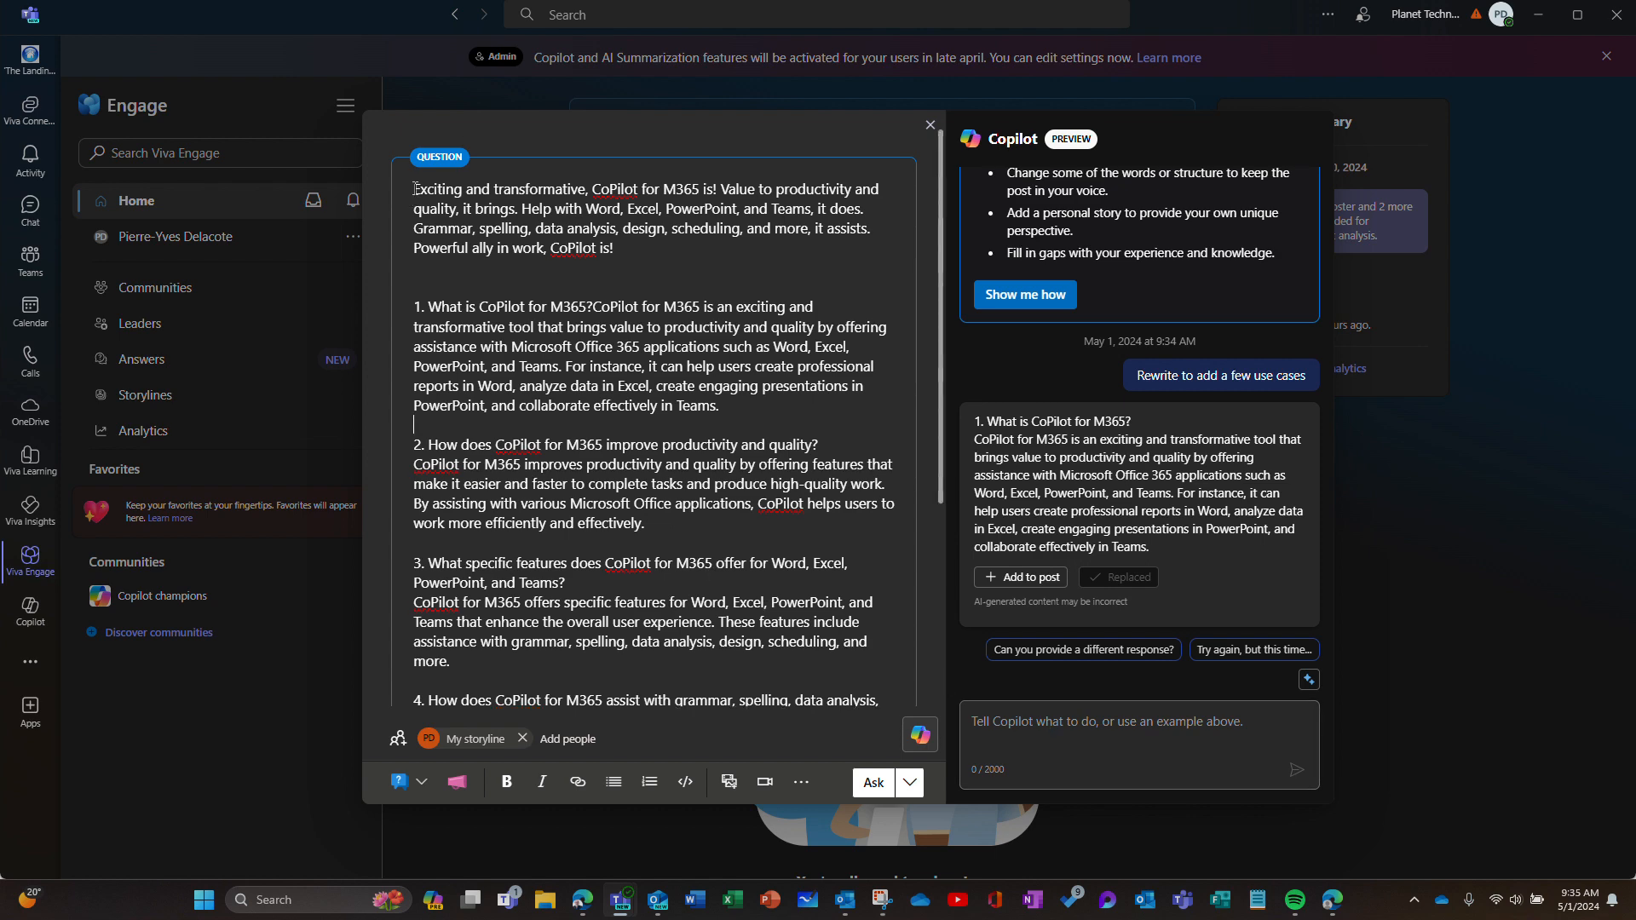
drag(405, 192, 709, 764)
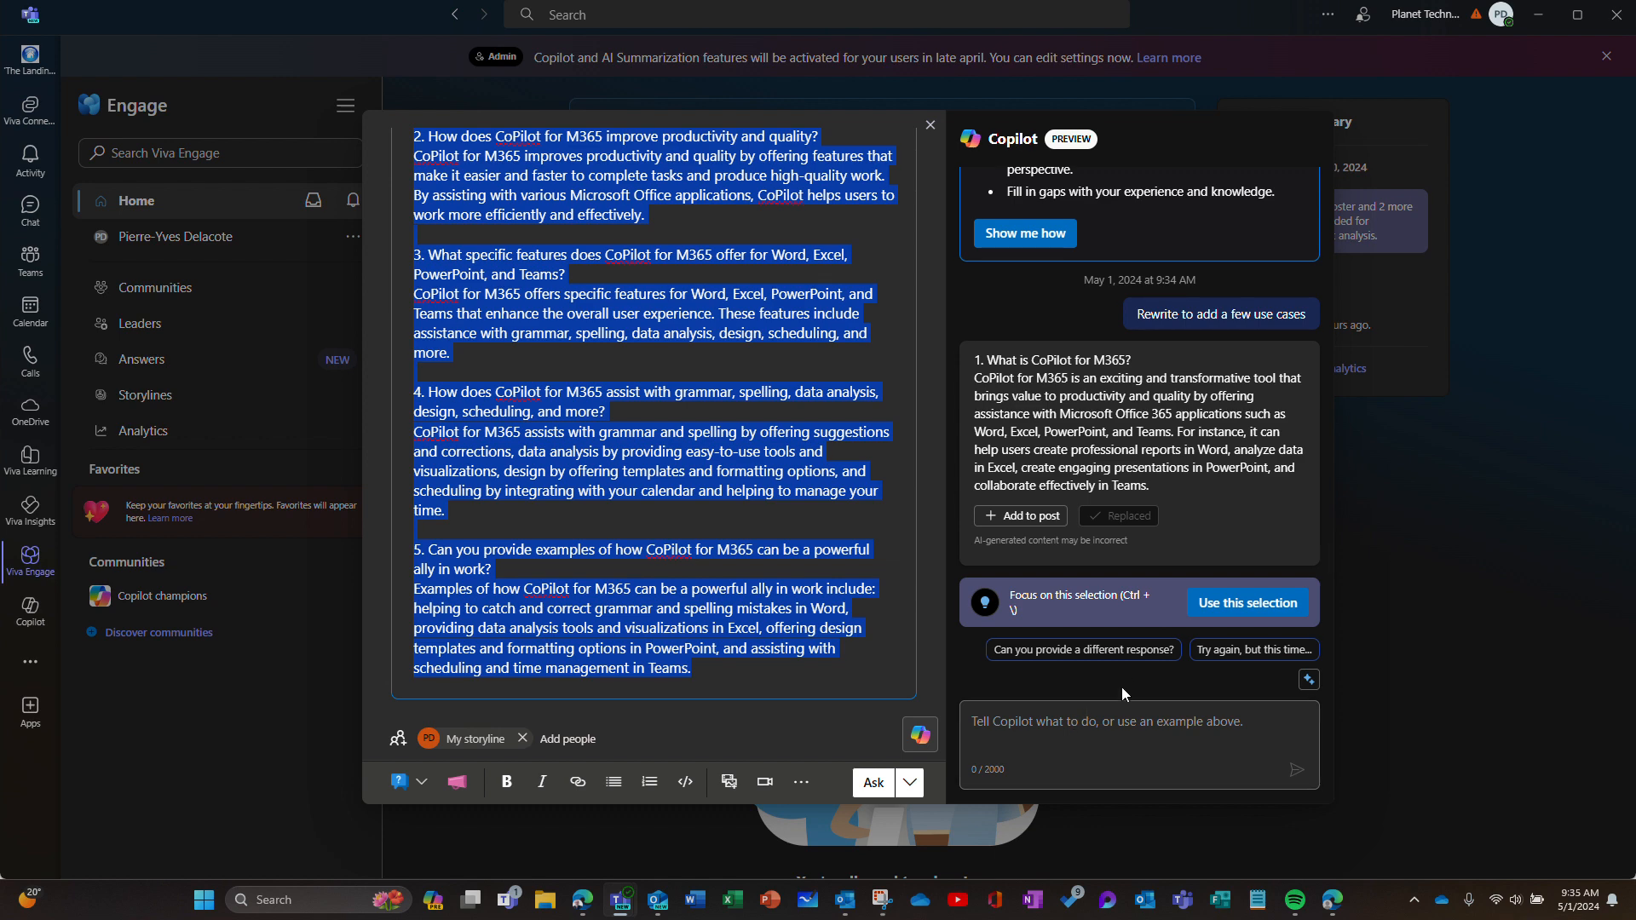
click(1227, 604)
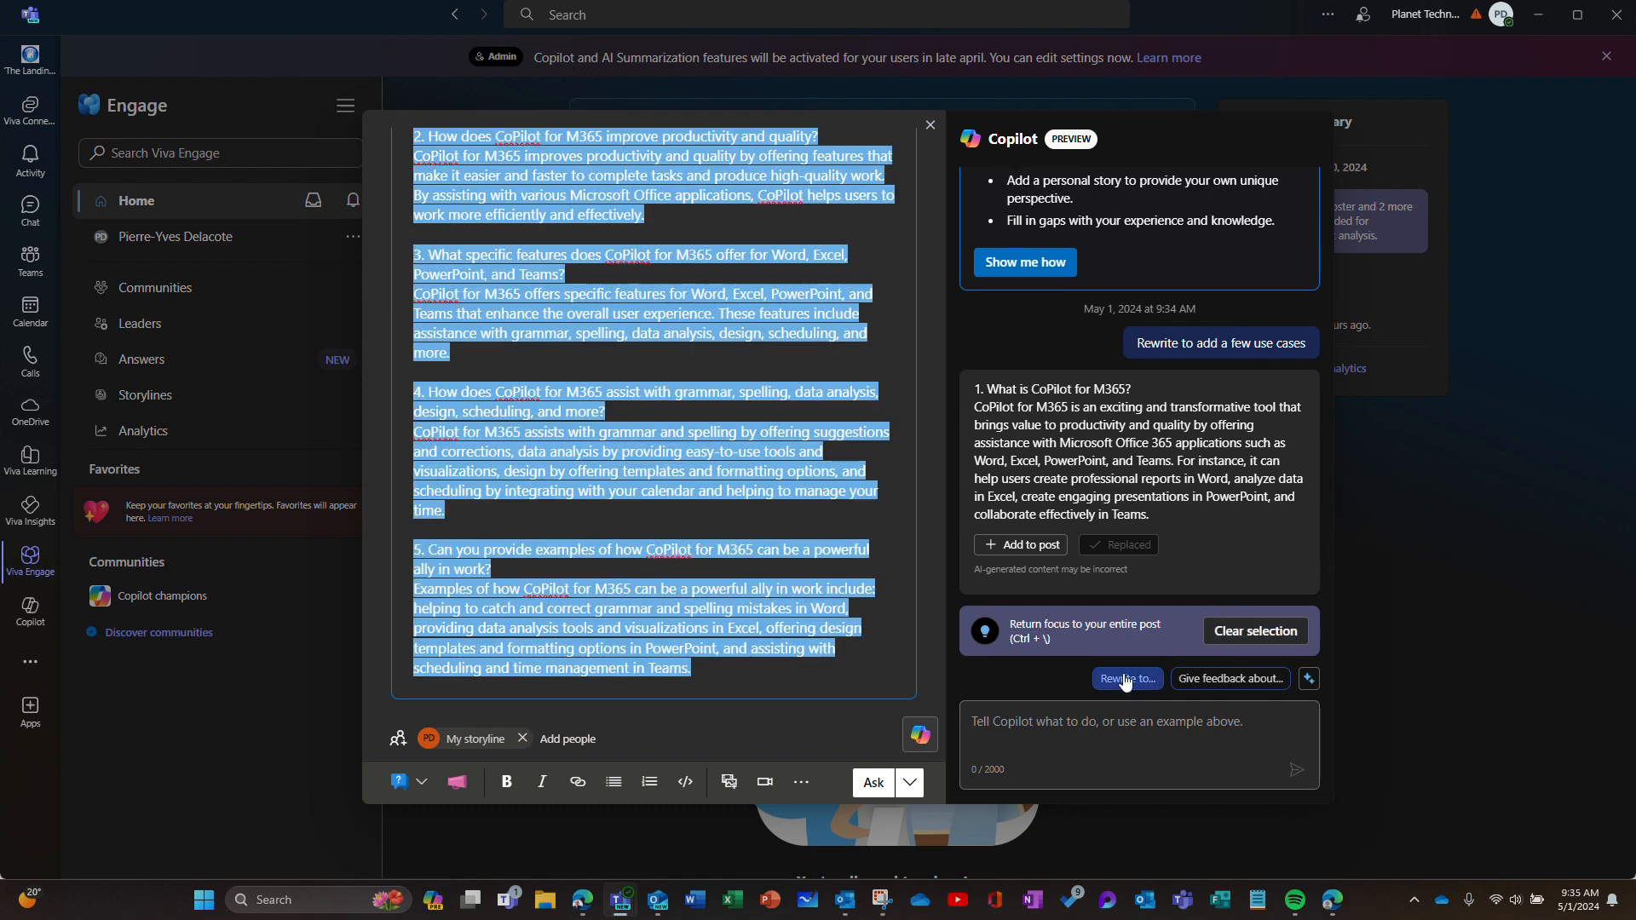
Draft the Copilot rewrite prompt "Rewrite to change CoPilot with Copilot"
click(1127, 679)
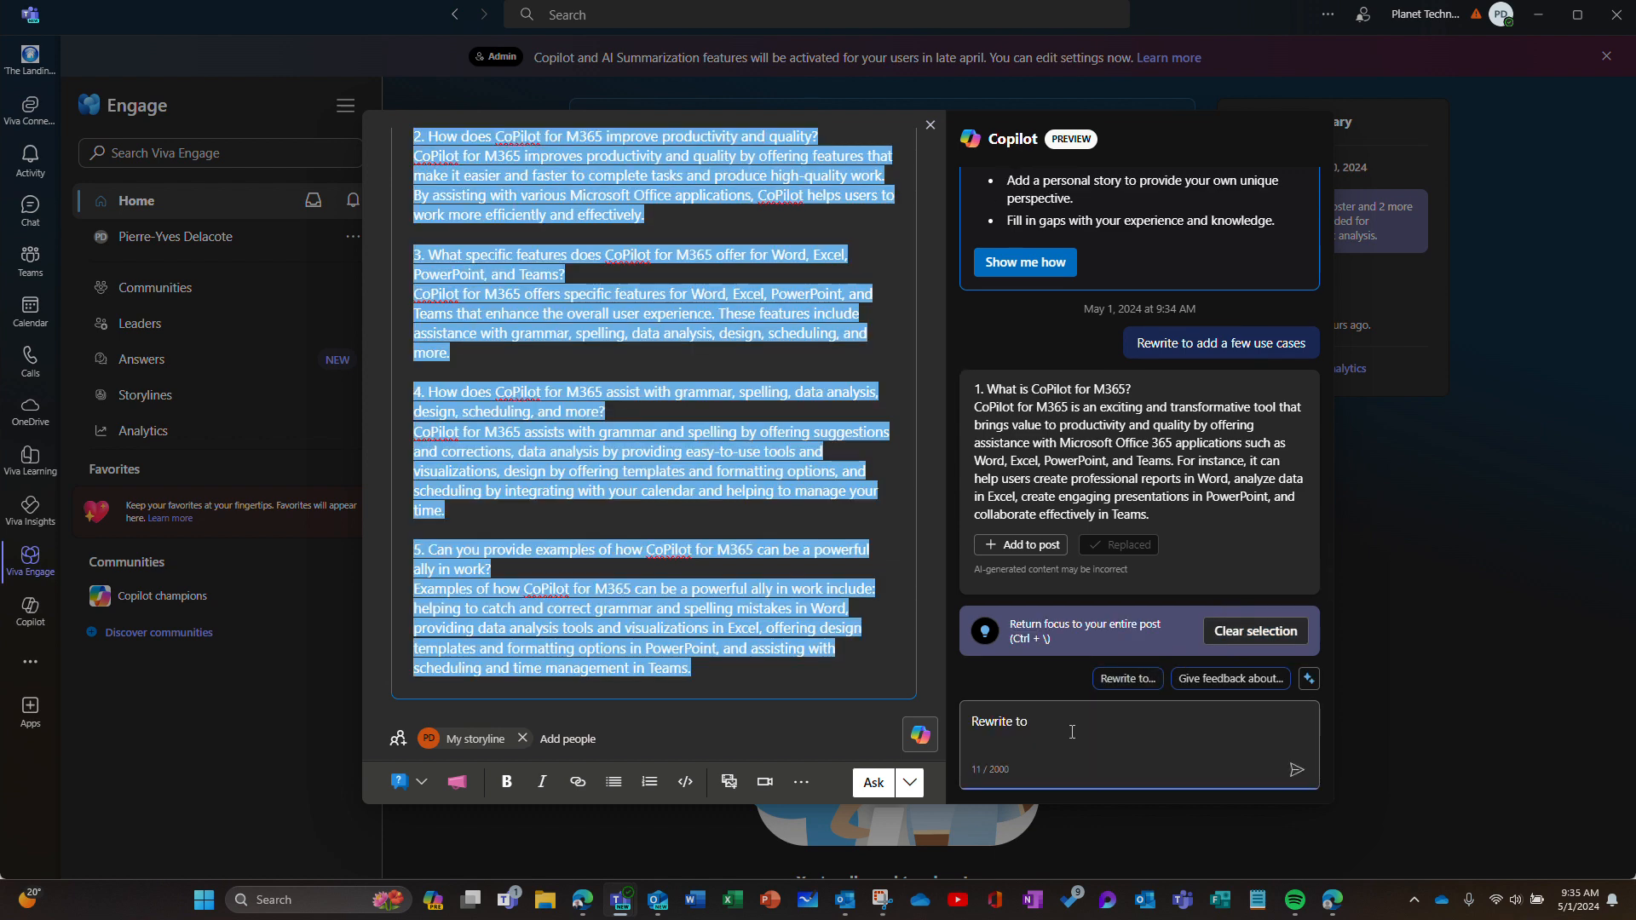
text(change Co)
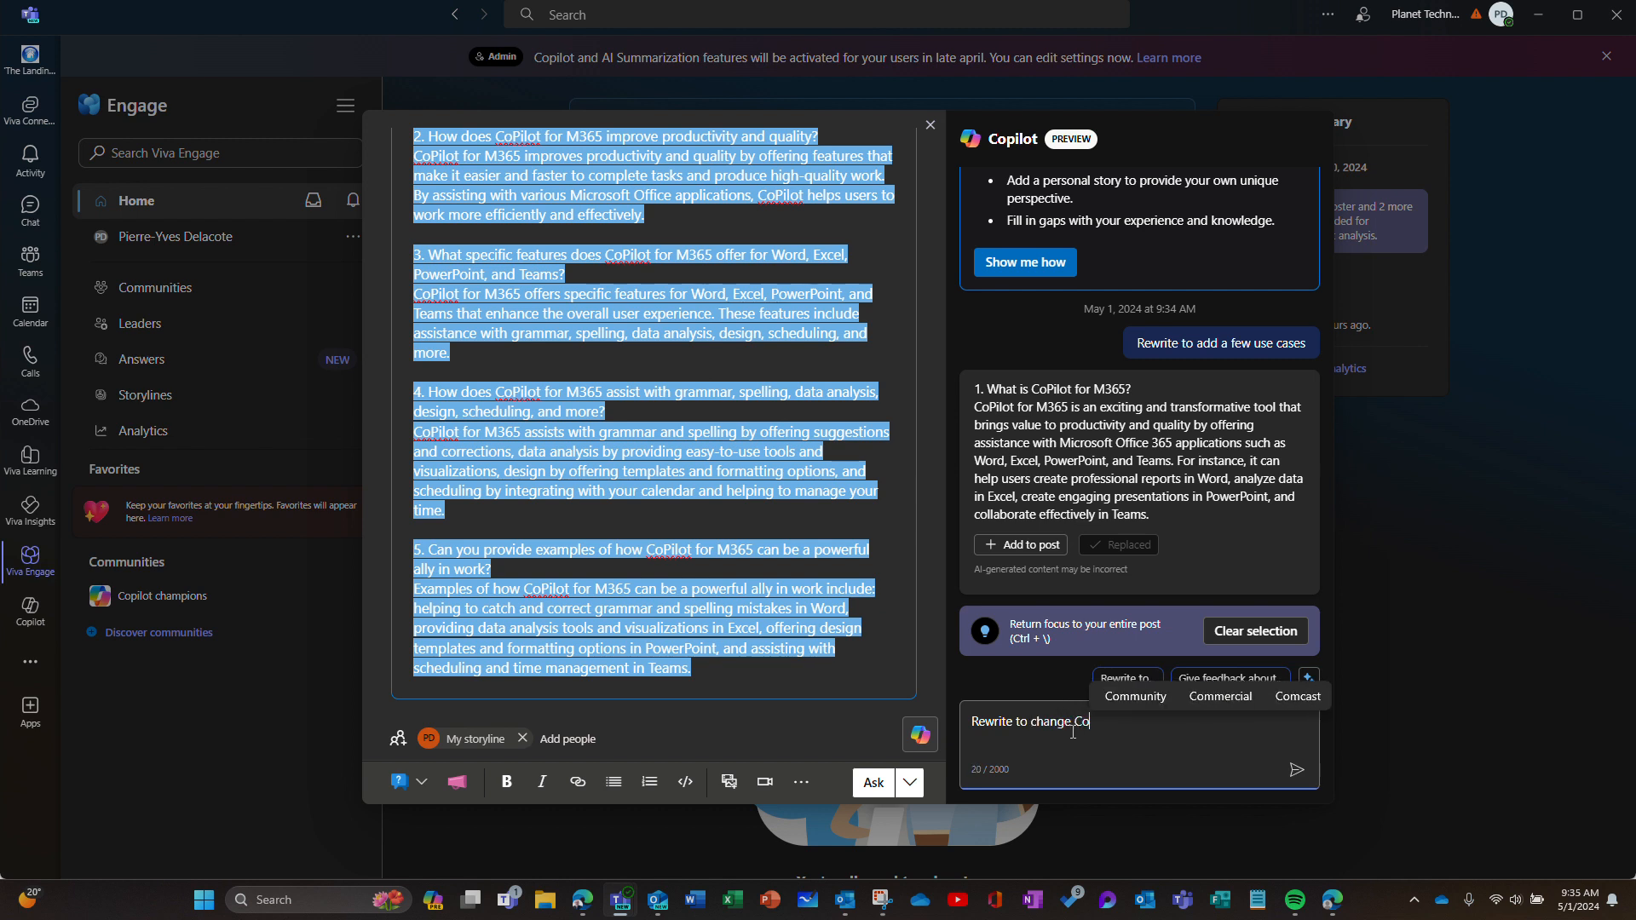
text(Pilot )
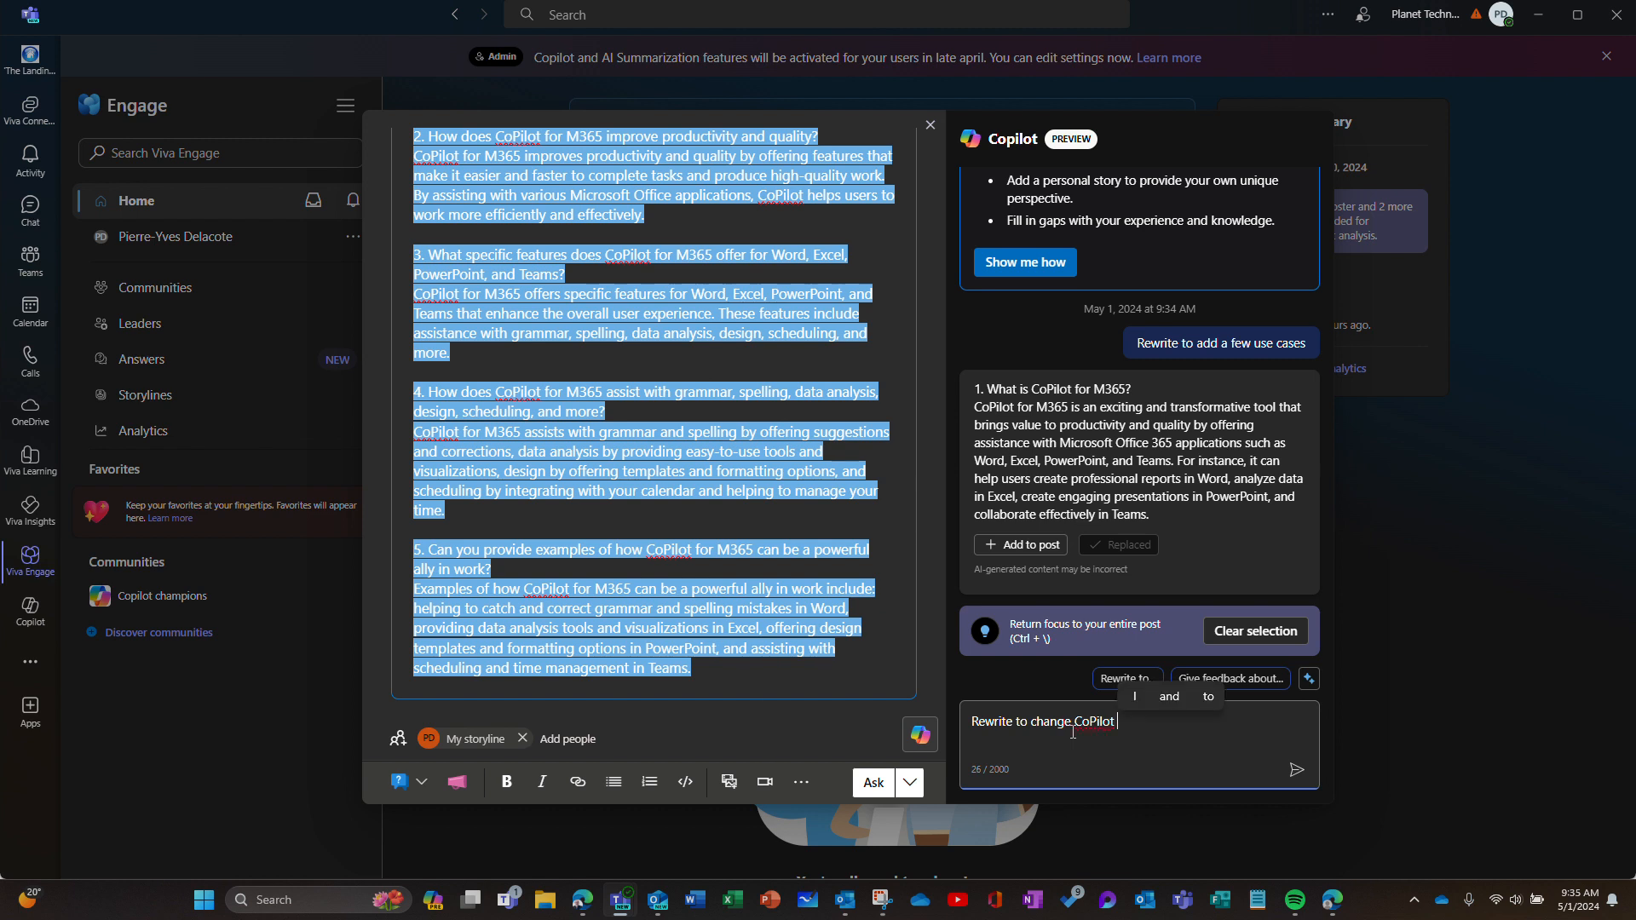
text(with Co)
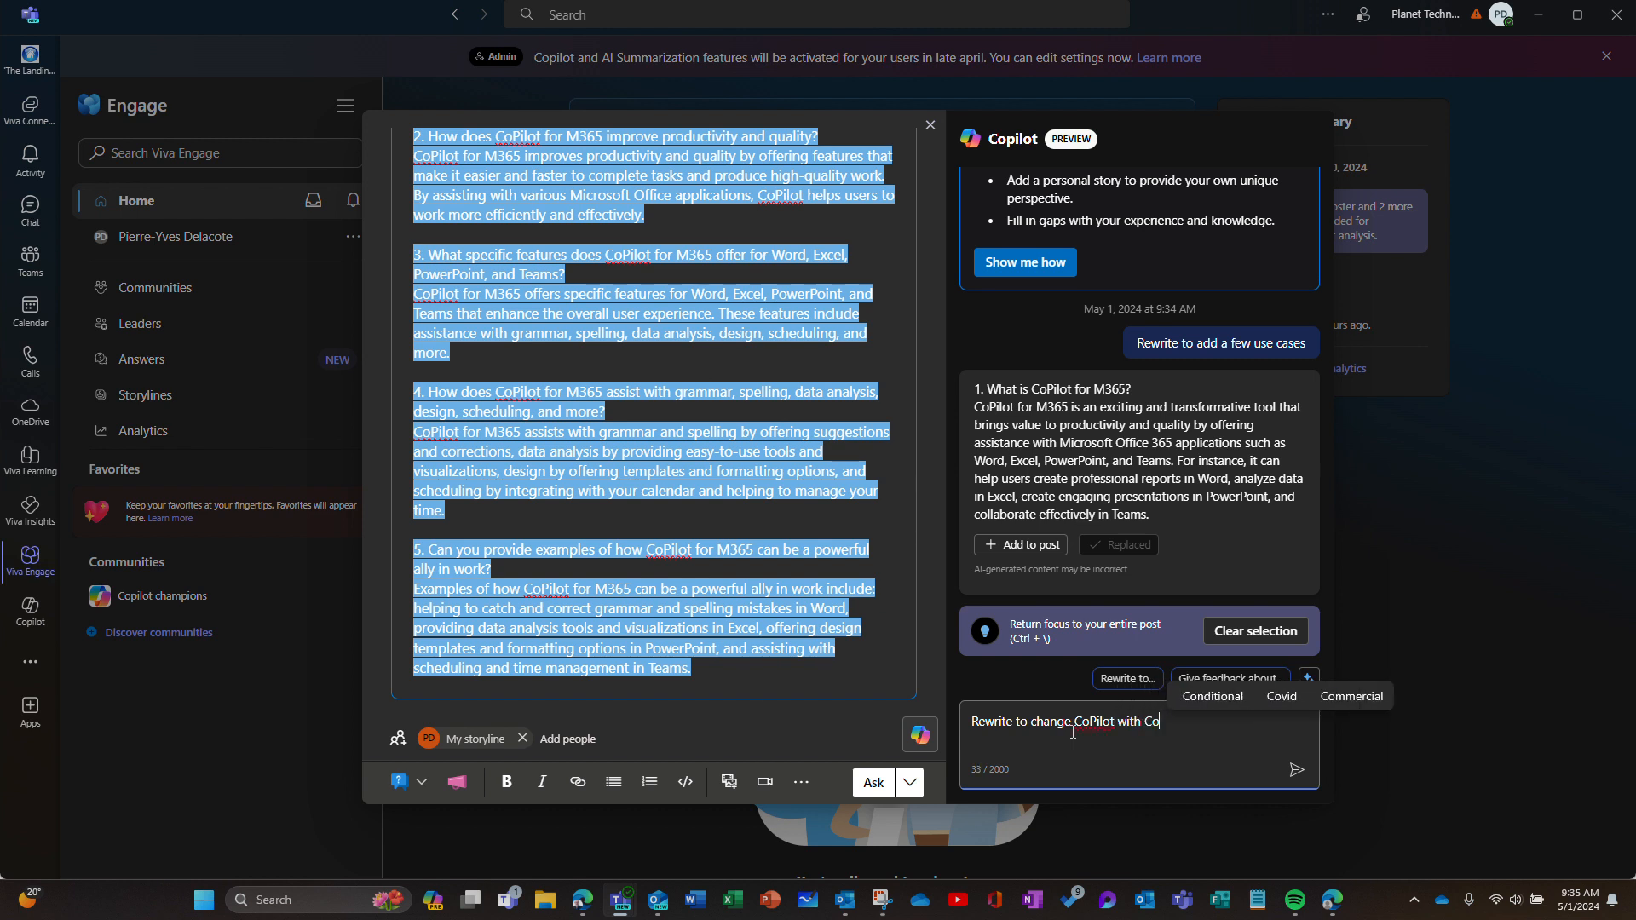
text(pilot)
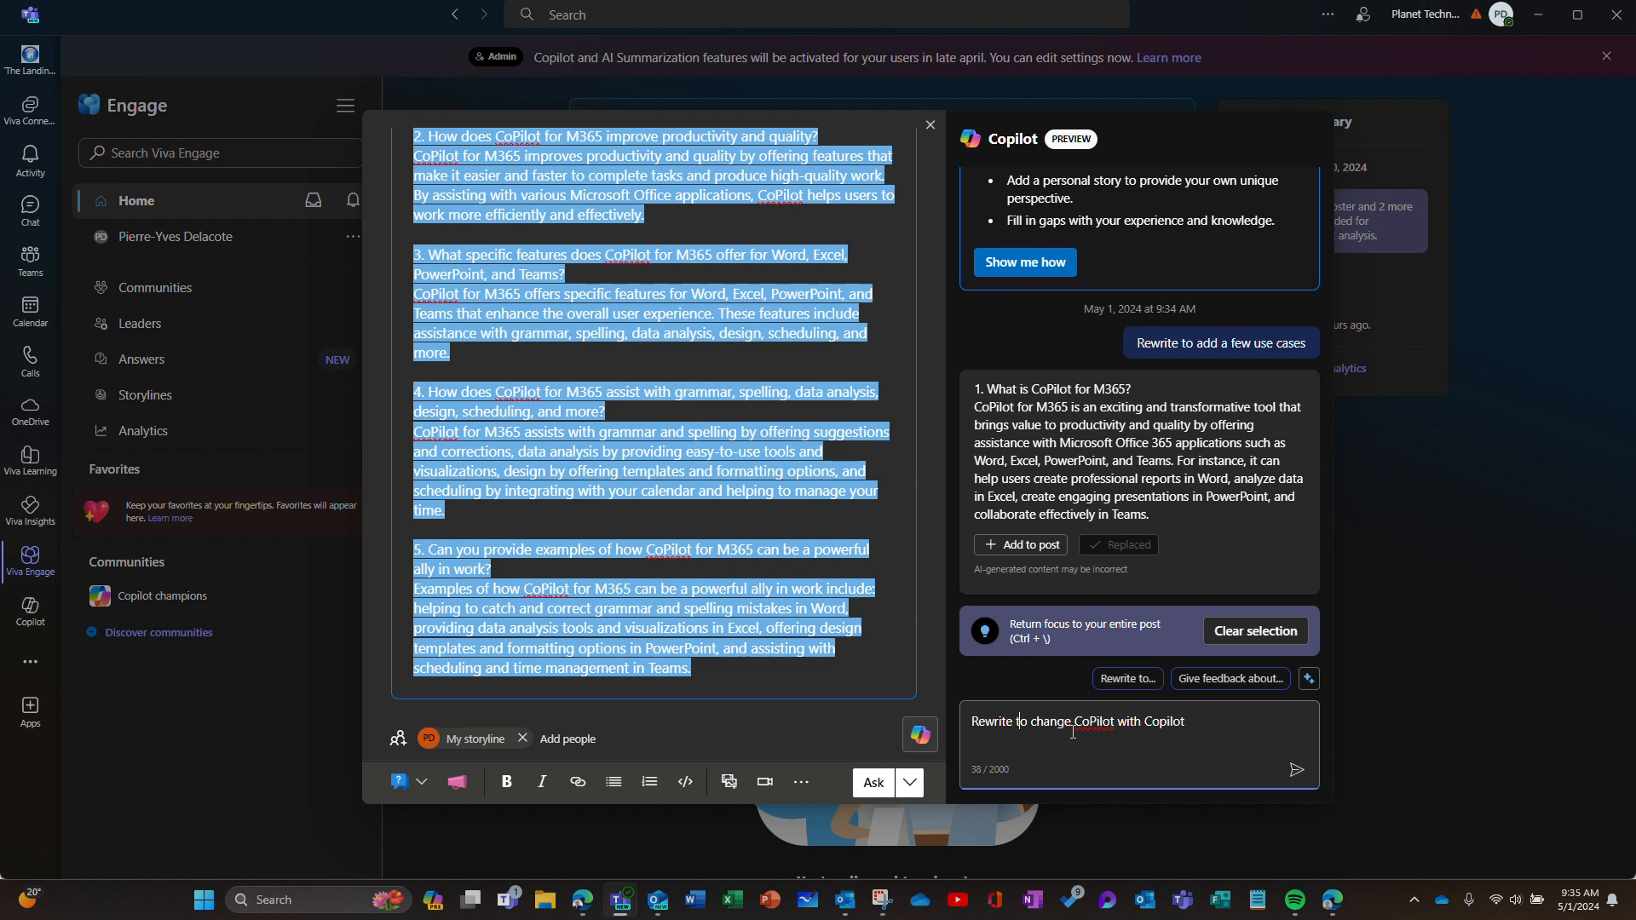
Reword the prompt as "Rewrite with the exact same words replacing CoPilot with Copilot" and send it
text(withe)
key(BackSpace)
text(the e)
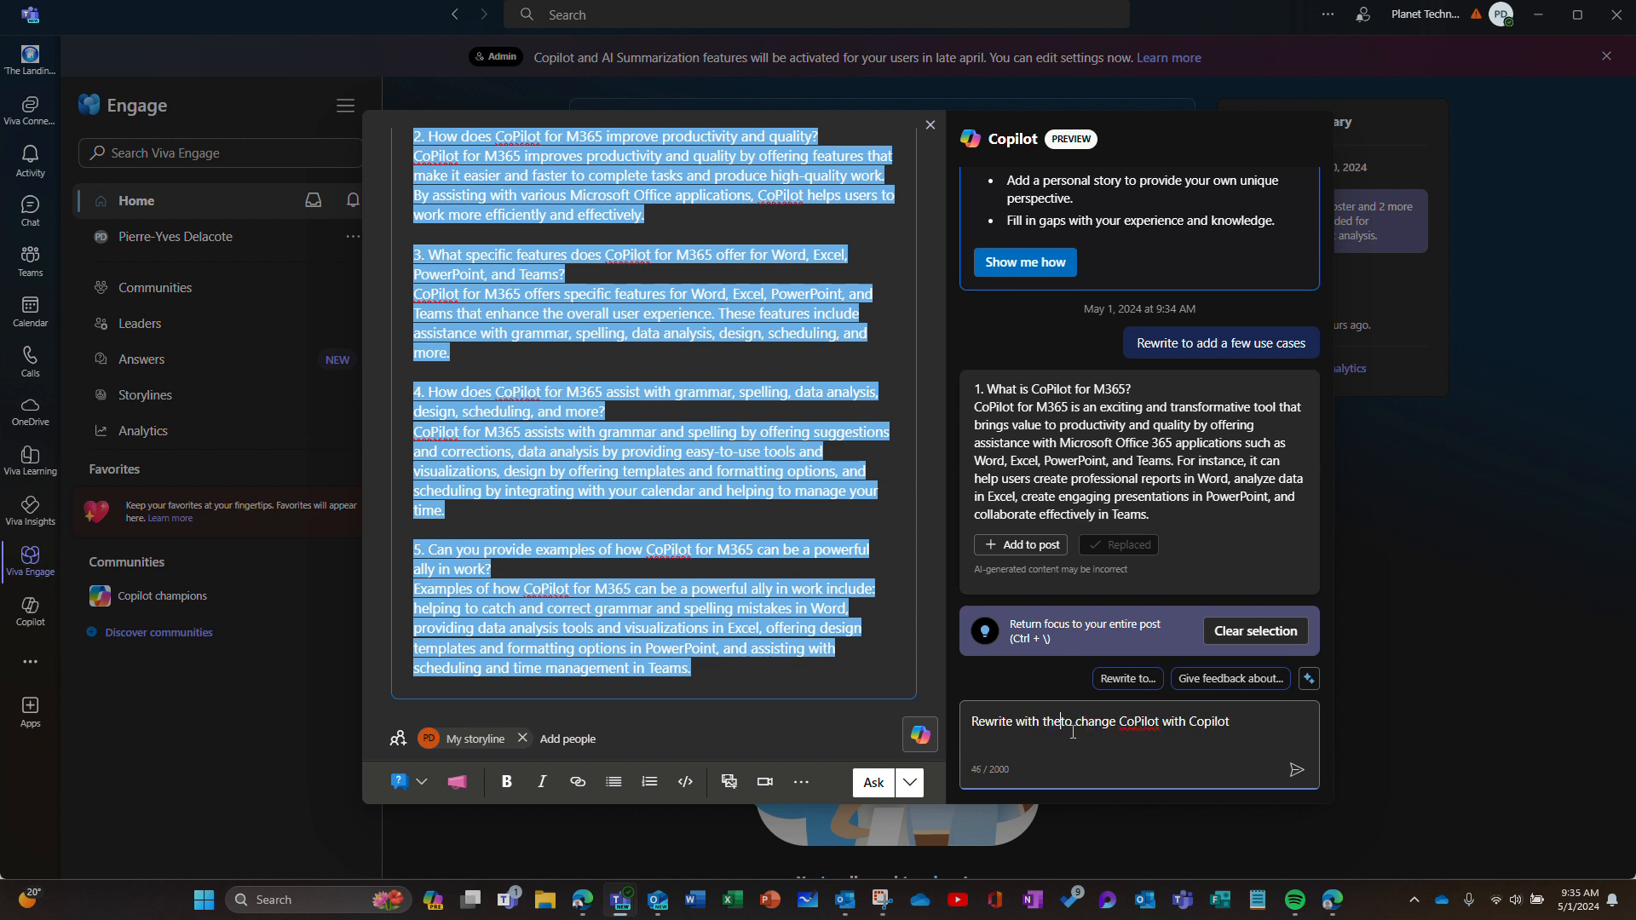
text(xact same )
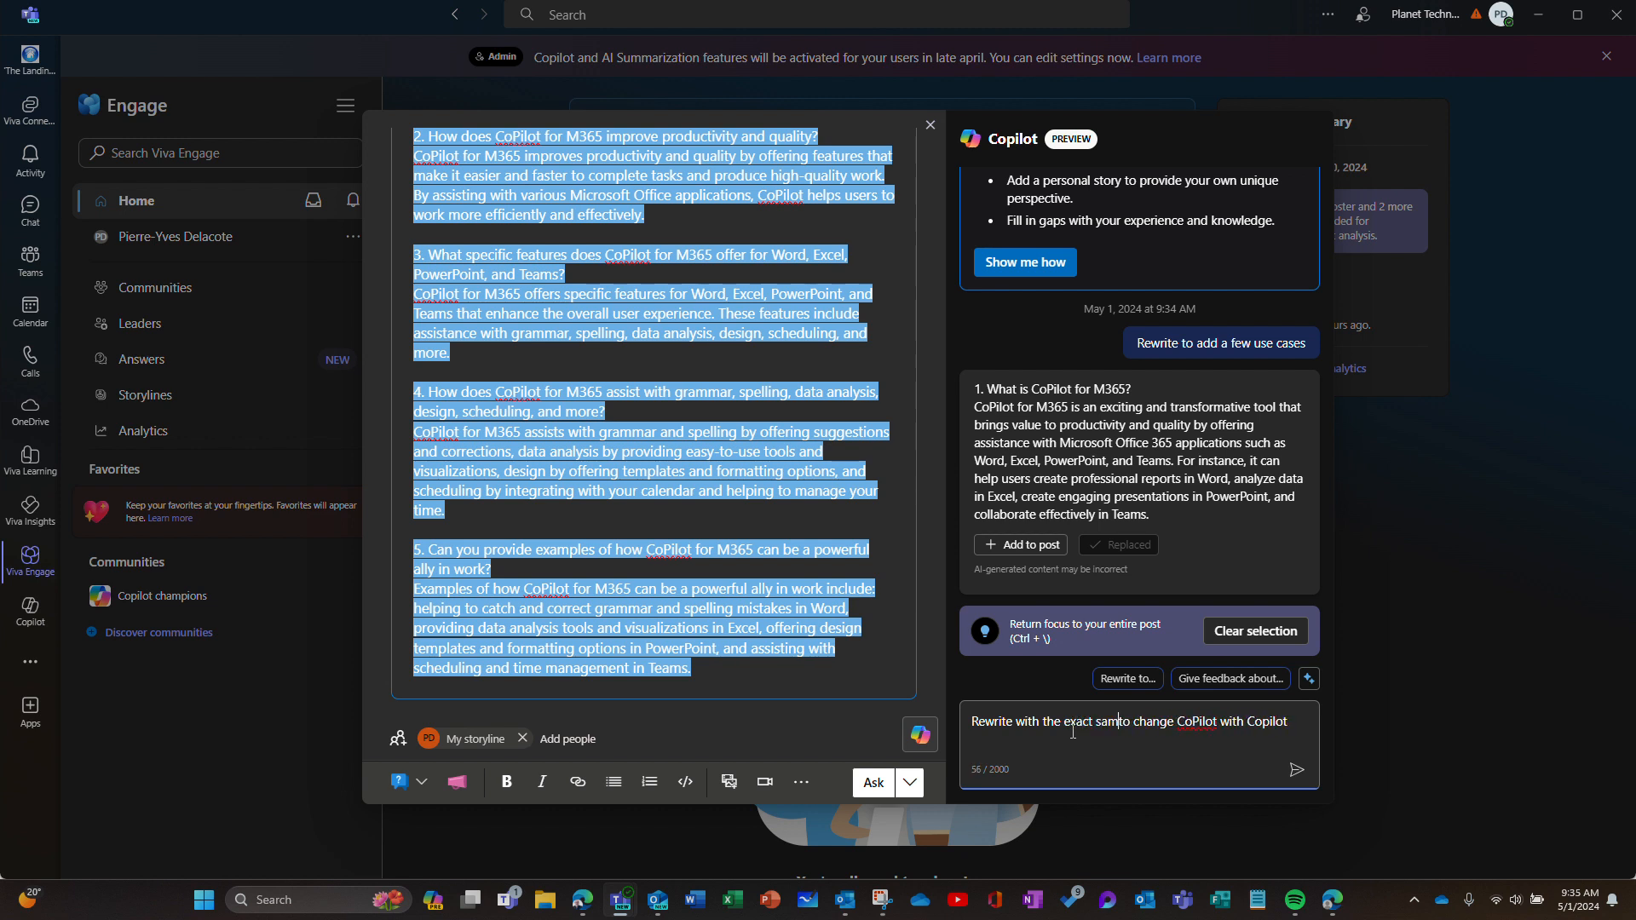
text(words)
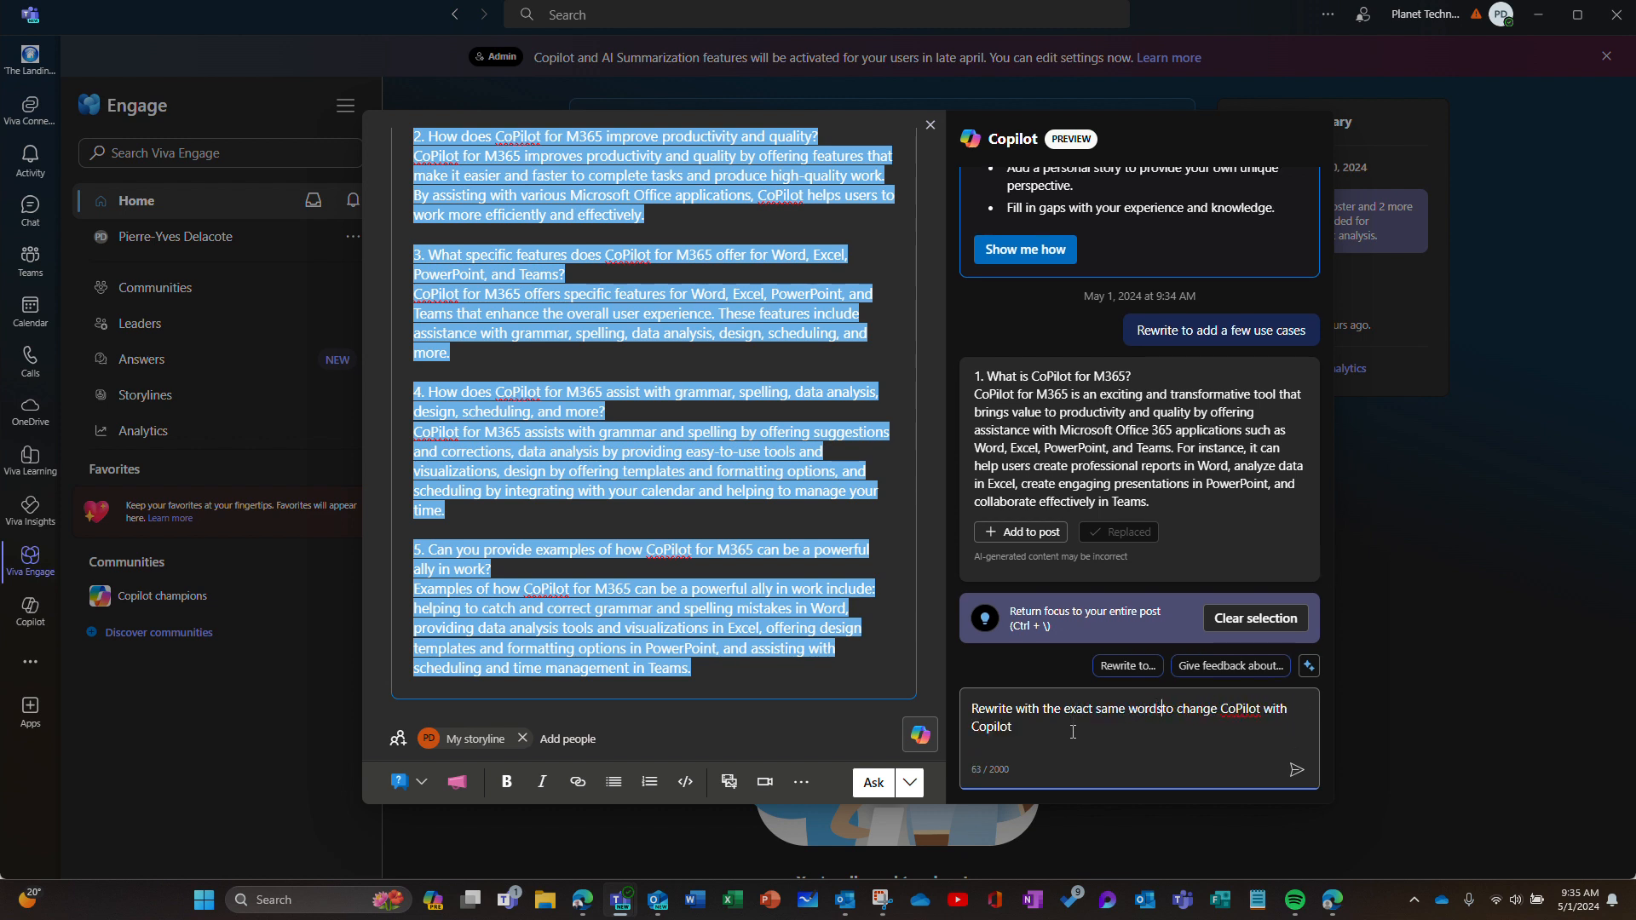
text( replacing)
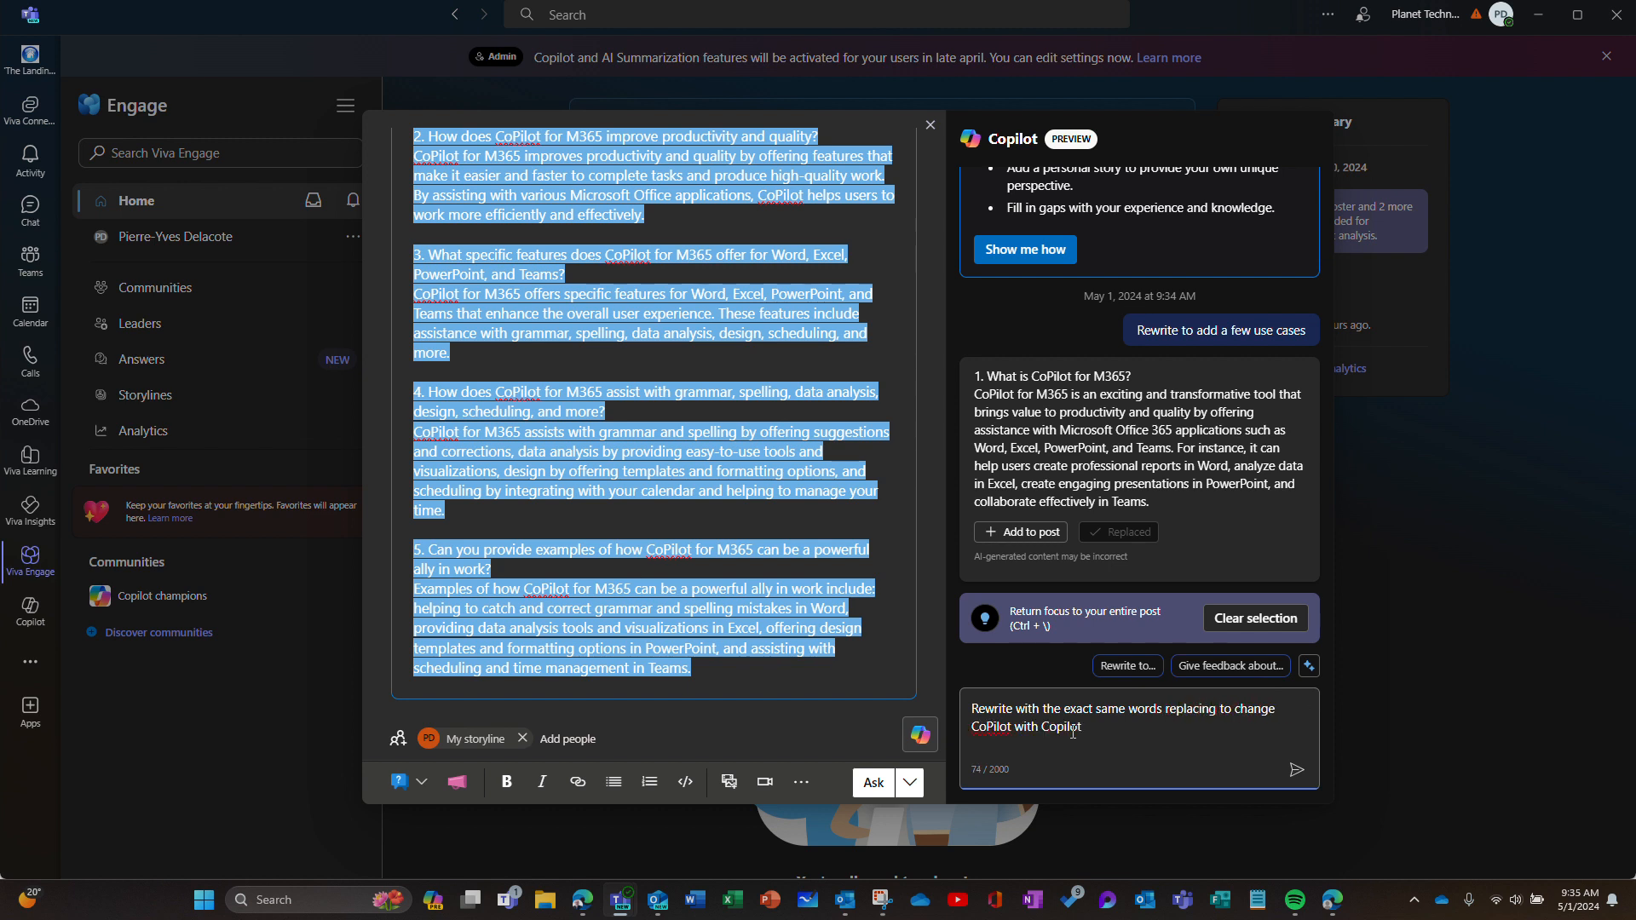
key(shift+Right)
key(shift+Right)
key(shift+Right)
key(shift+Right)
key(shift+Right)
key(shift+Right)
key(shift+Right)
key(shift+Right)
key(BackSpace)
key(BackSpace)
click(1296, 771)
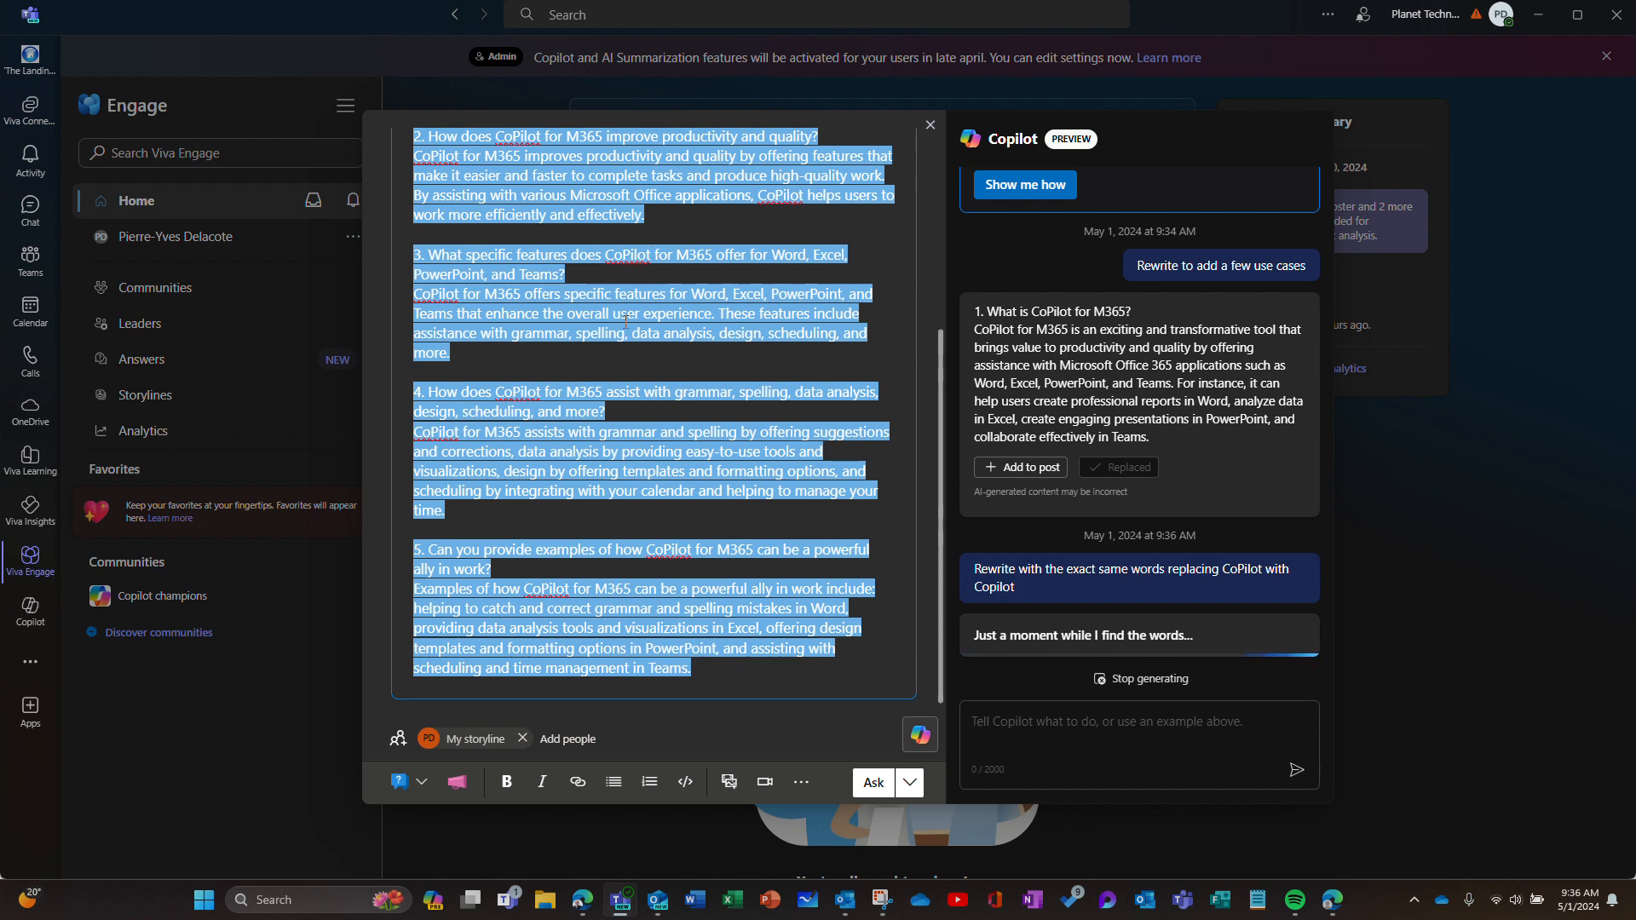
Review Copilot's rewrite, replace the selected post text with it, and insert a blank line between the introduction and question 1
scroll(639, 373, up, 1)
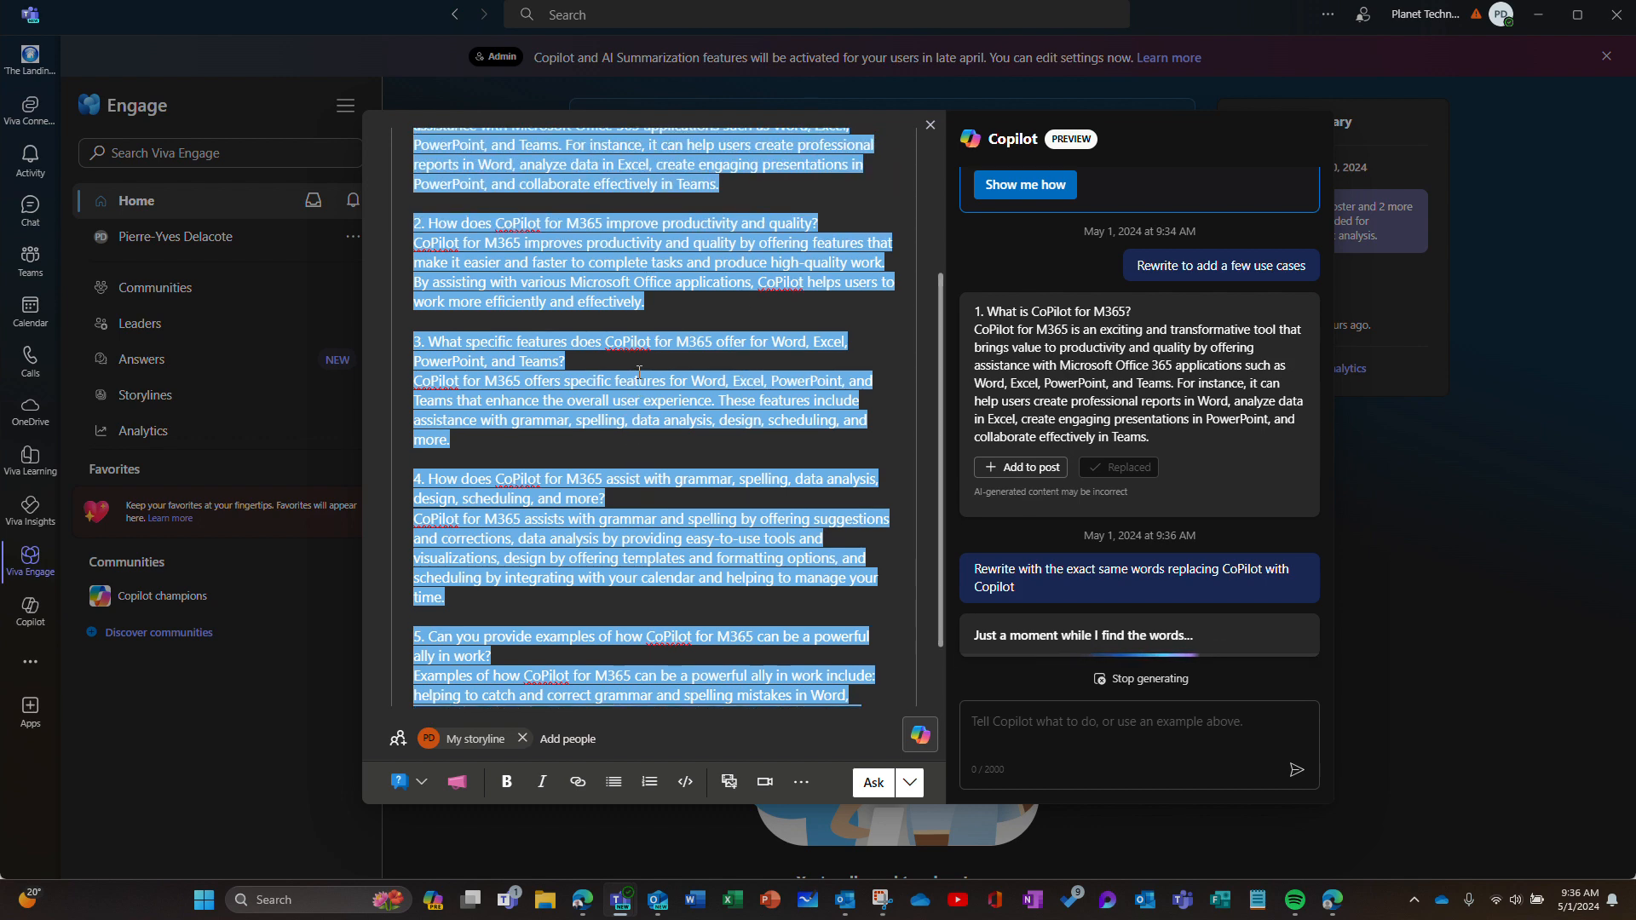
scroll(639, 372, up, 1)
scroll(638, 371, up, 2)
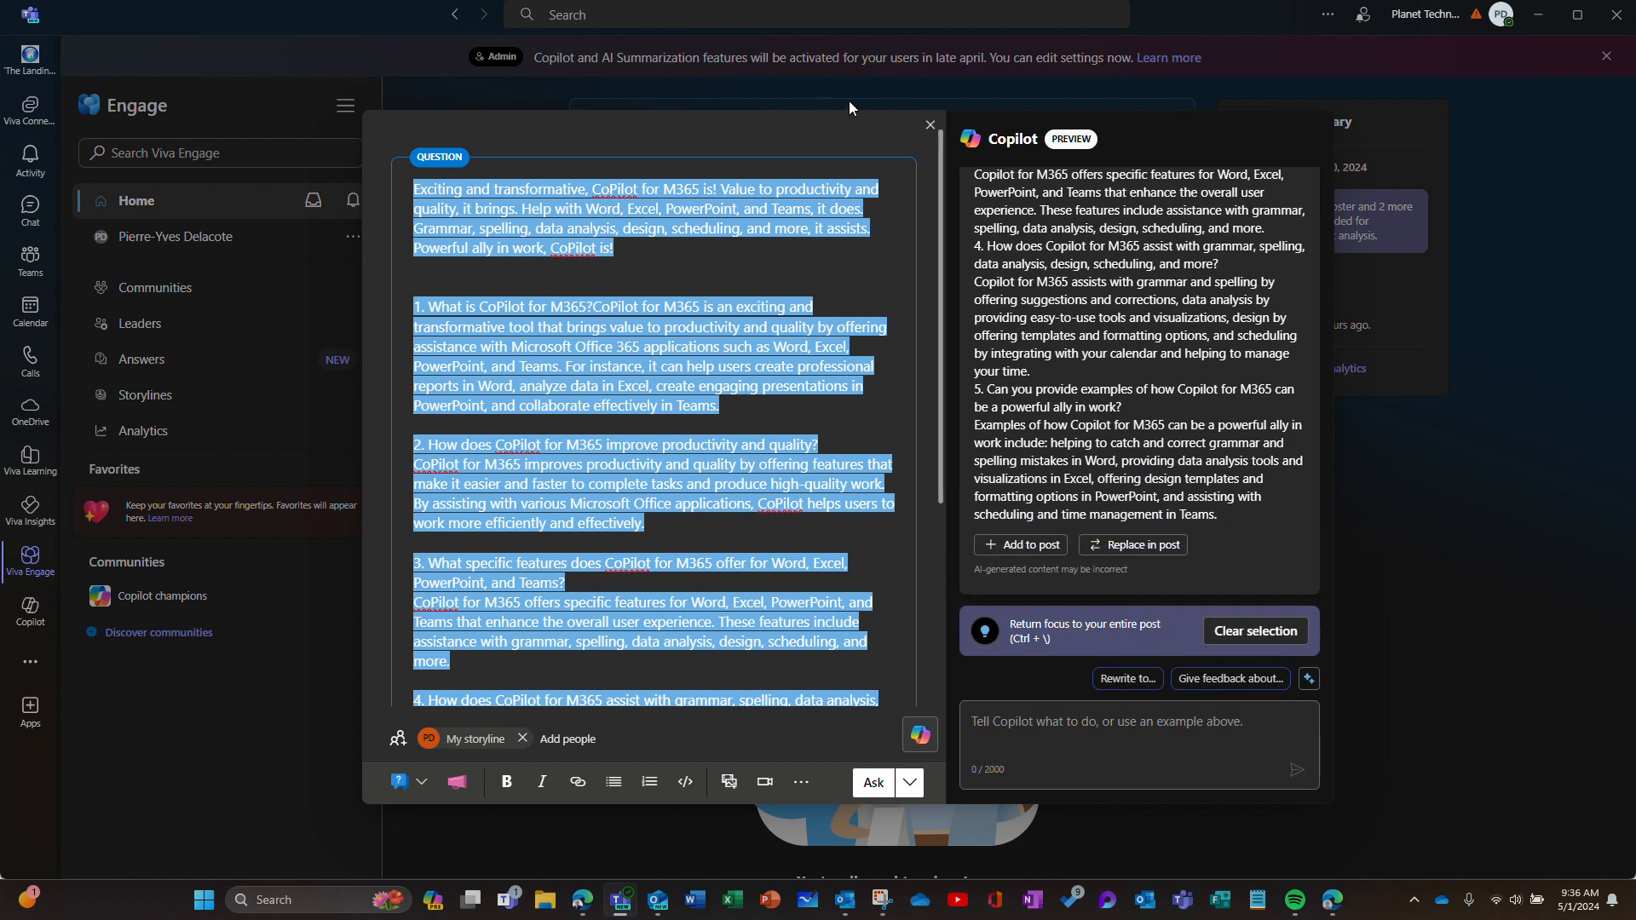
scroll(1138, 468, up, 5)
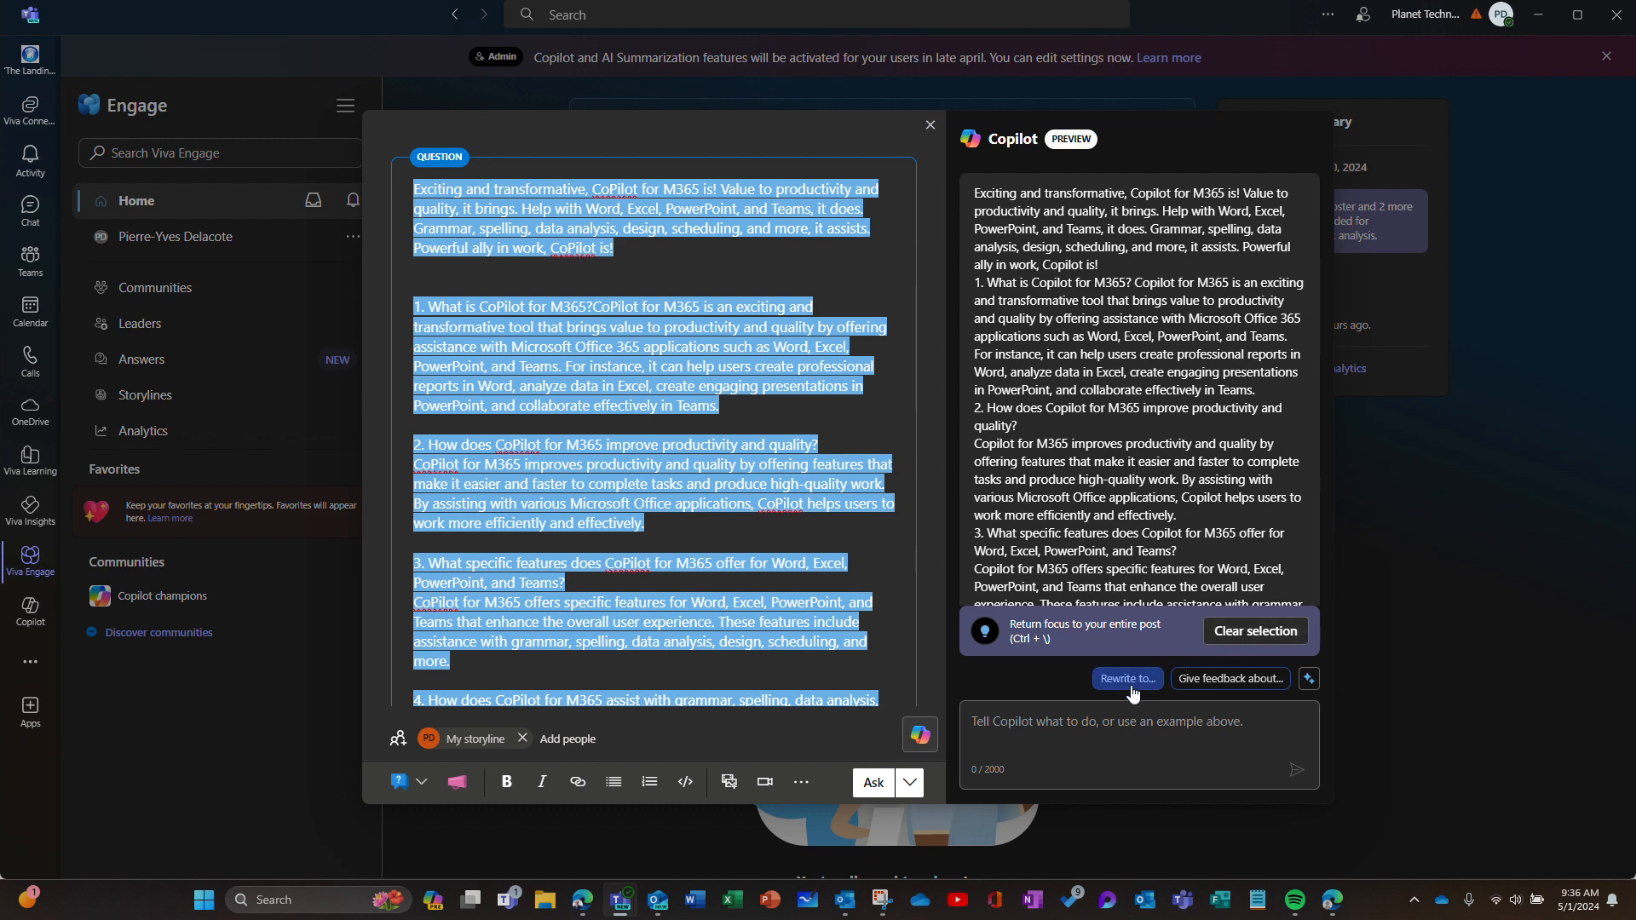
scroll(1085, 530, down, 5)
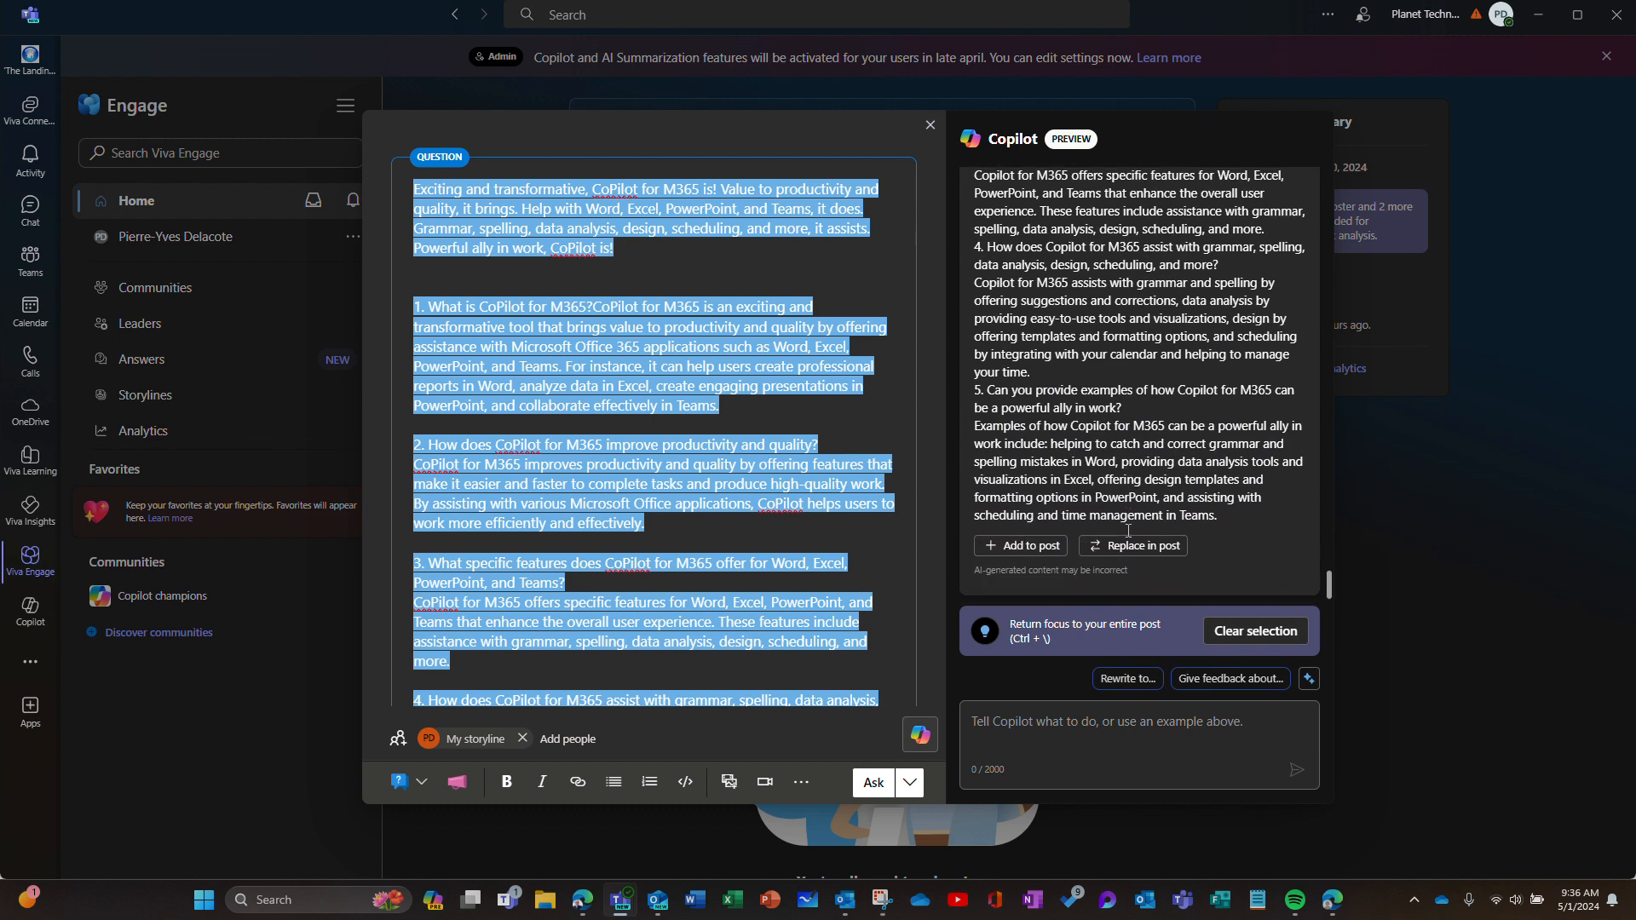
click(1154, 545)
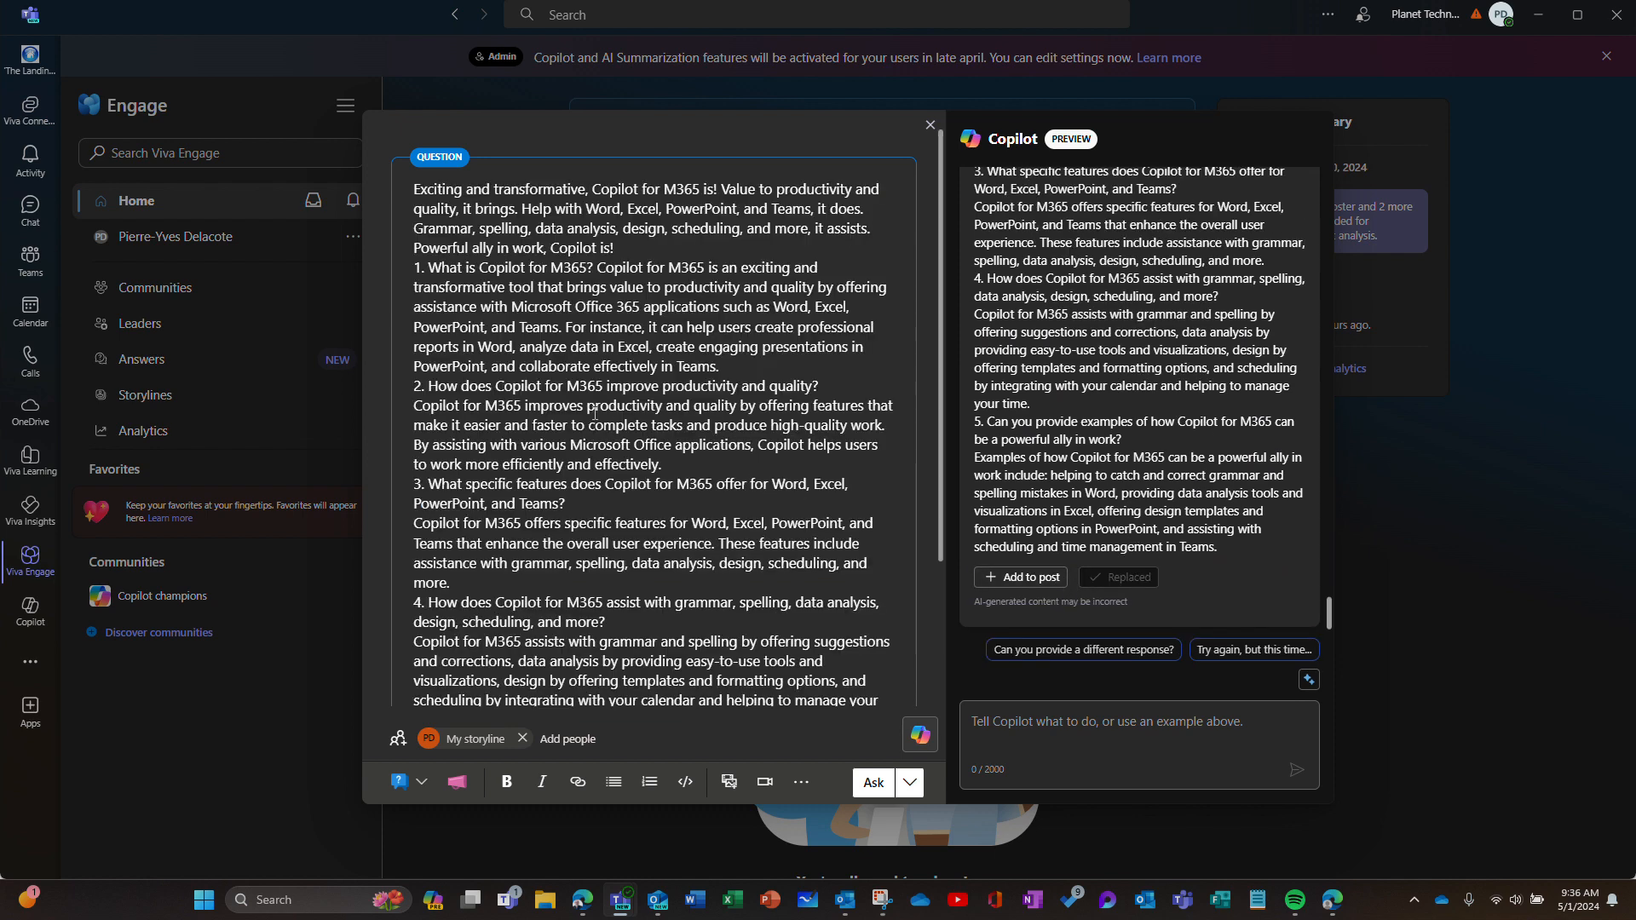
click(637, 249)
key(Return)
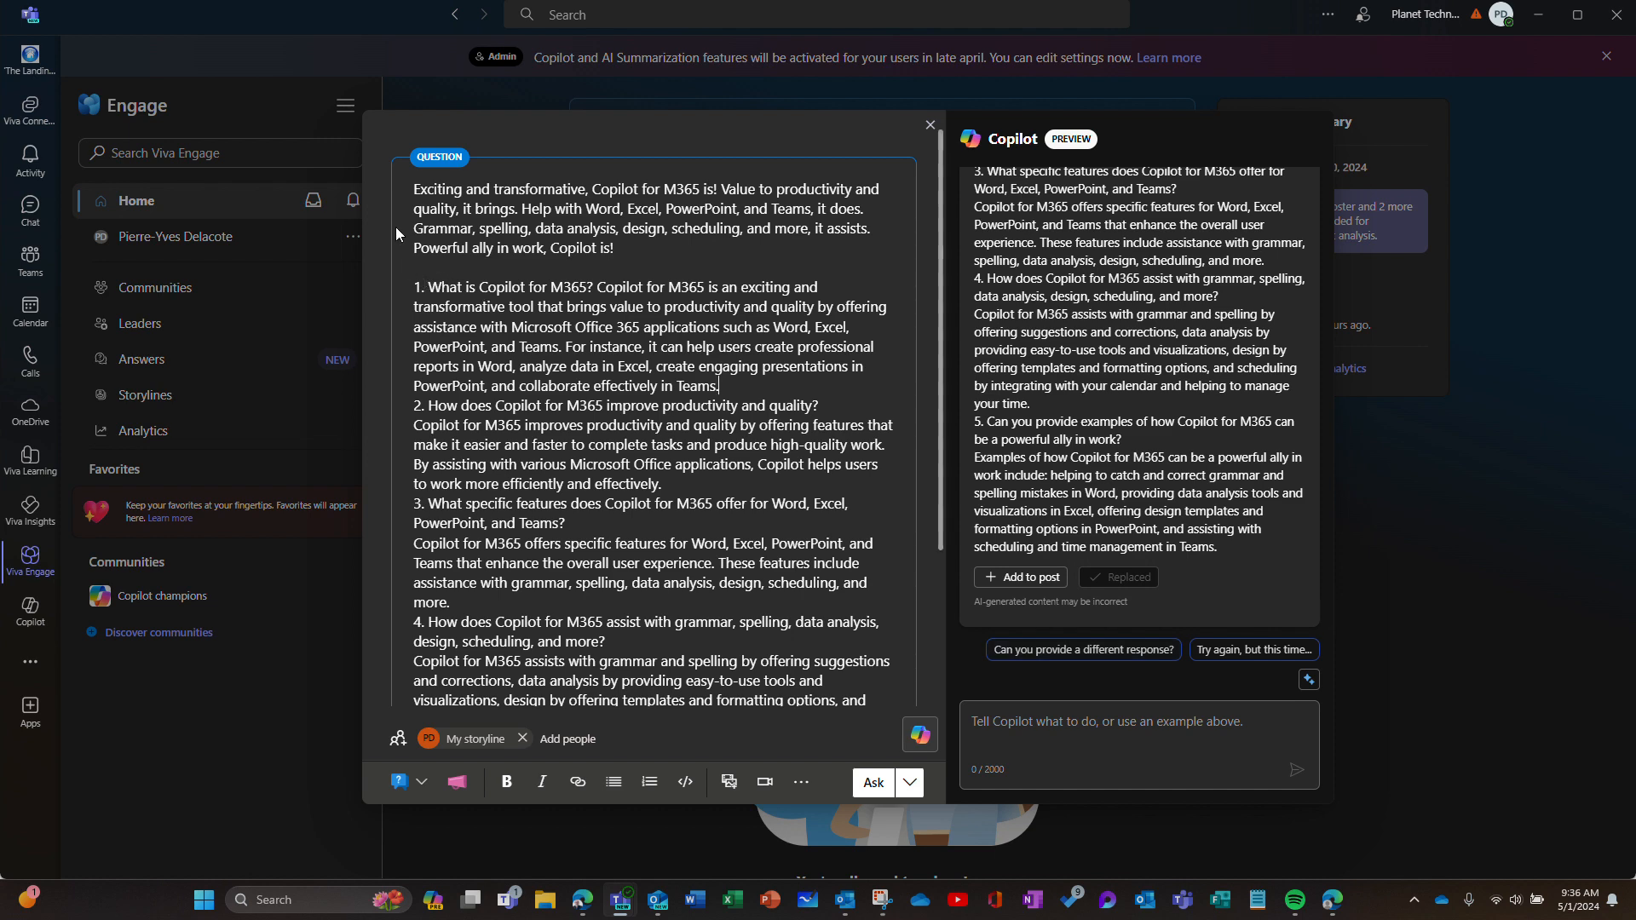
Focus Copilot on the whole post text and send the prompt "Translate this post in French"
key(ctrl+a)
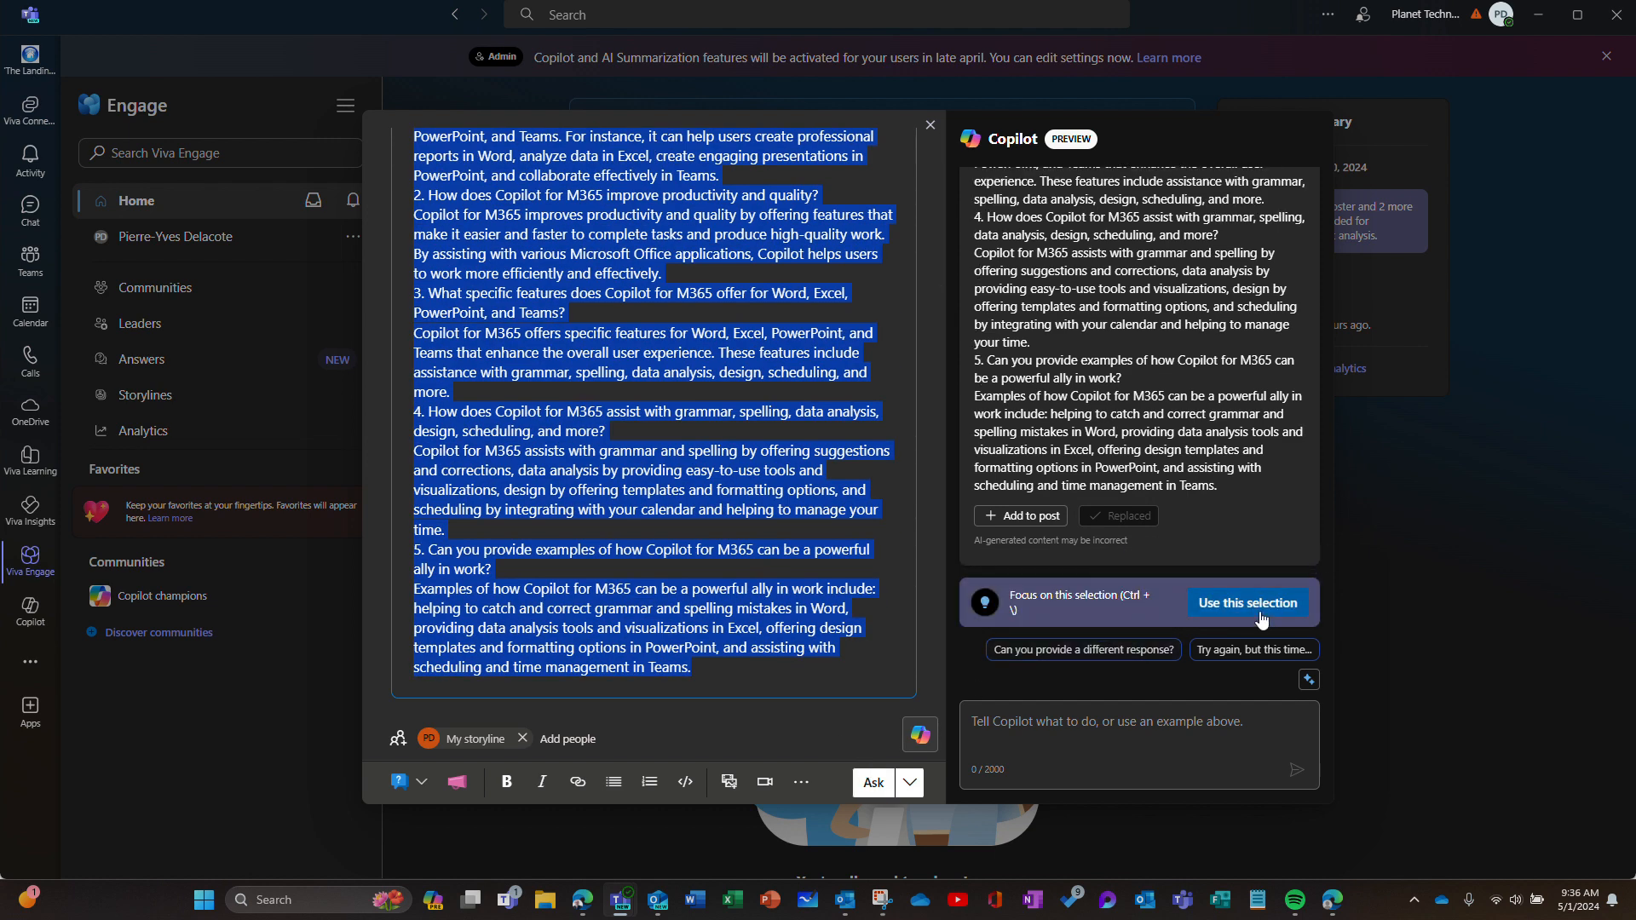
click(1249, 605)
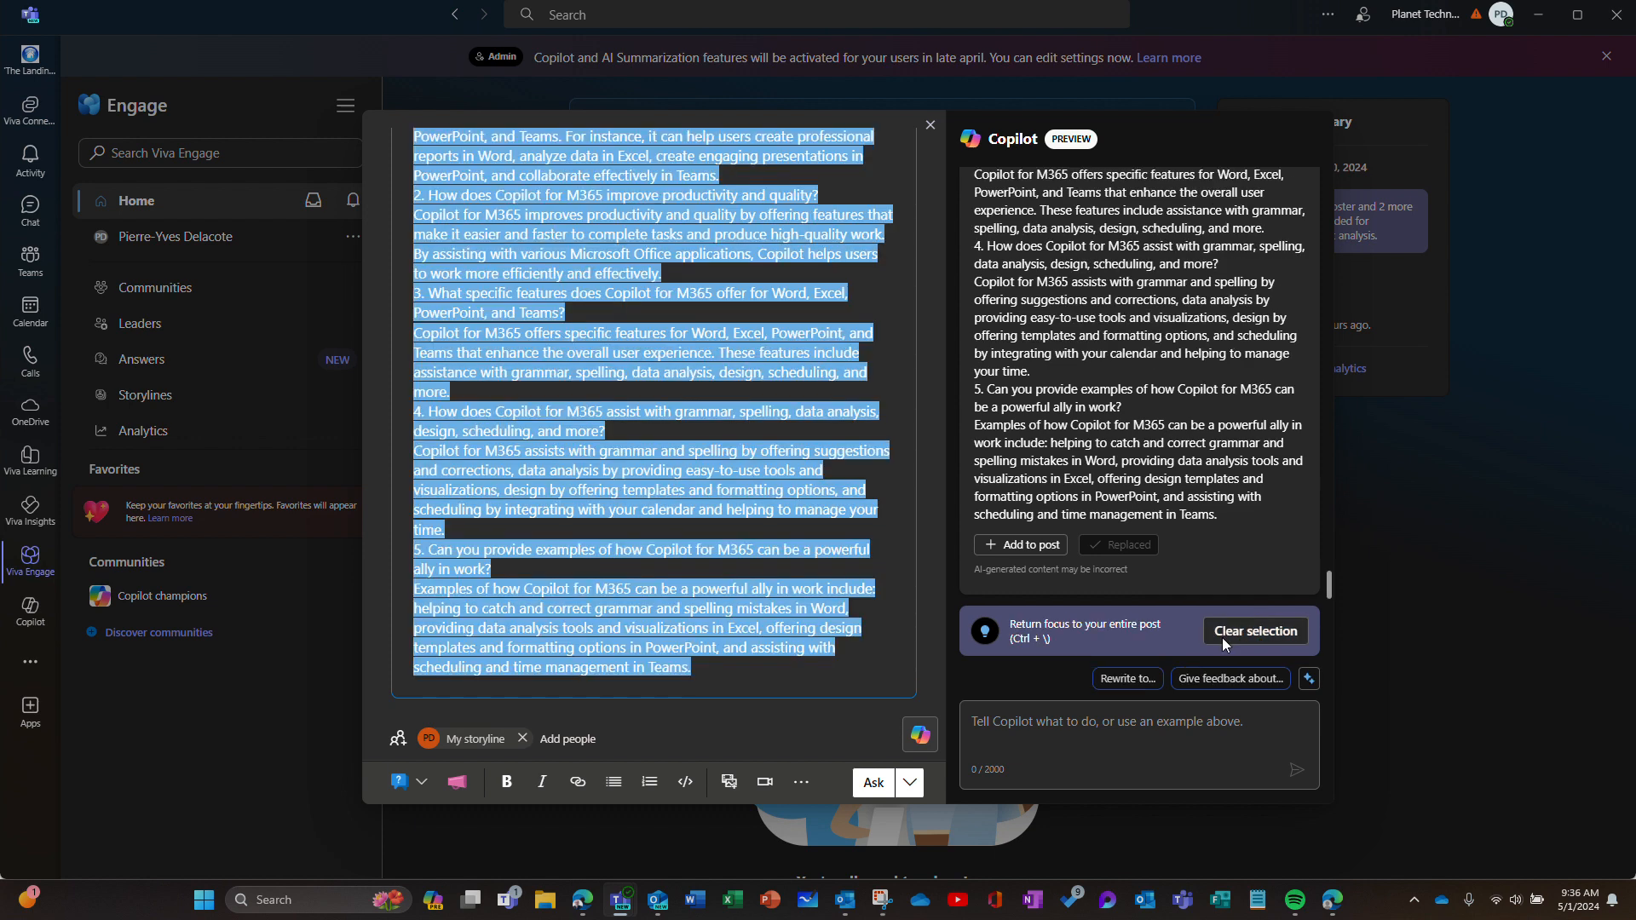
click(1063, 735)
text(Trans)
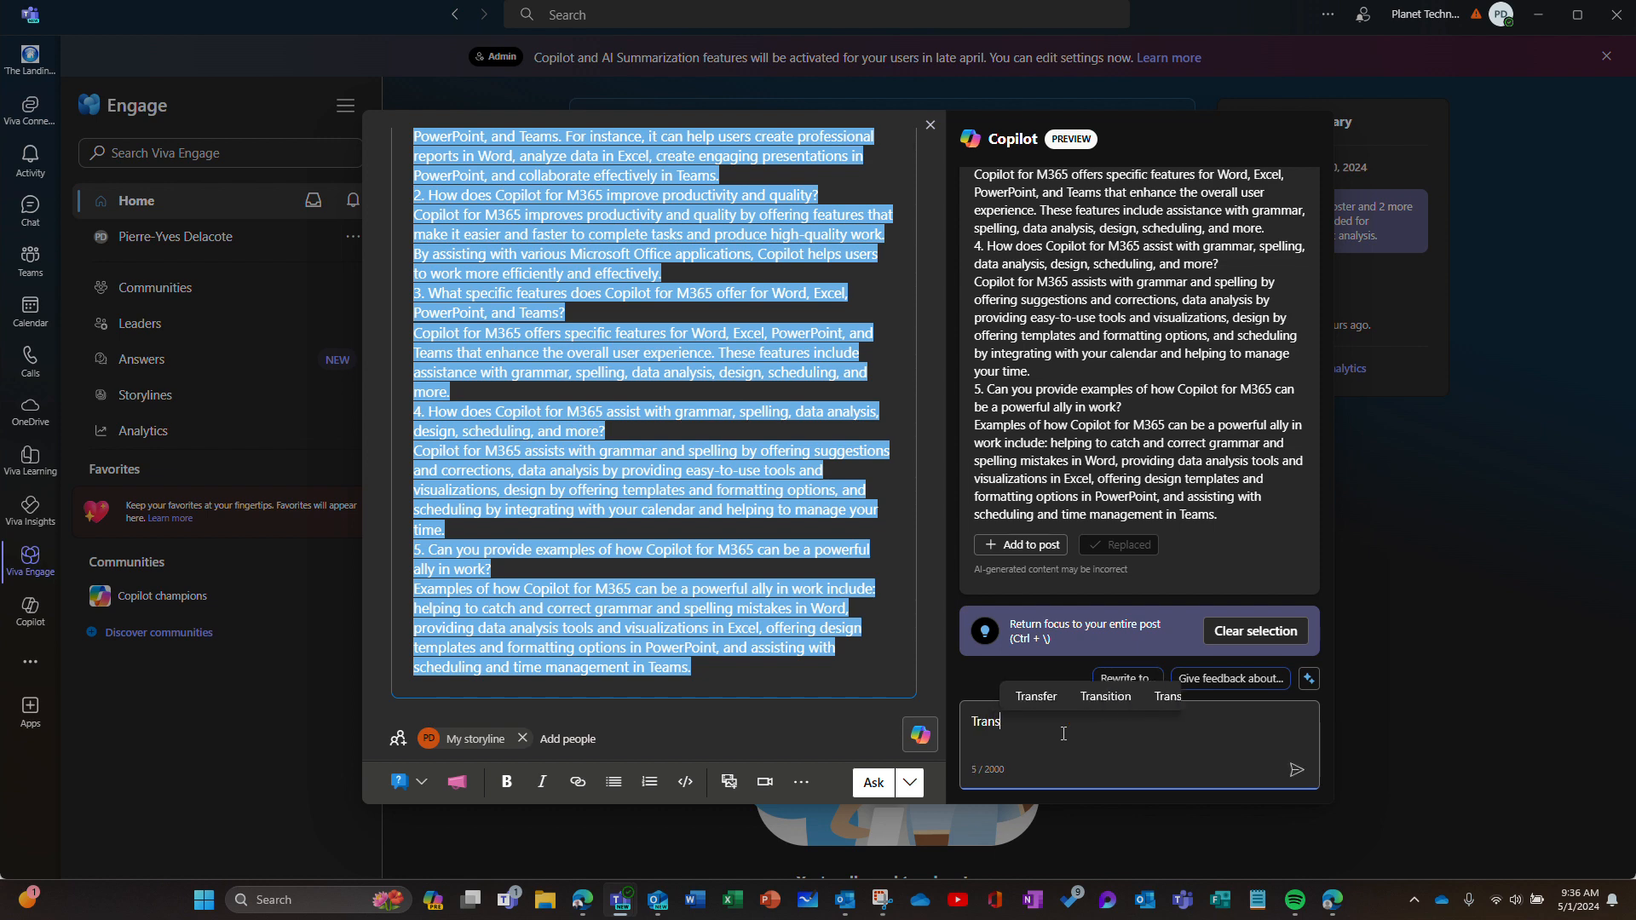
text(late this )
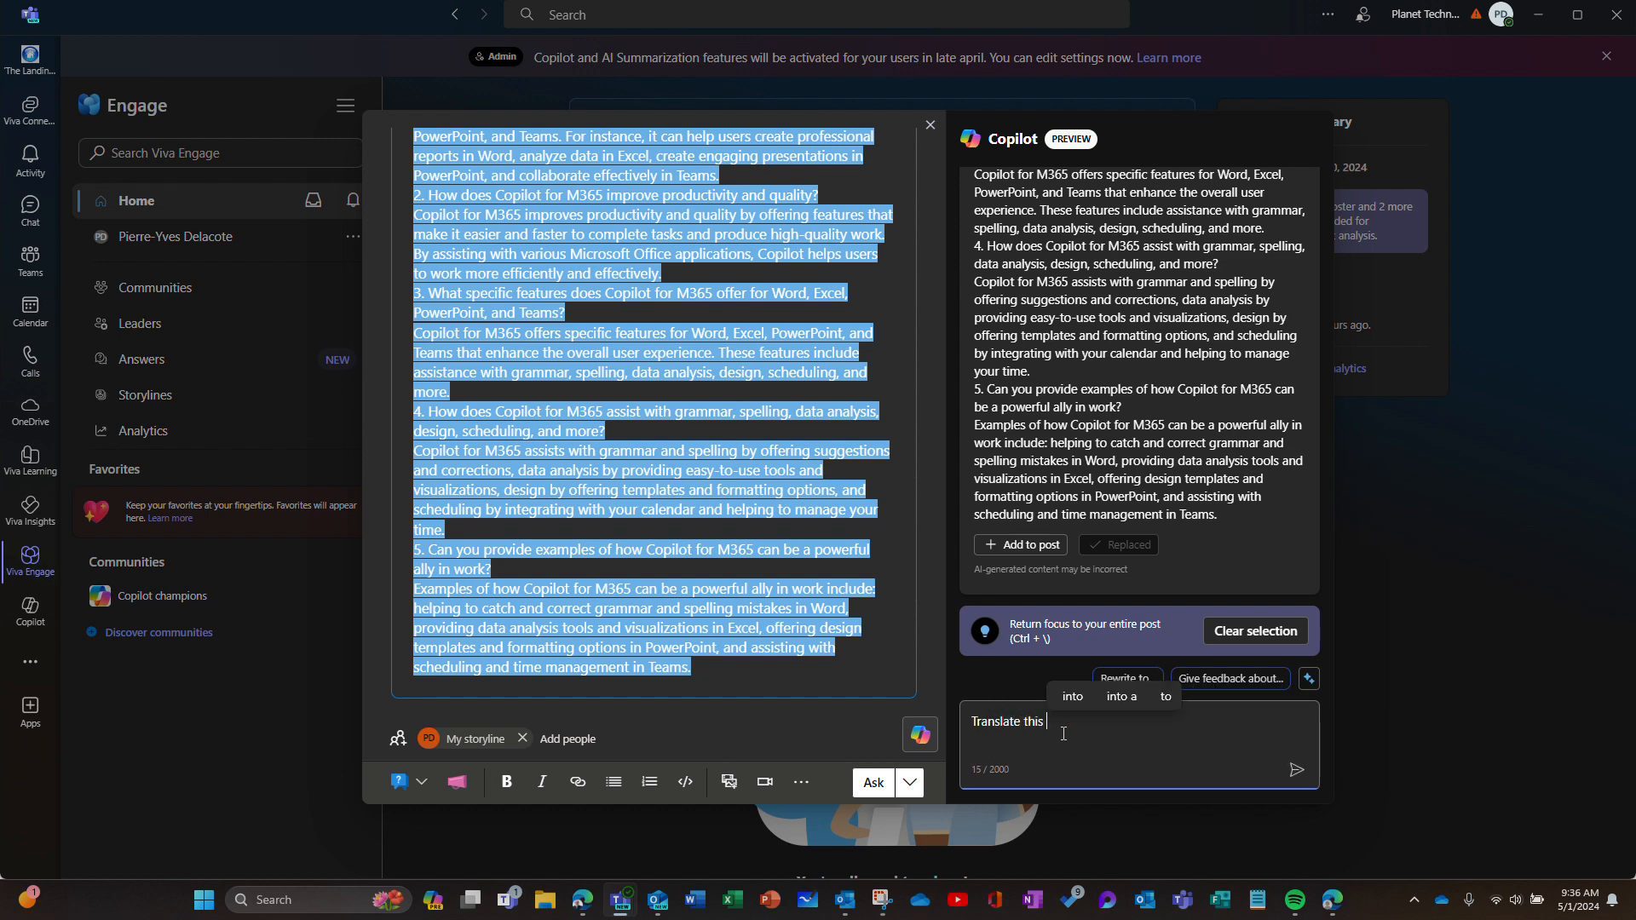
text(post in)
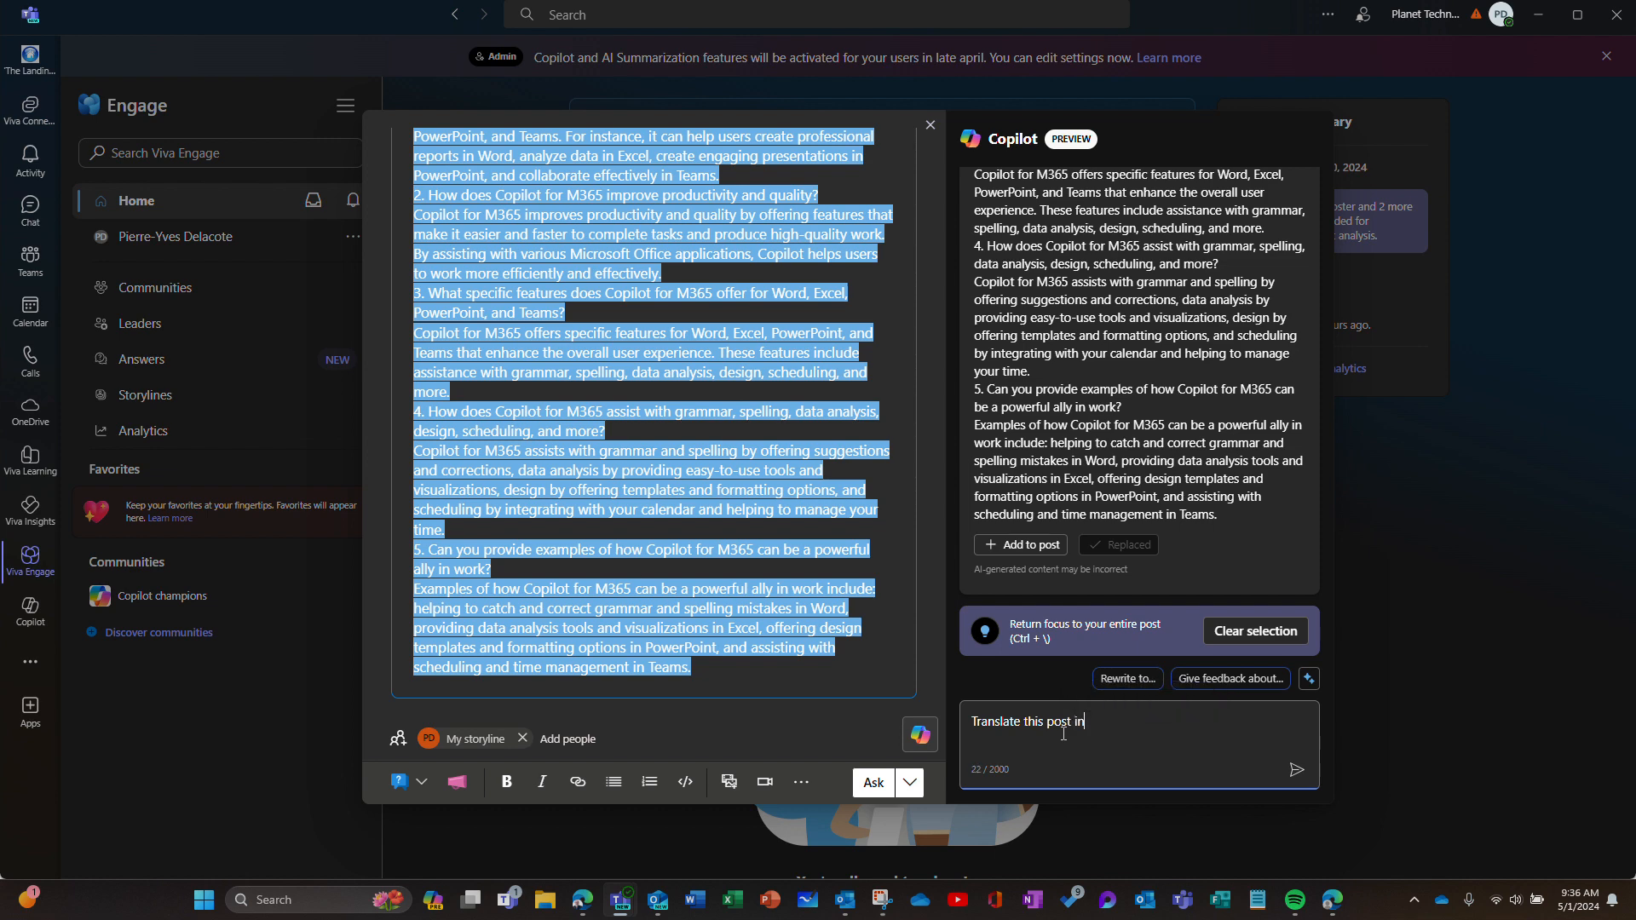
text( French)
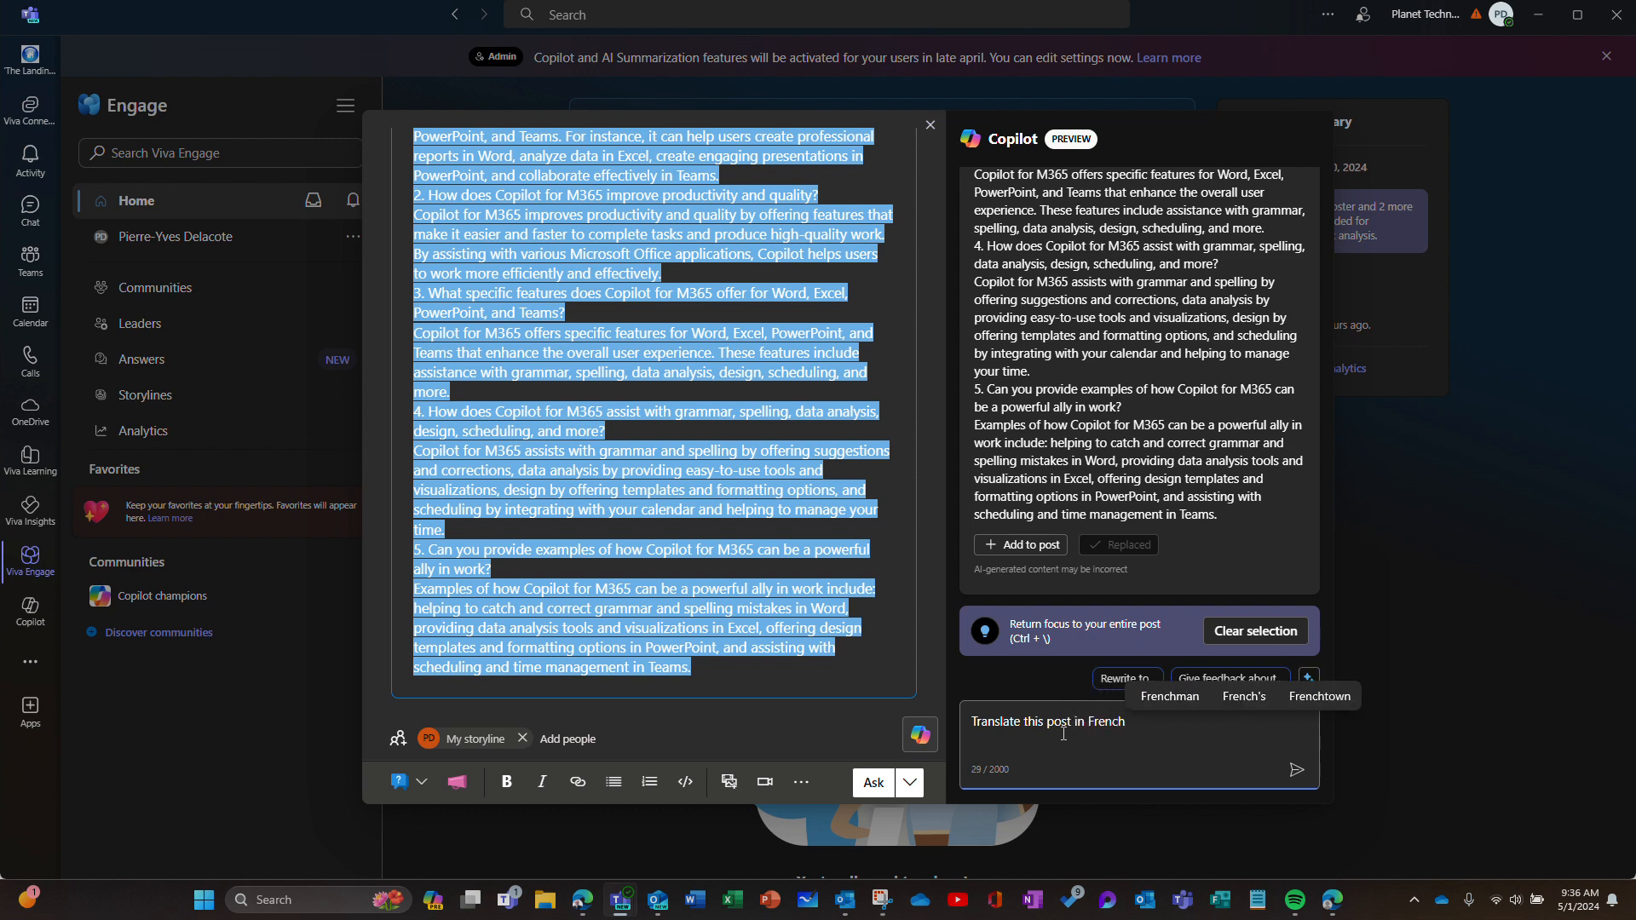
click(1296, 772)
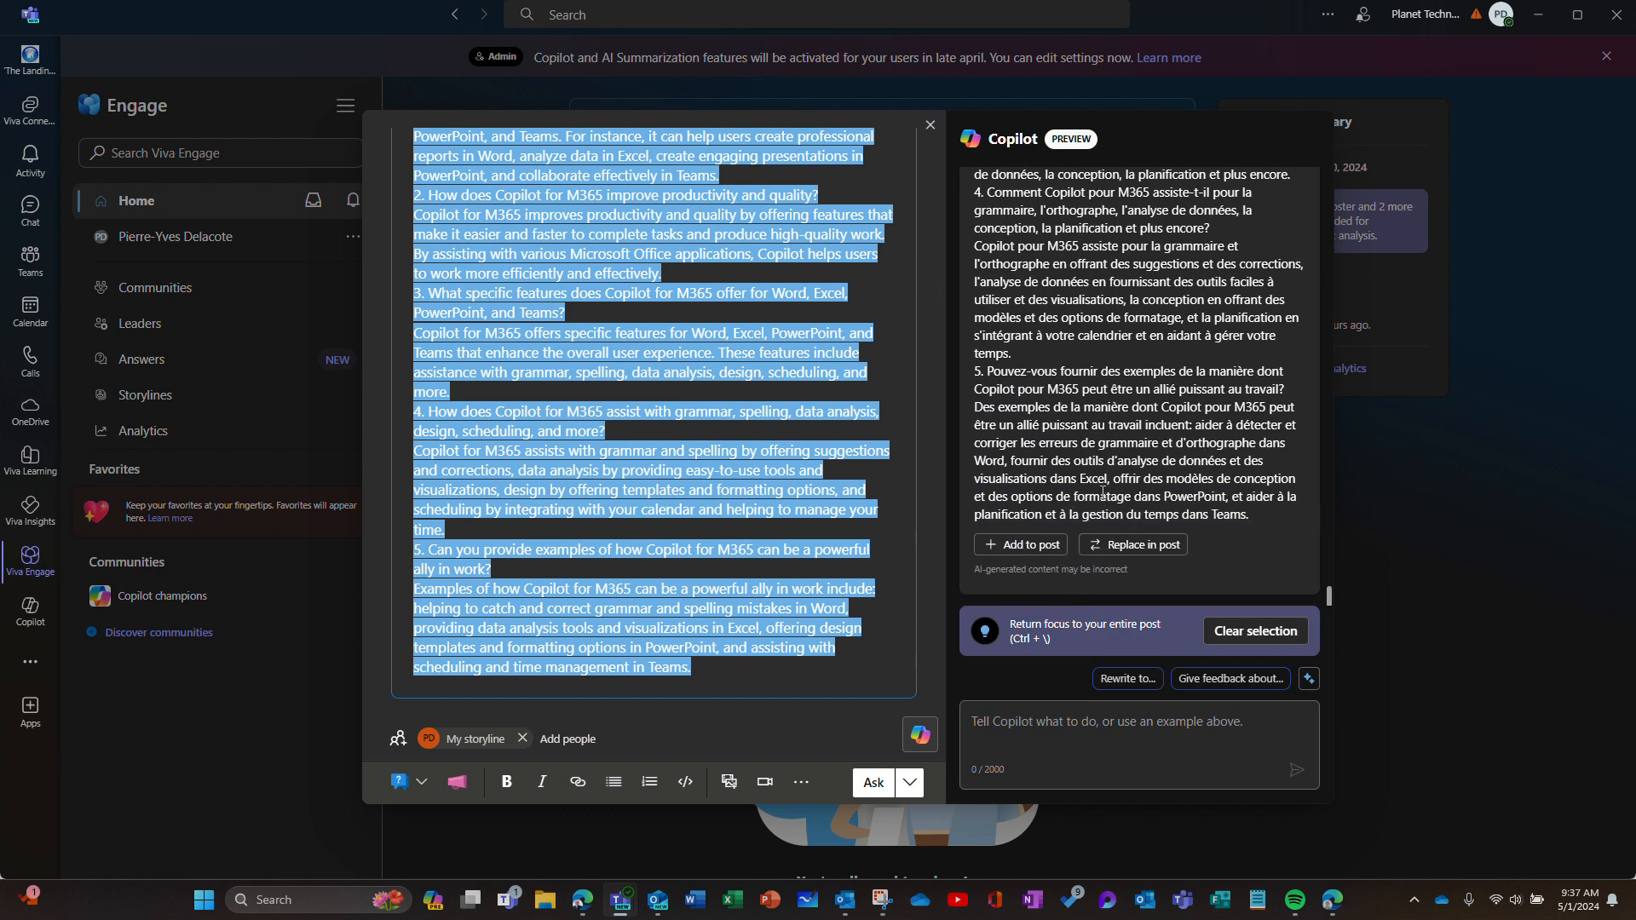
Review Copilot's French translation and add it to the post after the English text
scroll(1103, 492, up, 5)
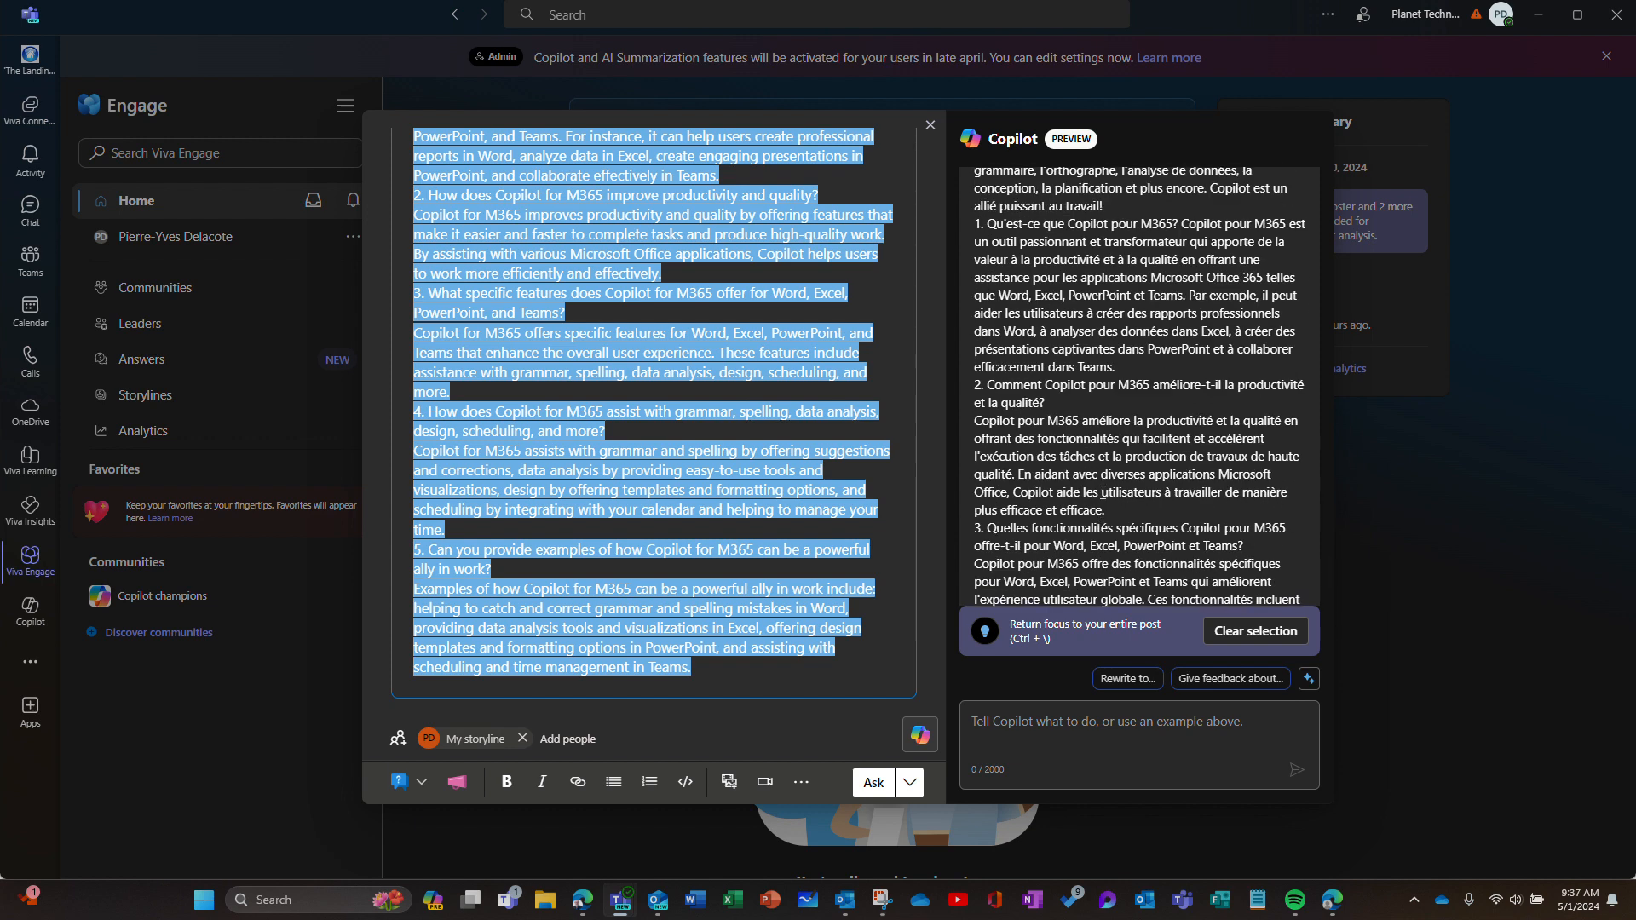
scroll(1102, 492, up, 3)
scroll(1103, 492, down, 3)
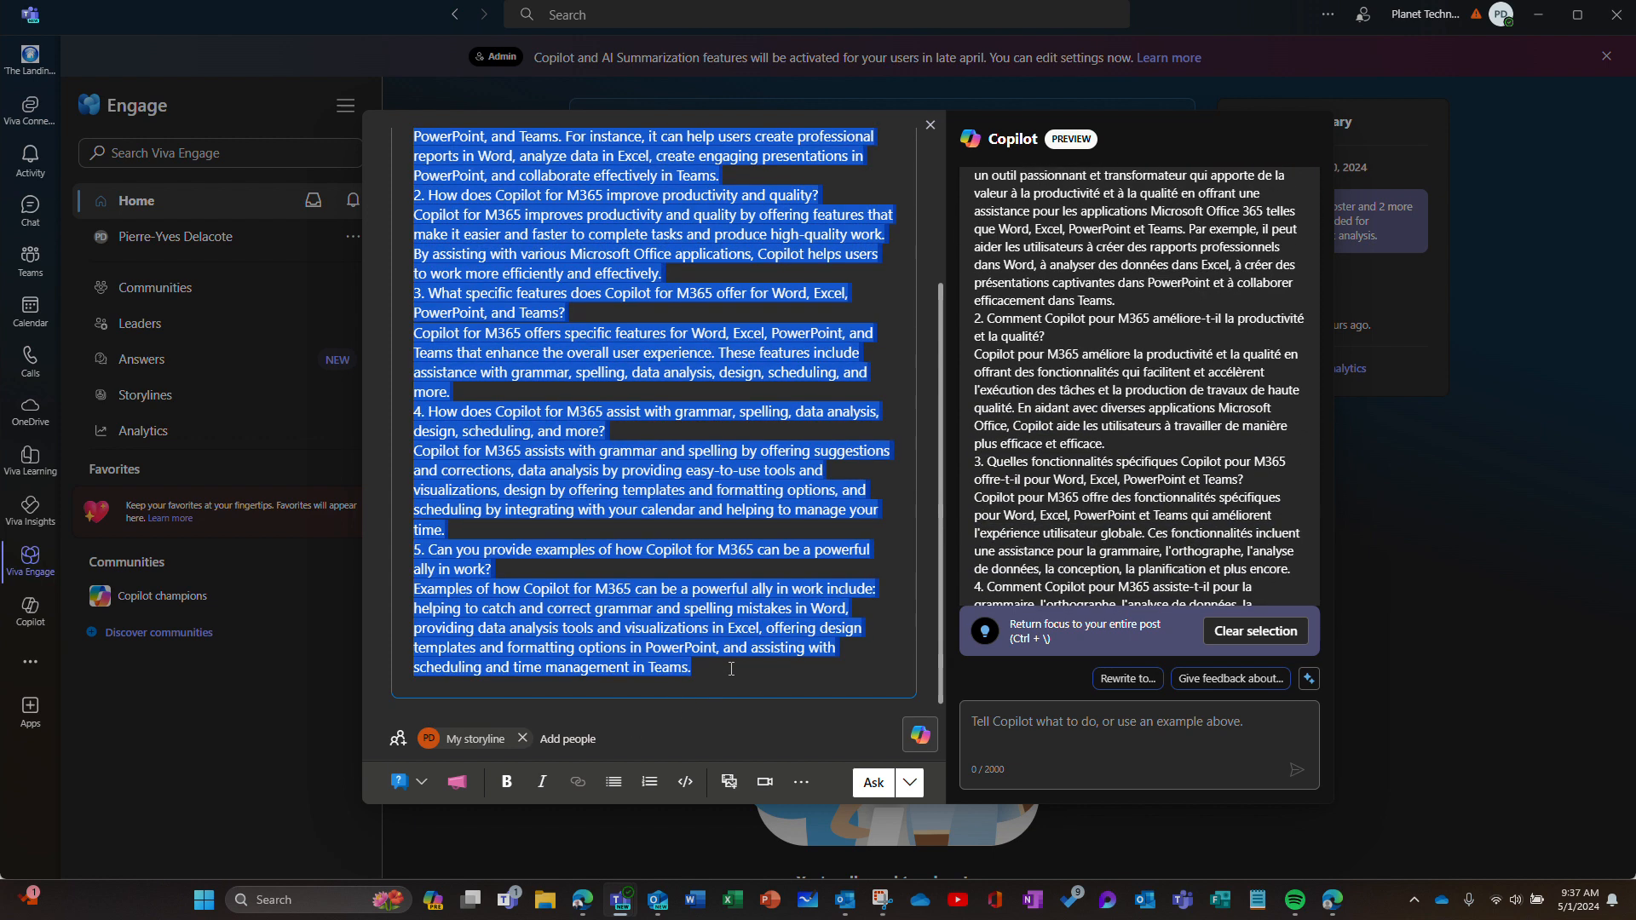
scroll(1151, 522, down, 5)
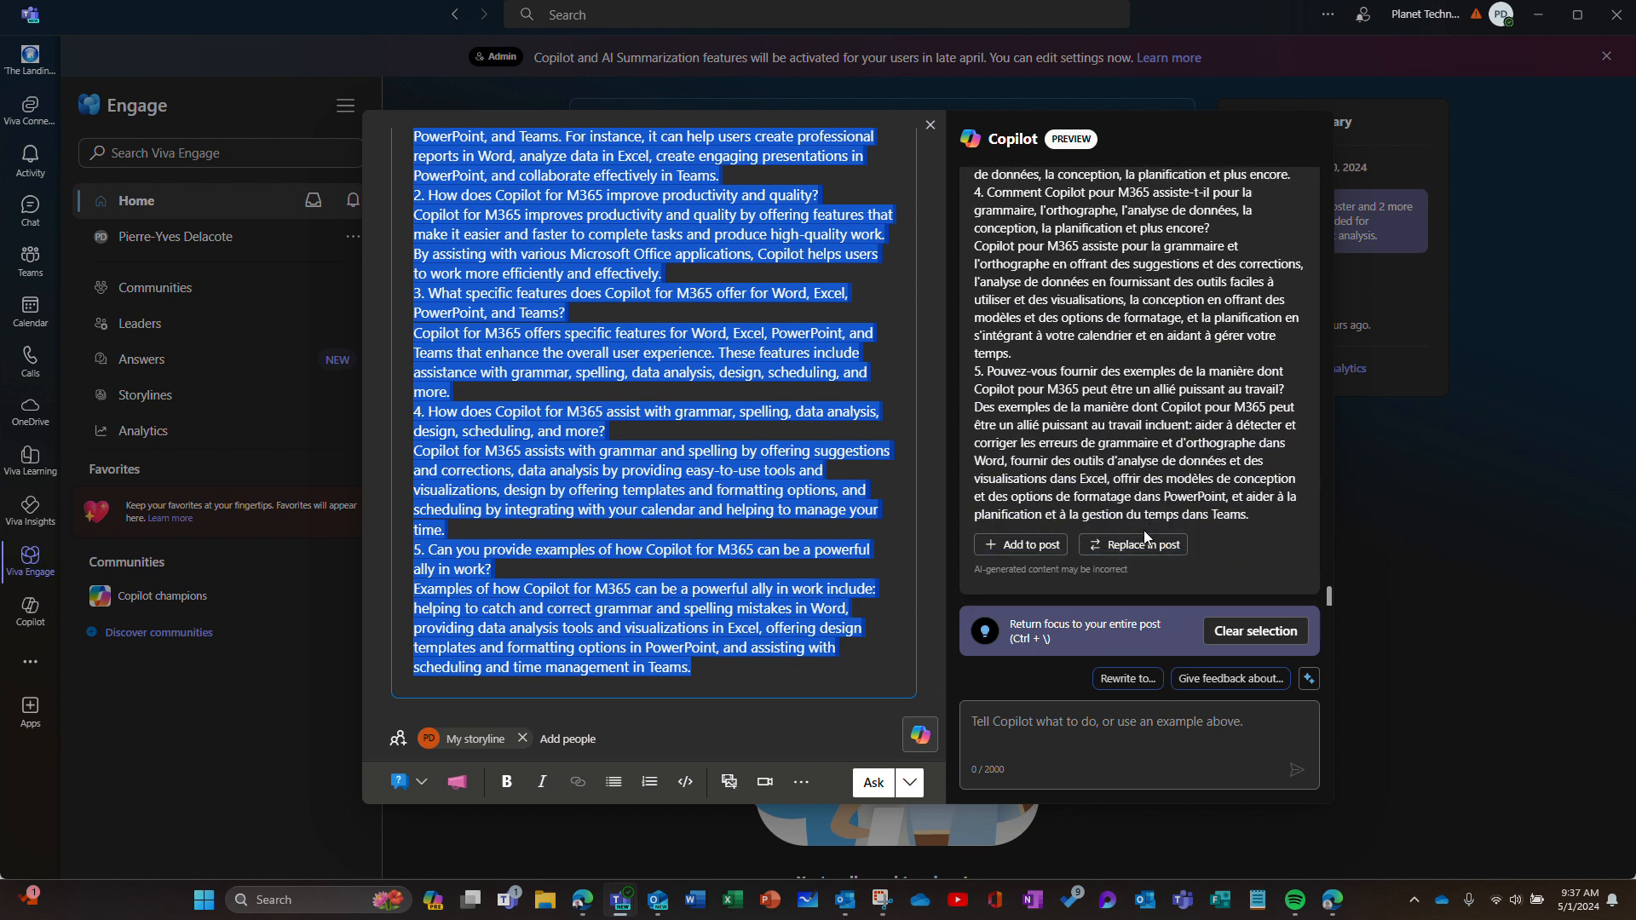
click(1054, 552)
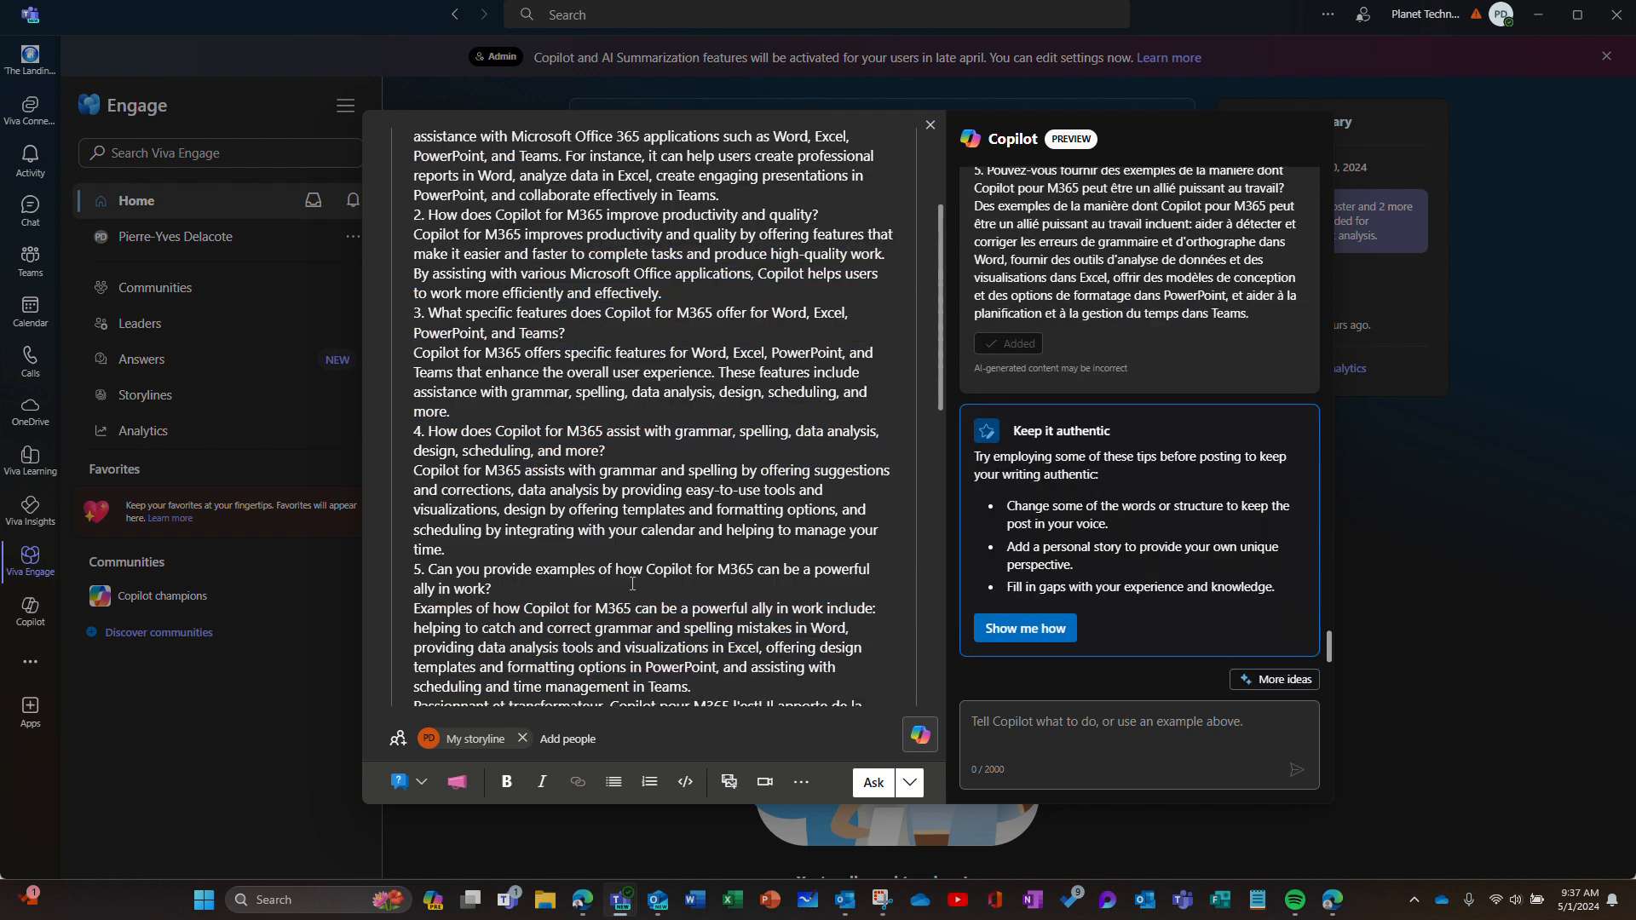
Insert two blank lines between the end of English answer 5 and the French introduction, and check the French text
scroll(588, 549, up, 1)
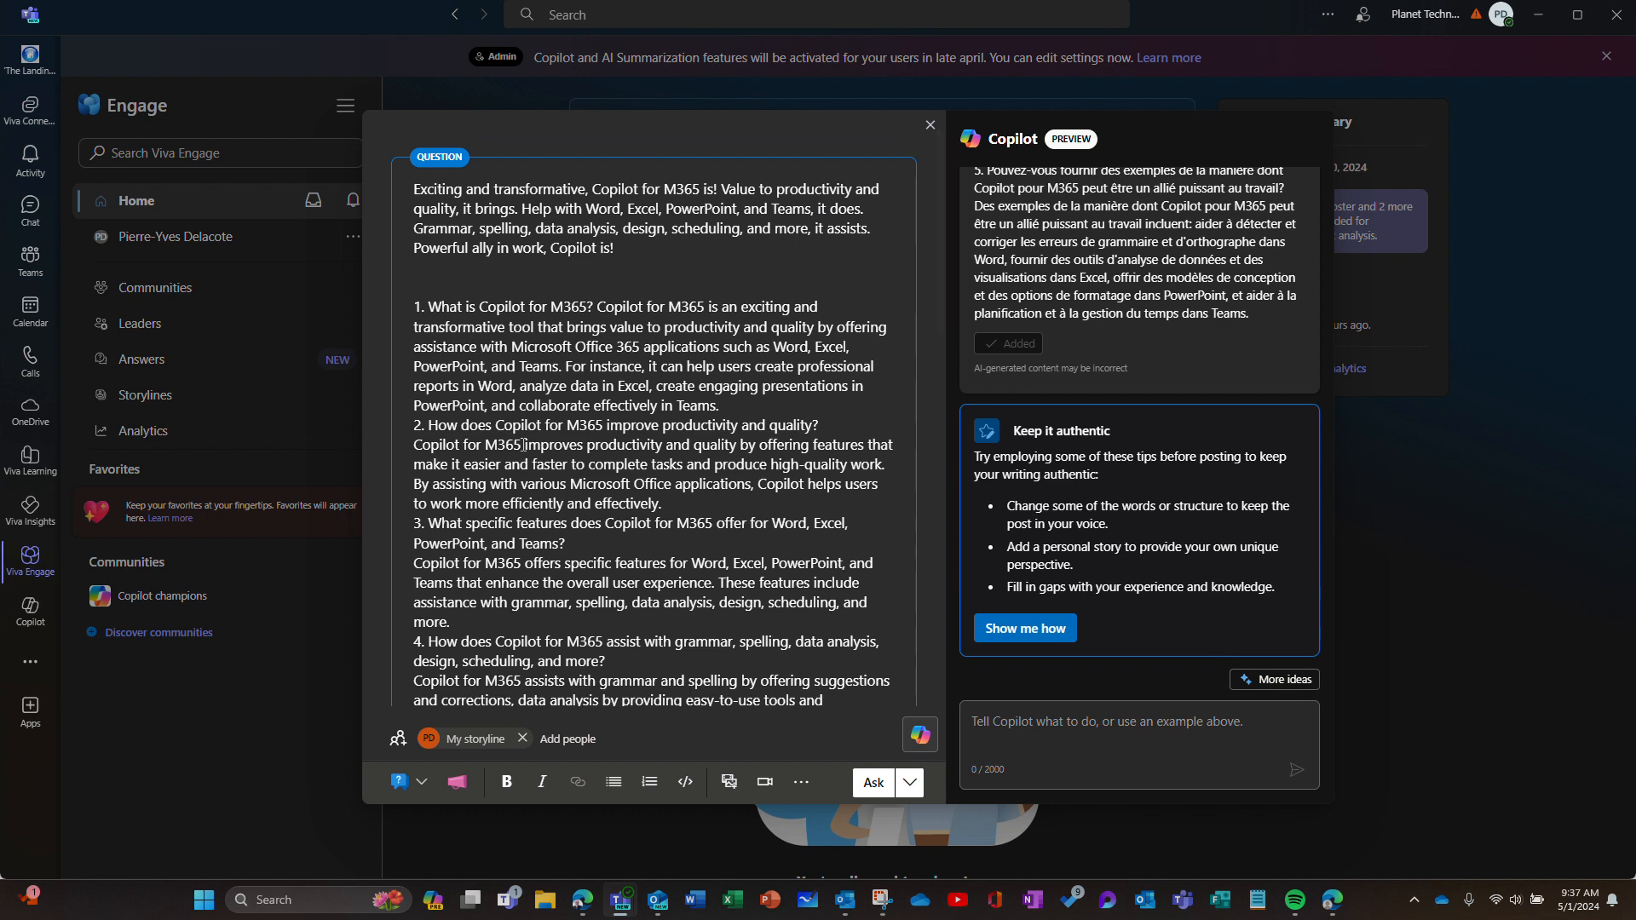
scroll(567, 461, down, 3)
scroll(567, 461, down, 3)
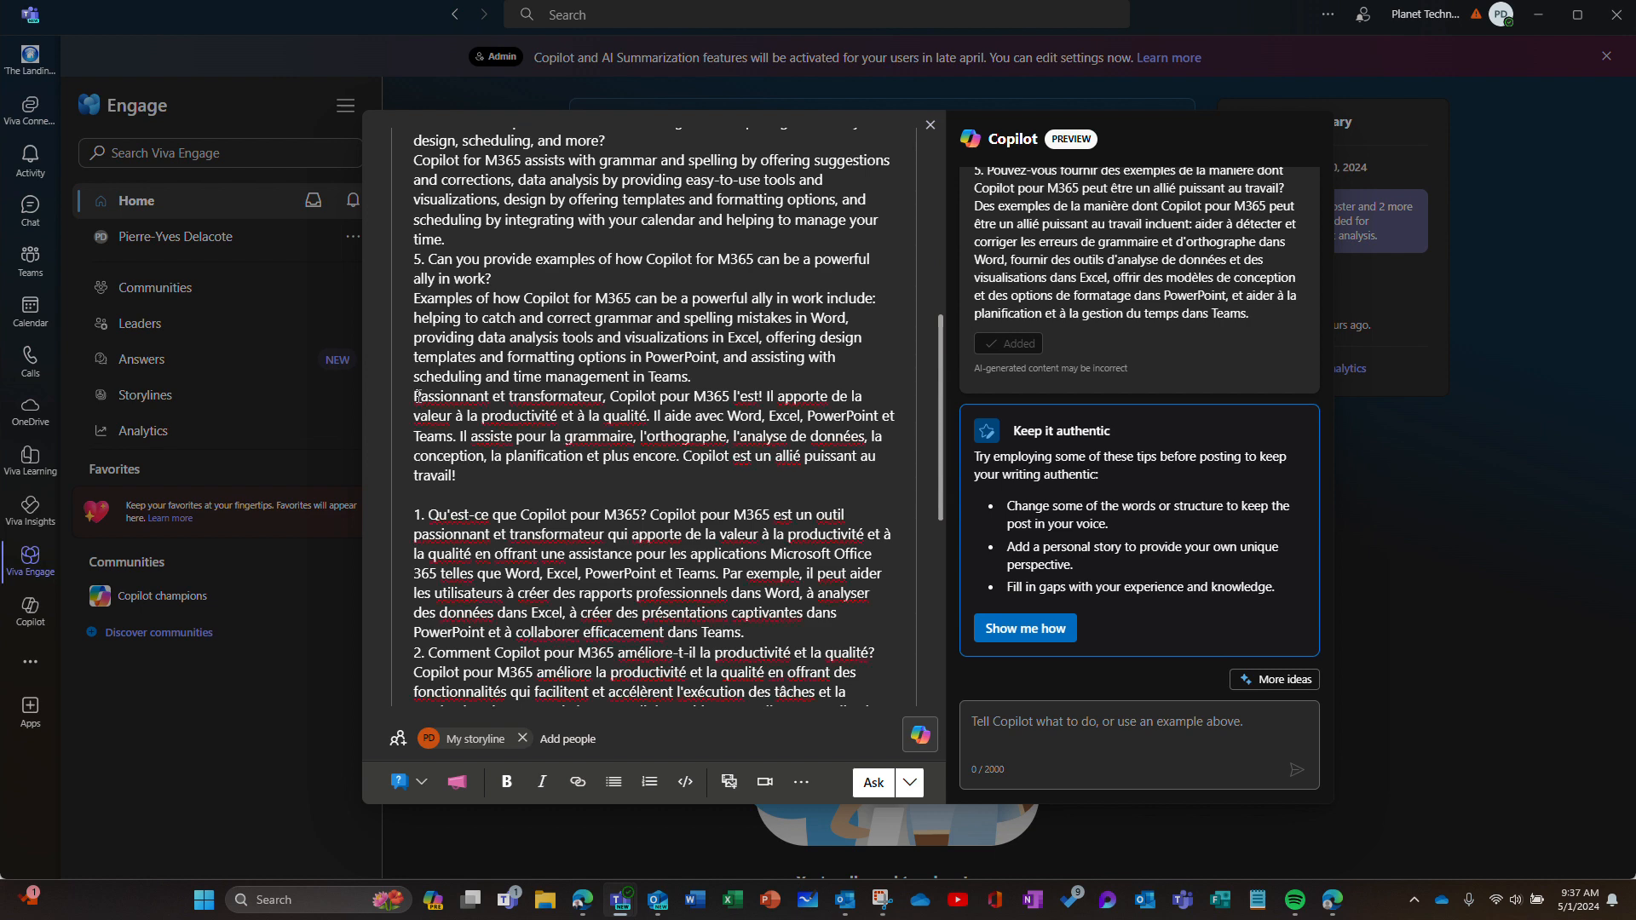
key(Return)
key(Return)
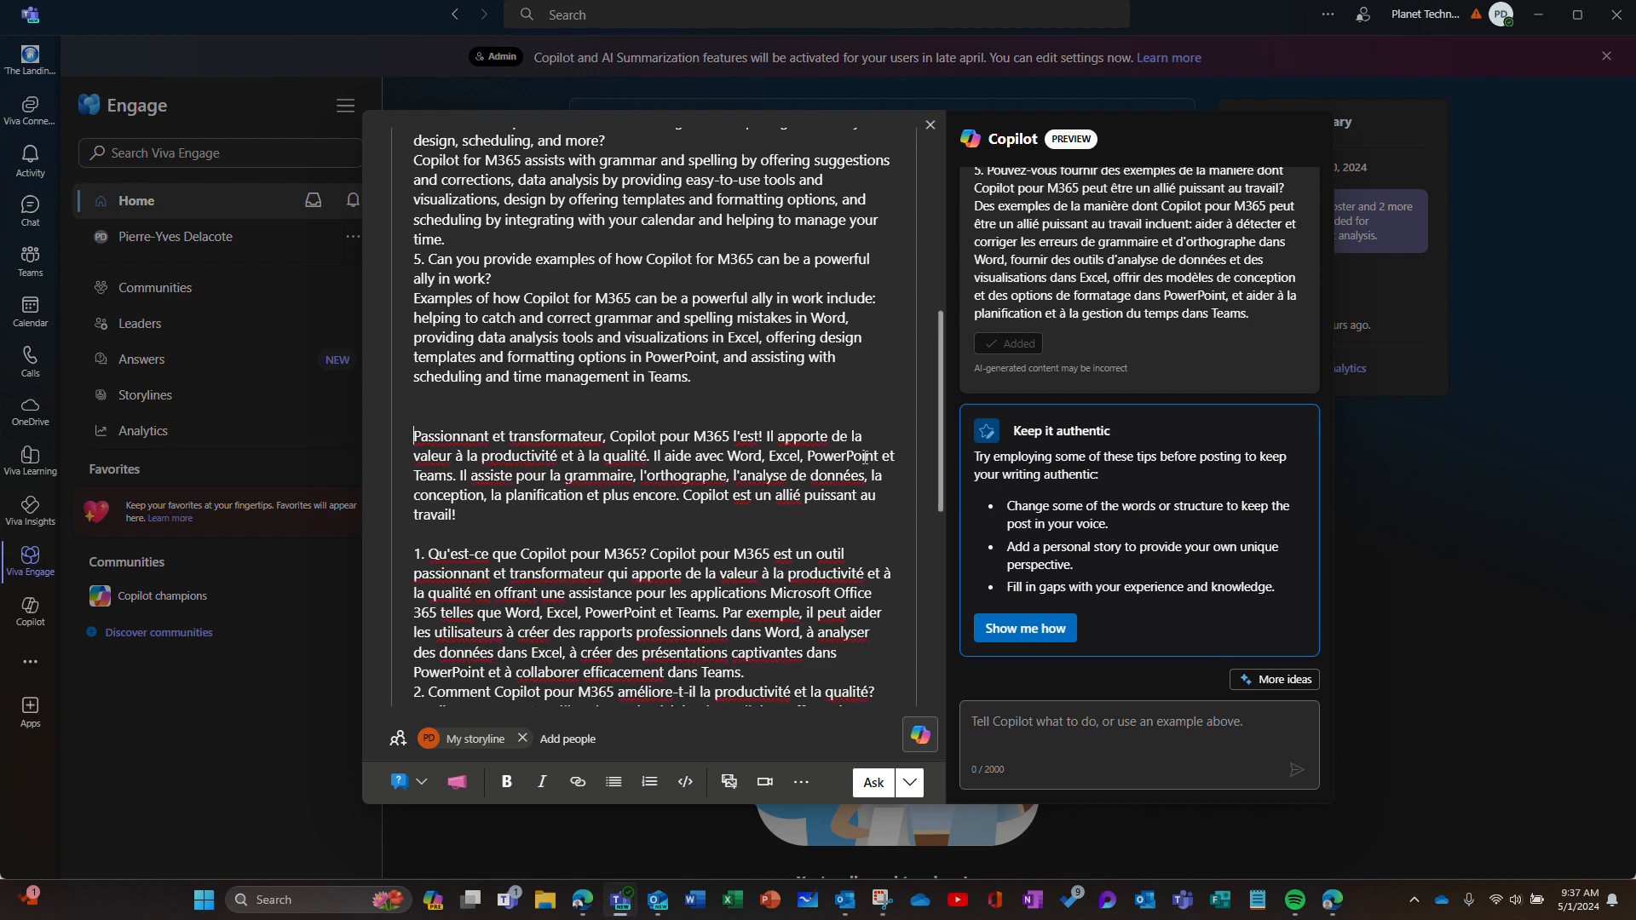
scroll(723, 596, down, 7)
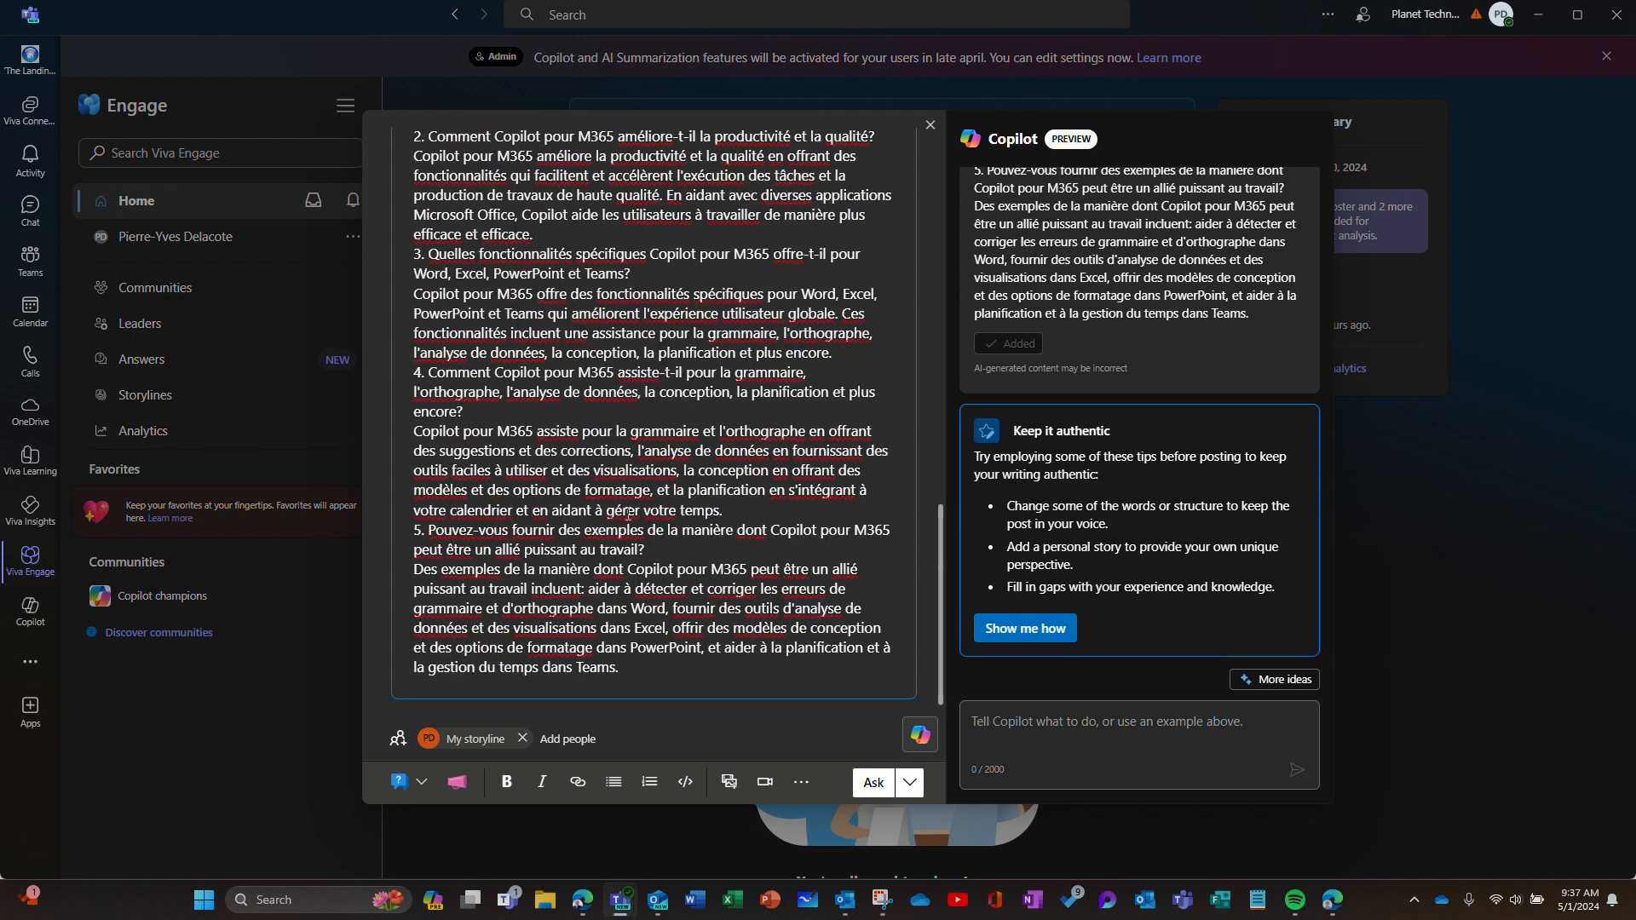
scroll(615, 505, up, 7)
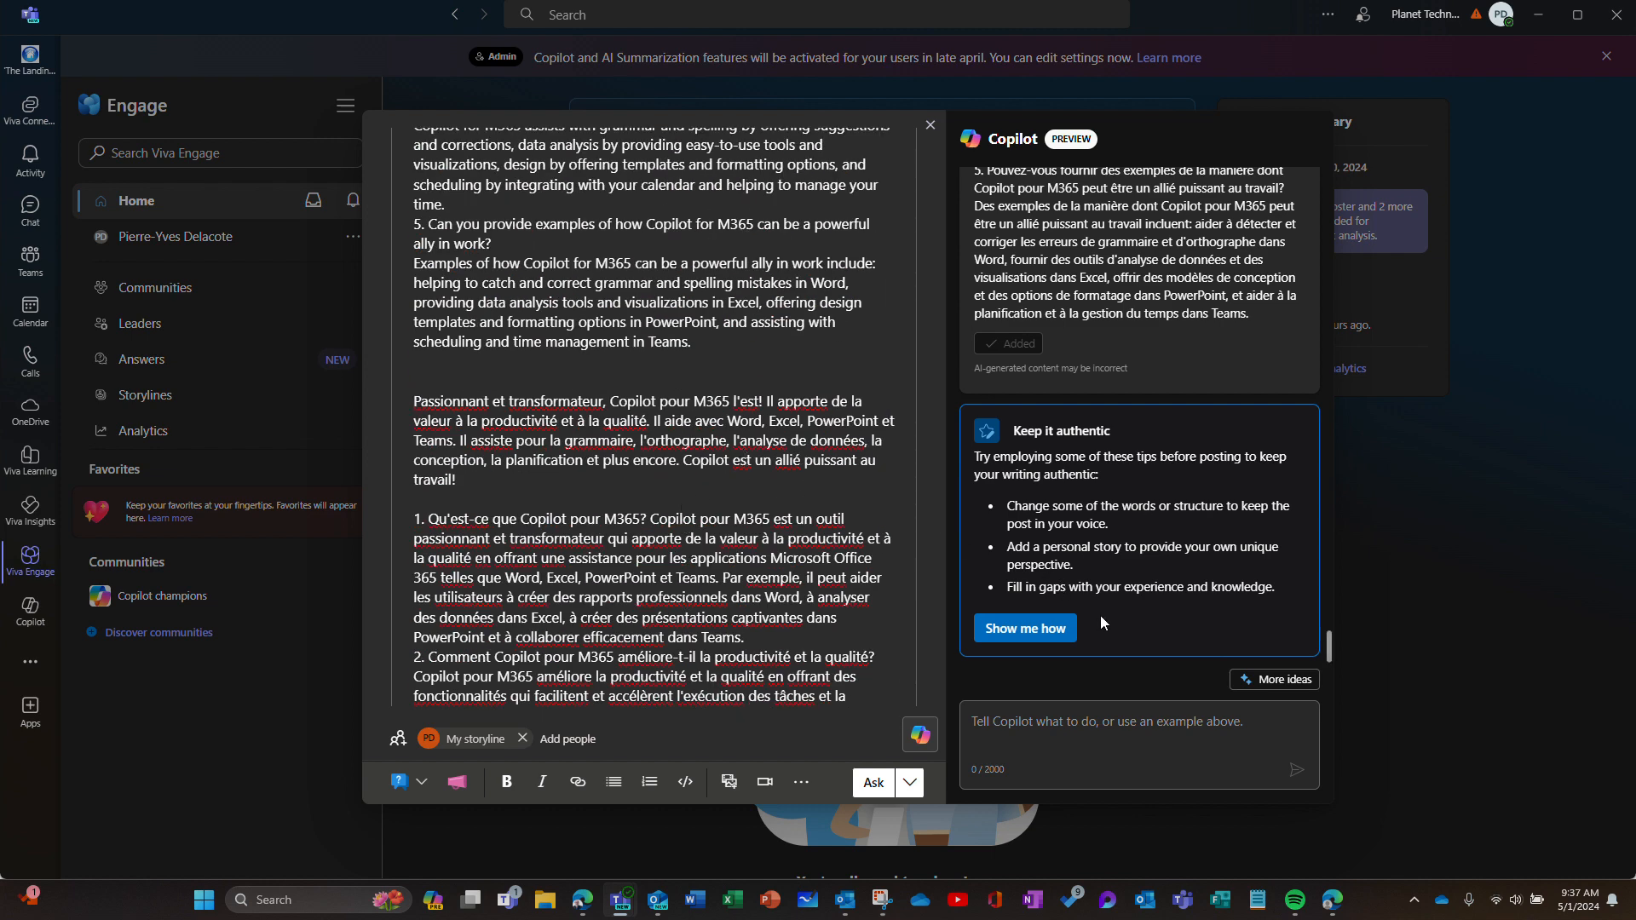
Have Copilot provide more examples of ways to ask for help writing a post, using its prompt guide, and read the suggestions
scroll(1108, 596, up, 6)
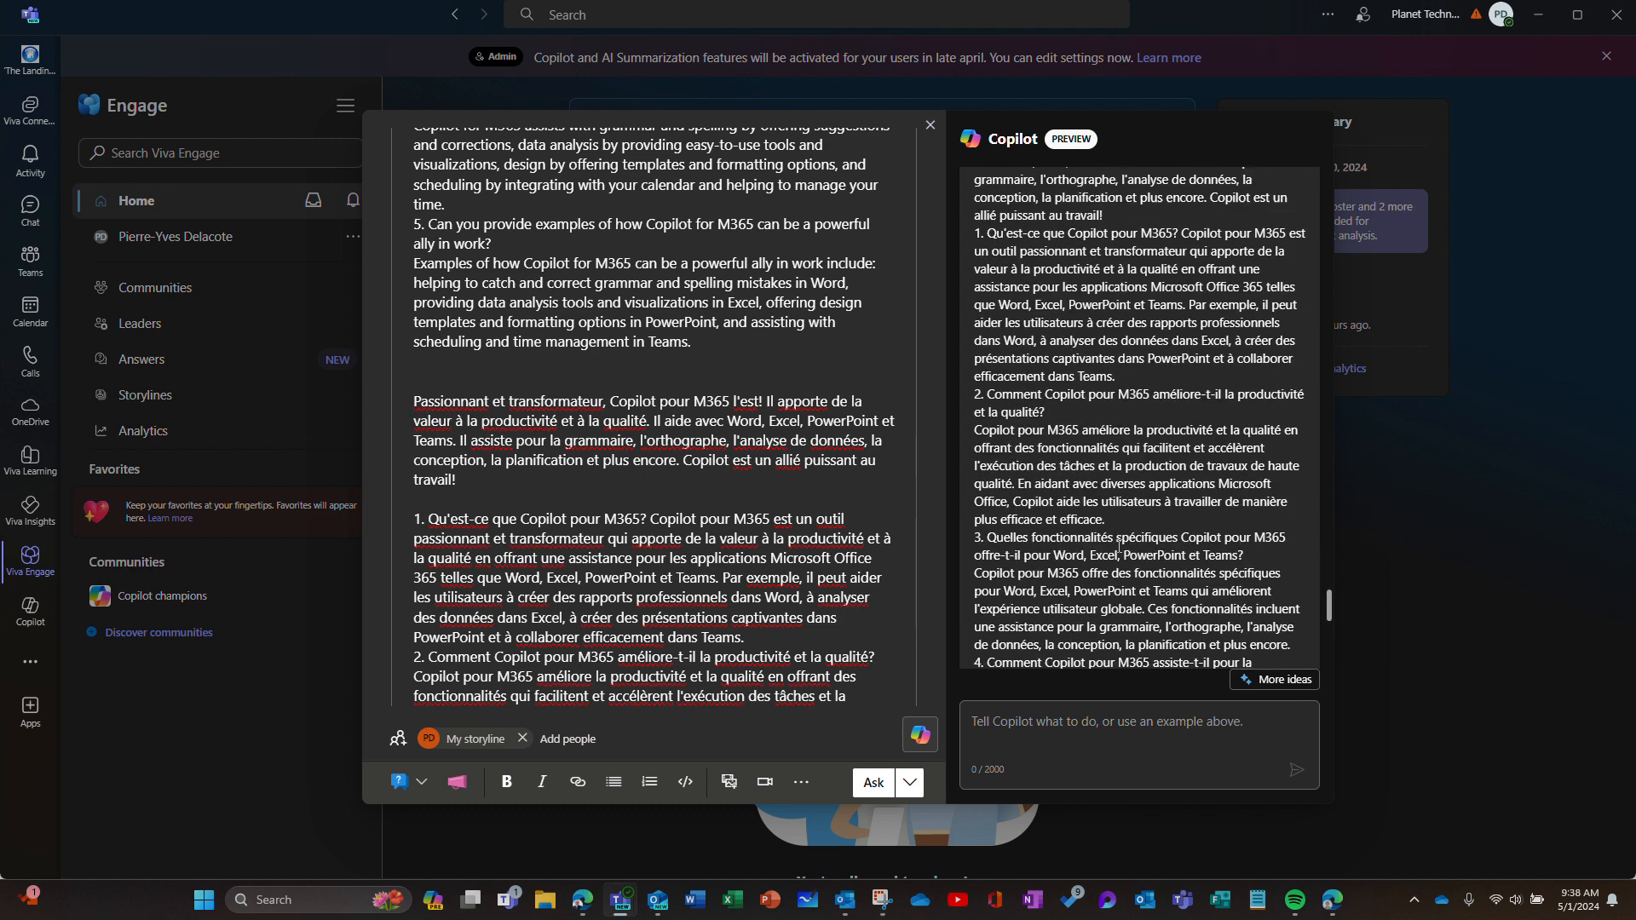
scroll(1118, 548, up, 5)
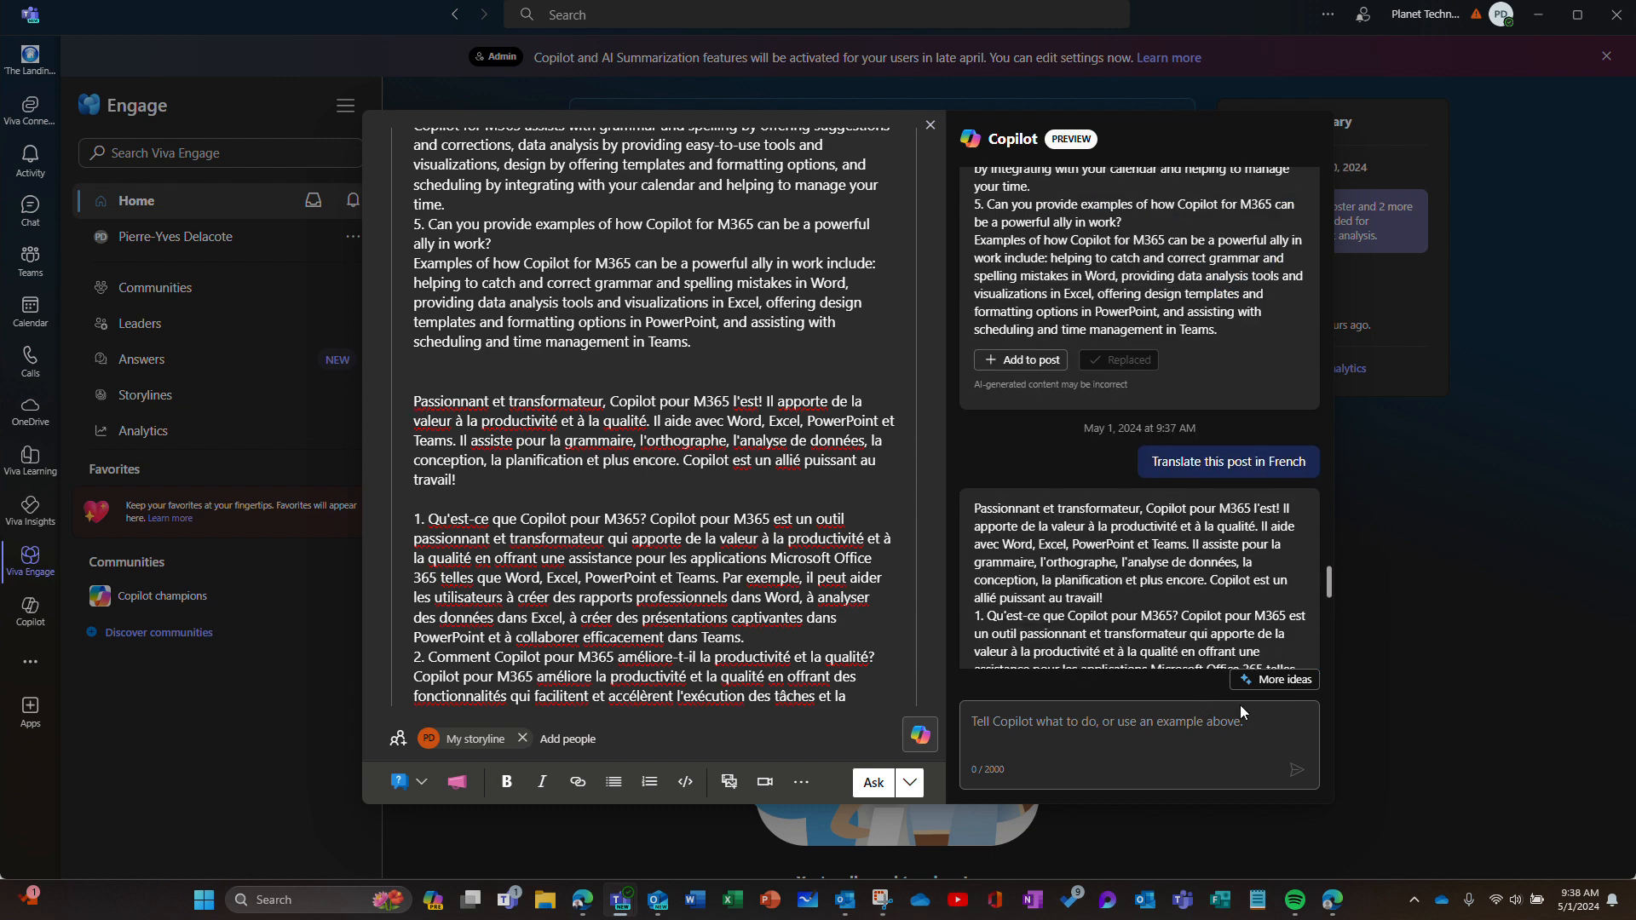
click(1278, 682)
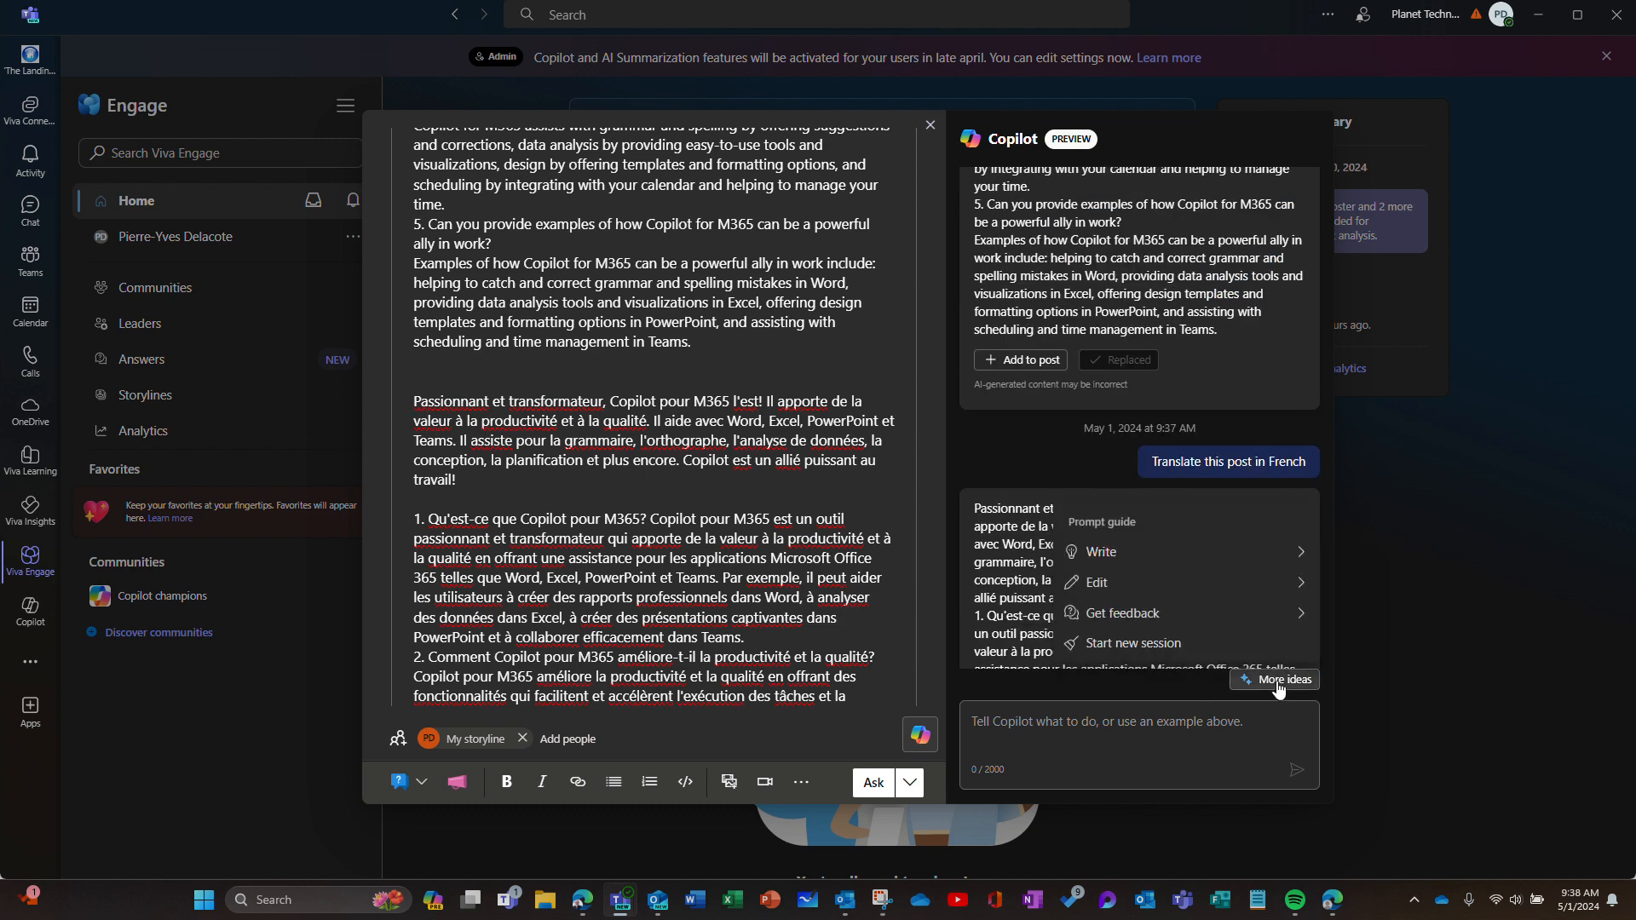
click(1196, 562)
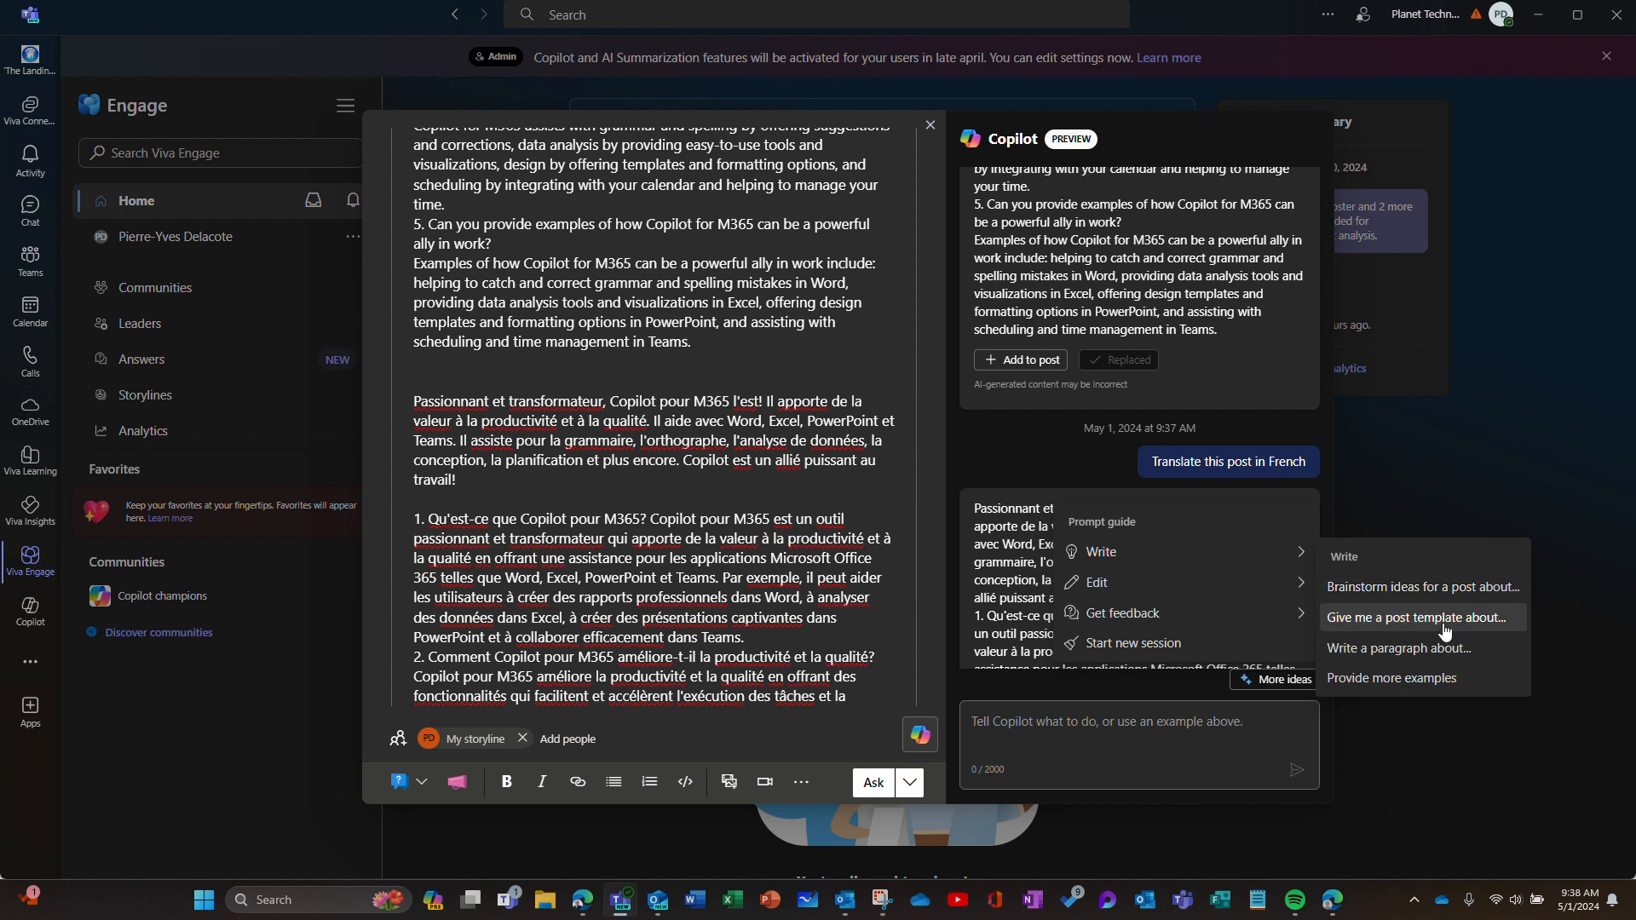
click(1427, 685)
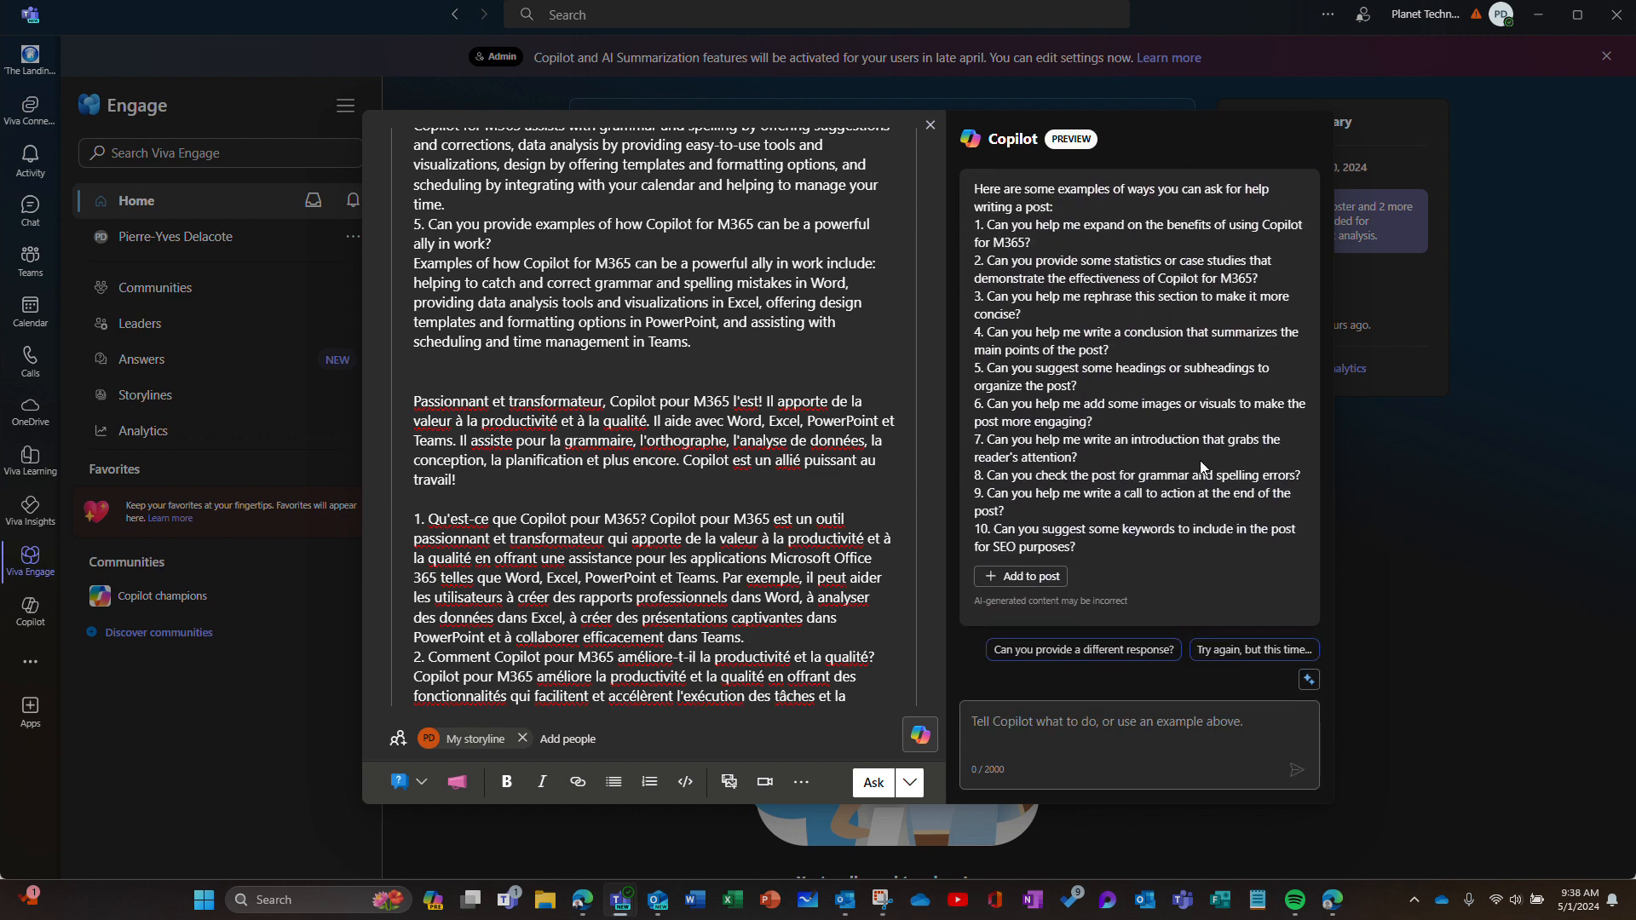
scroll(1200, 460, up, 3)
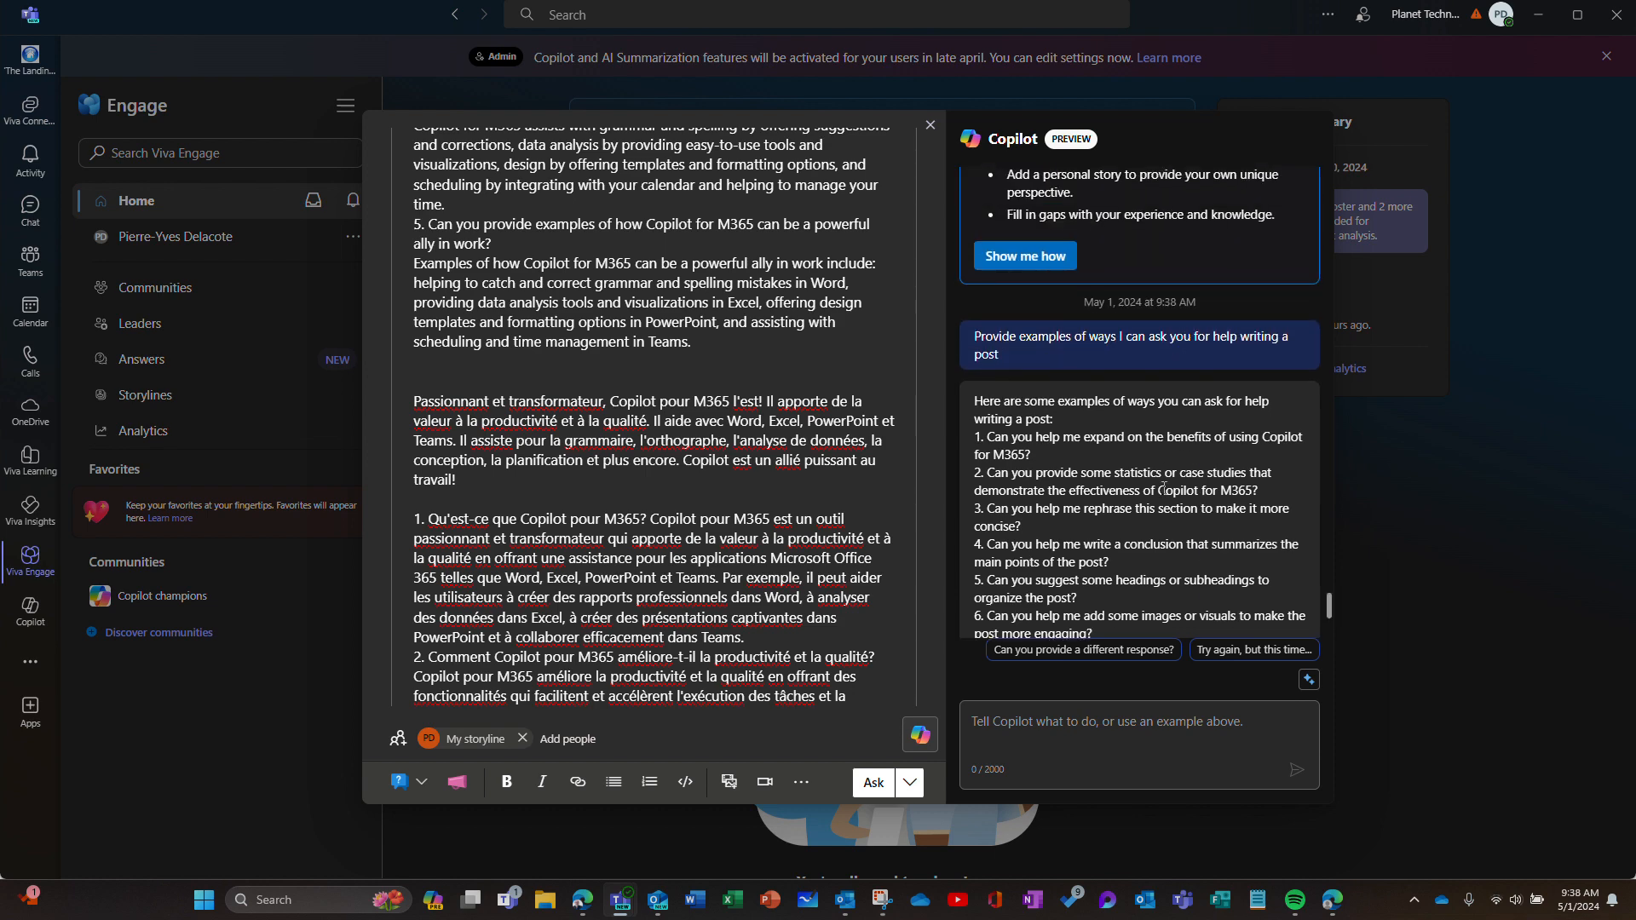
scroll(1163, 488, down, 3)
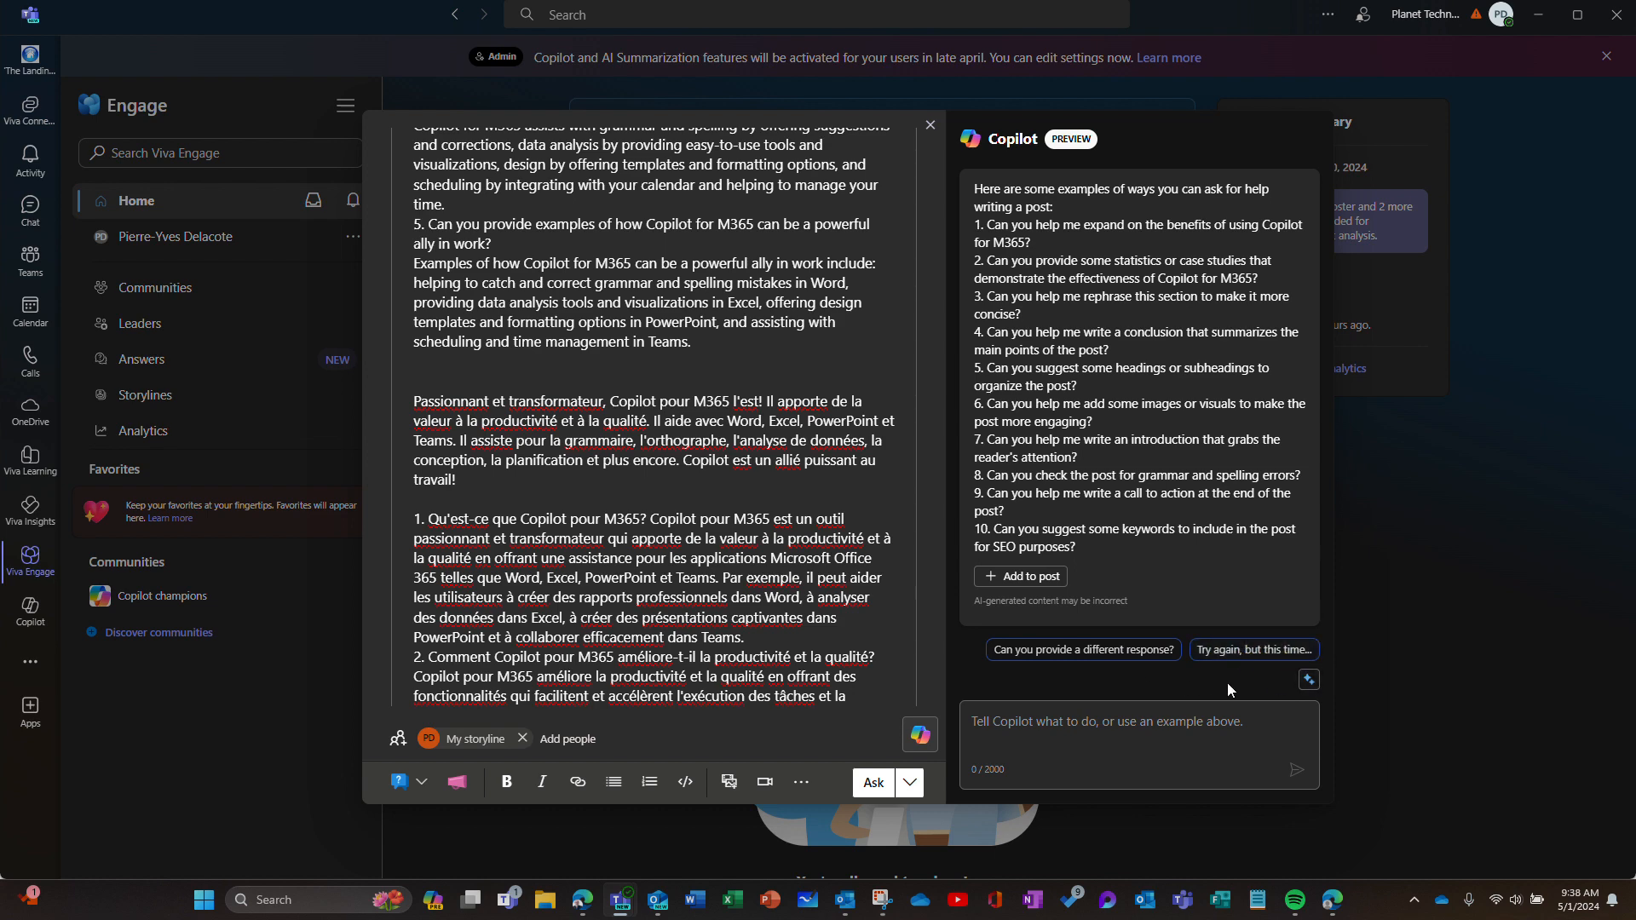
Ask Copilot for feedback on how to make the draft more engaging, and review its suggestions
click(1310, 681)
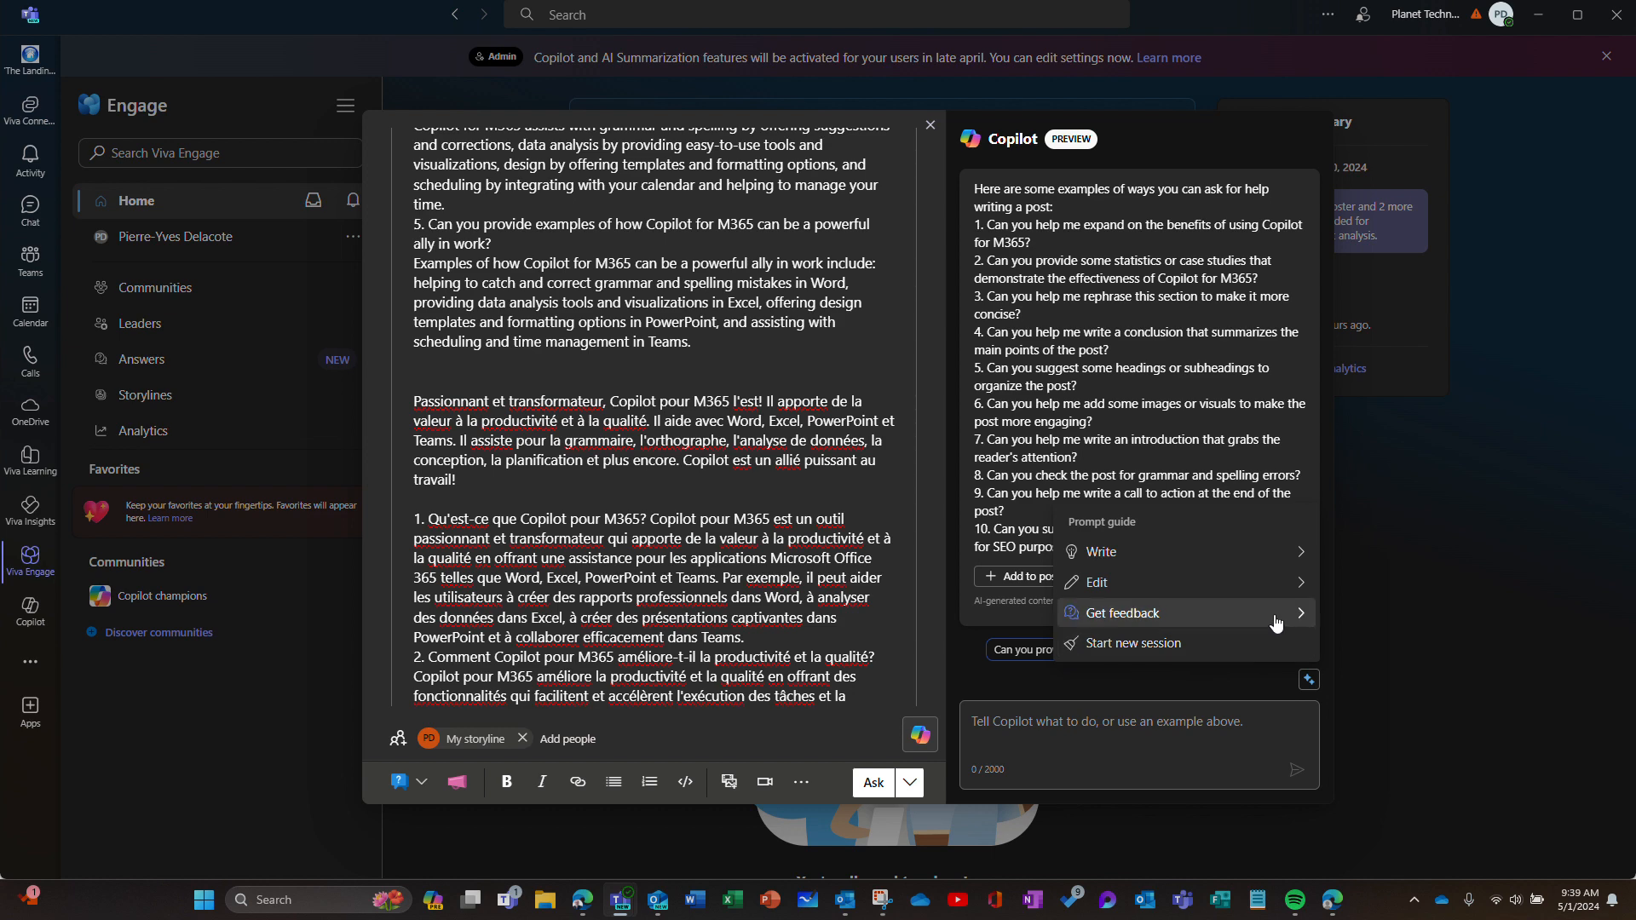
mouse_move(1275, 624)
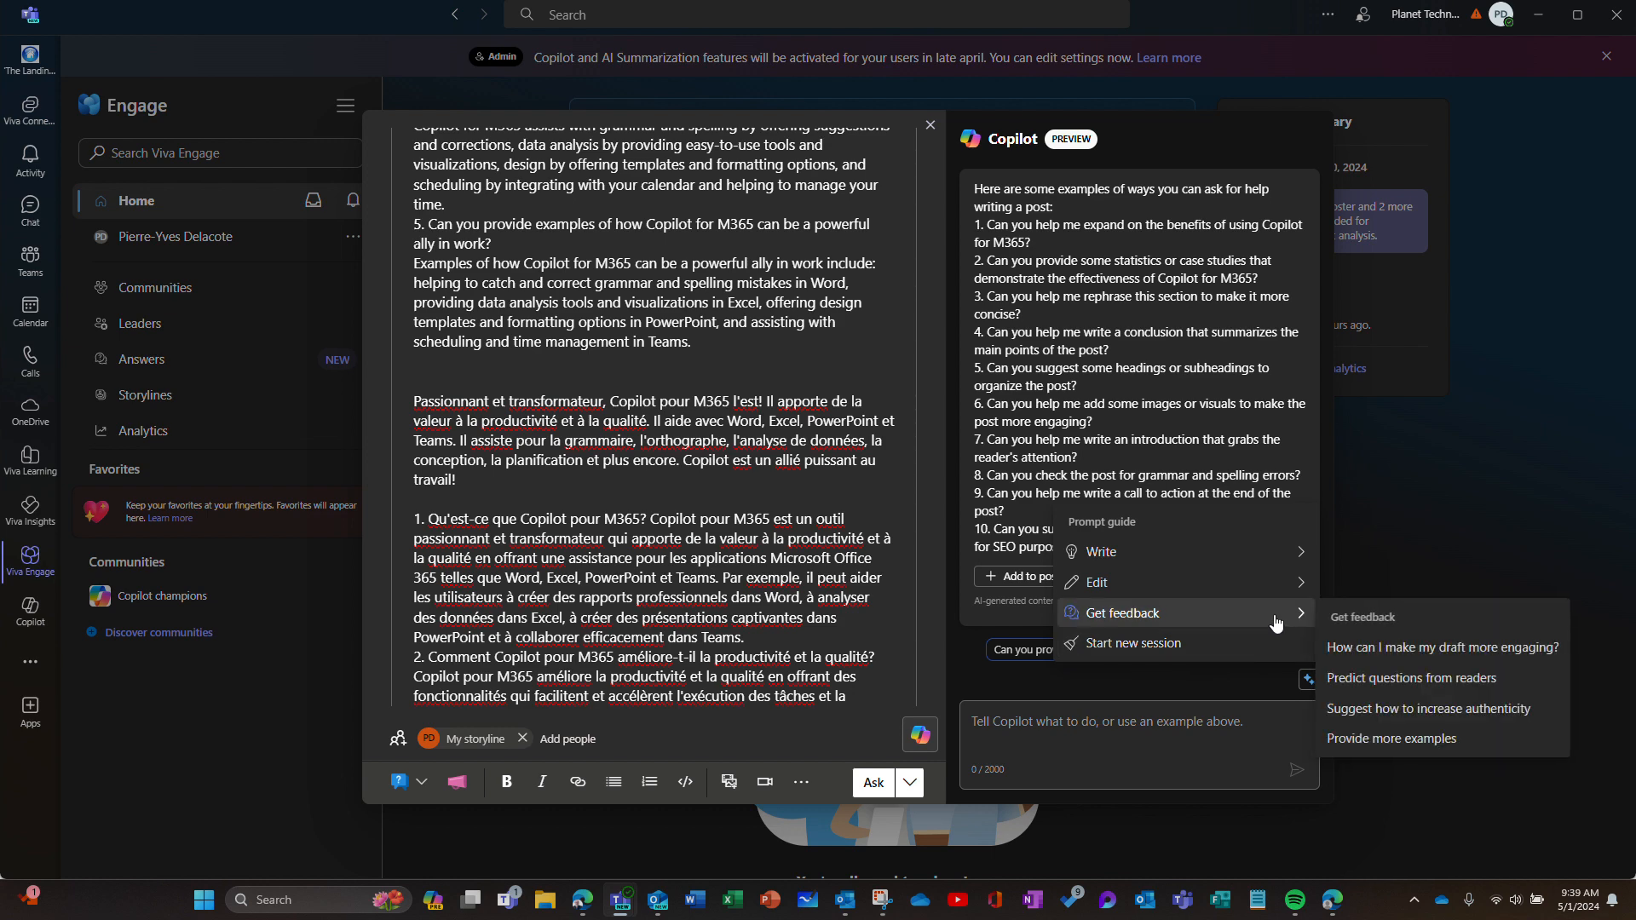
click(1448, 649)
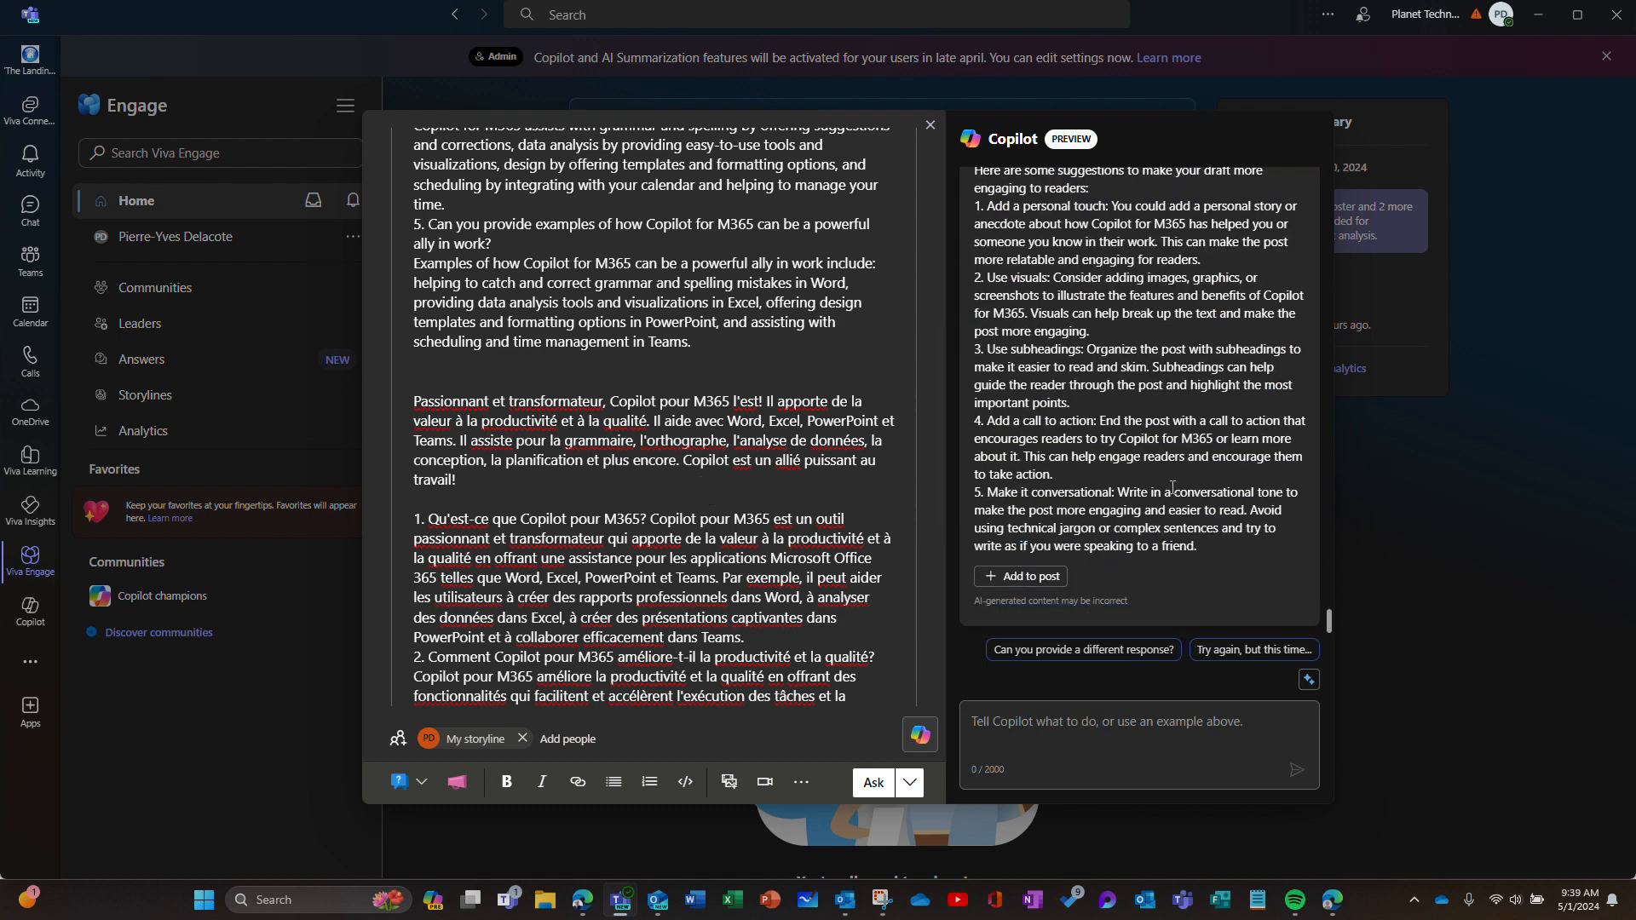
scroll(1173, 487, up, 2)
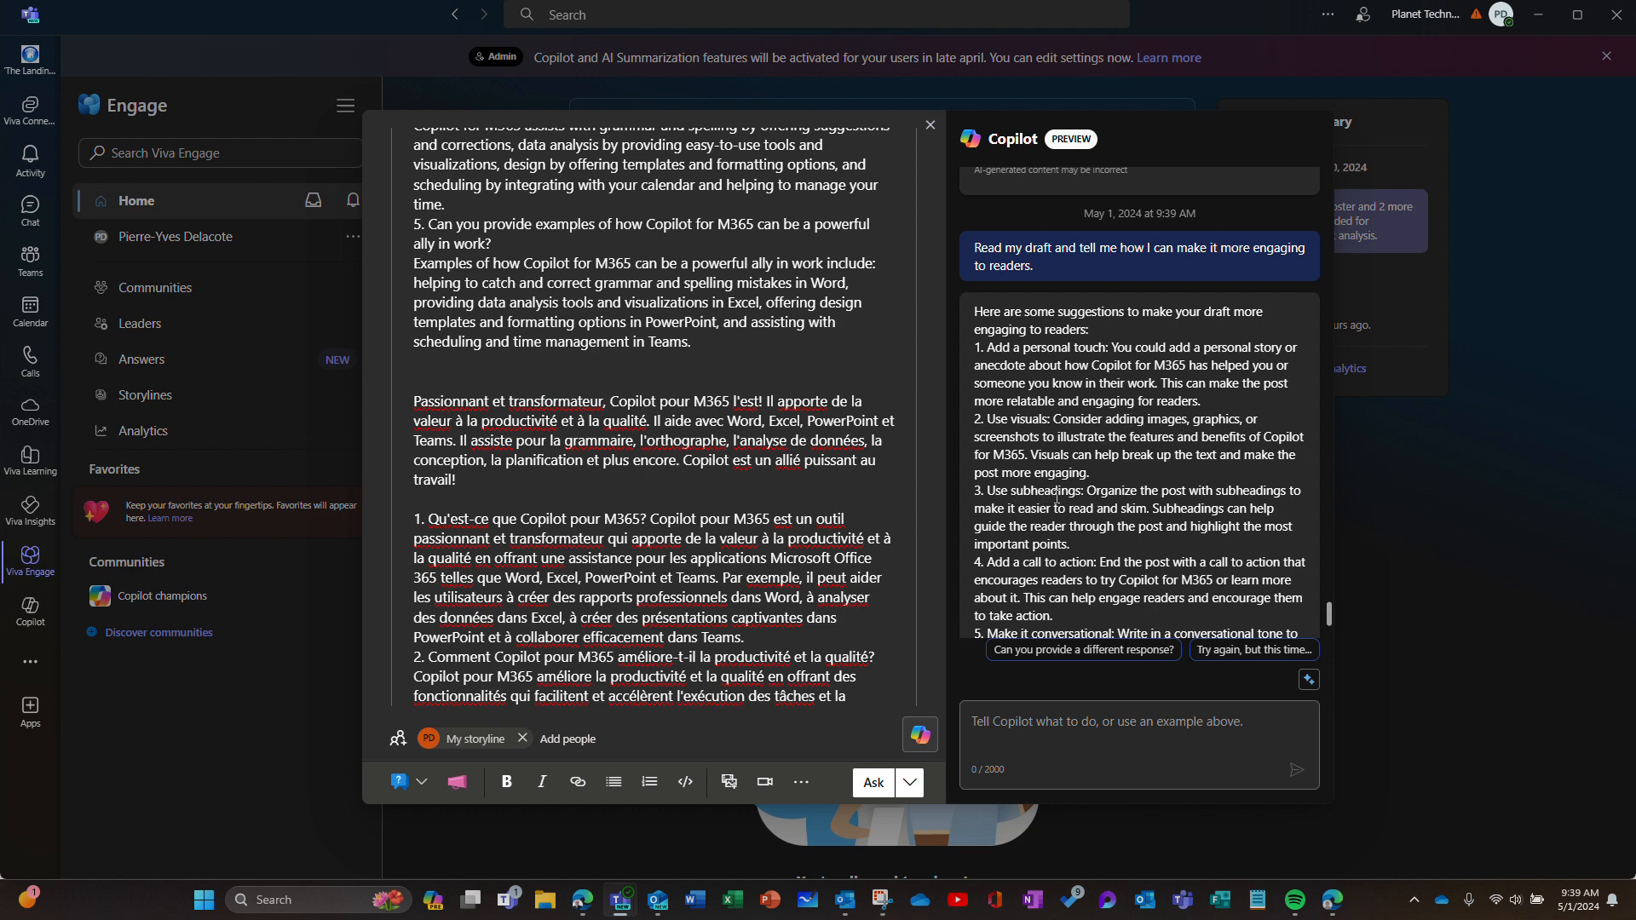
scroll(1159, 517, down, 2)
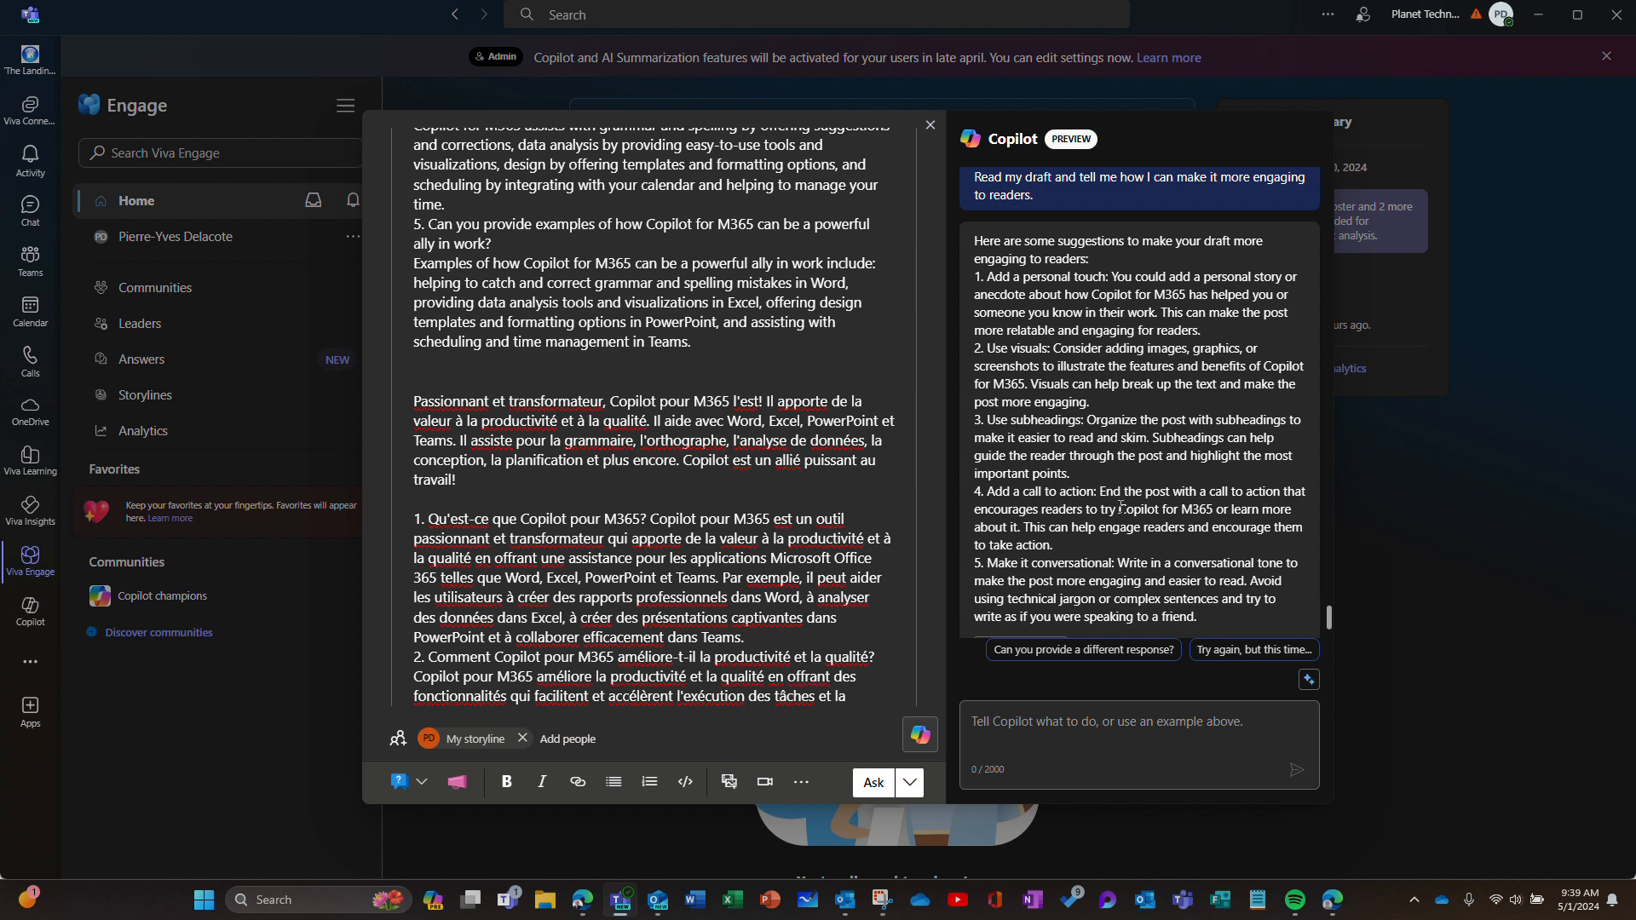
scroll(1133, 545, down, 2)
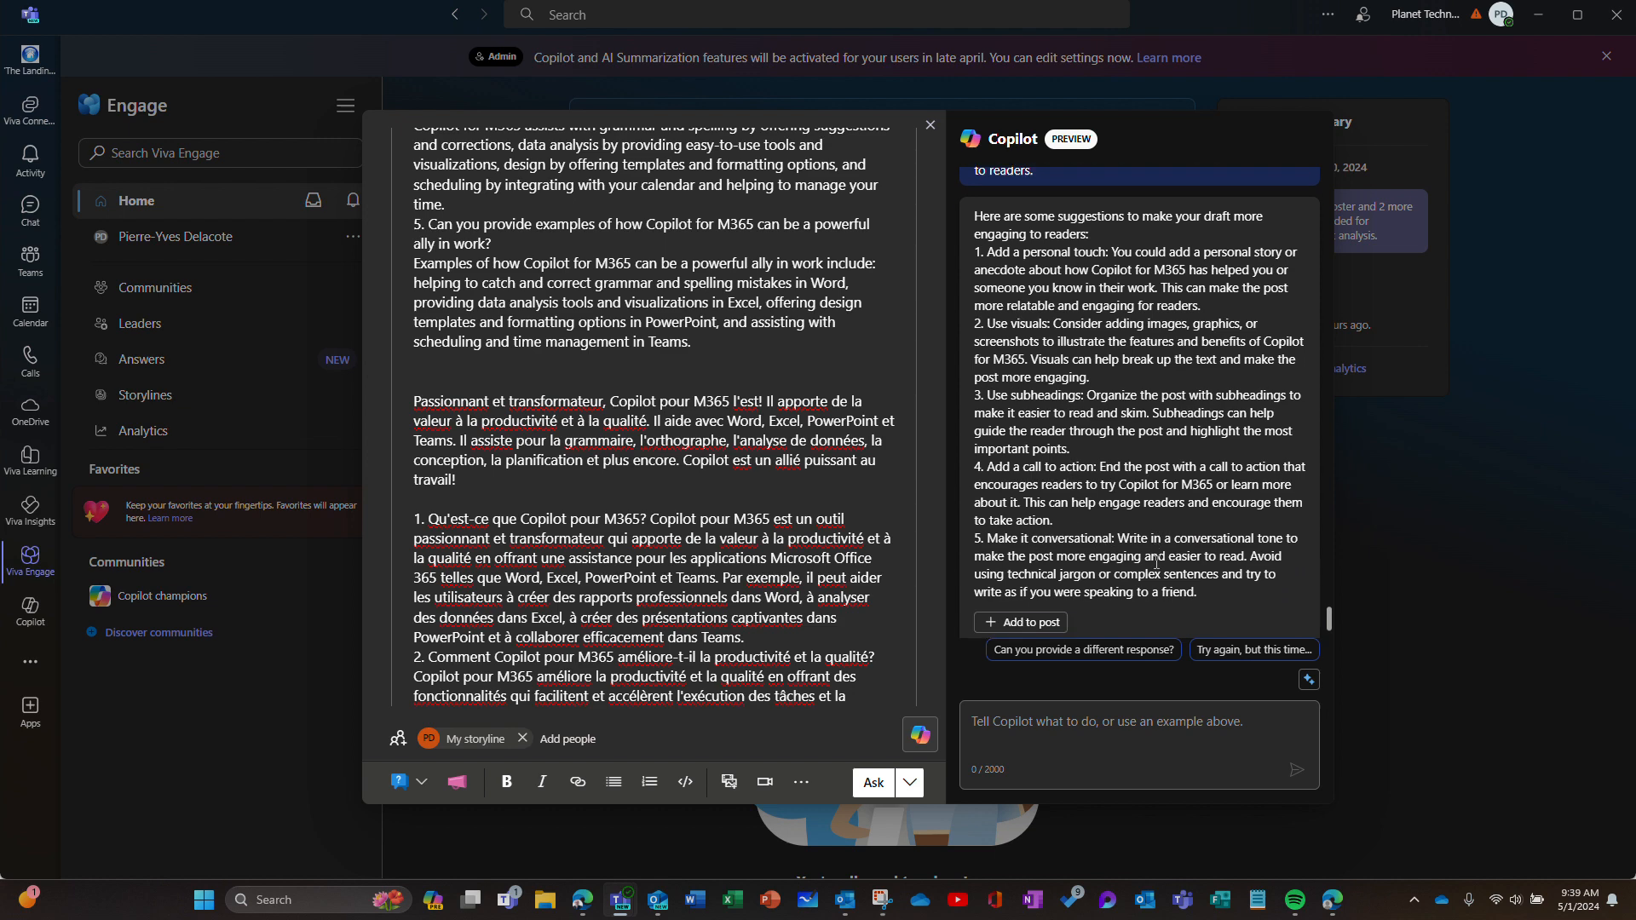
scroll(1120, 546, up, 10)
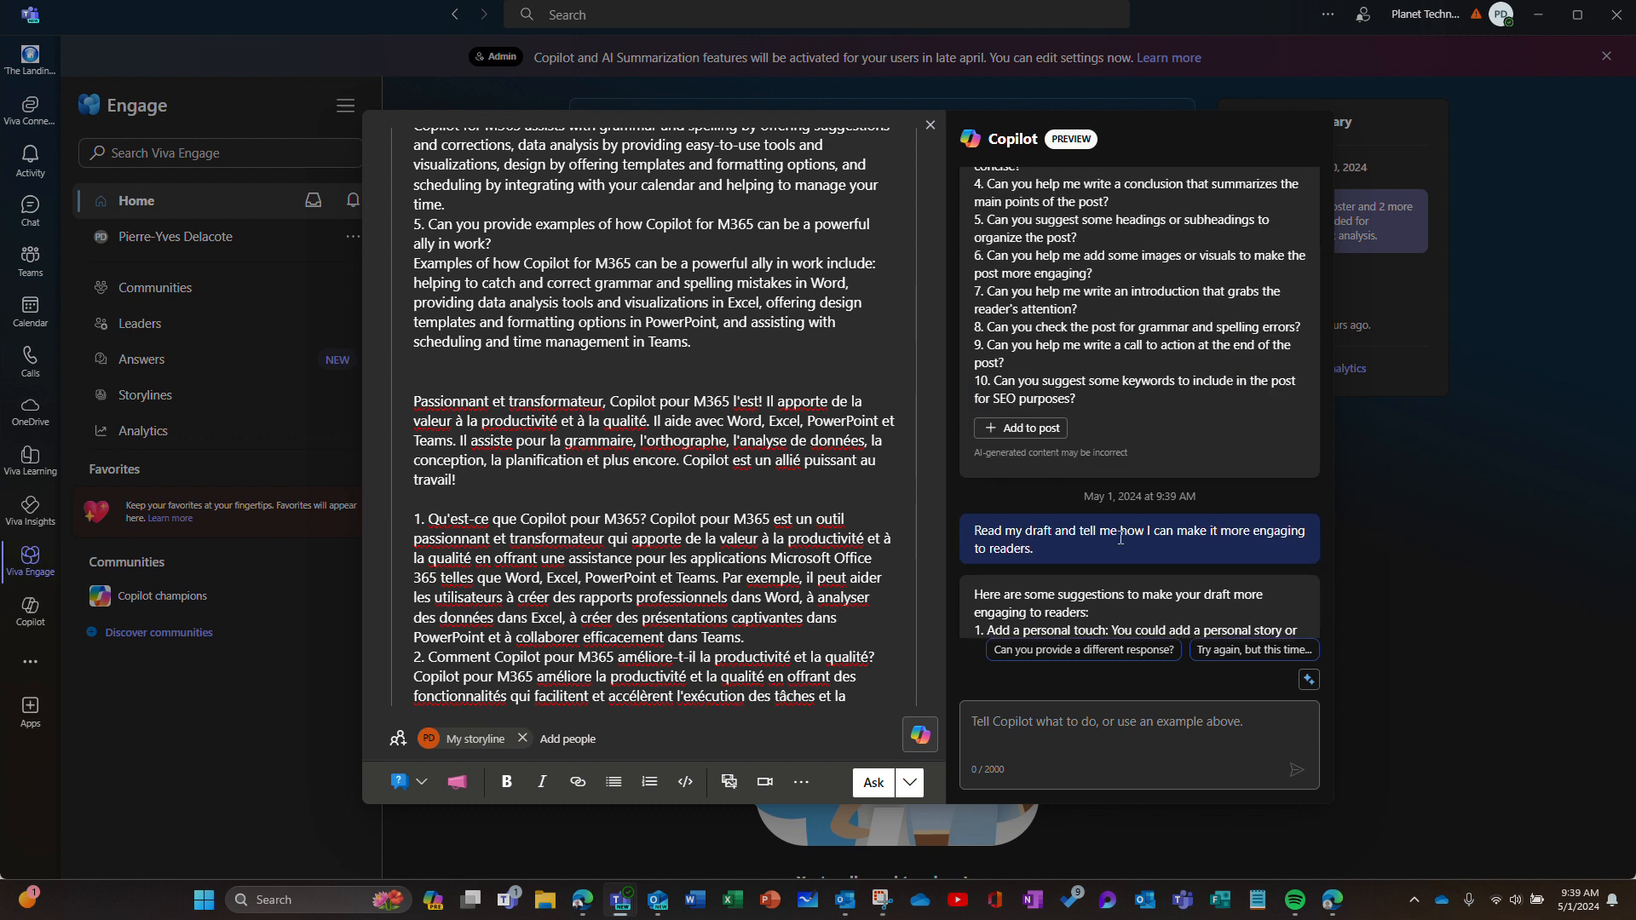
Ask Copilot to fix spelling and grammar in the draft with the prompt guide's editing suggestion
click(1308, 682)
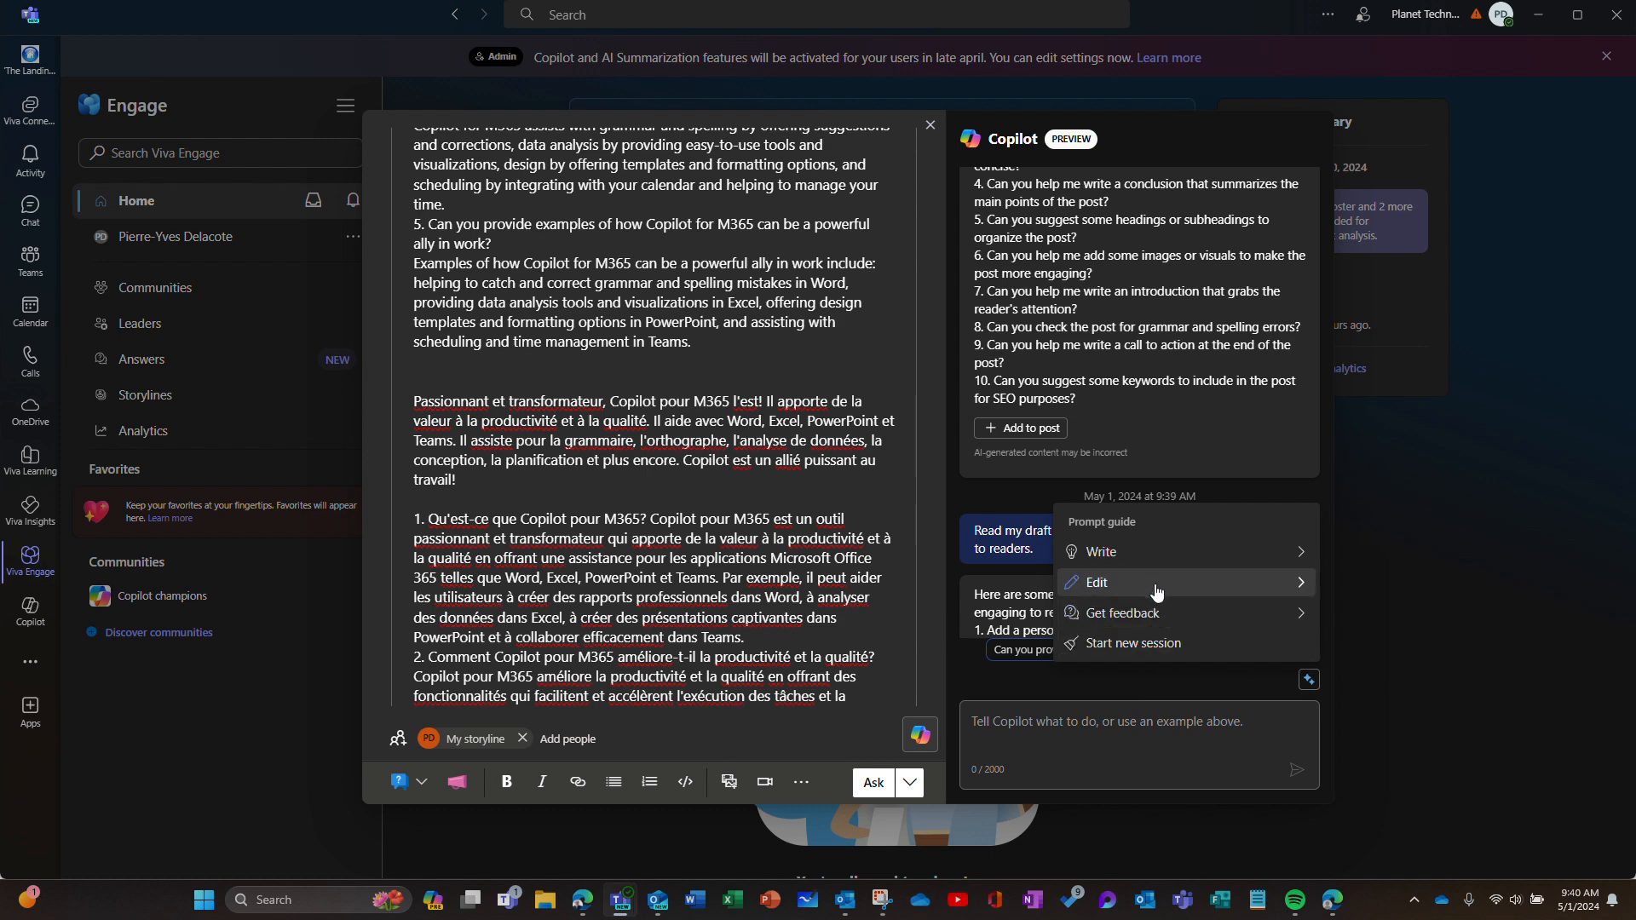
mouse_move(1177, 567)
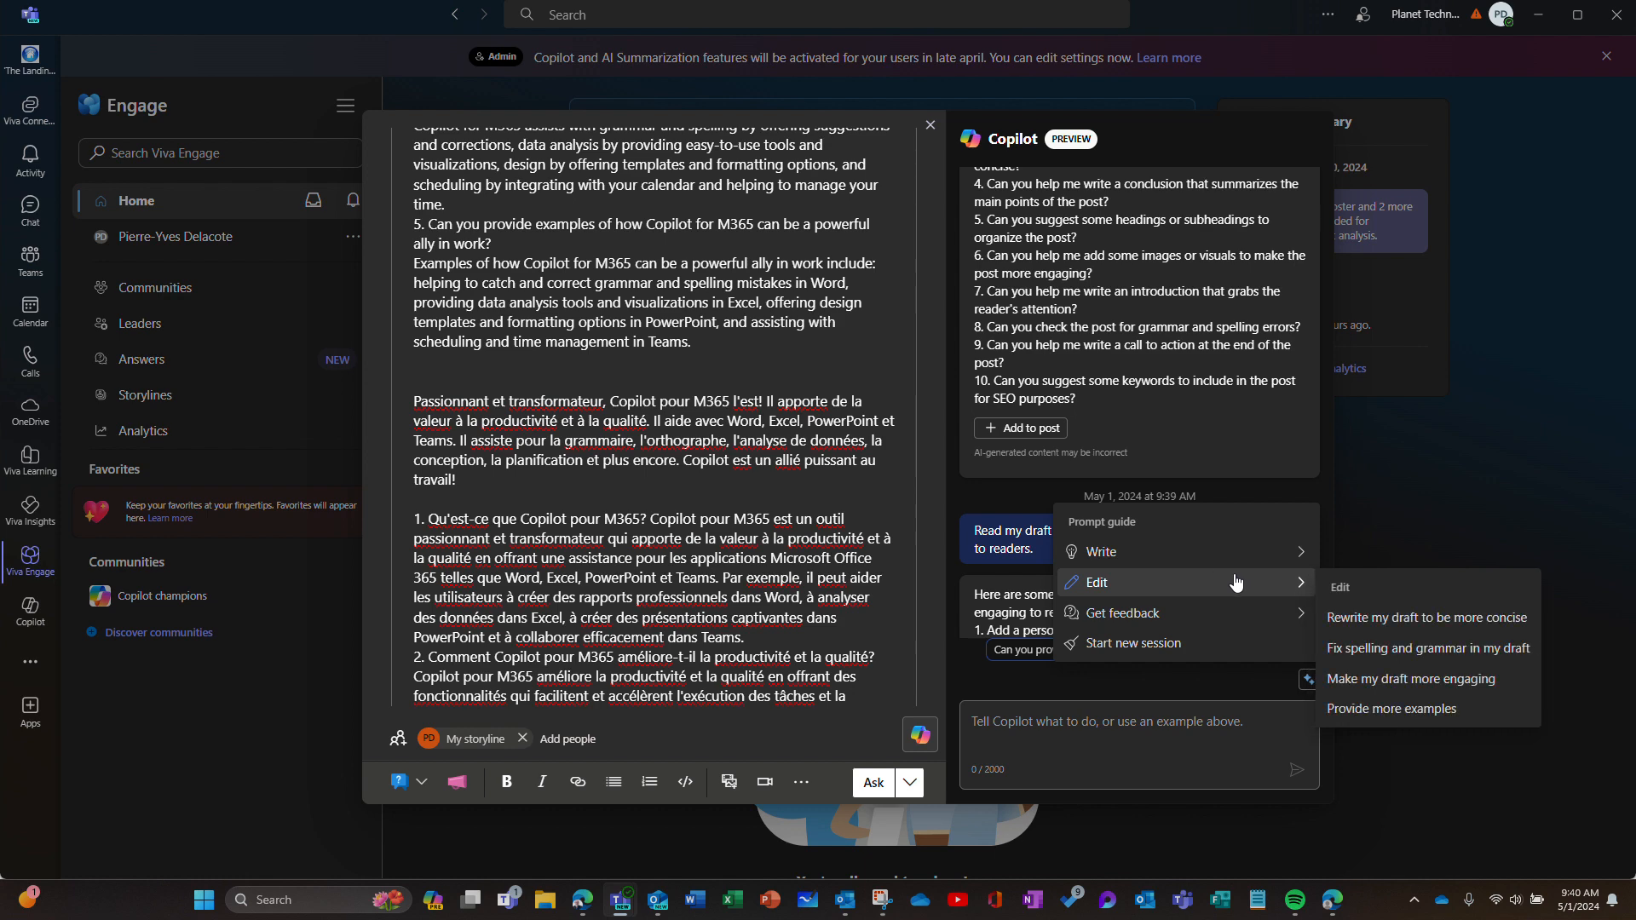
click(1423, 649)
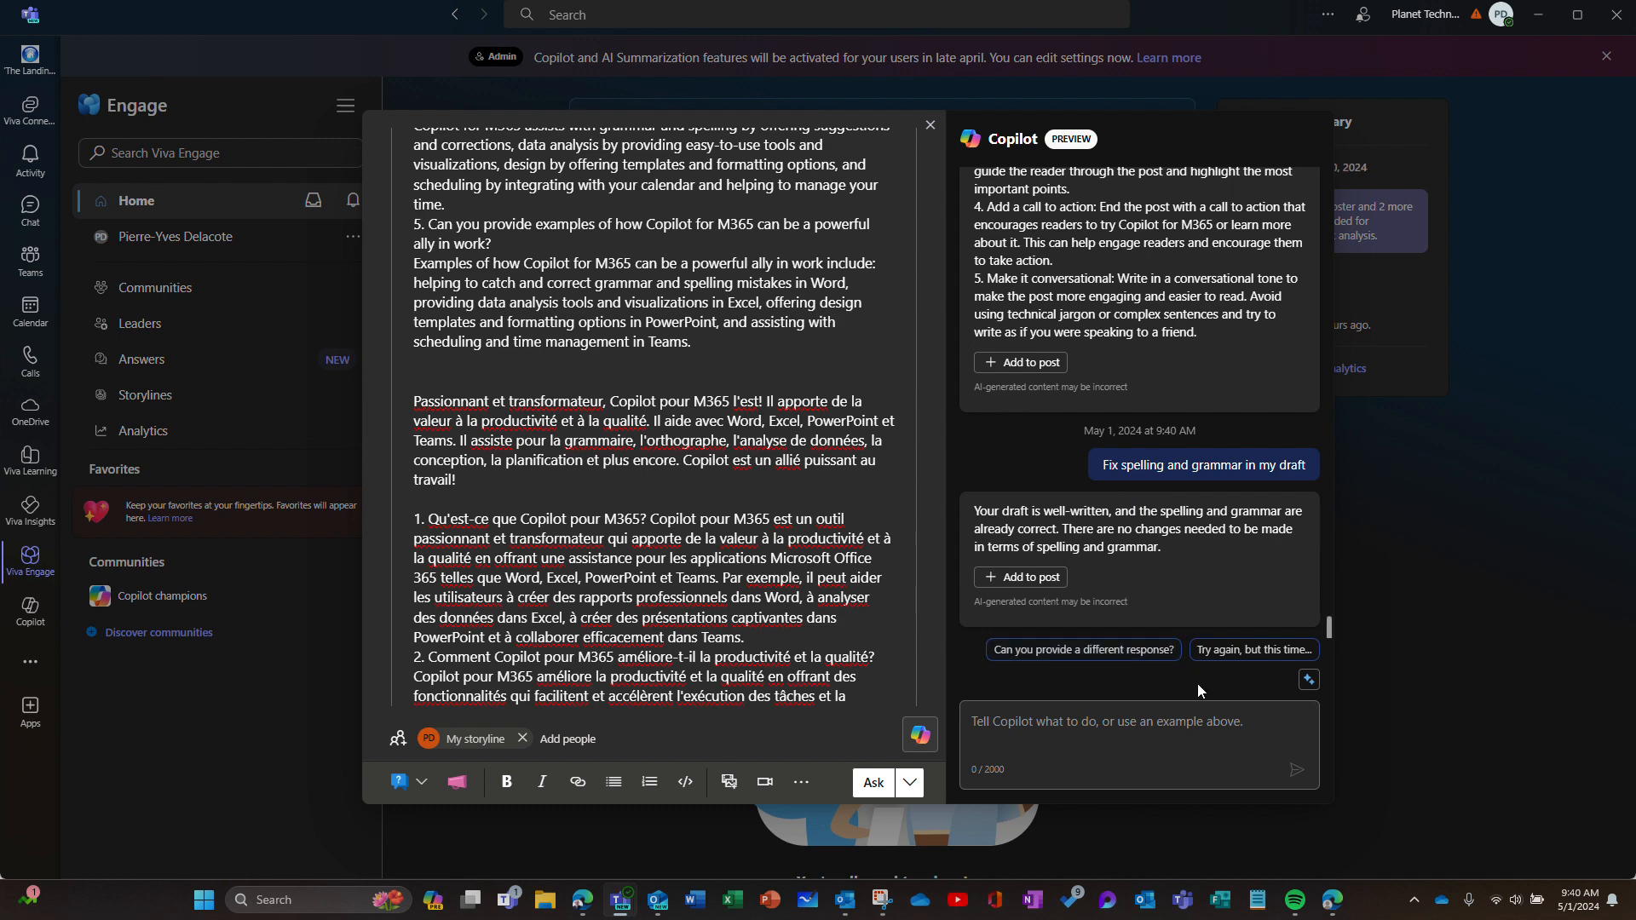
Ask Copilot to make the draft more engaging with the prompt guide's editing suggestion
click(1309, 680)
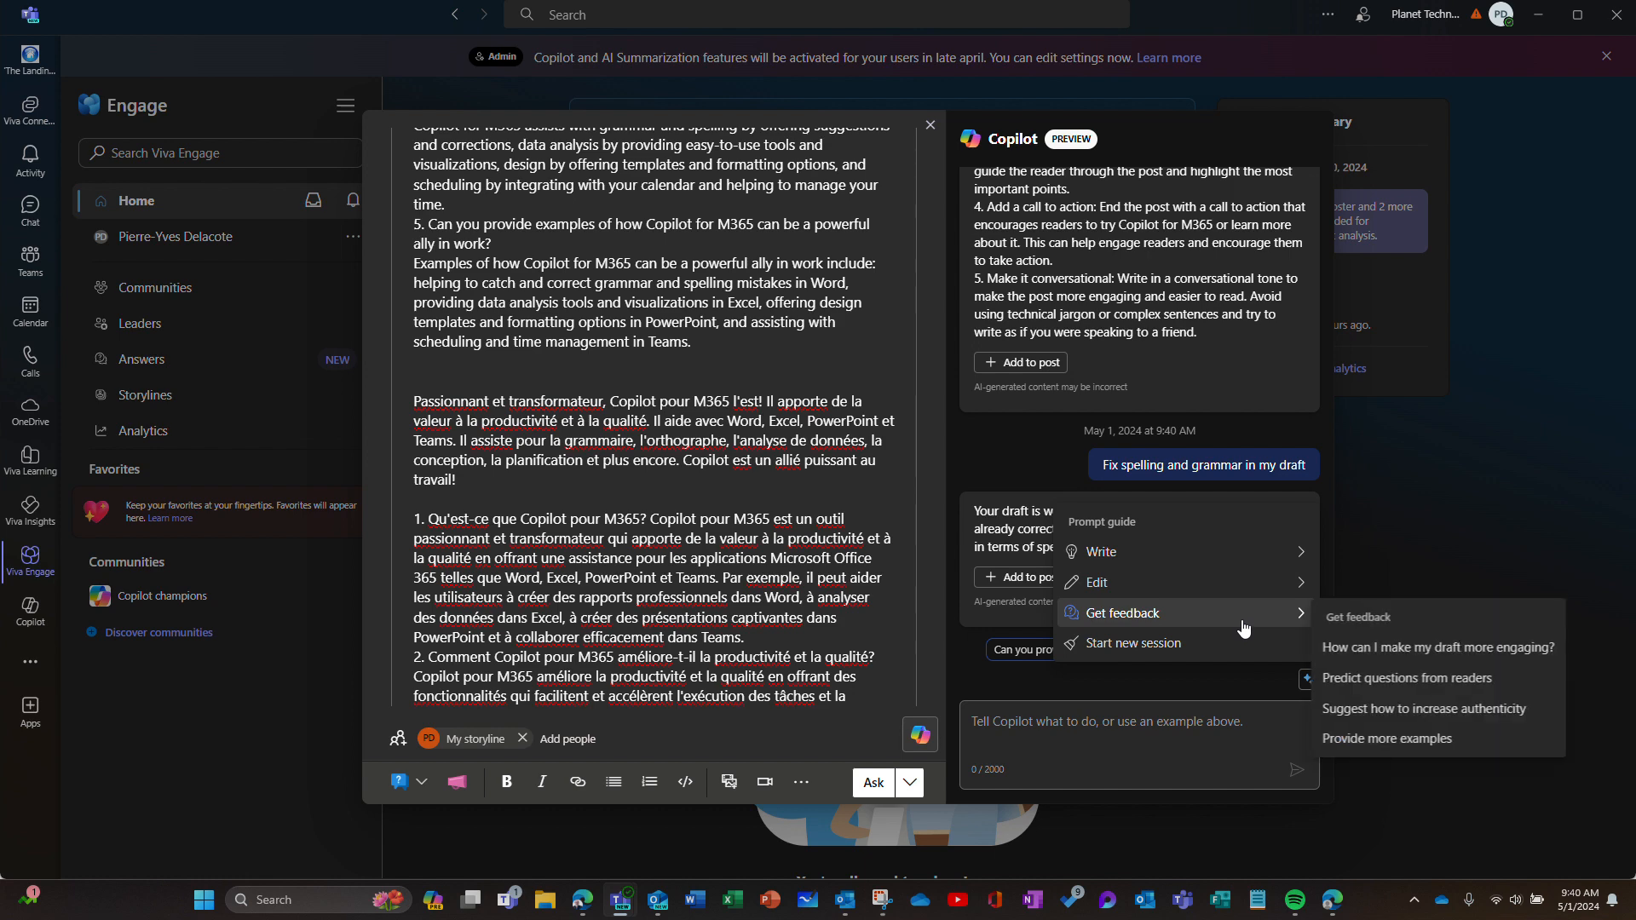
mouse_move(1240, 598)
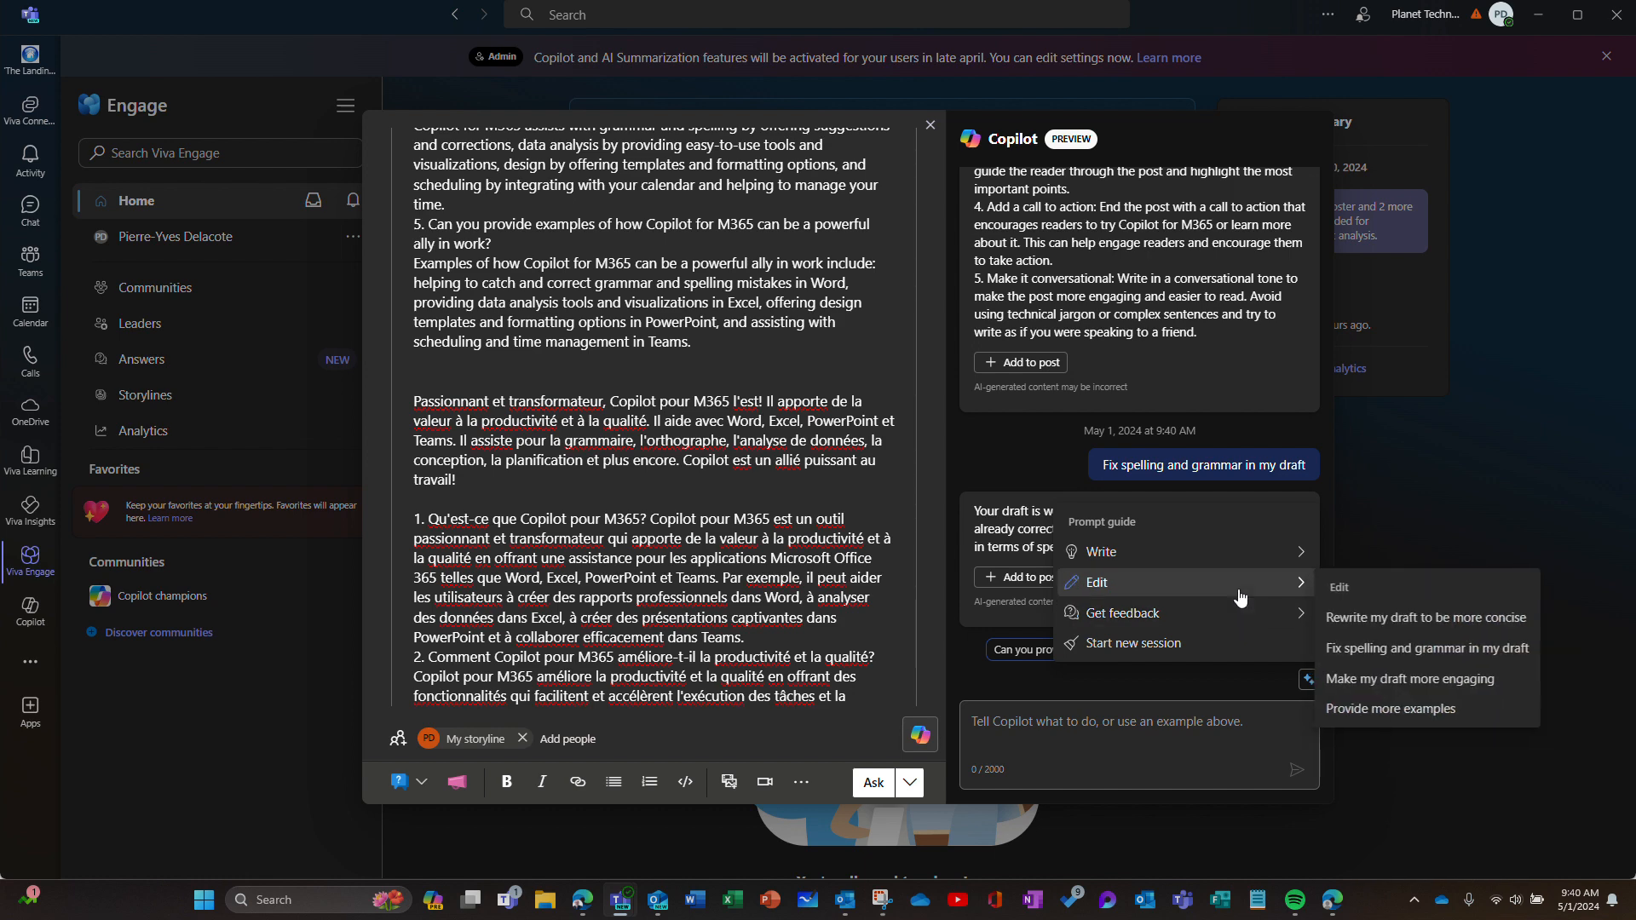
click(1411, 679)
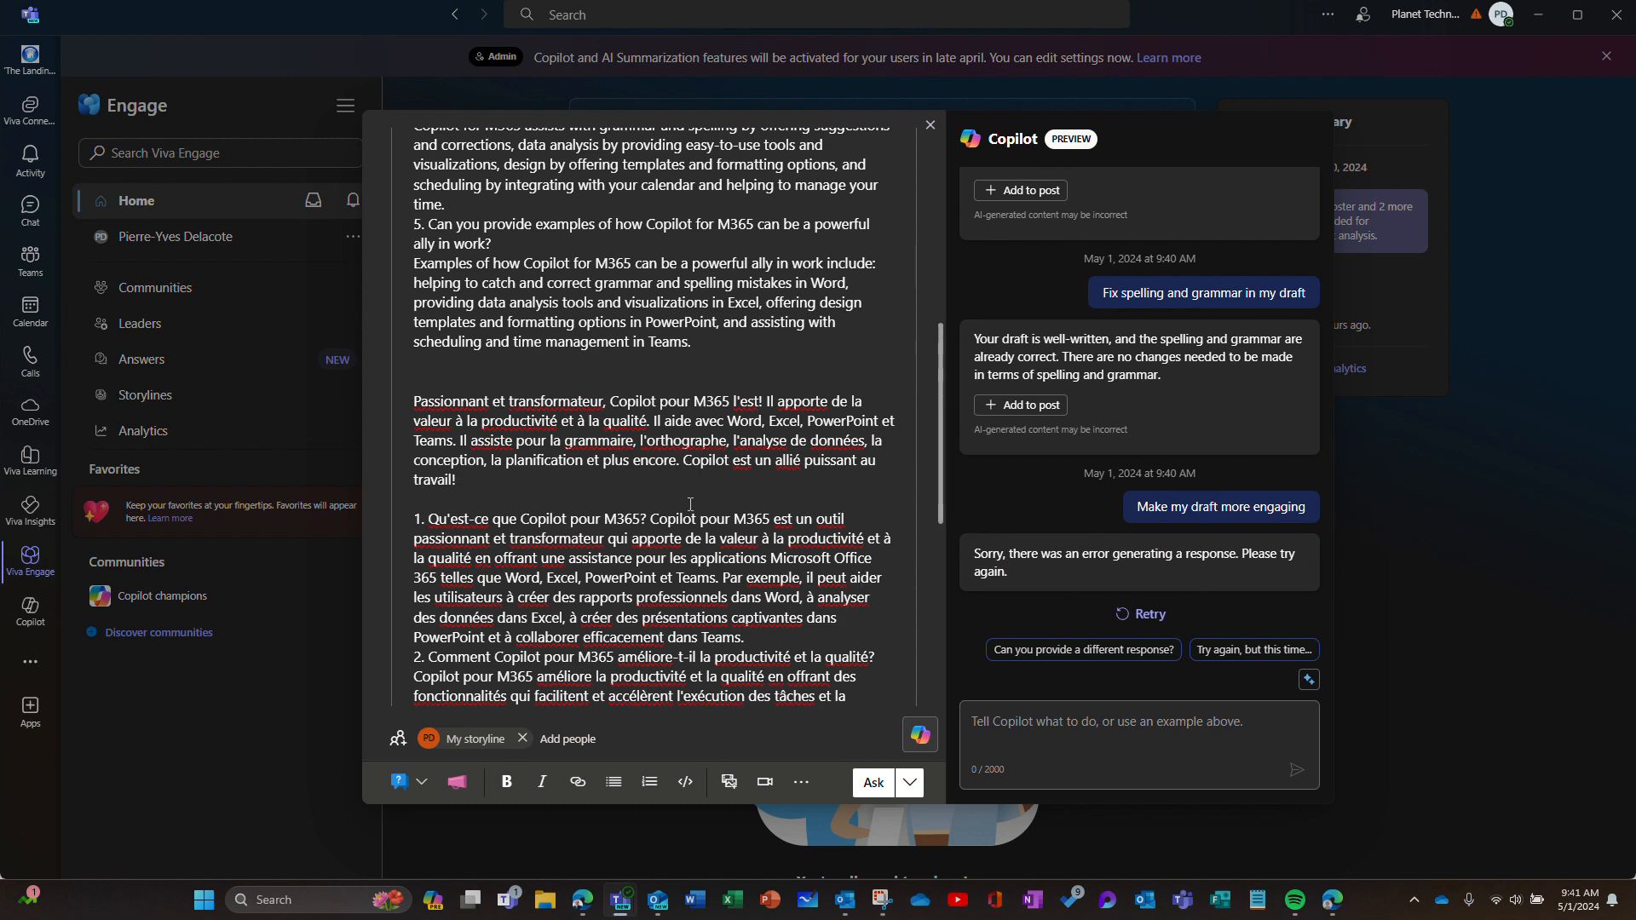
Check the draft from its beginning and publish it as a question on the storyline
scroll(682, 460, up, 4)
scroll(681, 434, up, 2)
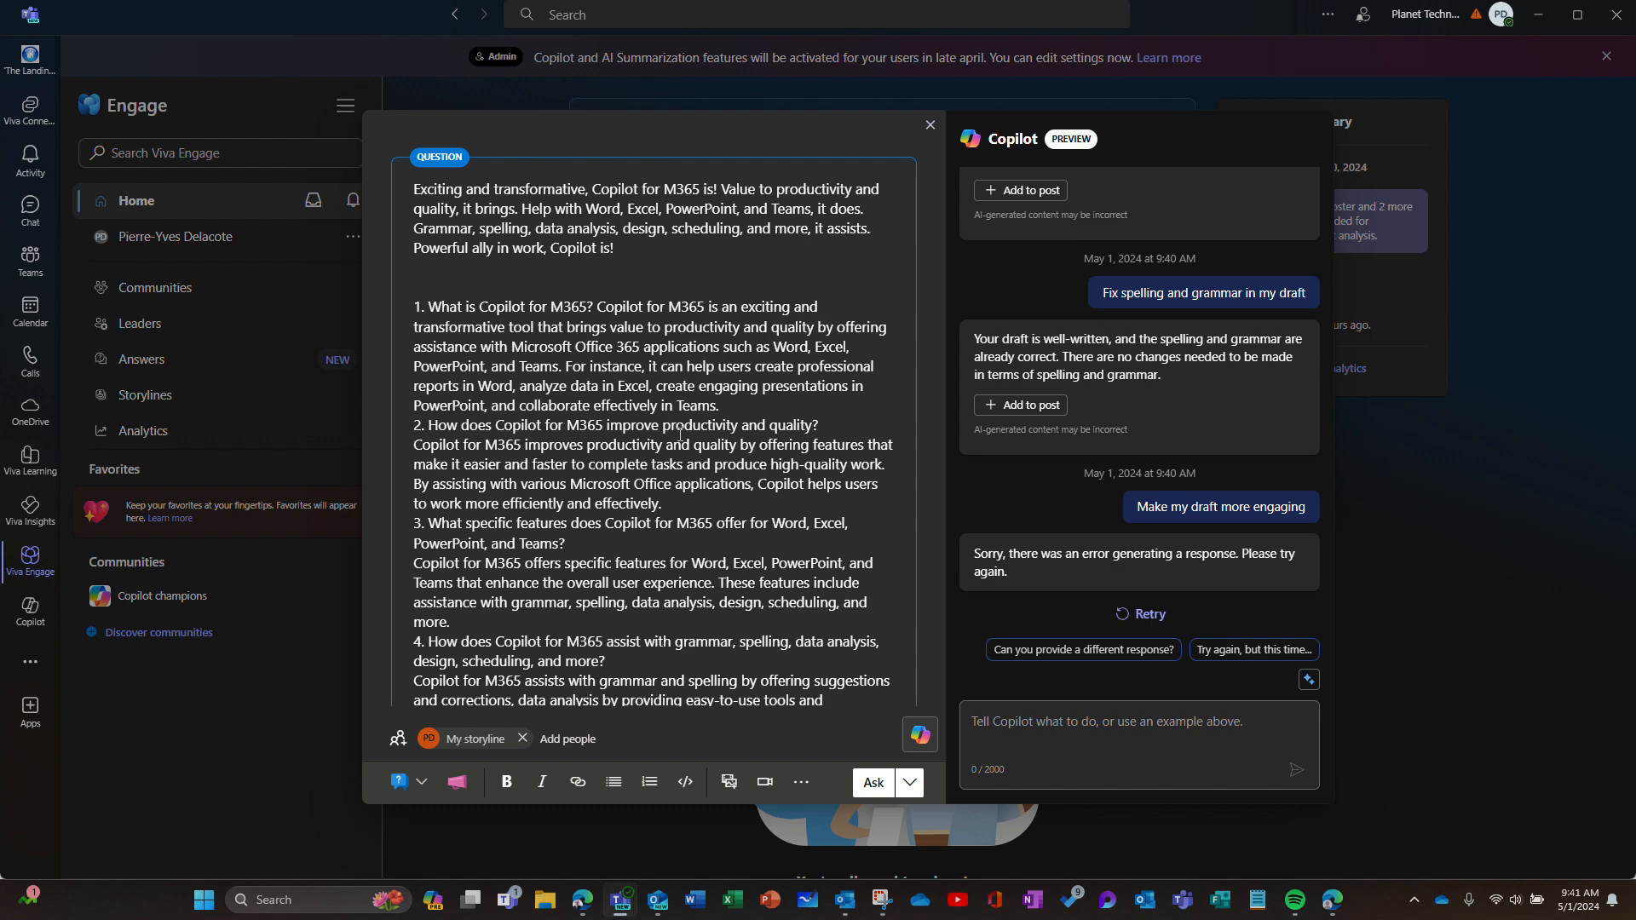
click(920, 735)
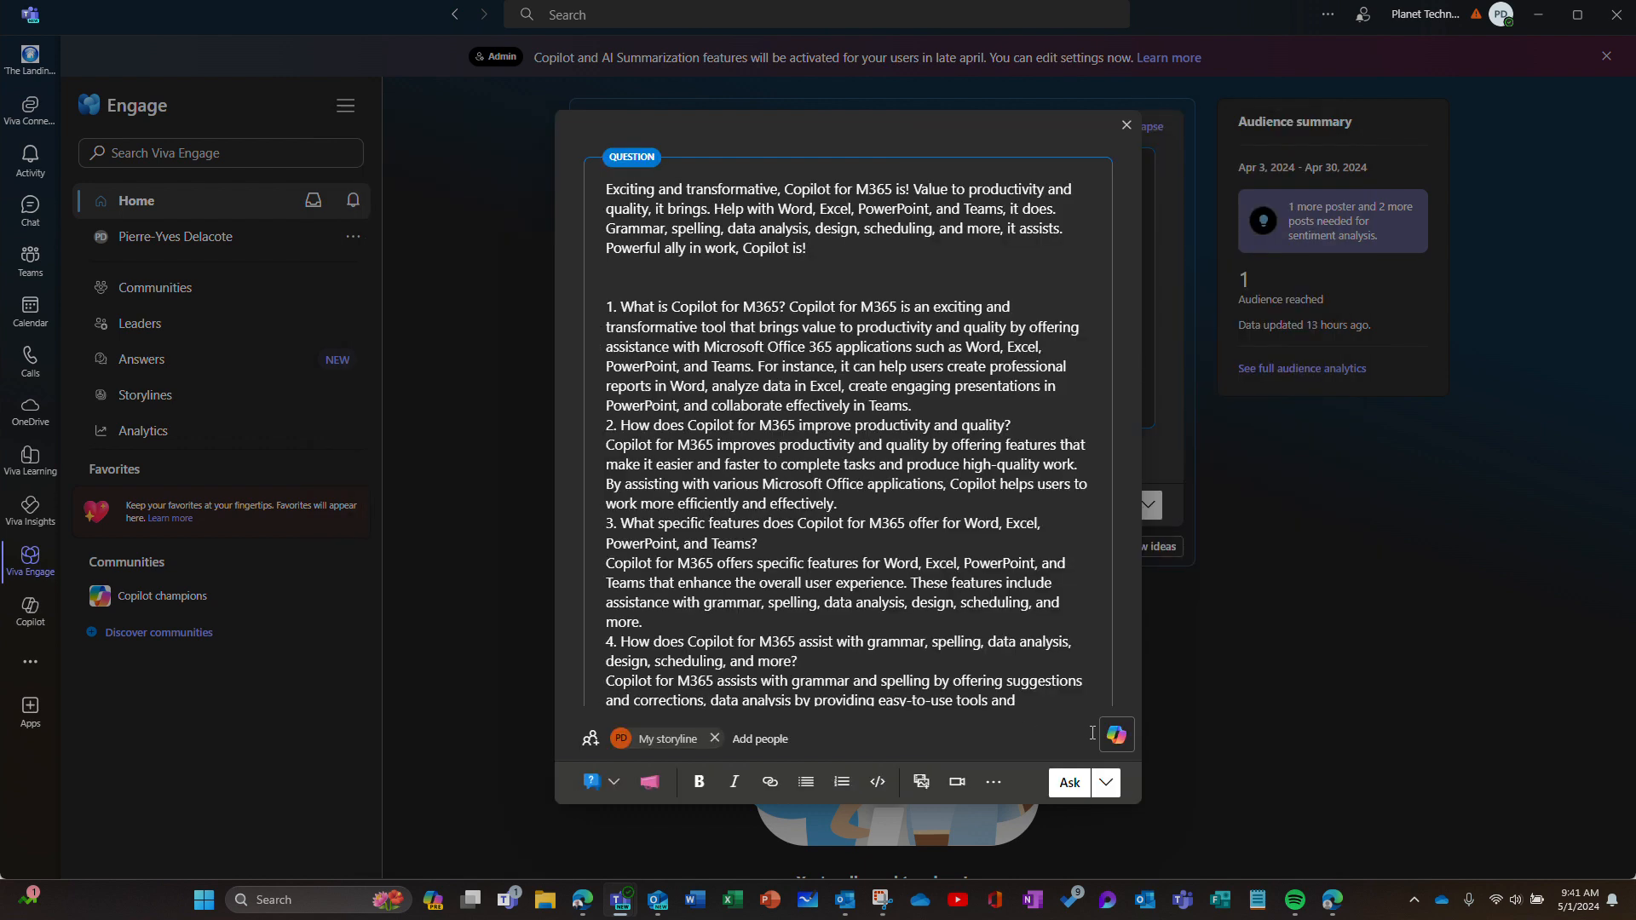
click(1116, 734)
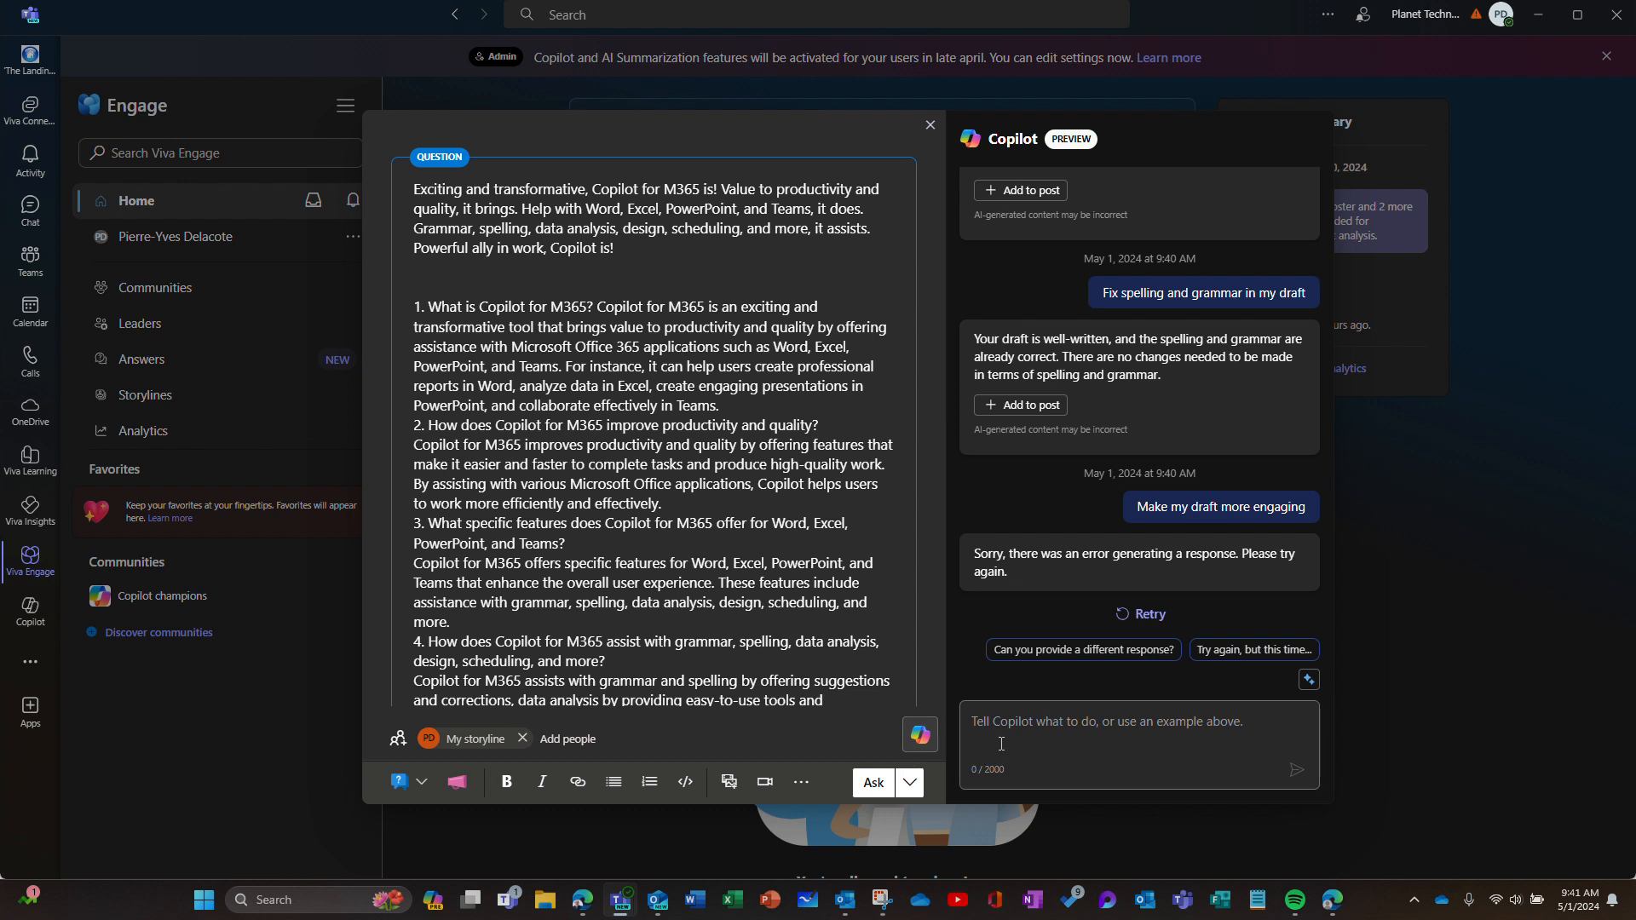
click(1310, 681)
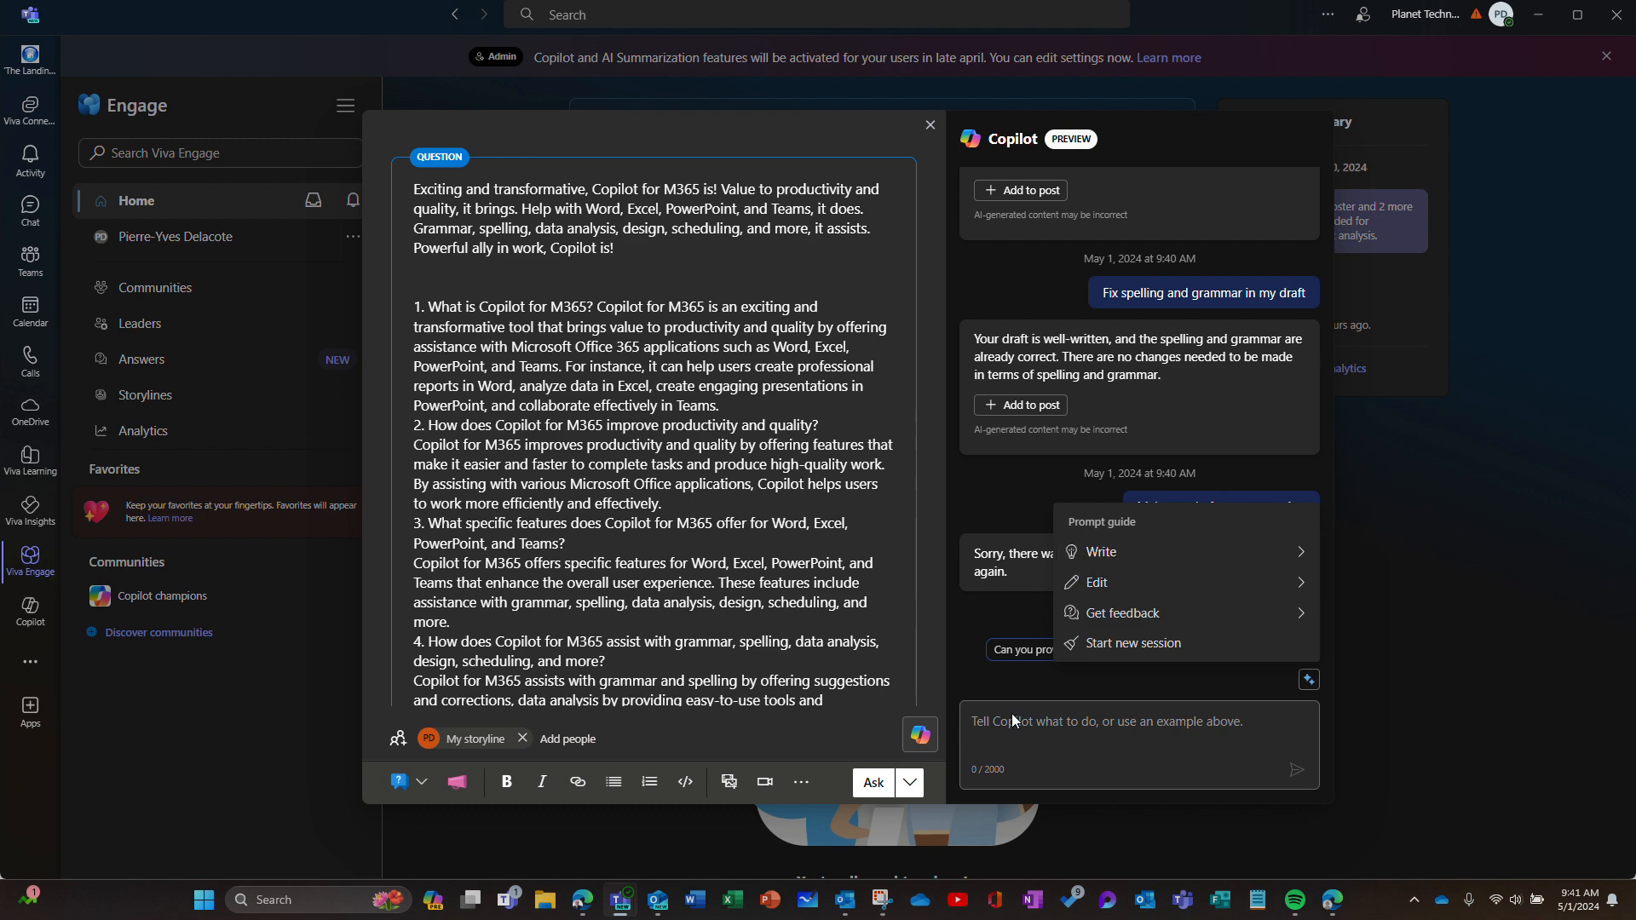
click(875, 788)
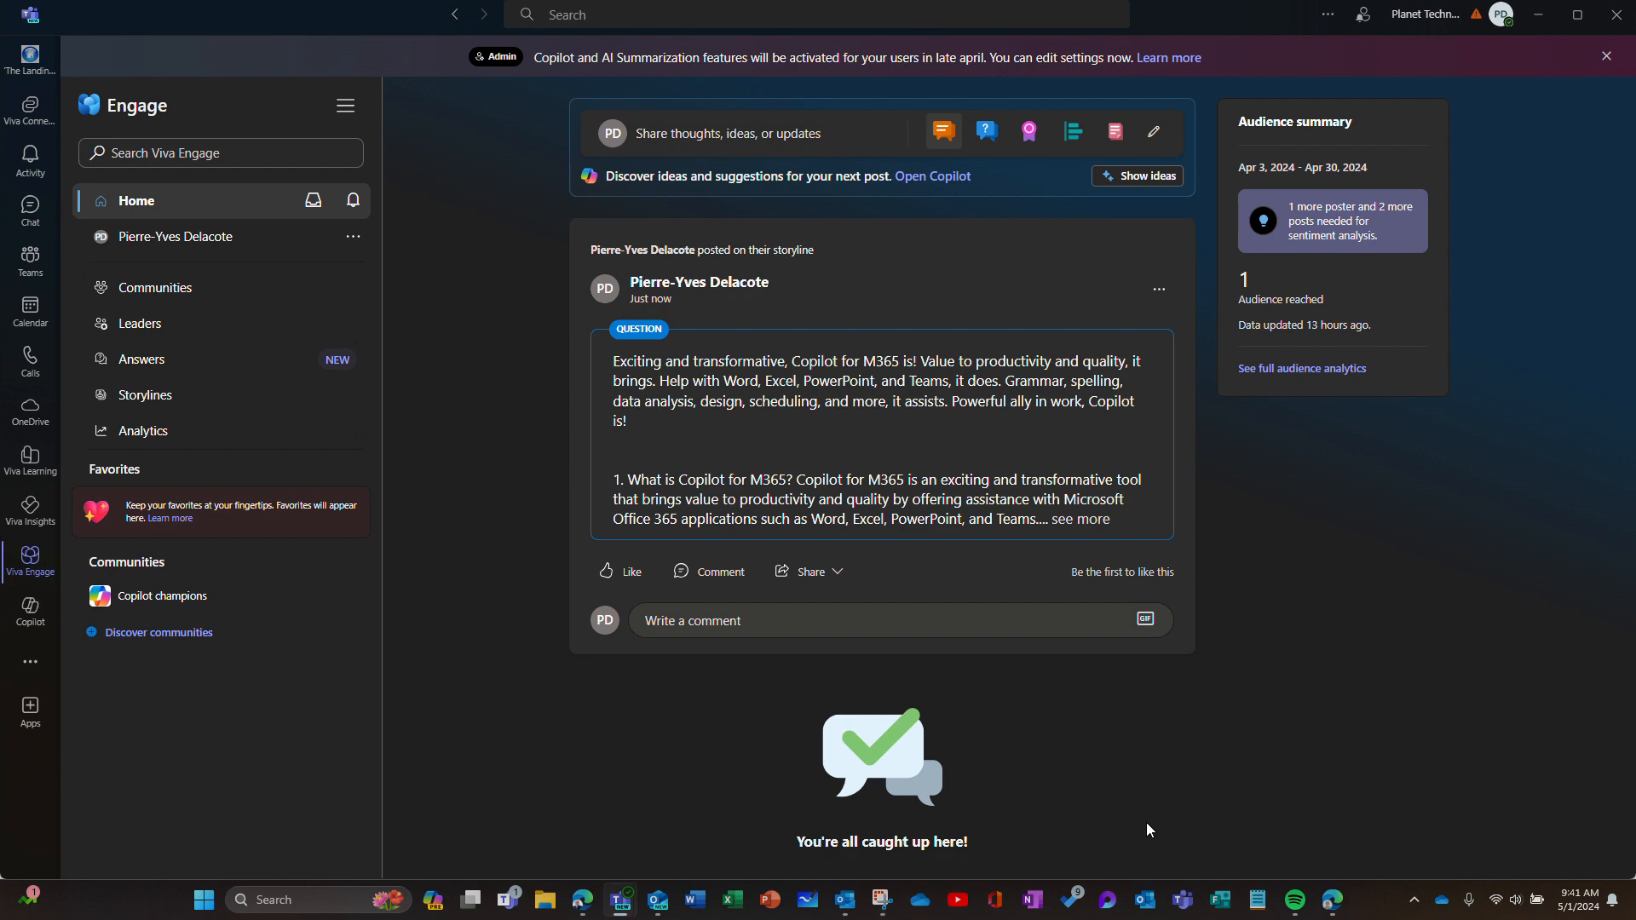
Expand the published question to its full text and copy French question 5 with its answer
click(1082, 520)
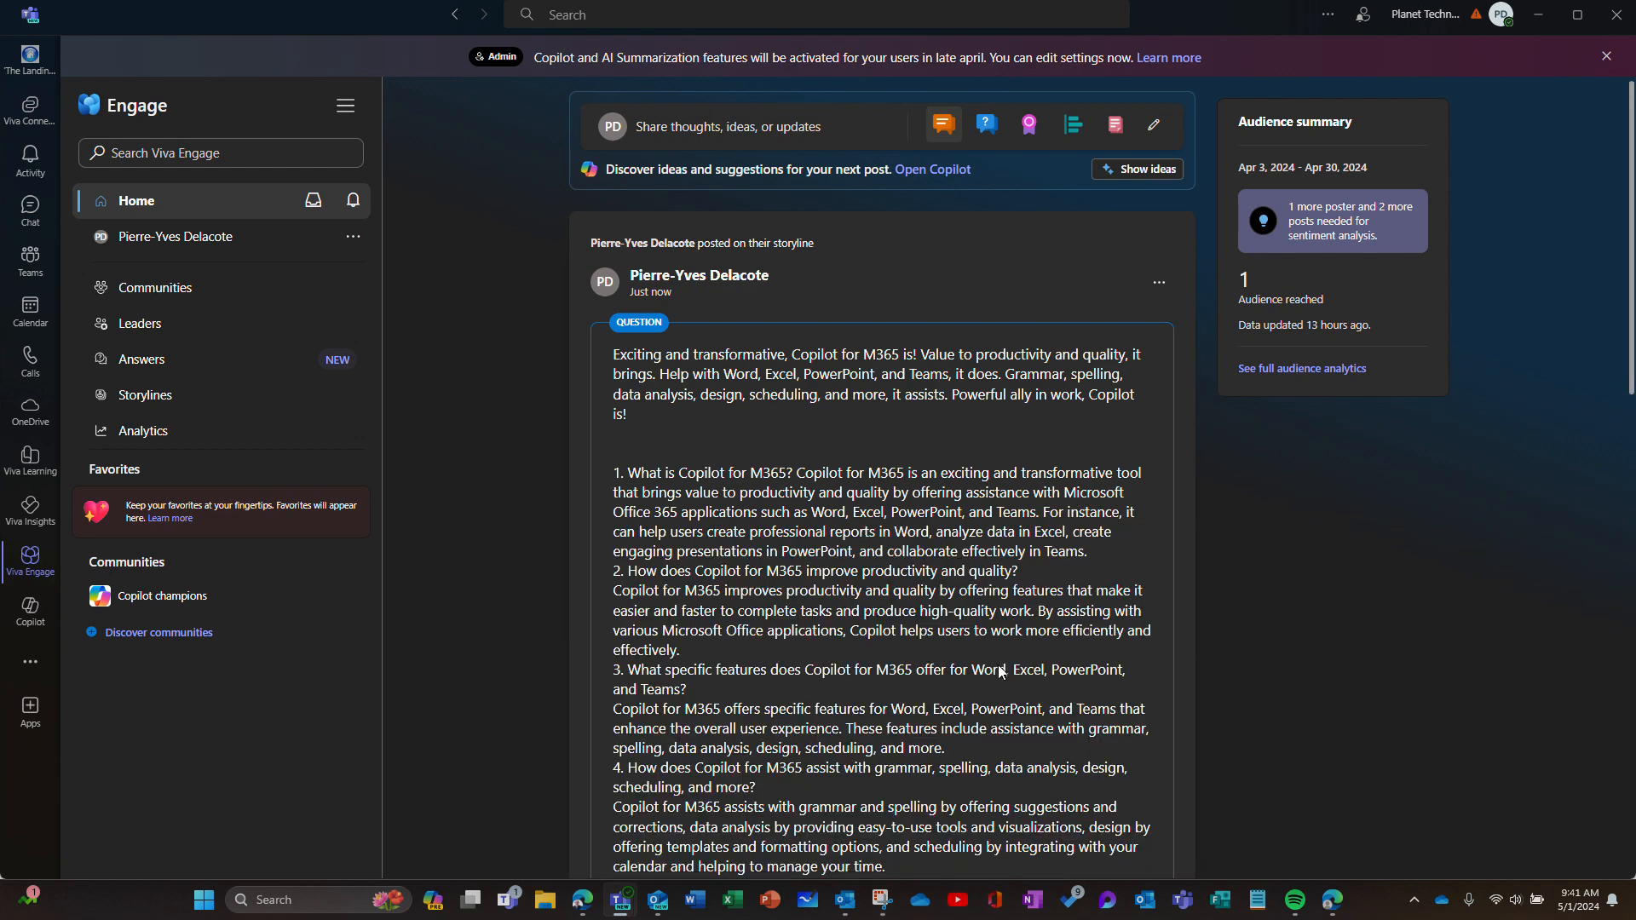
scroll(1001, 673, down, 8)
scroll(998, 664, down, 2)
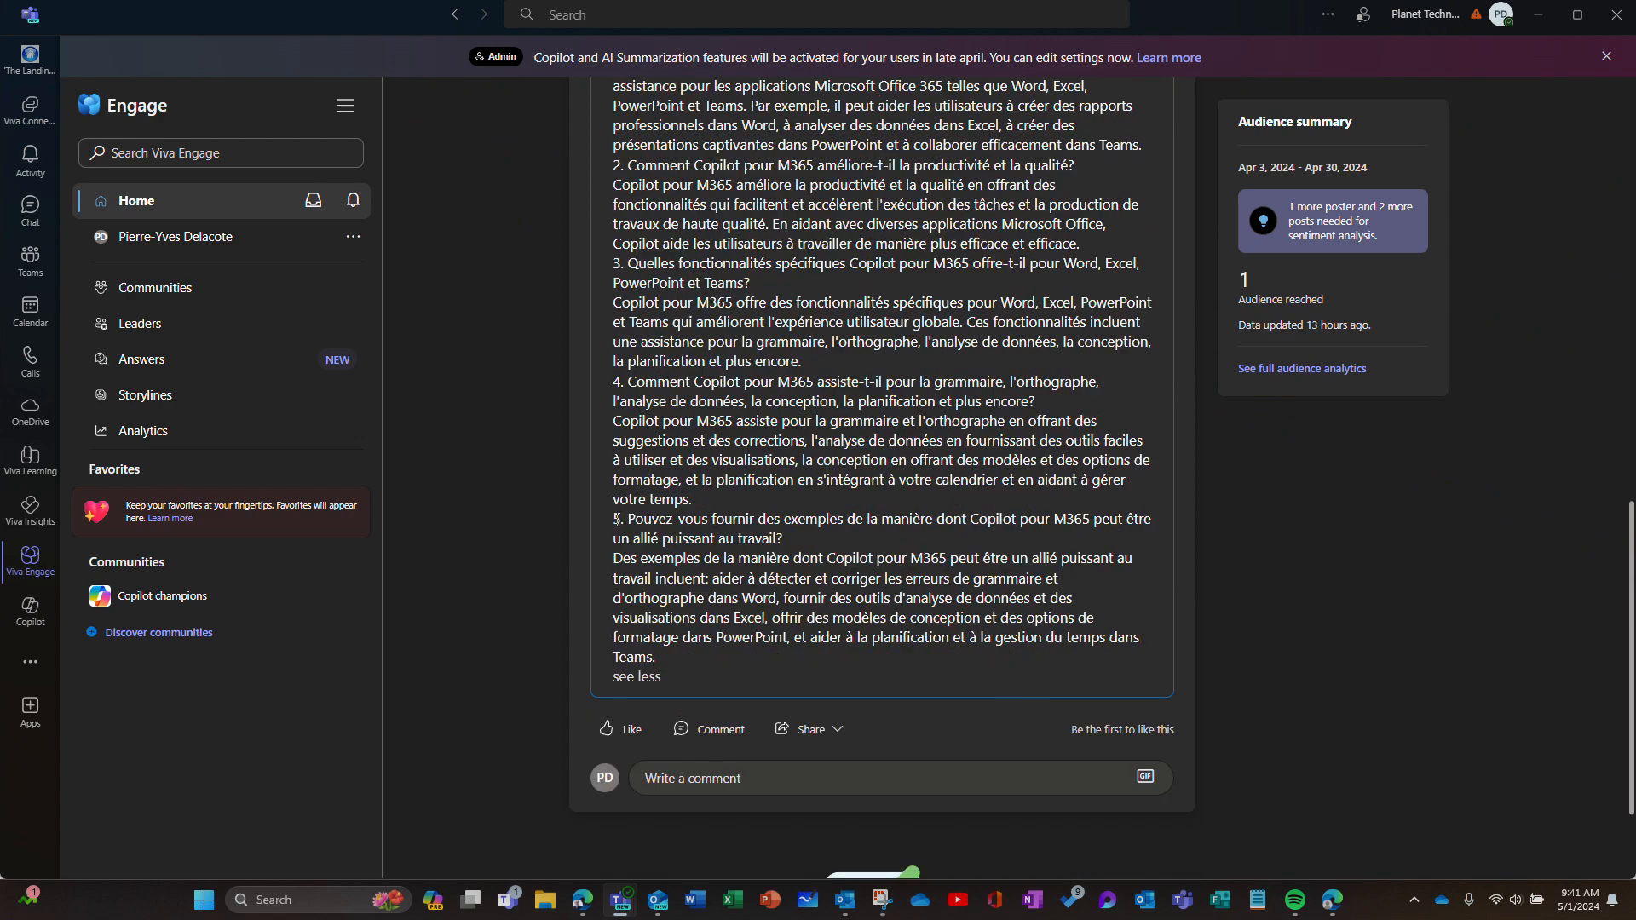
drag(613, 519, 974, 689)
right_click(894, 551)
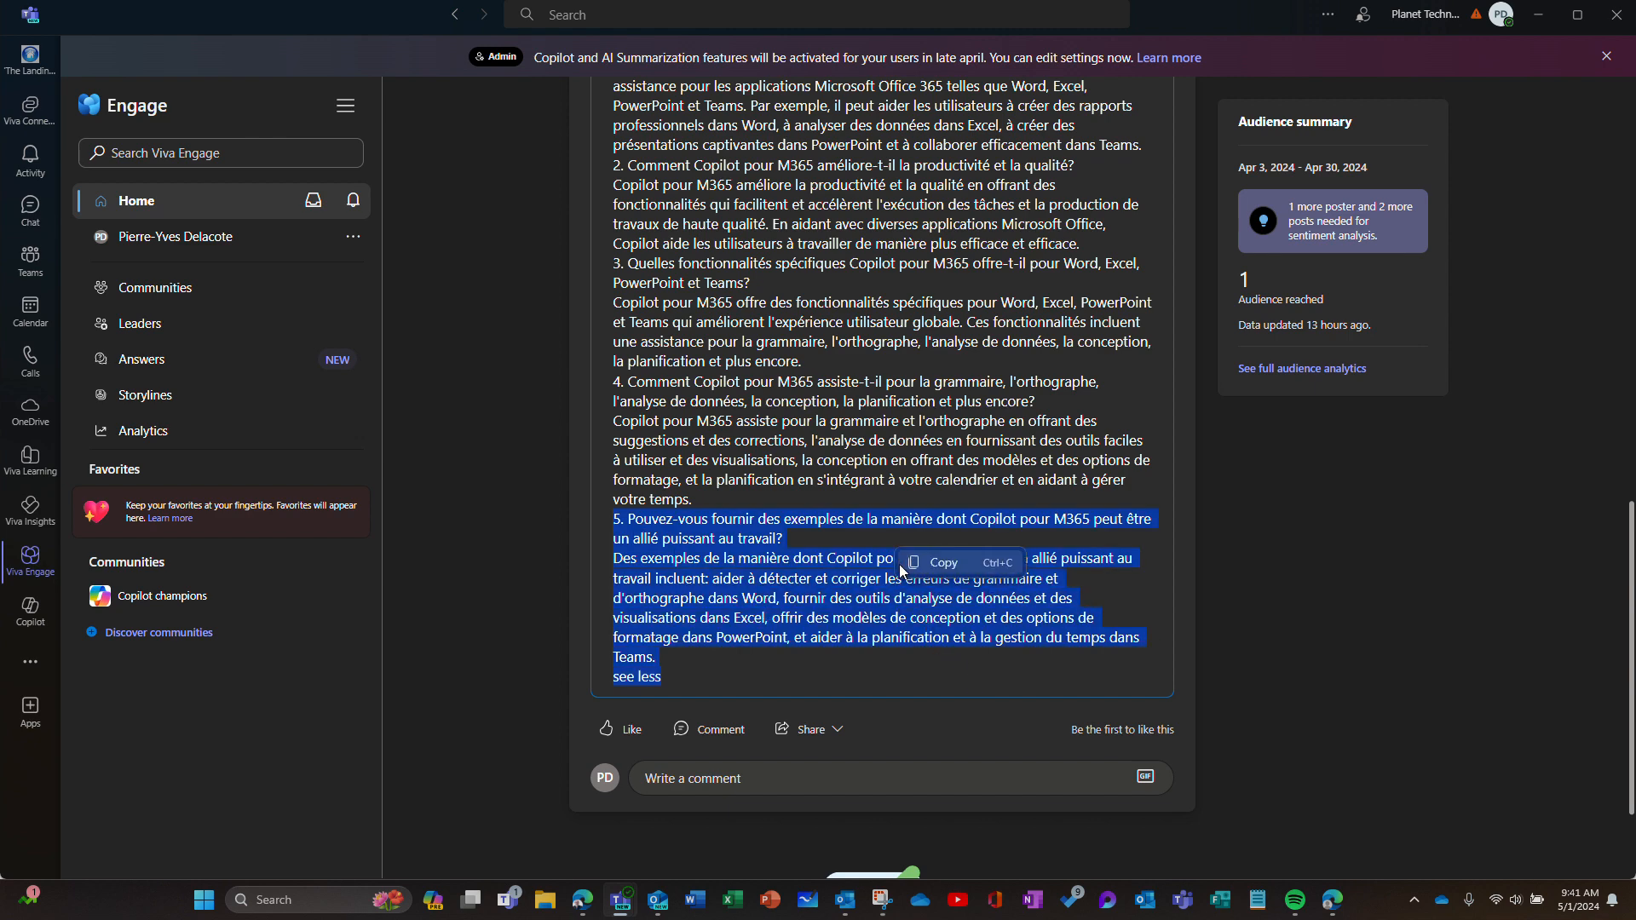
click(864, 575)
right_click(864, 575)
click(905, 588)
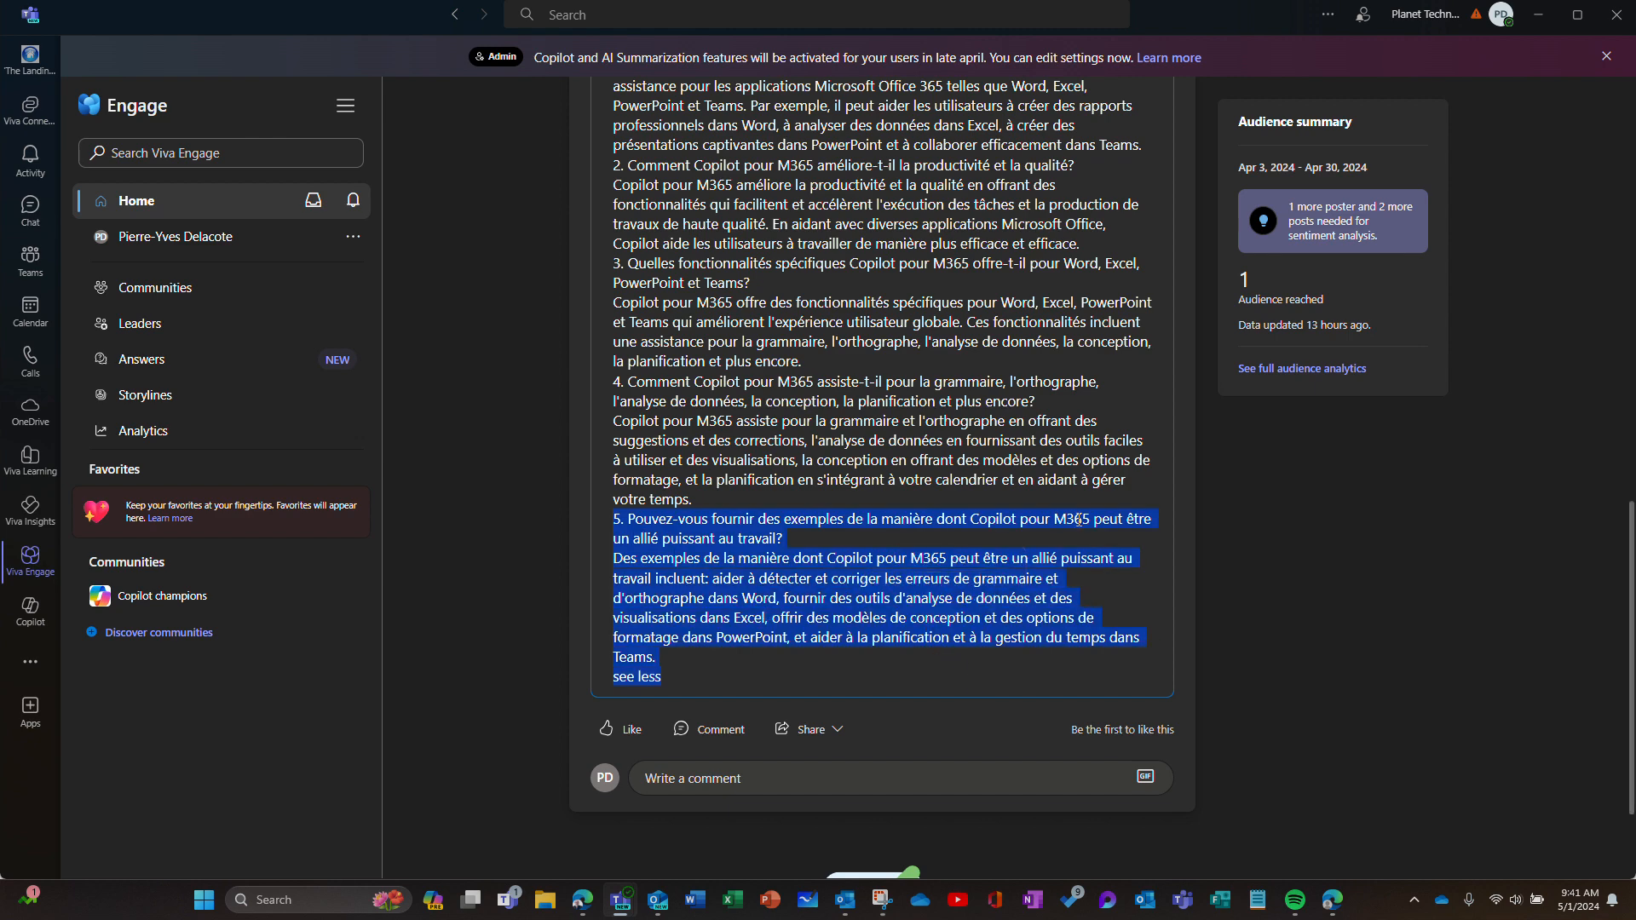
Review the actions available for the published storyline question
scroll(1090, 507, up, 10)
scroll(1090, 506, up, 5)
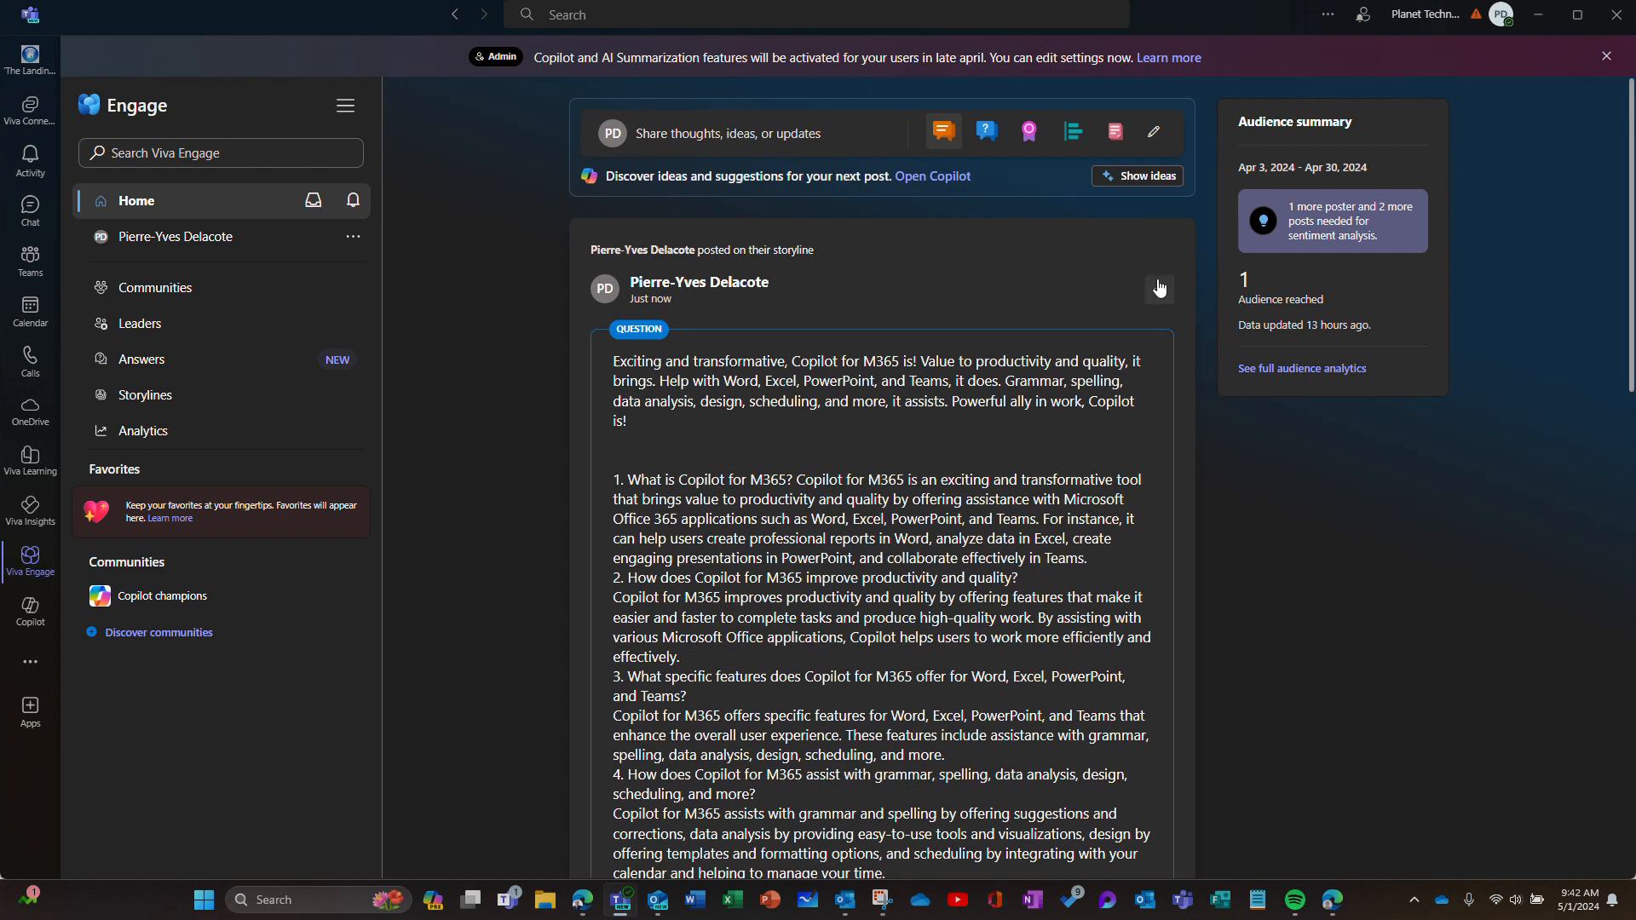
click(1159, 291)
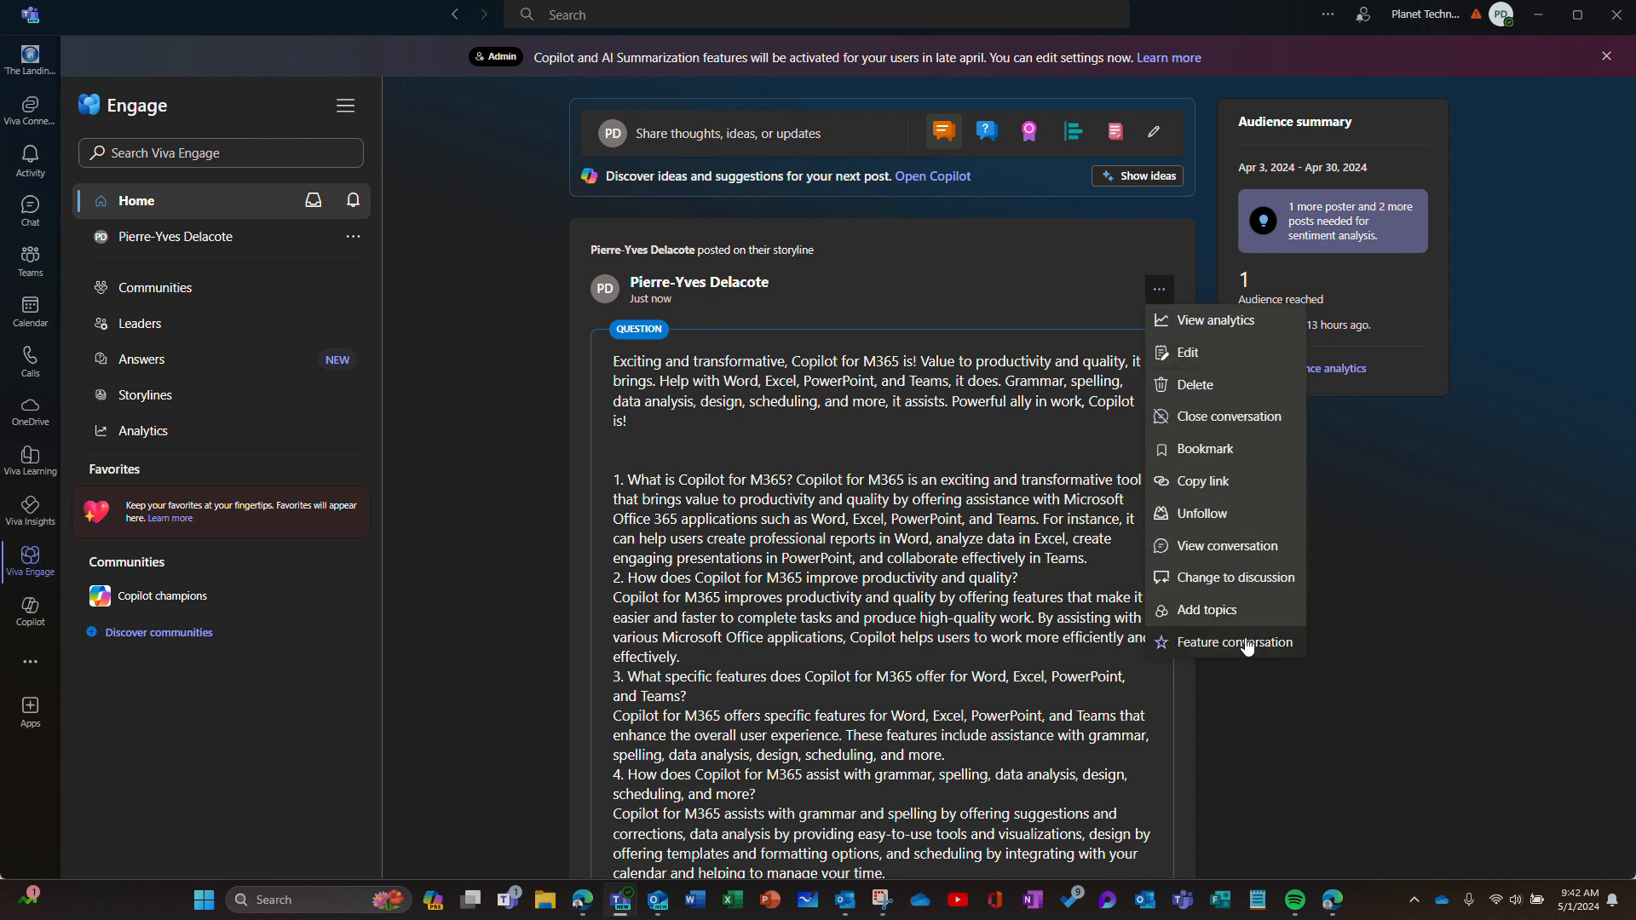
click(993, 651)
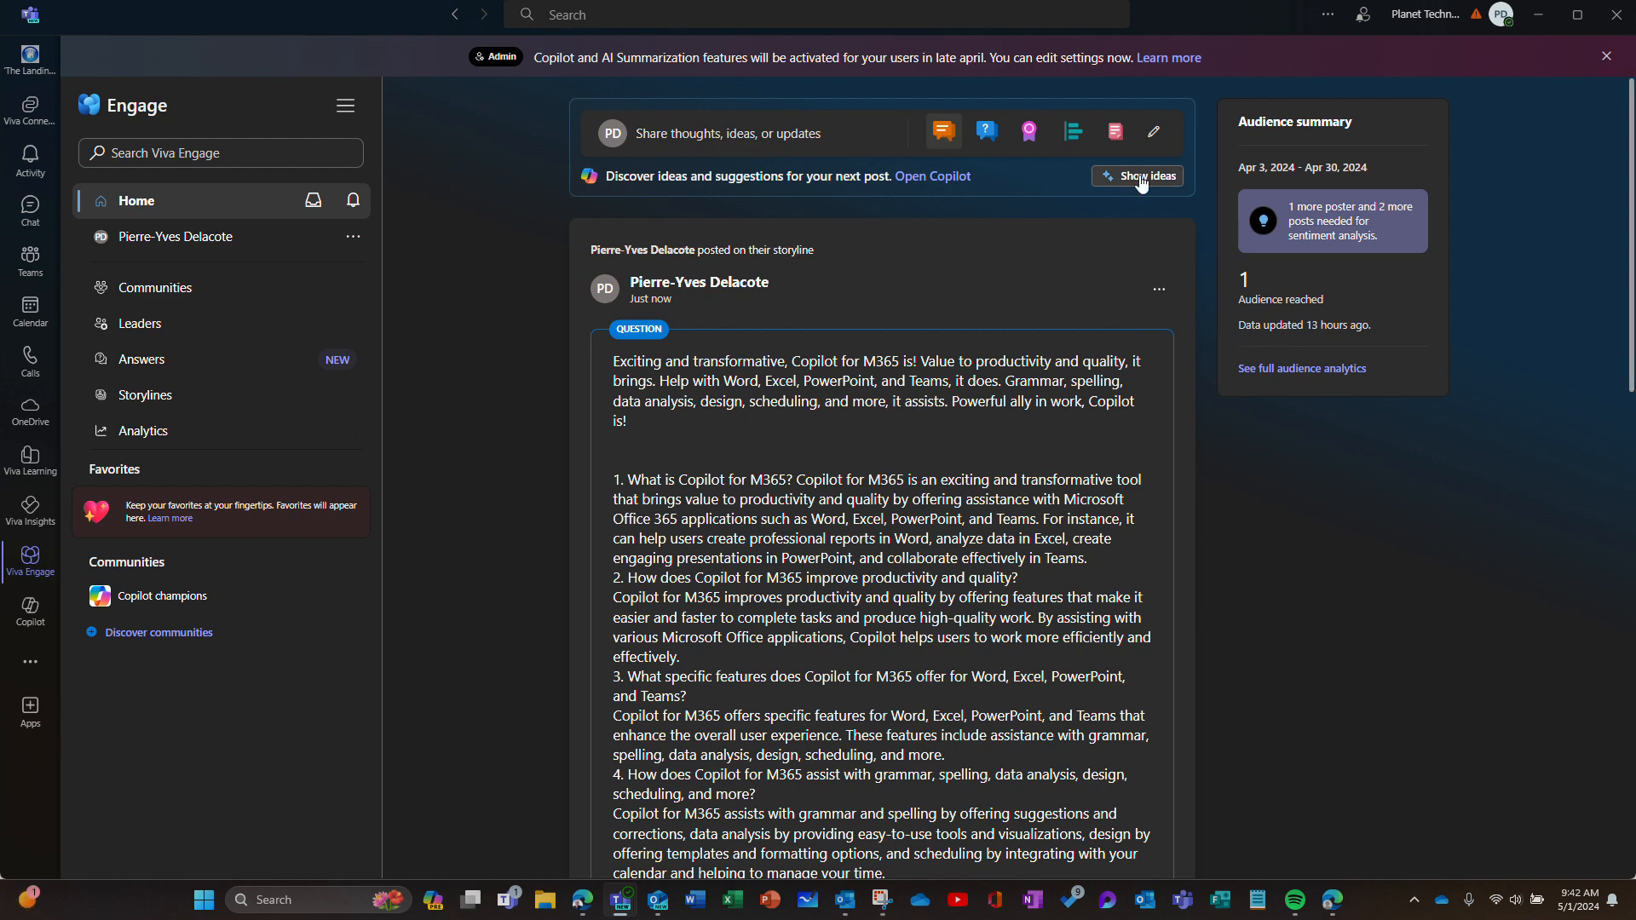
Write the comment "Not sure I can use Copilot in the comment yet." under the published question
scroll(936, 631, down, 1)
scroll(936, 630, down, 10)
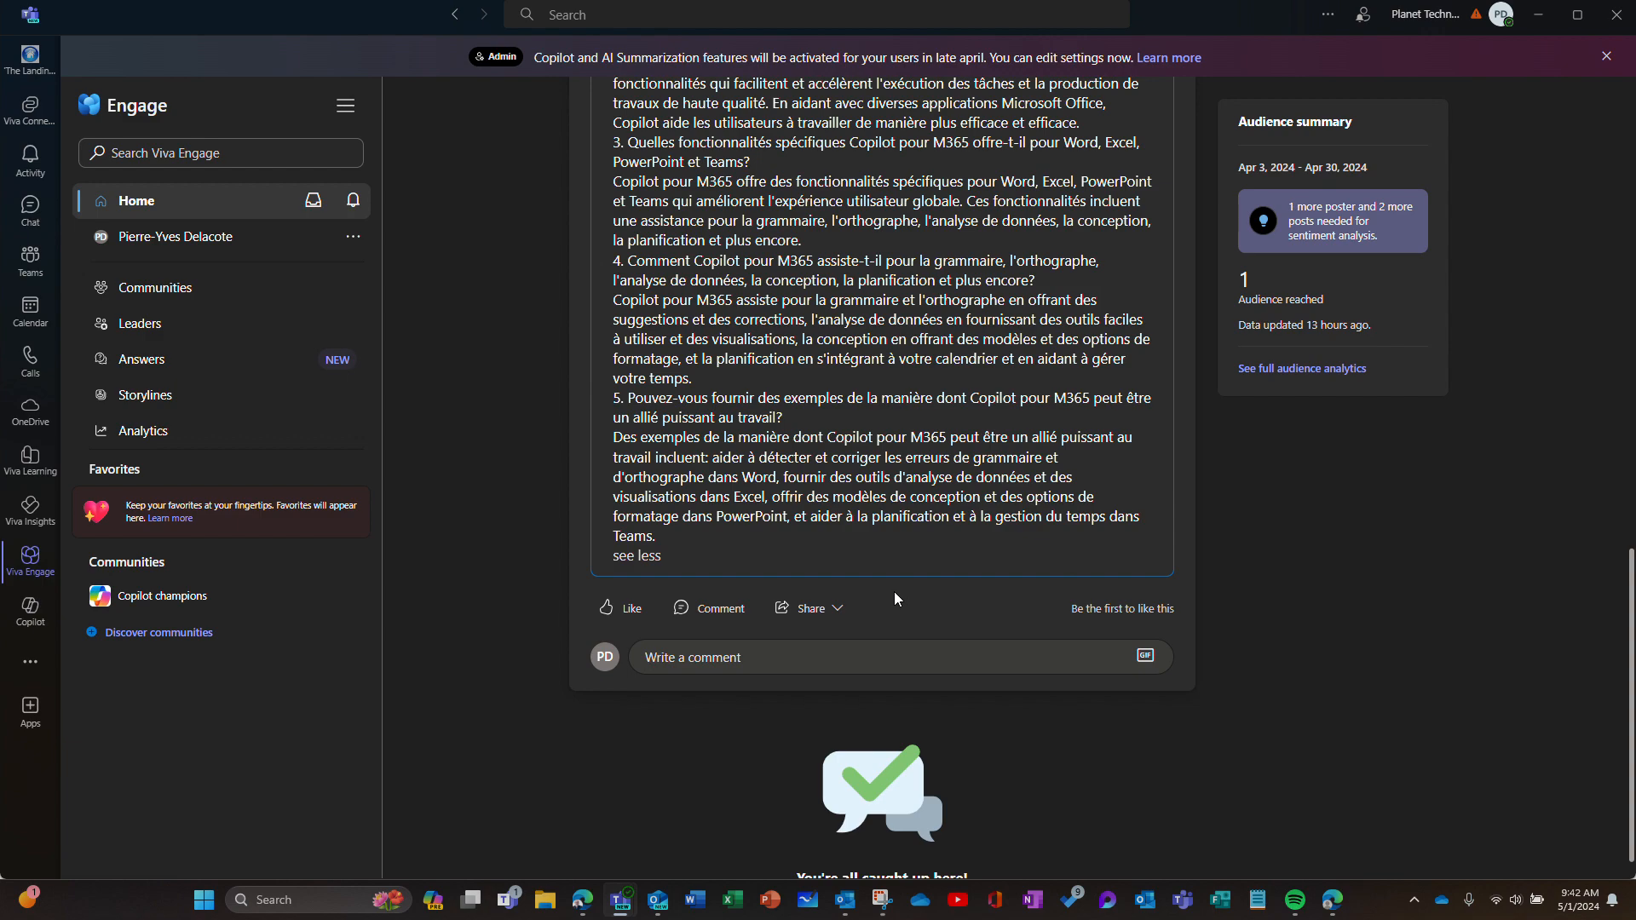
scroll(895, 597, up, 10)
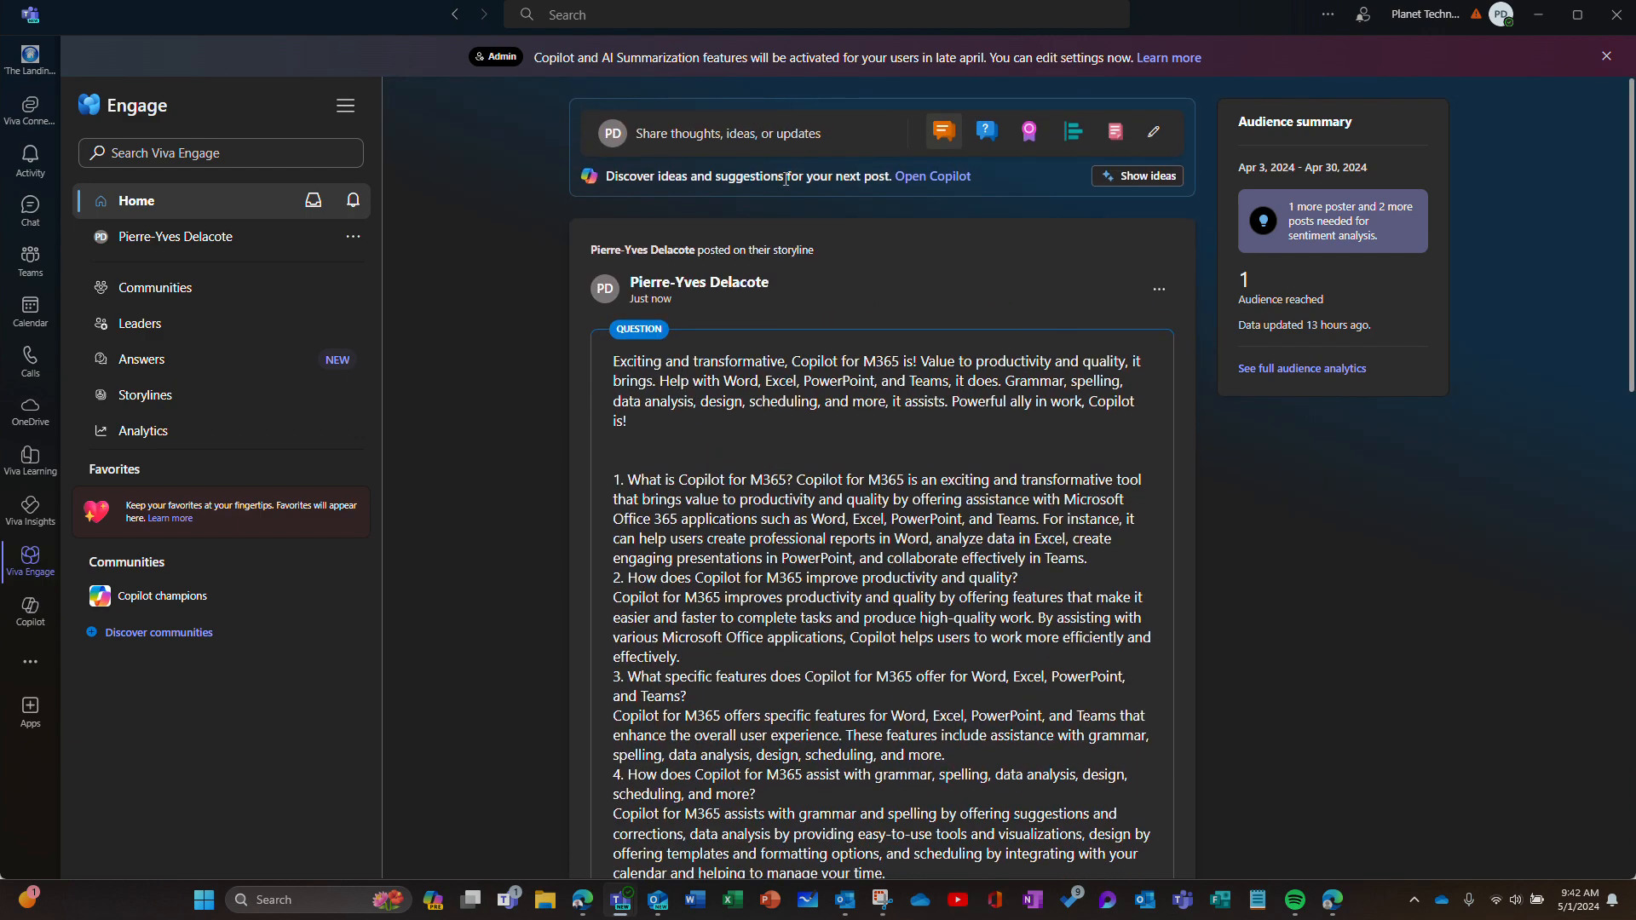
scroll(937, 610, down, 4)
scroll(937, 609, down, 9)
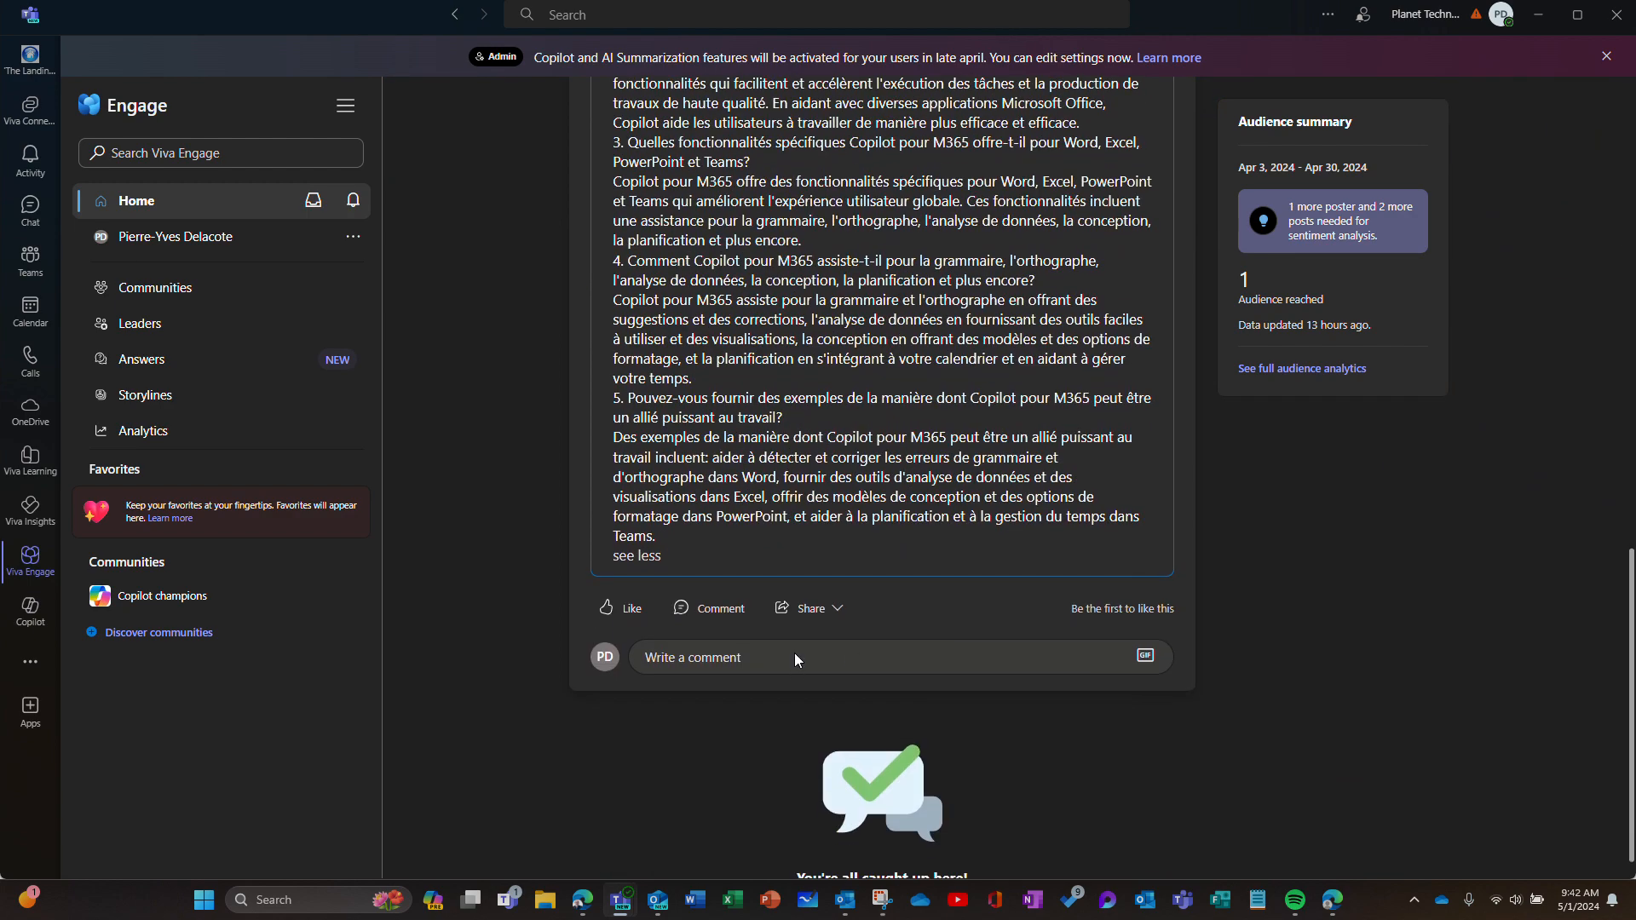
click(796, 660)
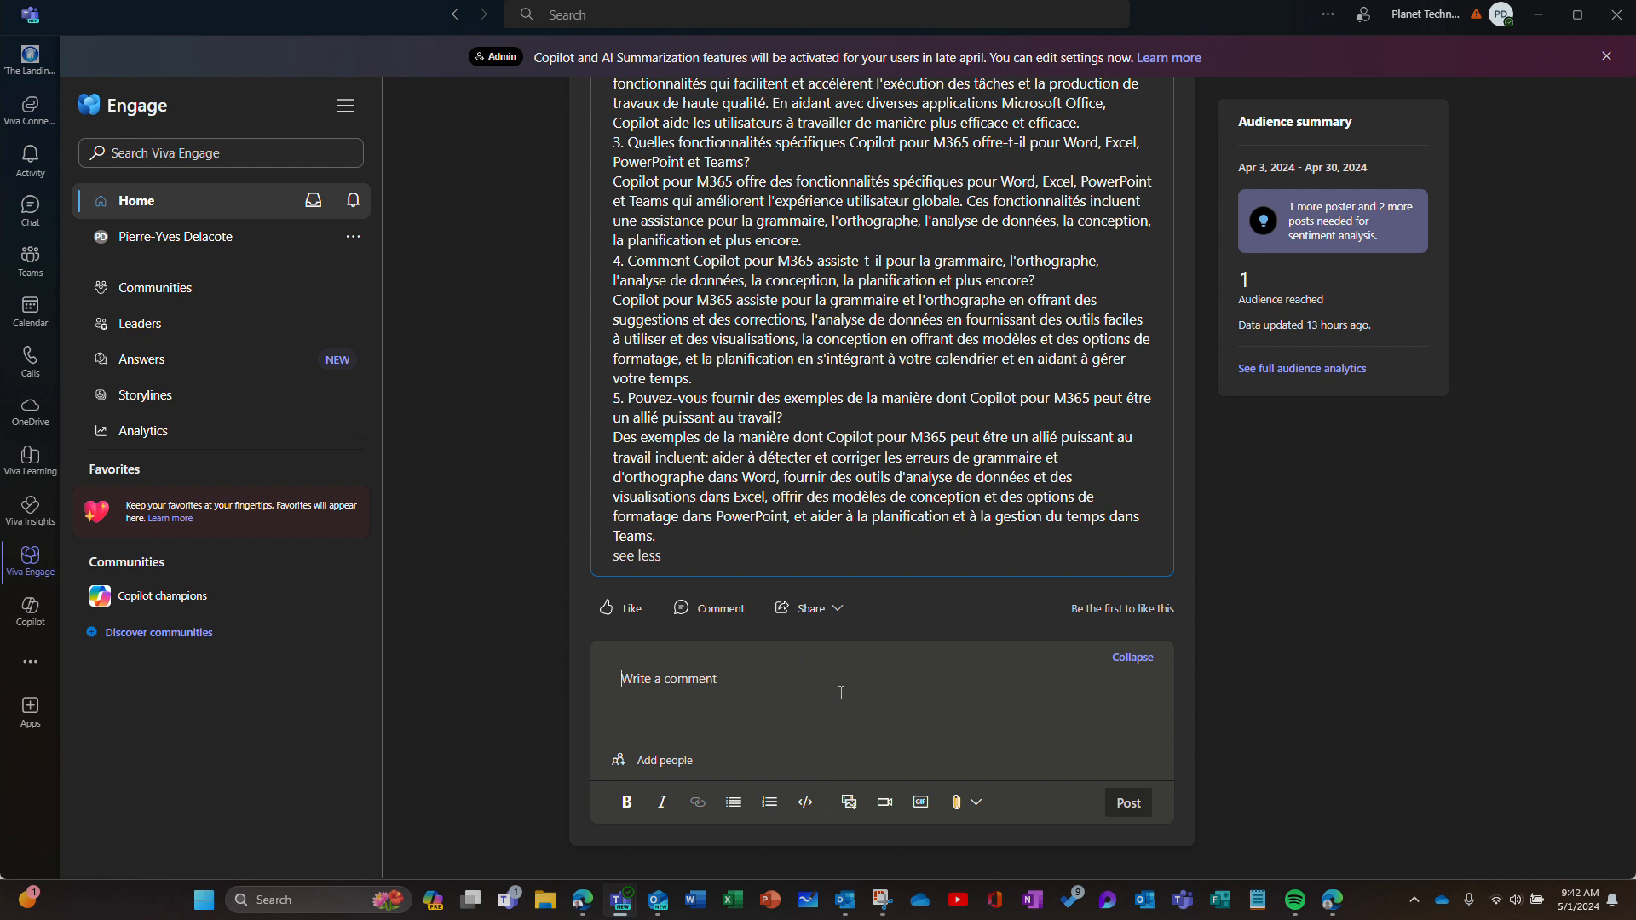
text(Not)
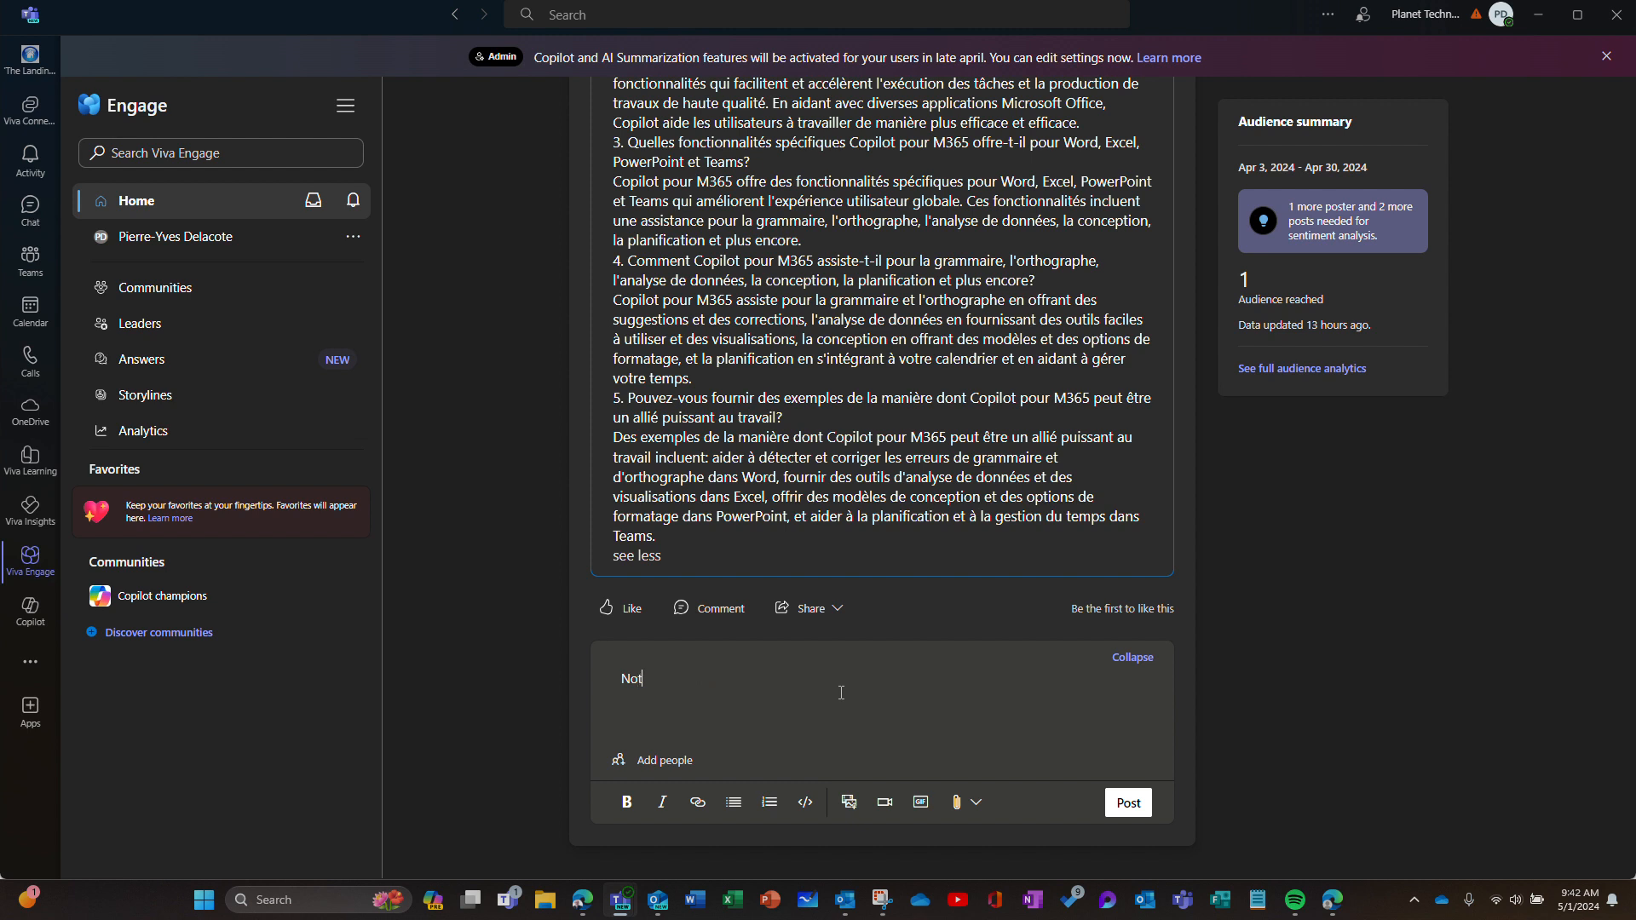
text( sure I can use Copilot in the co)
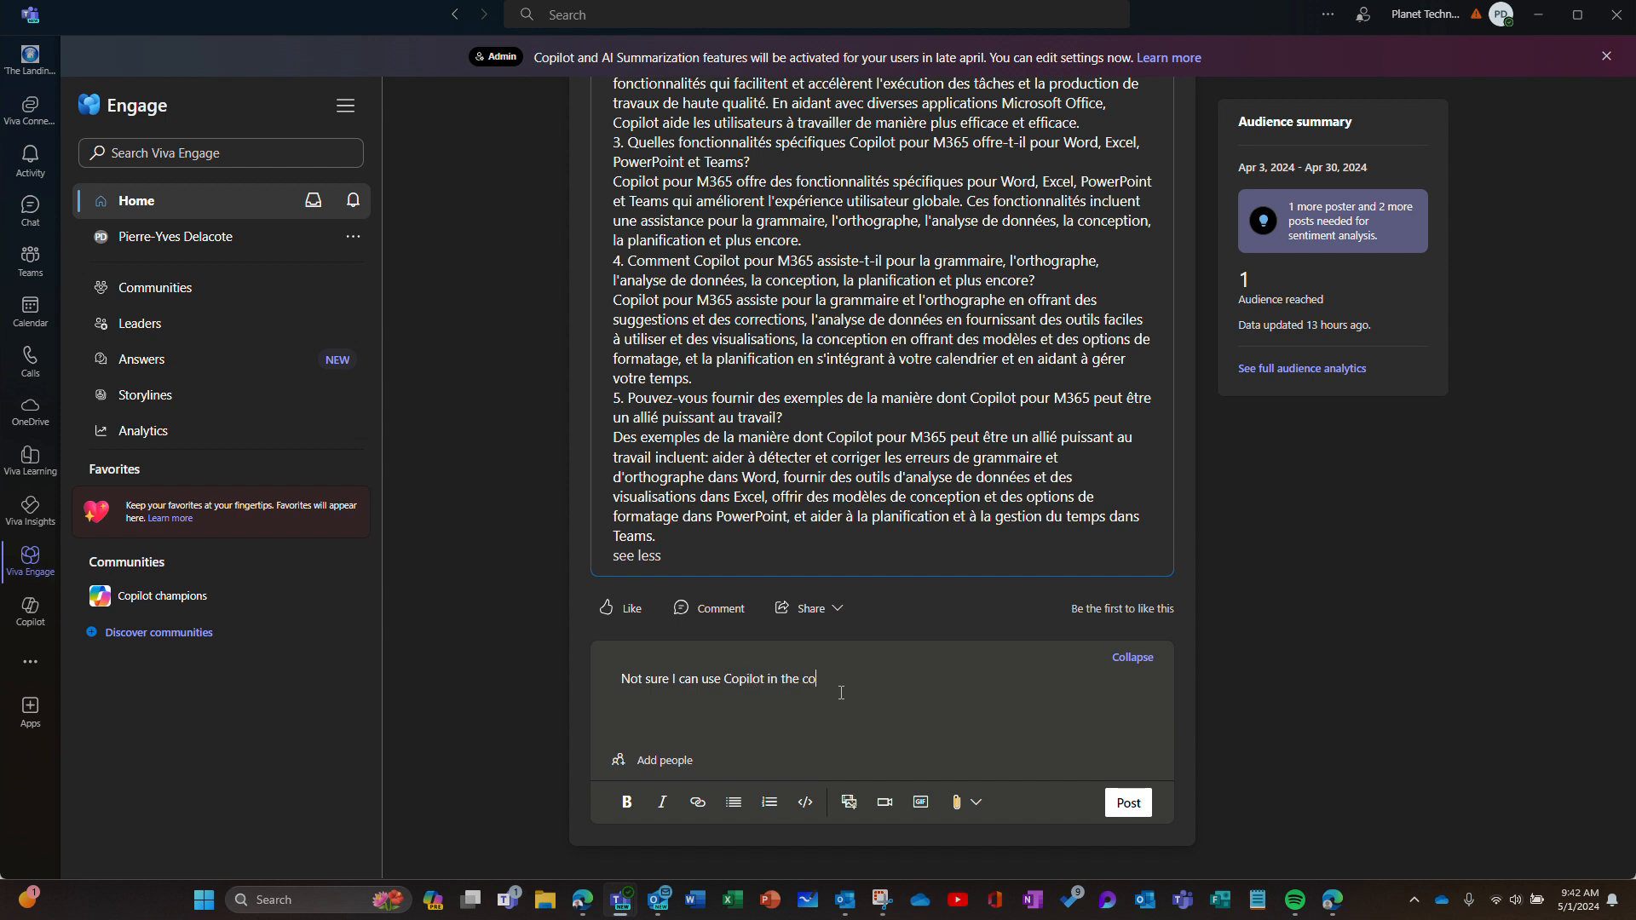
text(mment yet.)
scroll(862, 606, up, 10)
scroll(928, 520, up, 3)
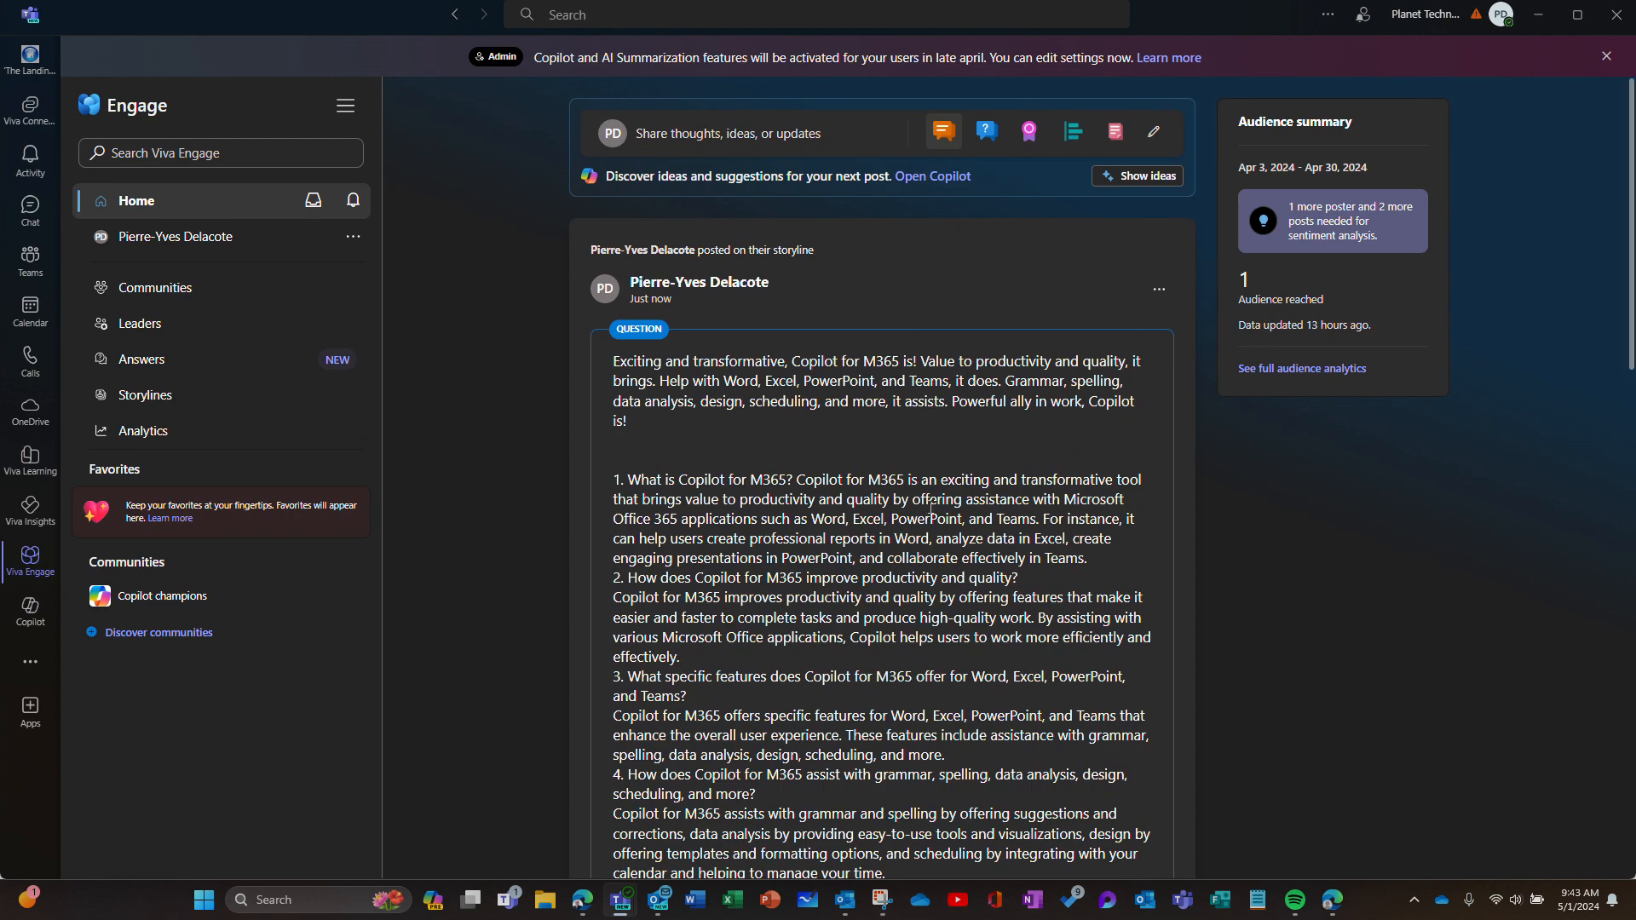
scroll(927, 520, down, 2)
scroll(929, 509, down, 15)
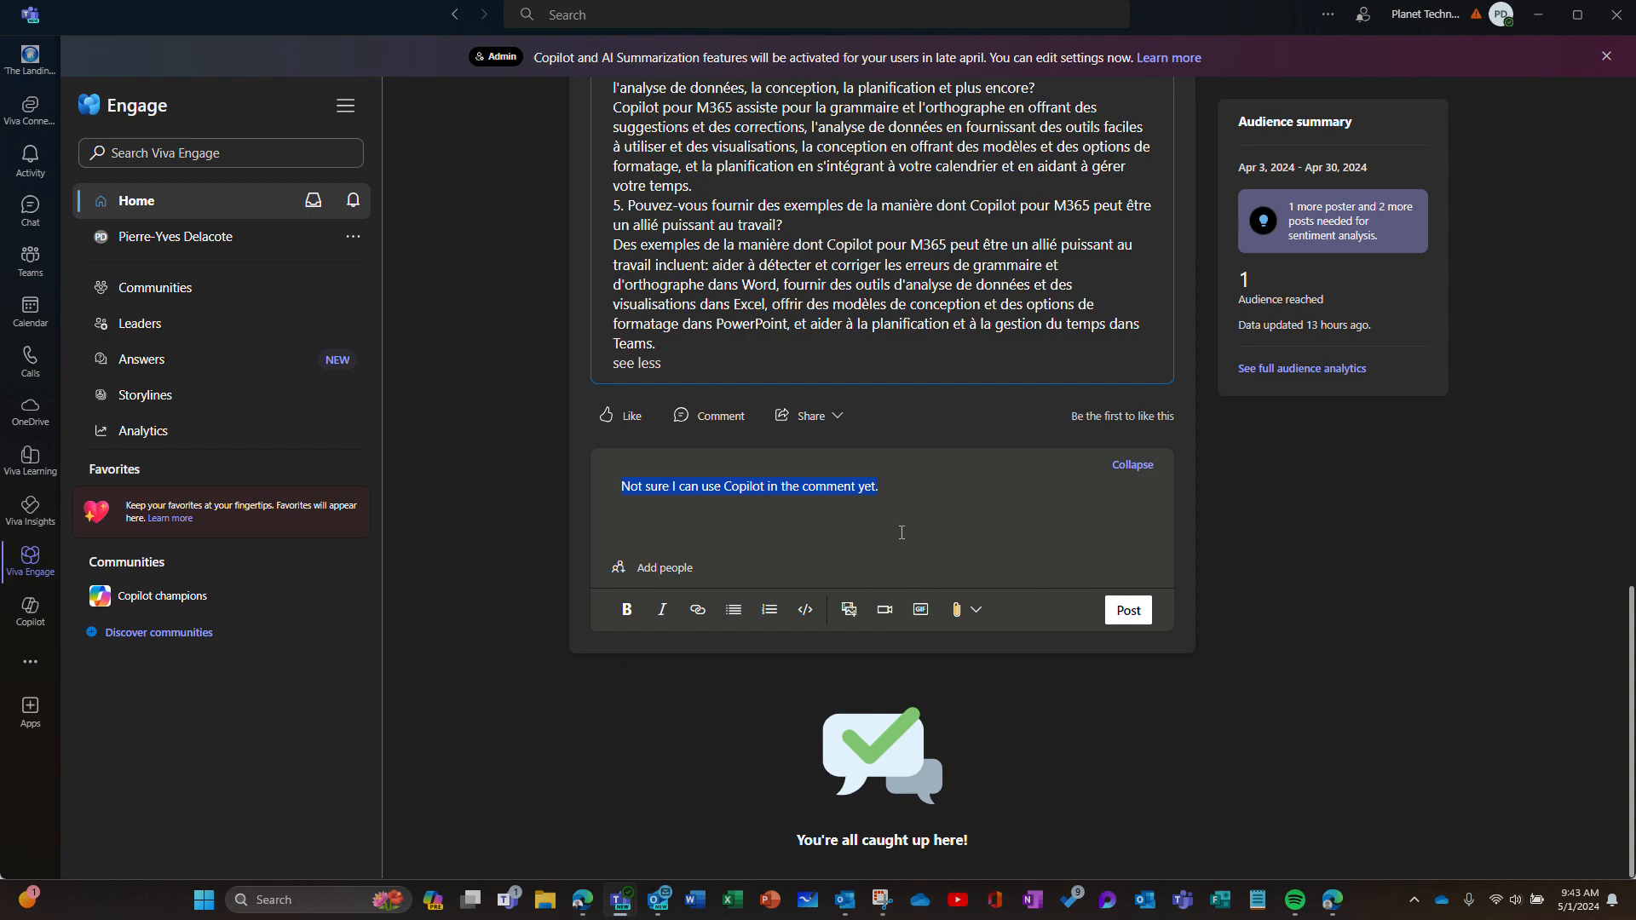
scroll(903, 532, up, 20)
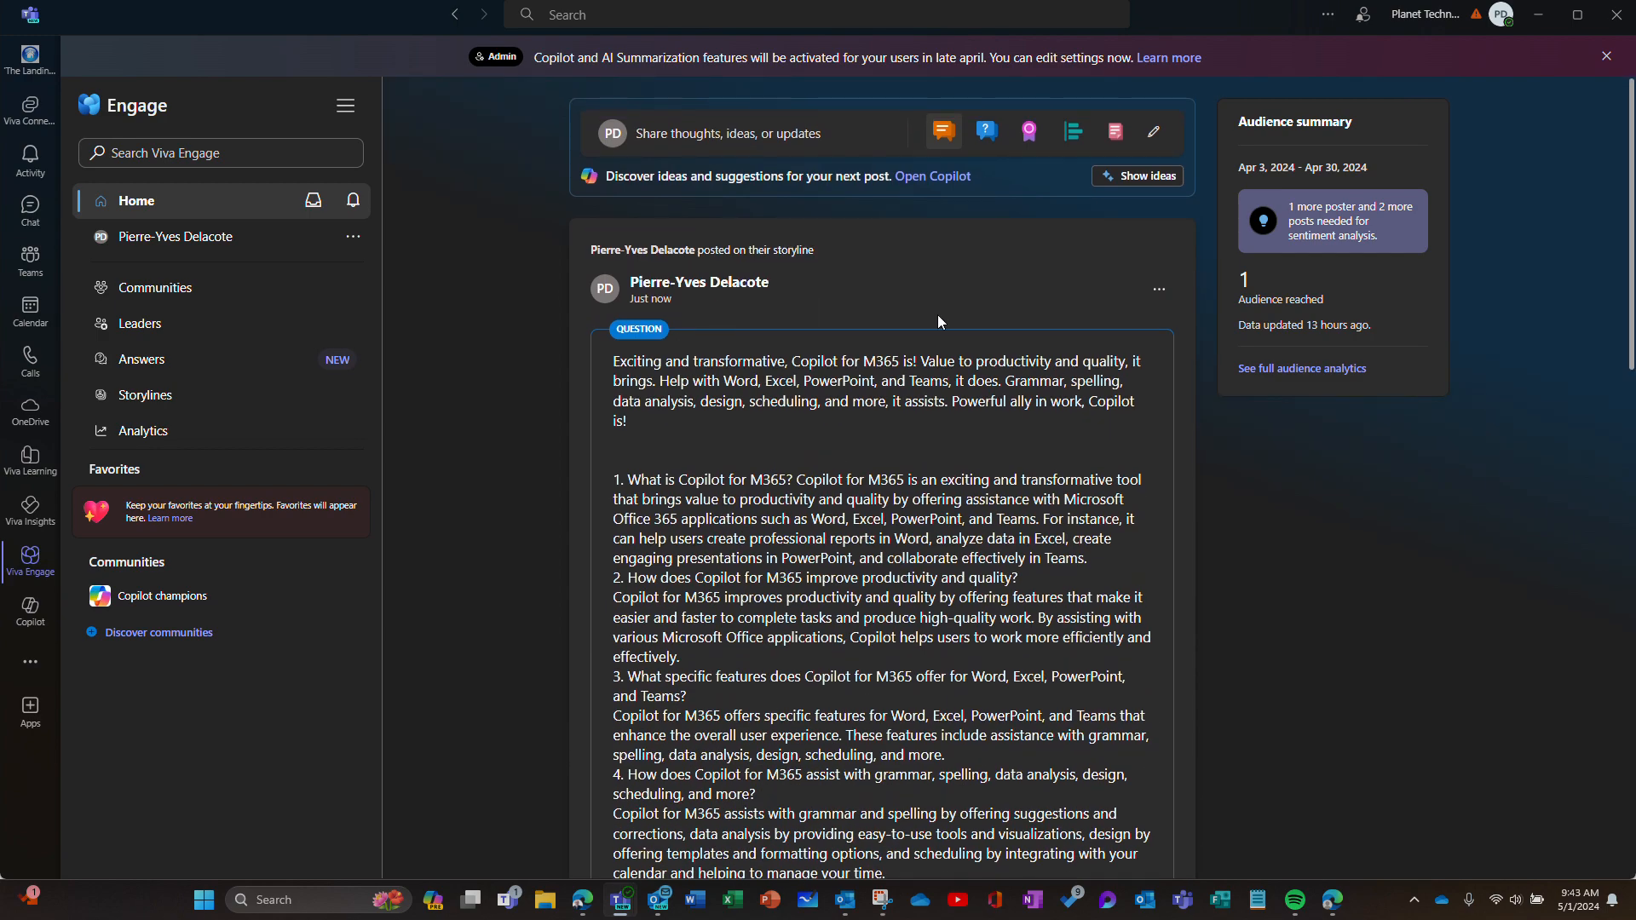
click(1157, 292)
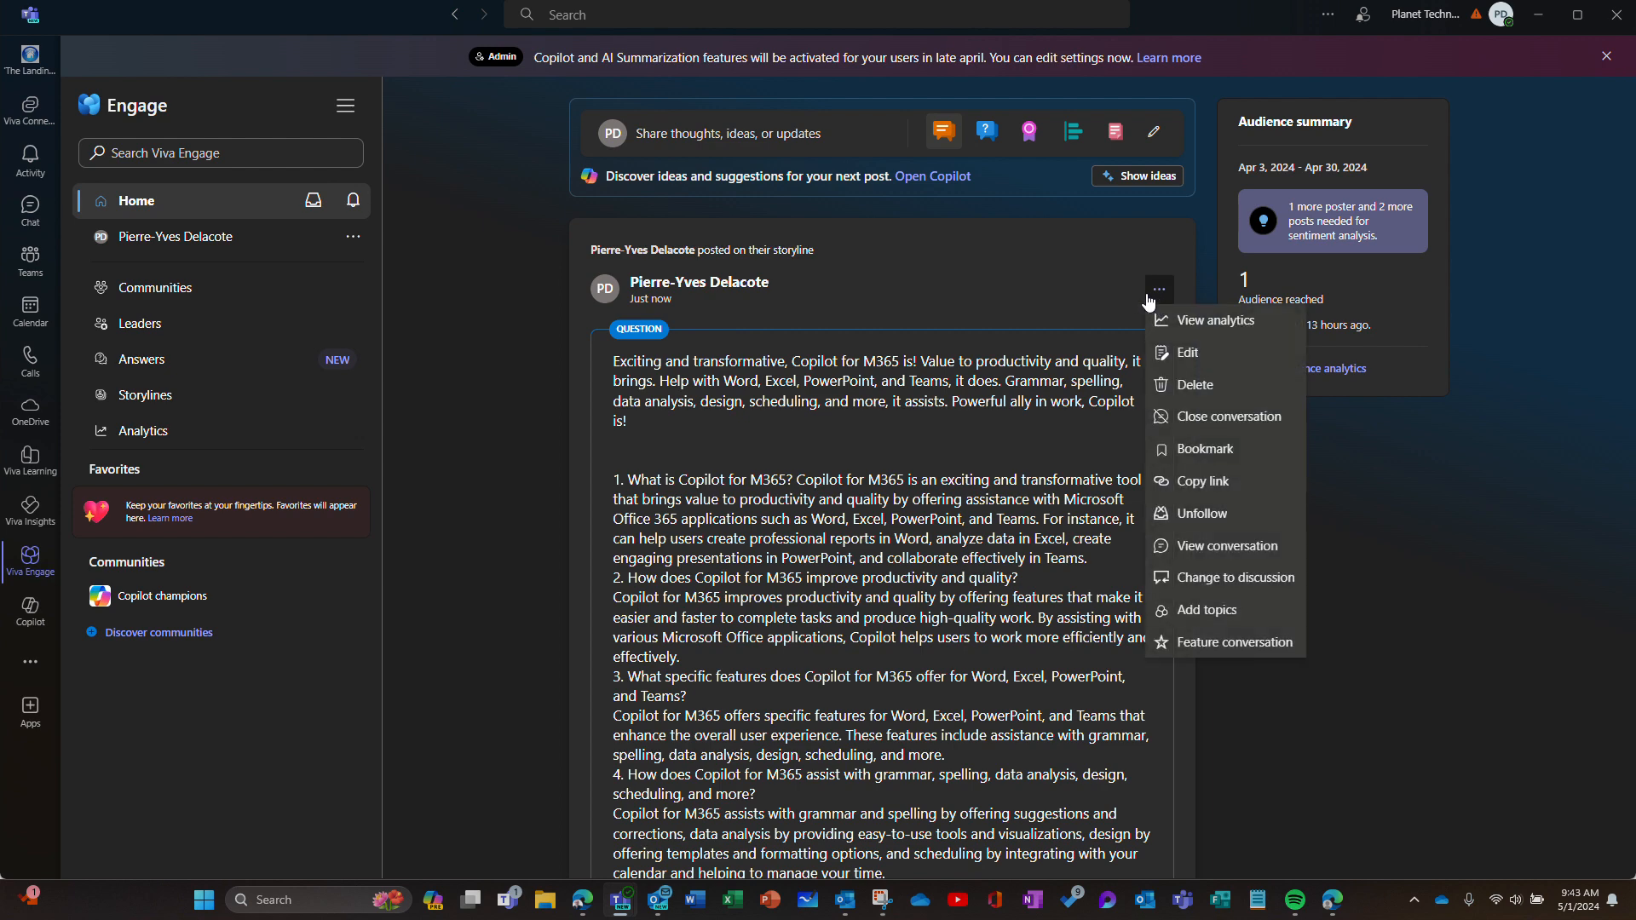
click(745, 138)
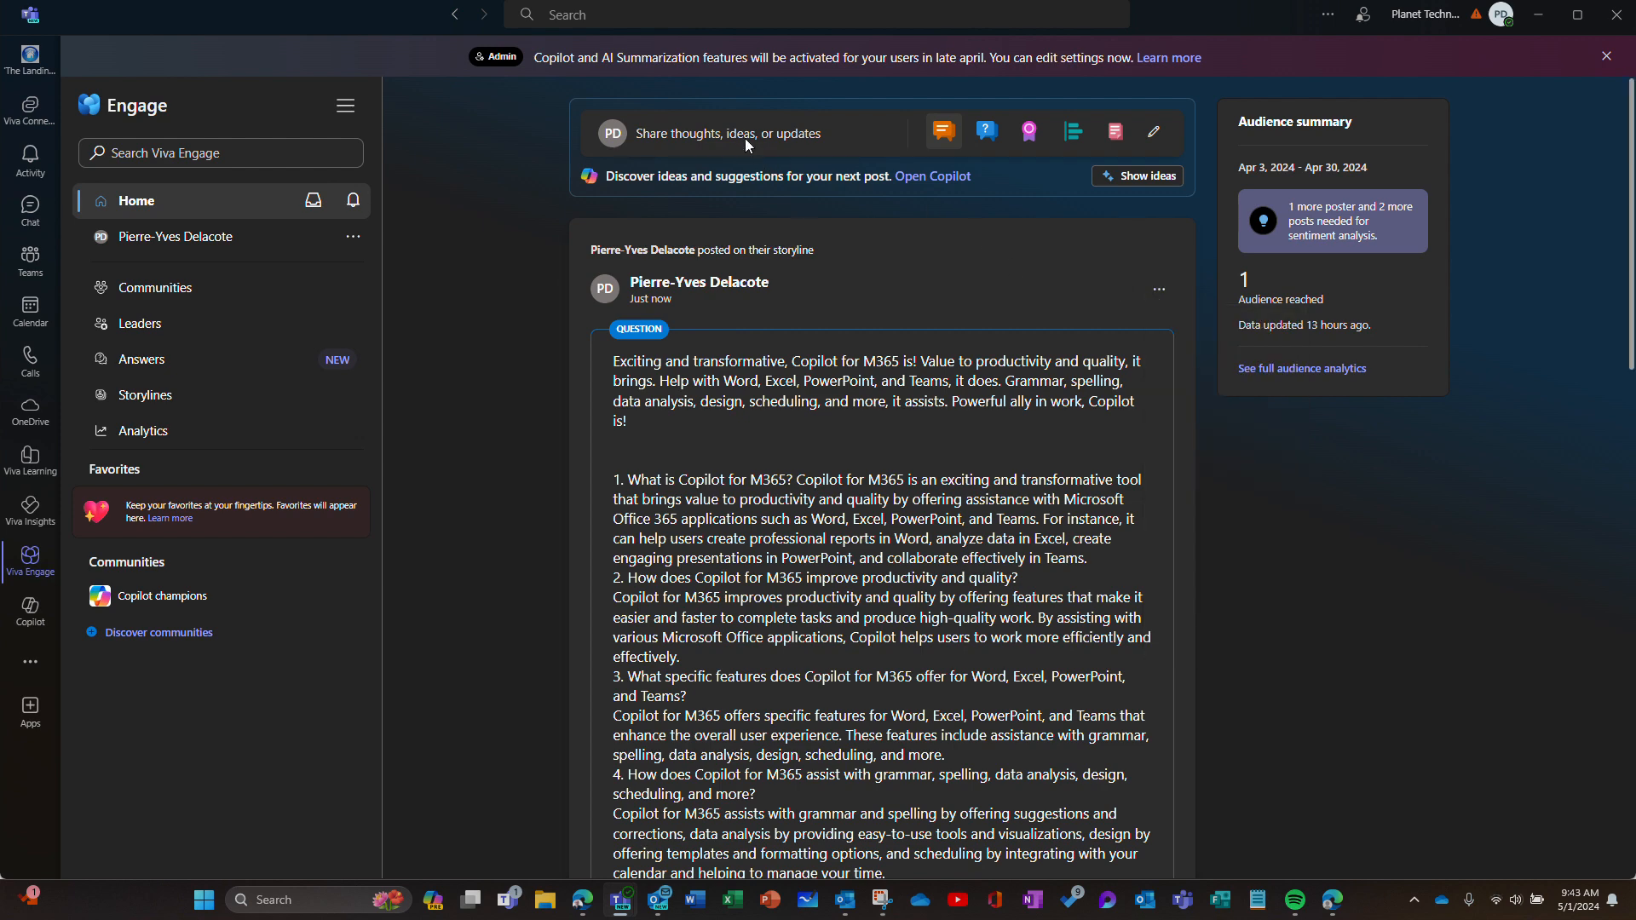
Examine Copilot's starting suggestions for a new storyline post and close the empty composer
click(744, 138)
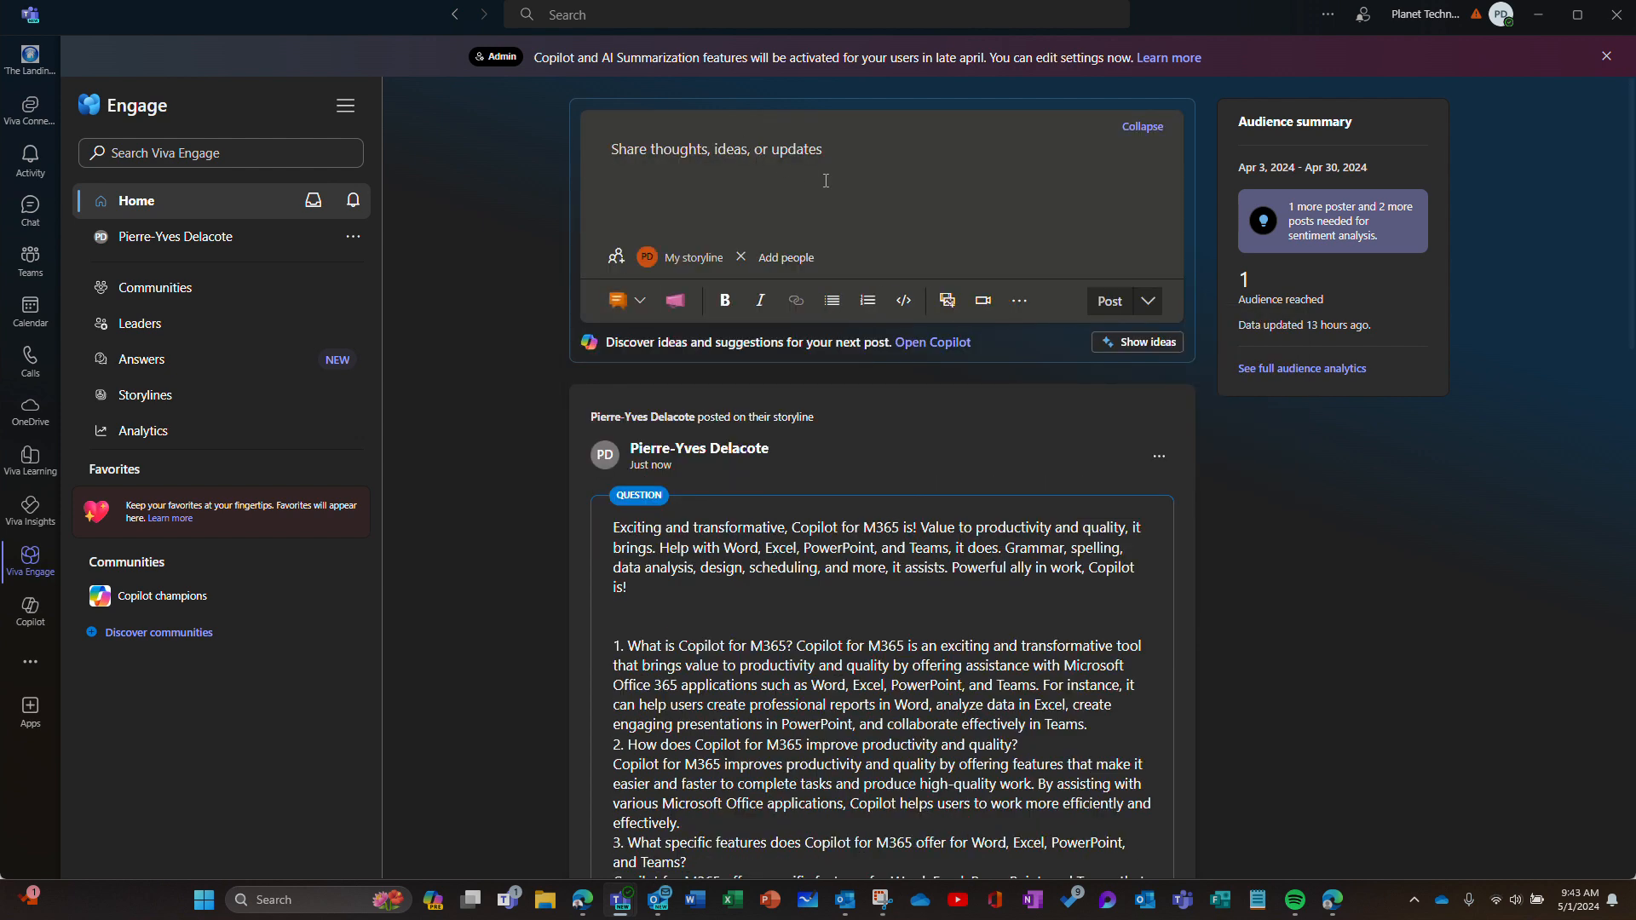
click(933, 341)
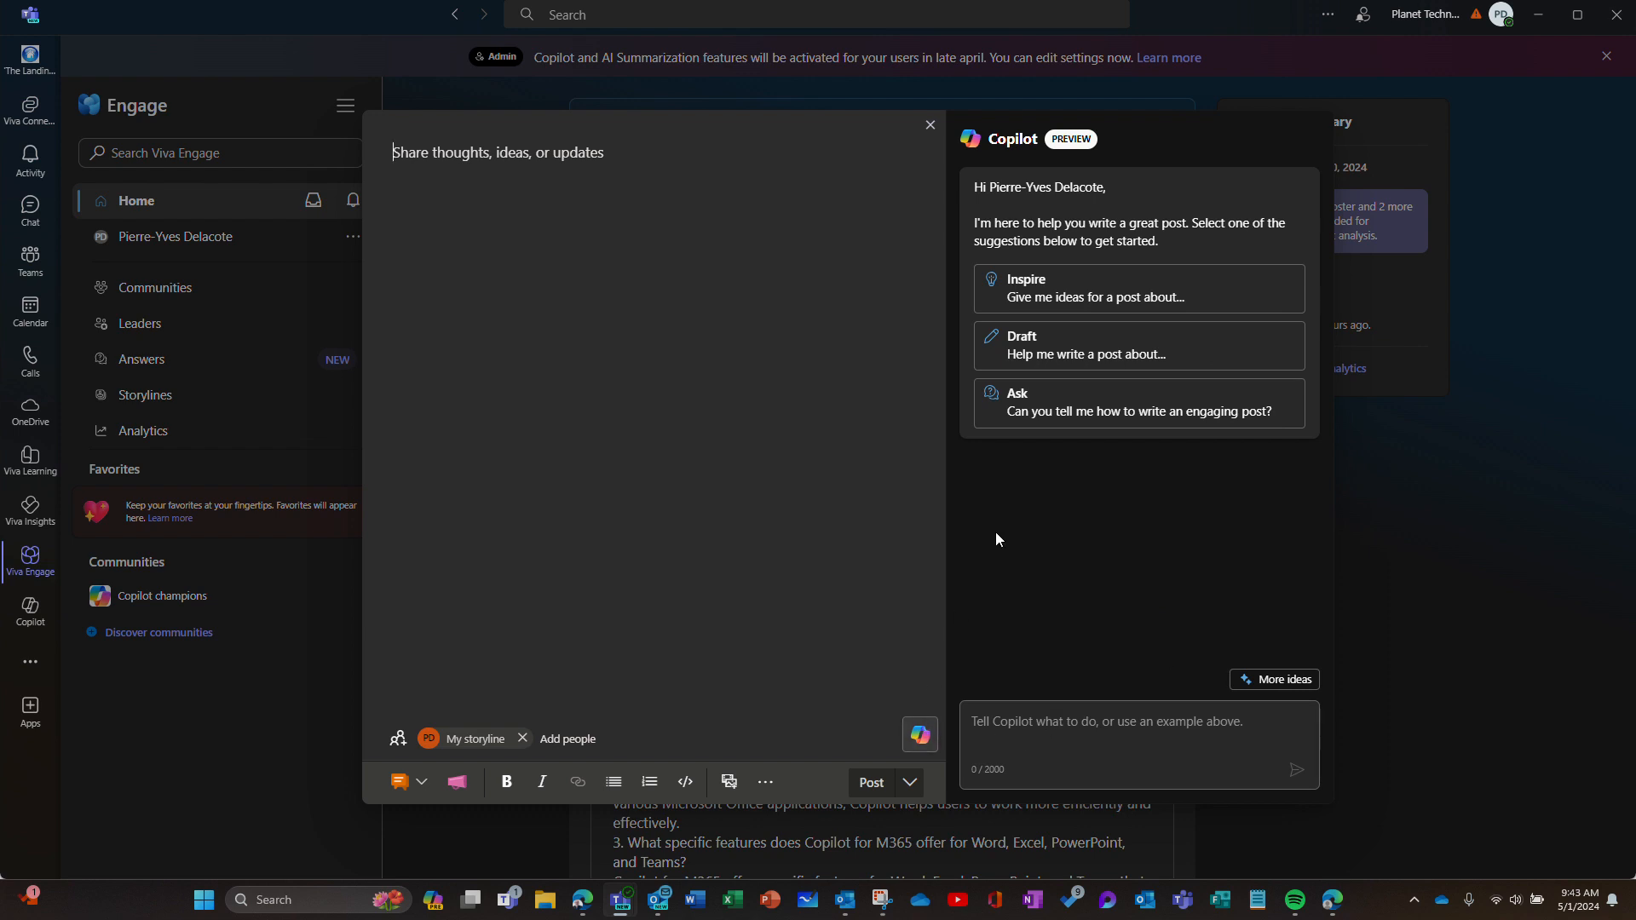
click(1429, 519)
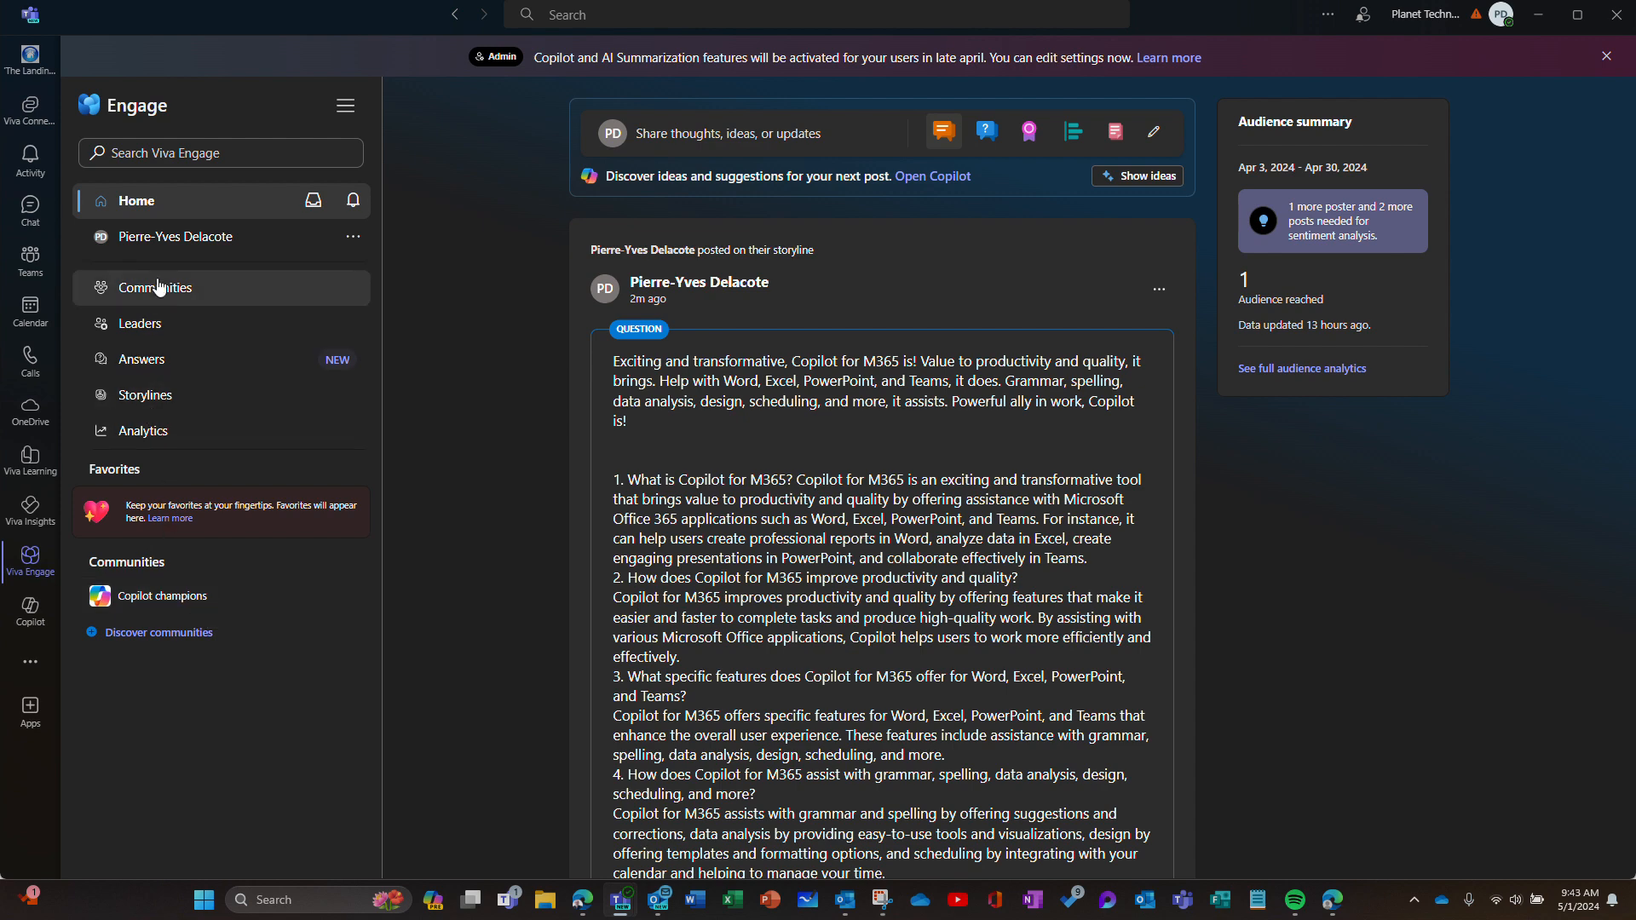
Add the Copilot champions community to the favorites
click(100, 598)
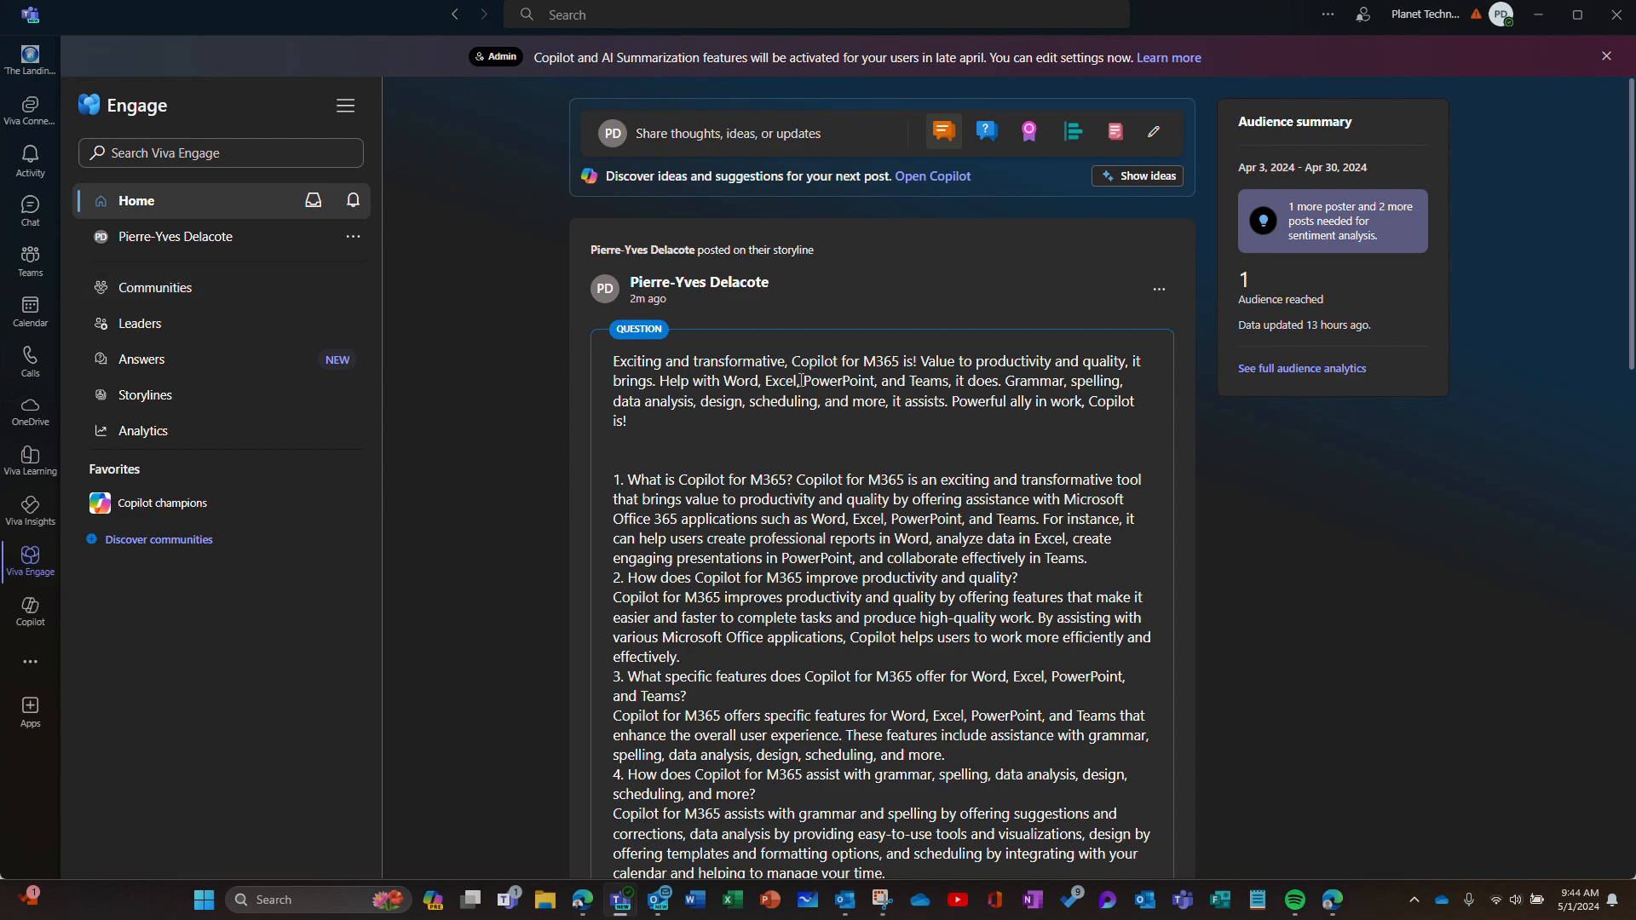
Post the prepared comment under the published storyline question
scroll(1106, 555, down, 7)
scroll(1101, 557, down, 9)
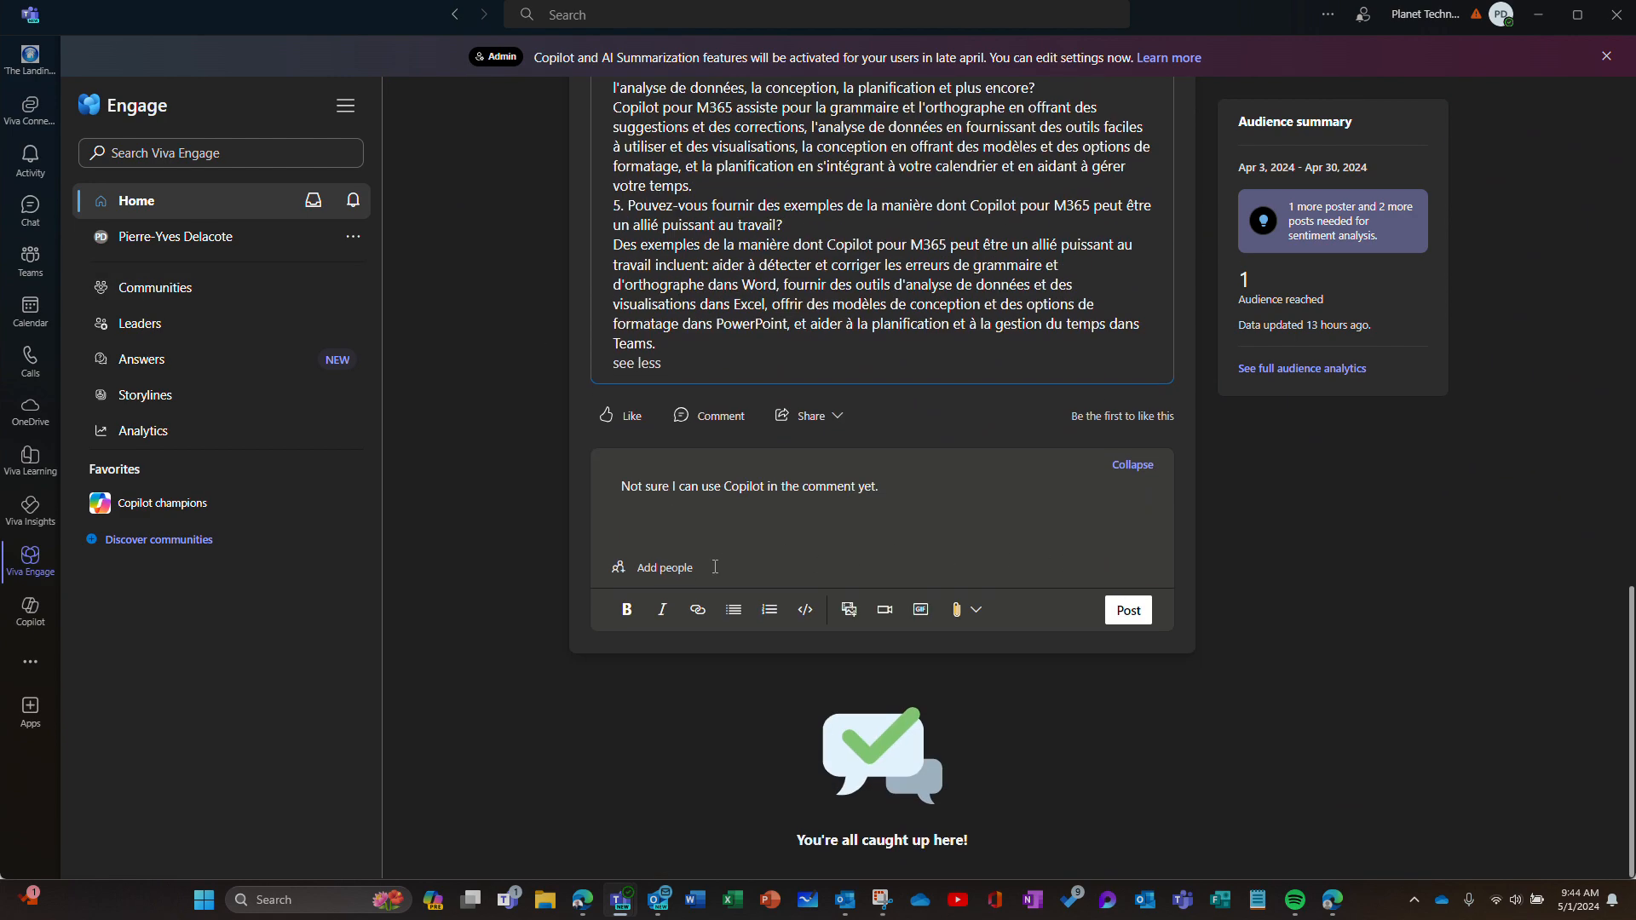
click(1131, 612)
Open the Copilot champions community and look over its conversations, campaigns and community resources
click(158, 506)
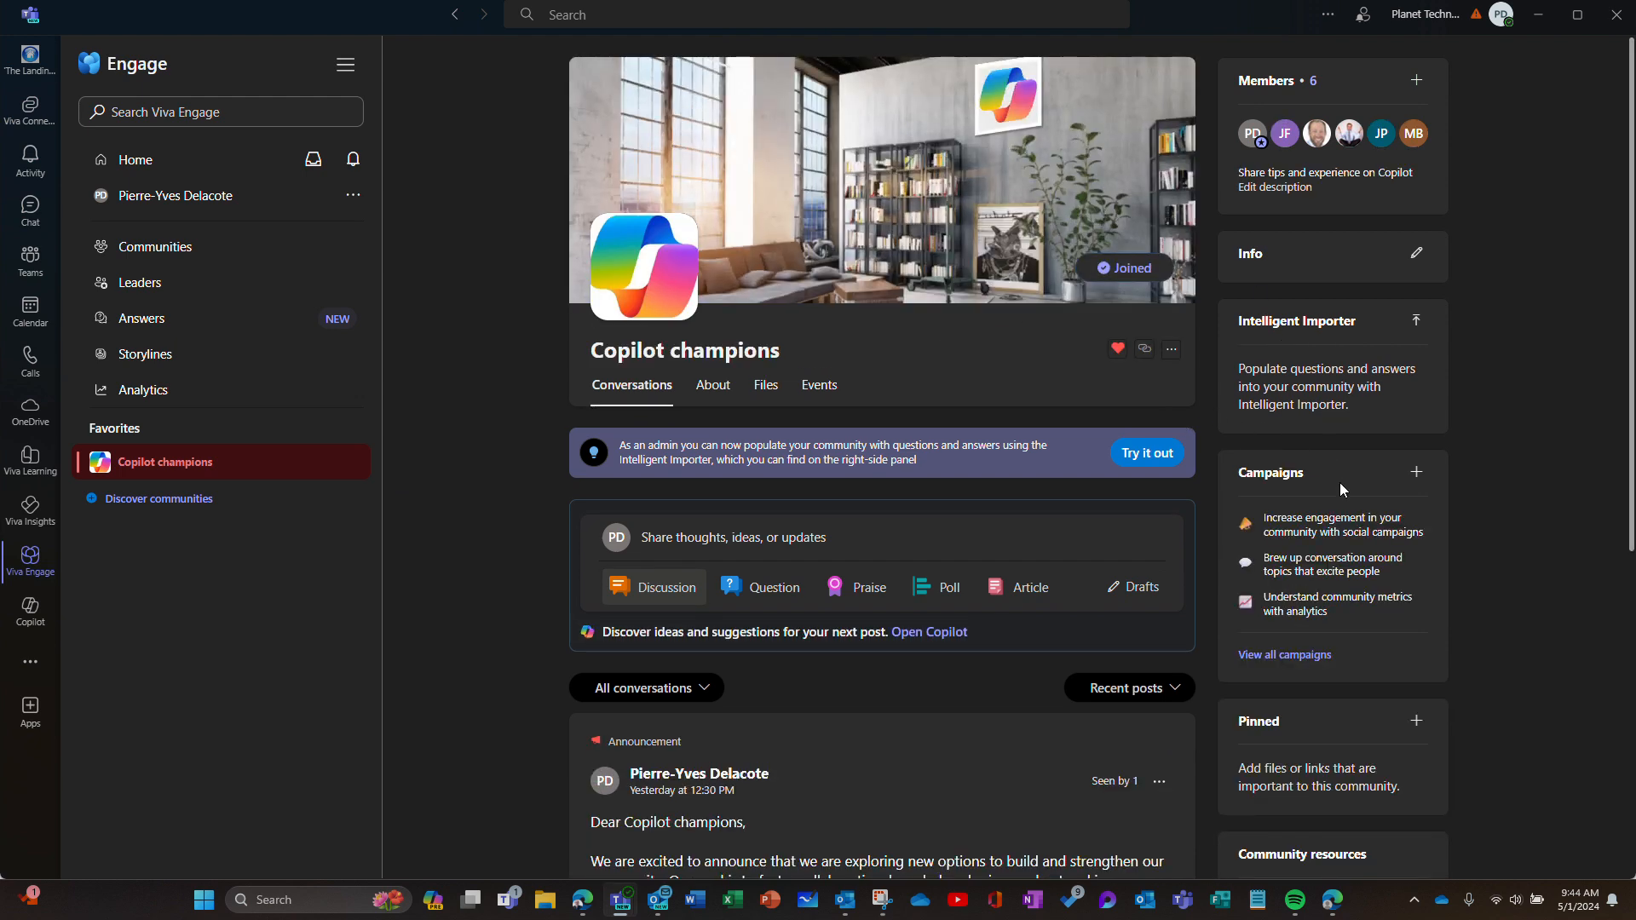
scroll(1369, 690, down, 5)
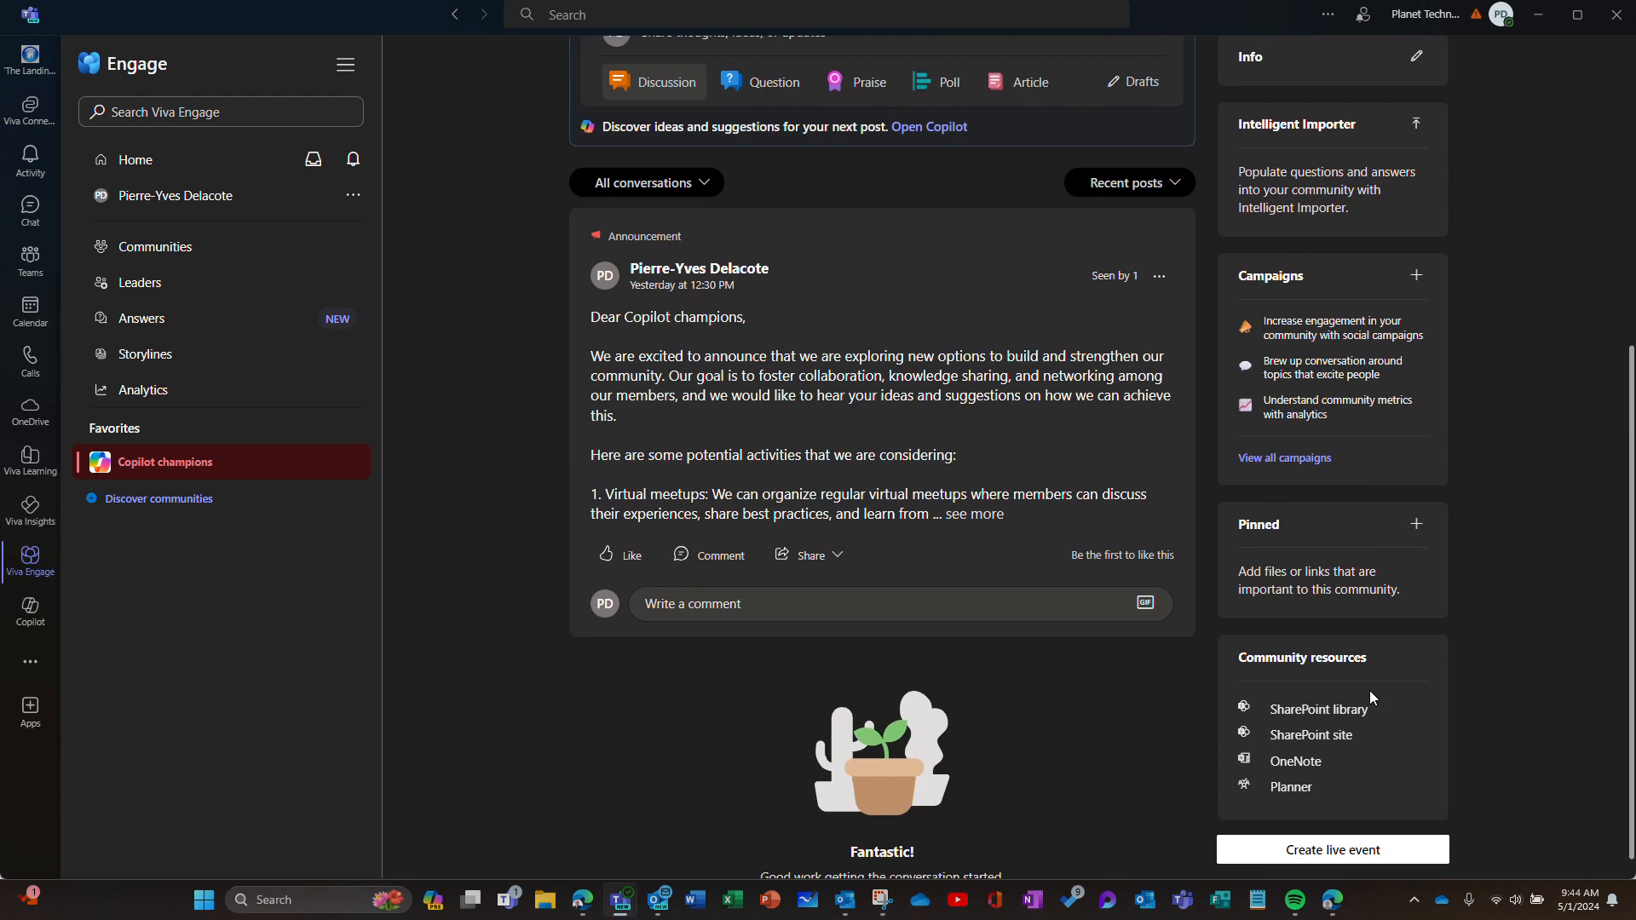
scroll(856, 544, up, 5)
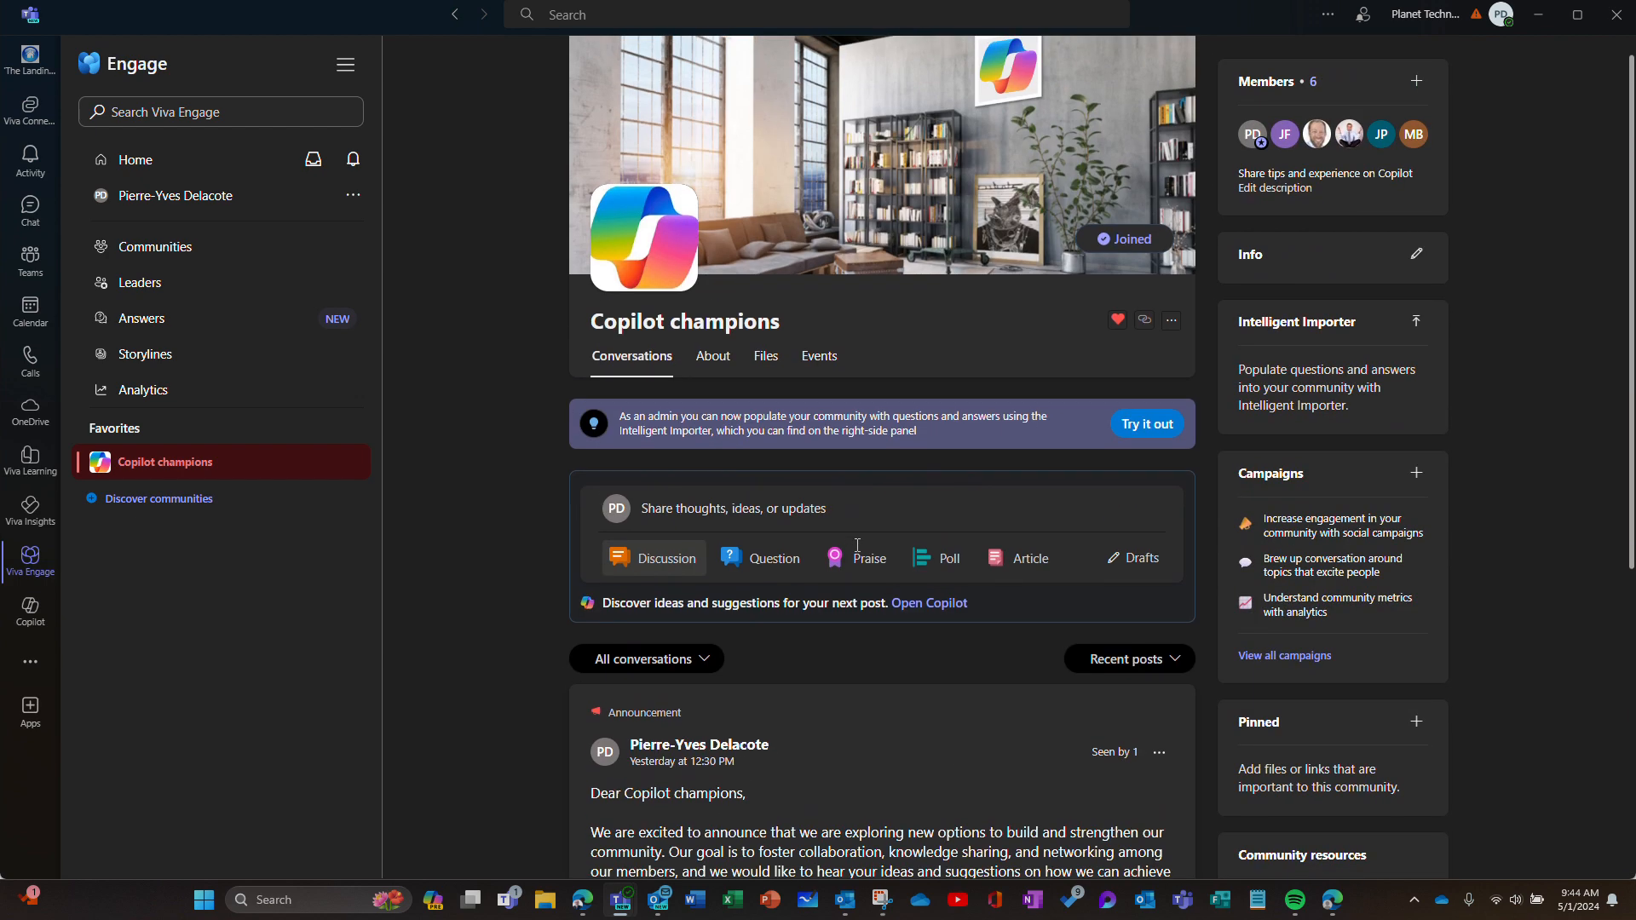
scroll(858, 545, up, 1)
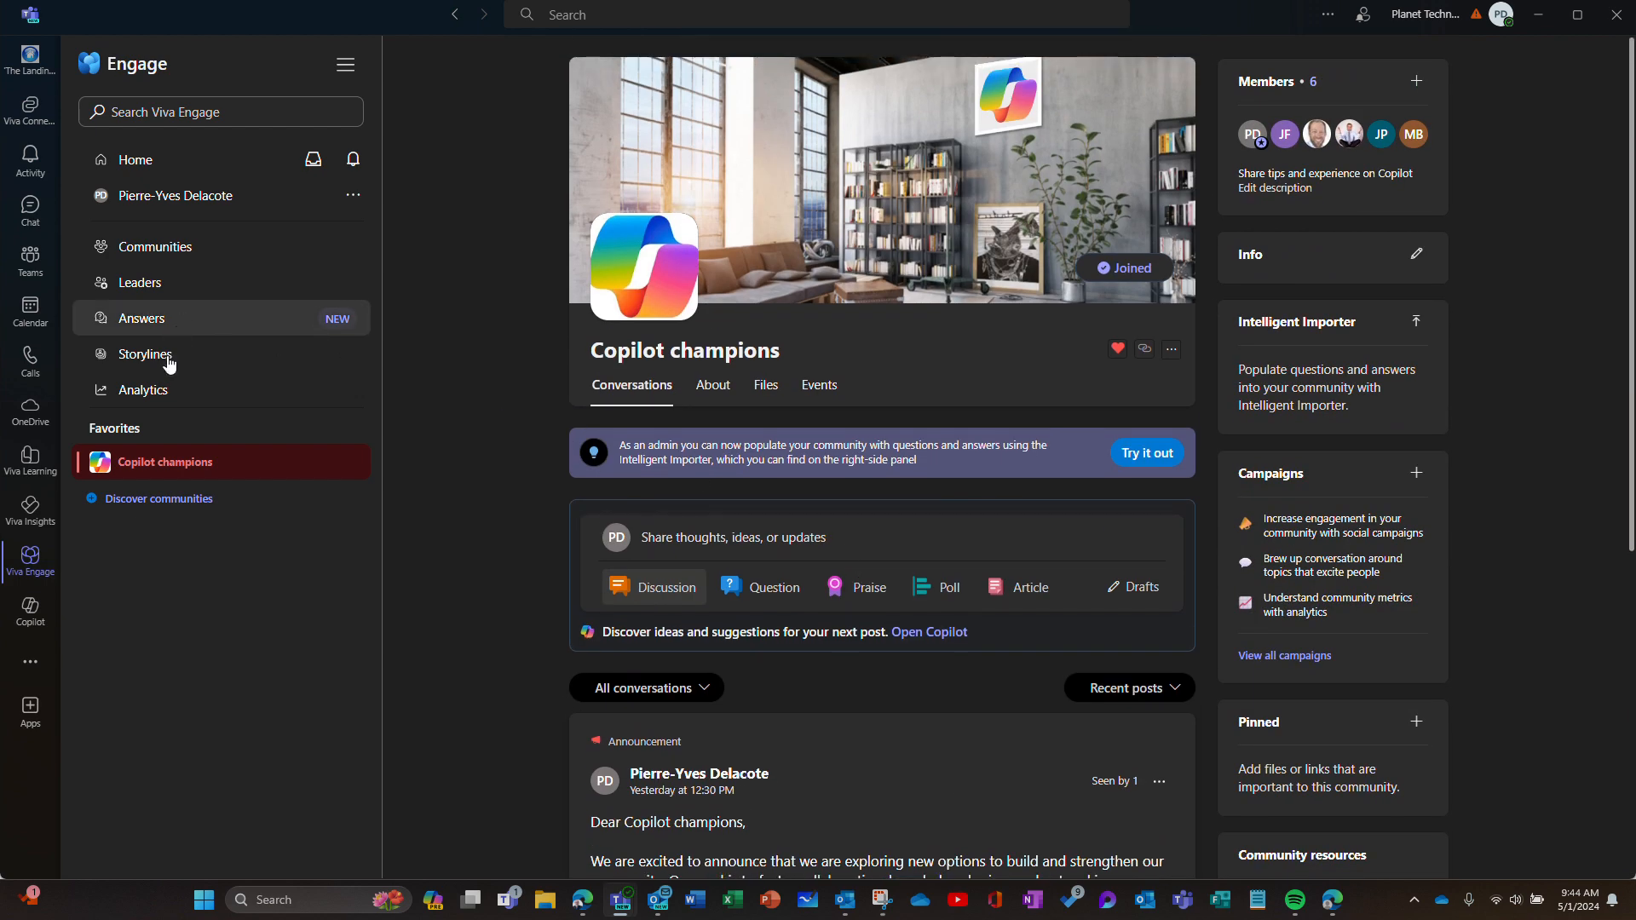
Browse the list of communities, try to view the All Company community, and open Copilot champions from the list
click(142, 249)
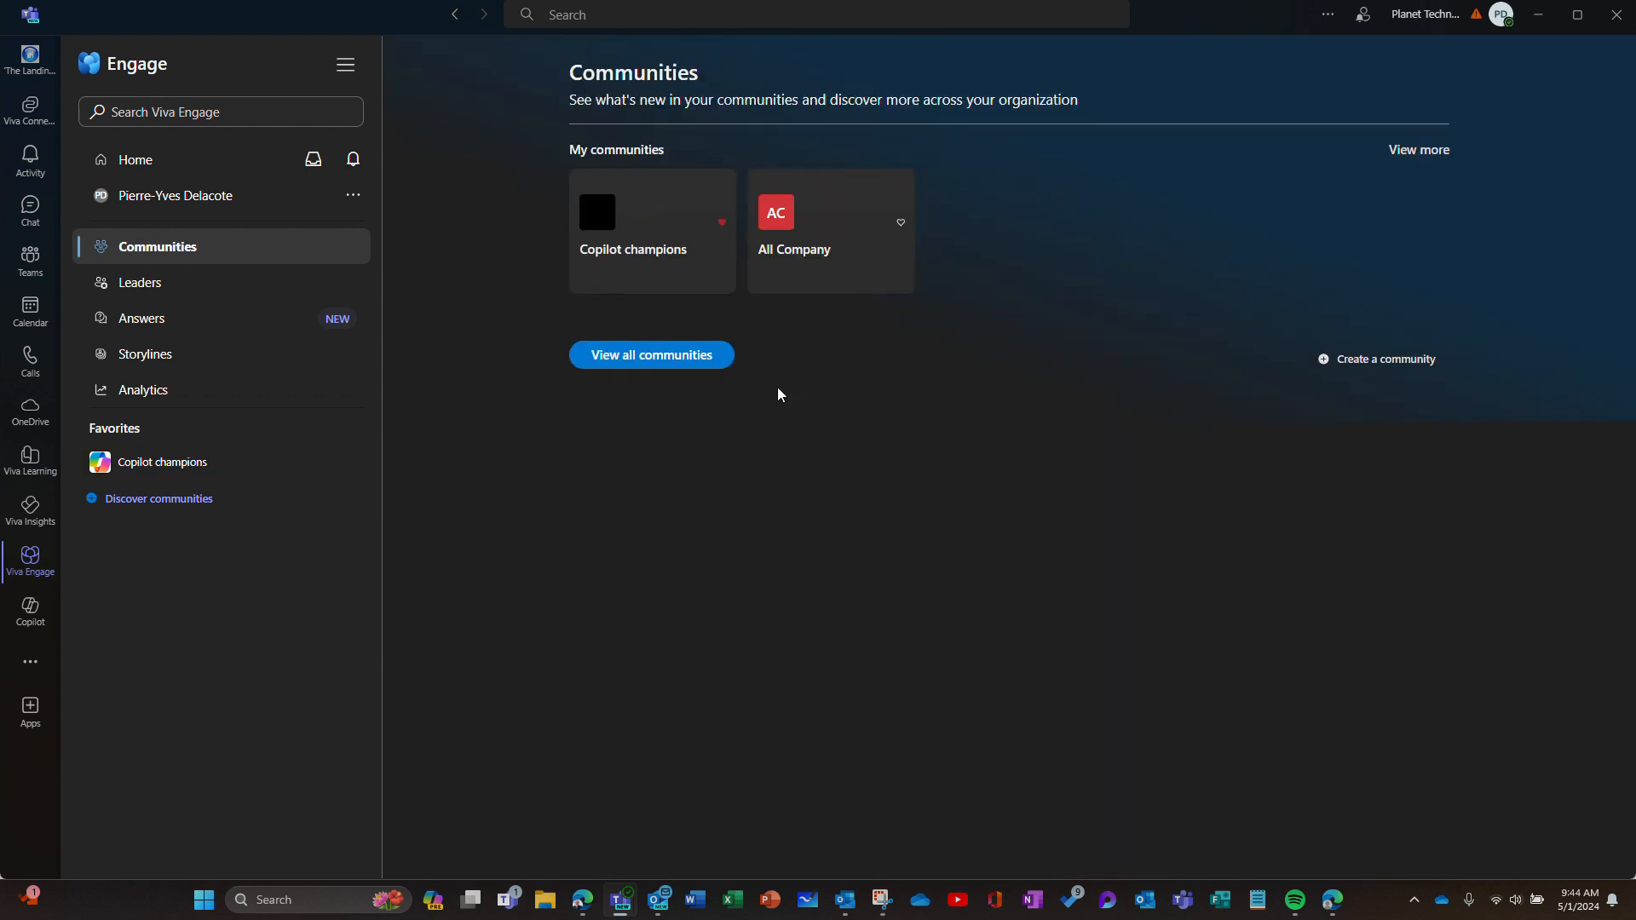
click(839, 264)
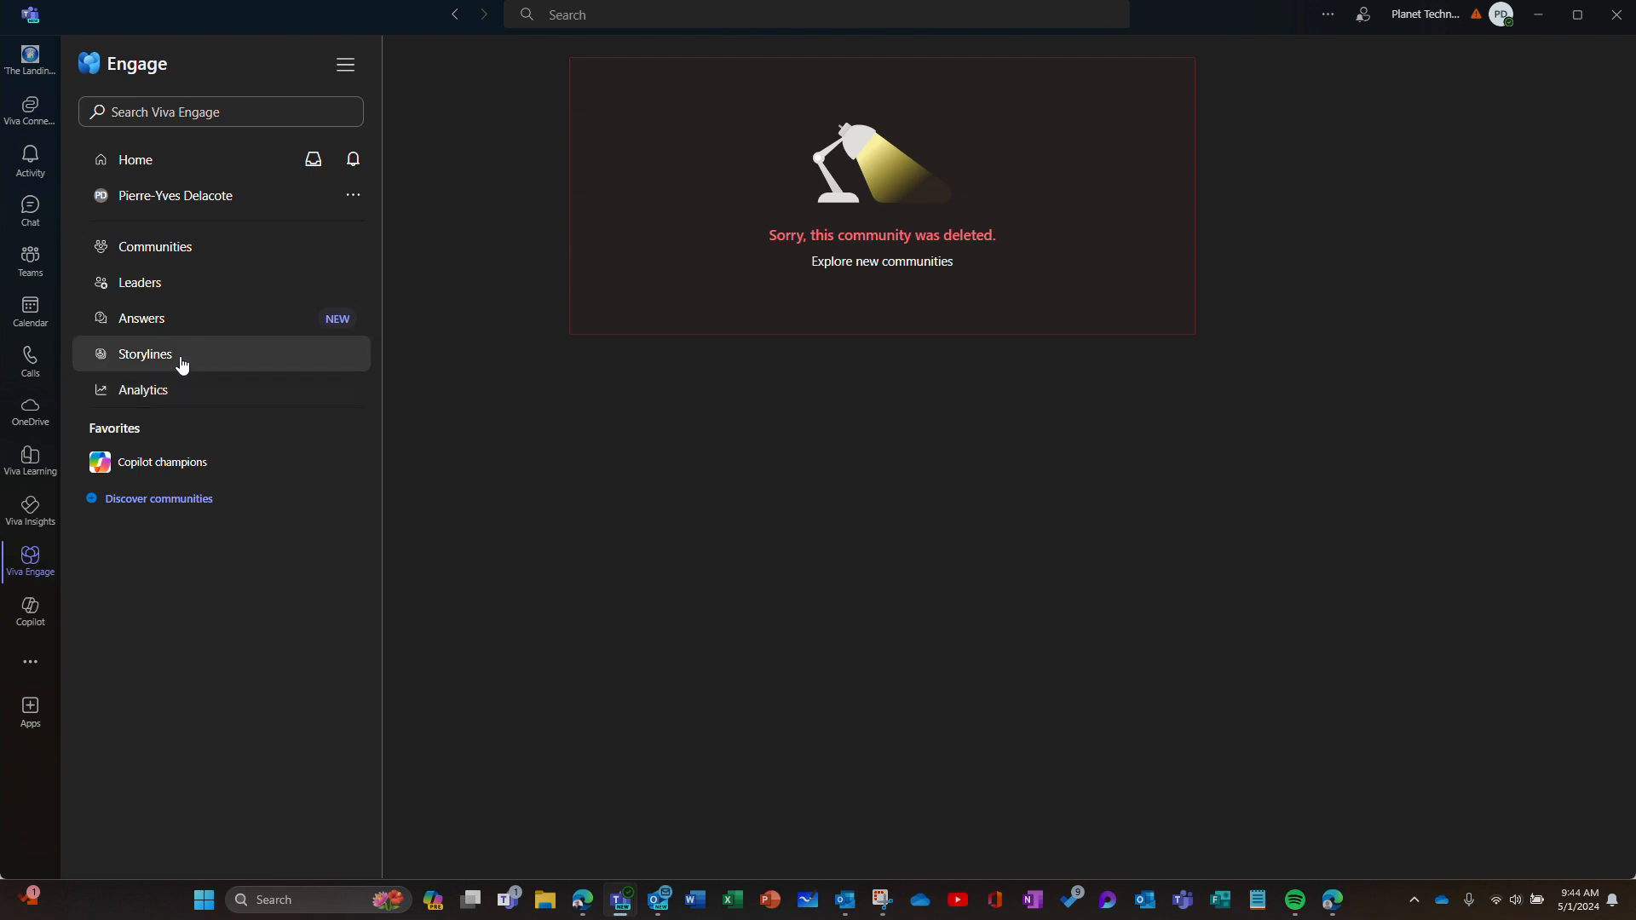
click(150, 252)
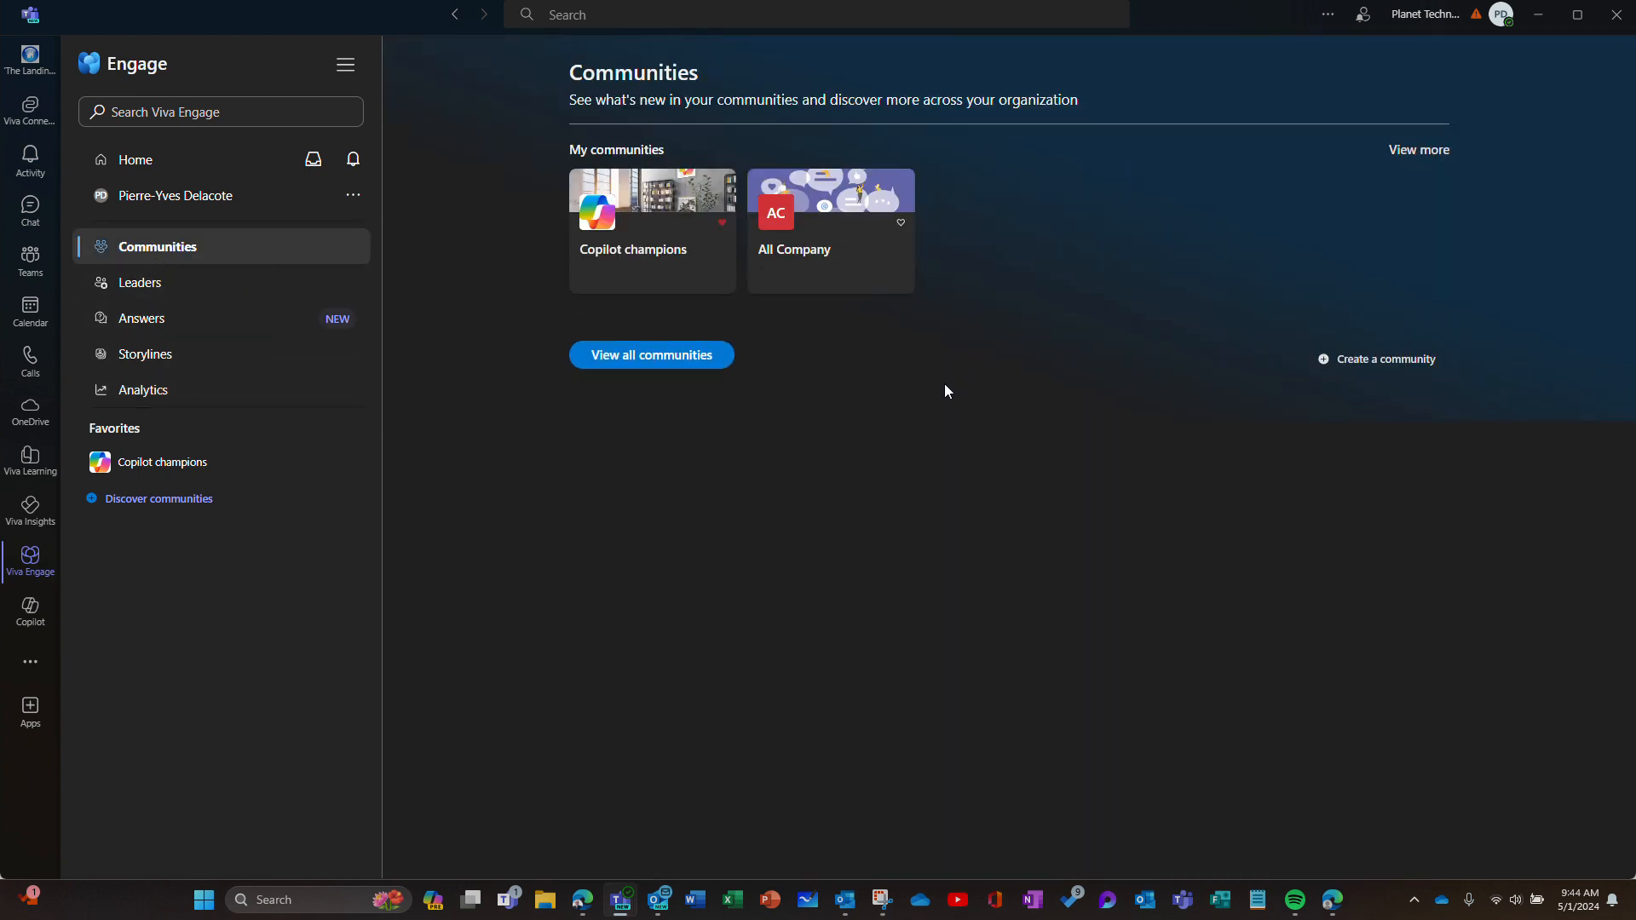
click(656, 272)
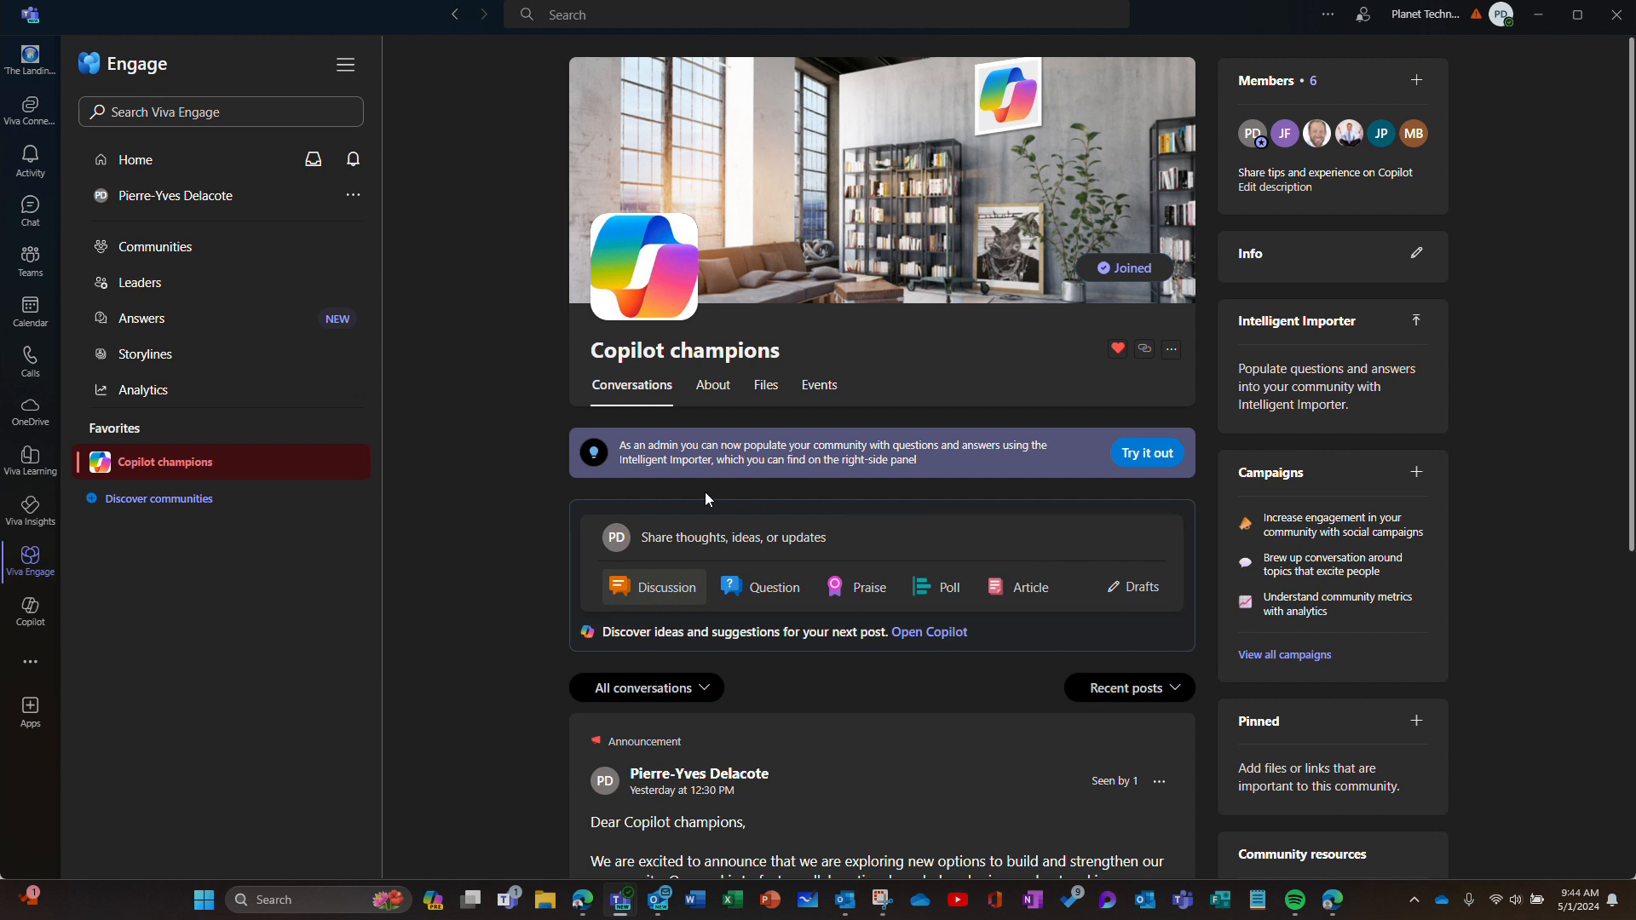
View the Copilot champions community's About information and its files in the browser, and return to the Viva Engage window in Teams
click(705, 391)
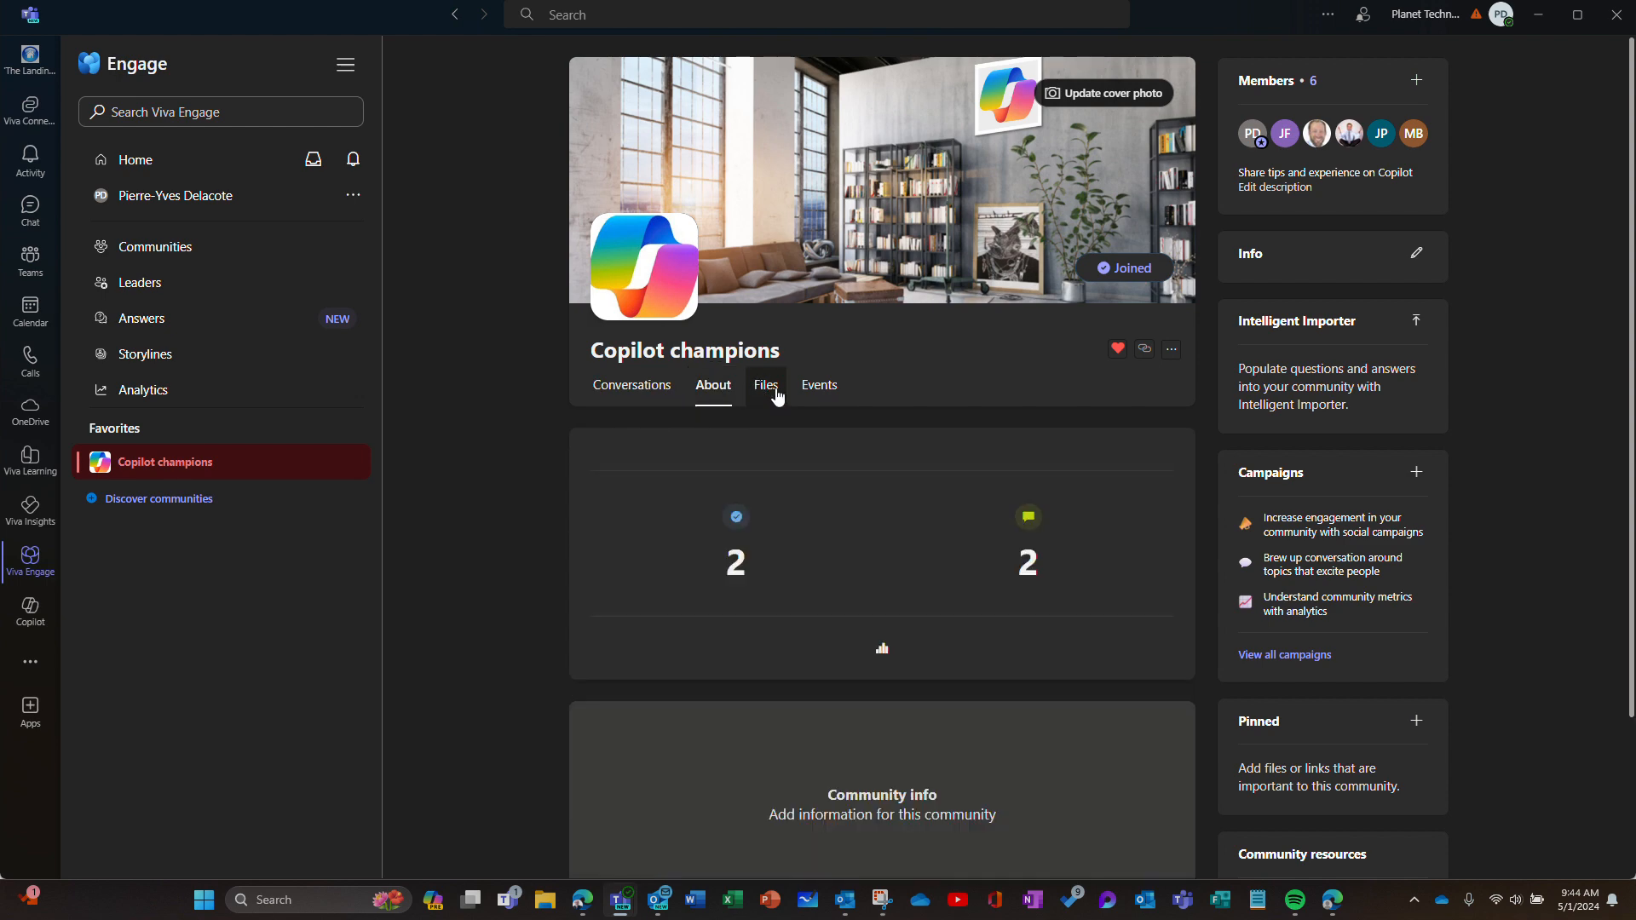
click(782, 394)
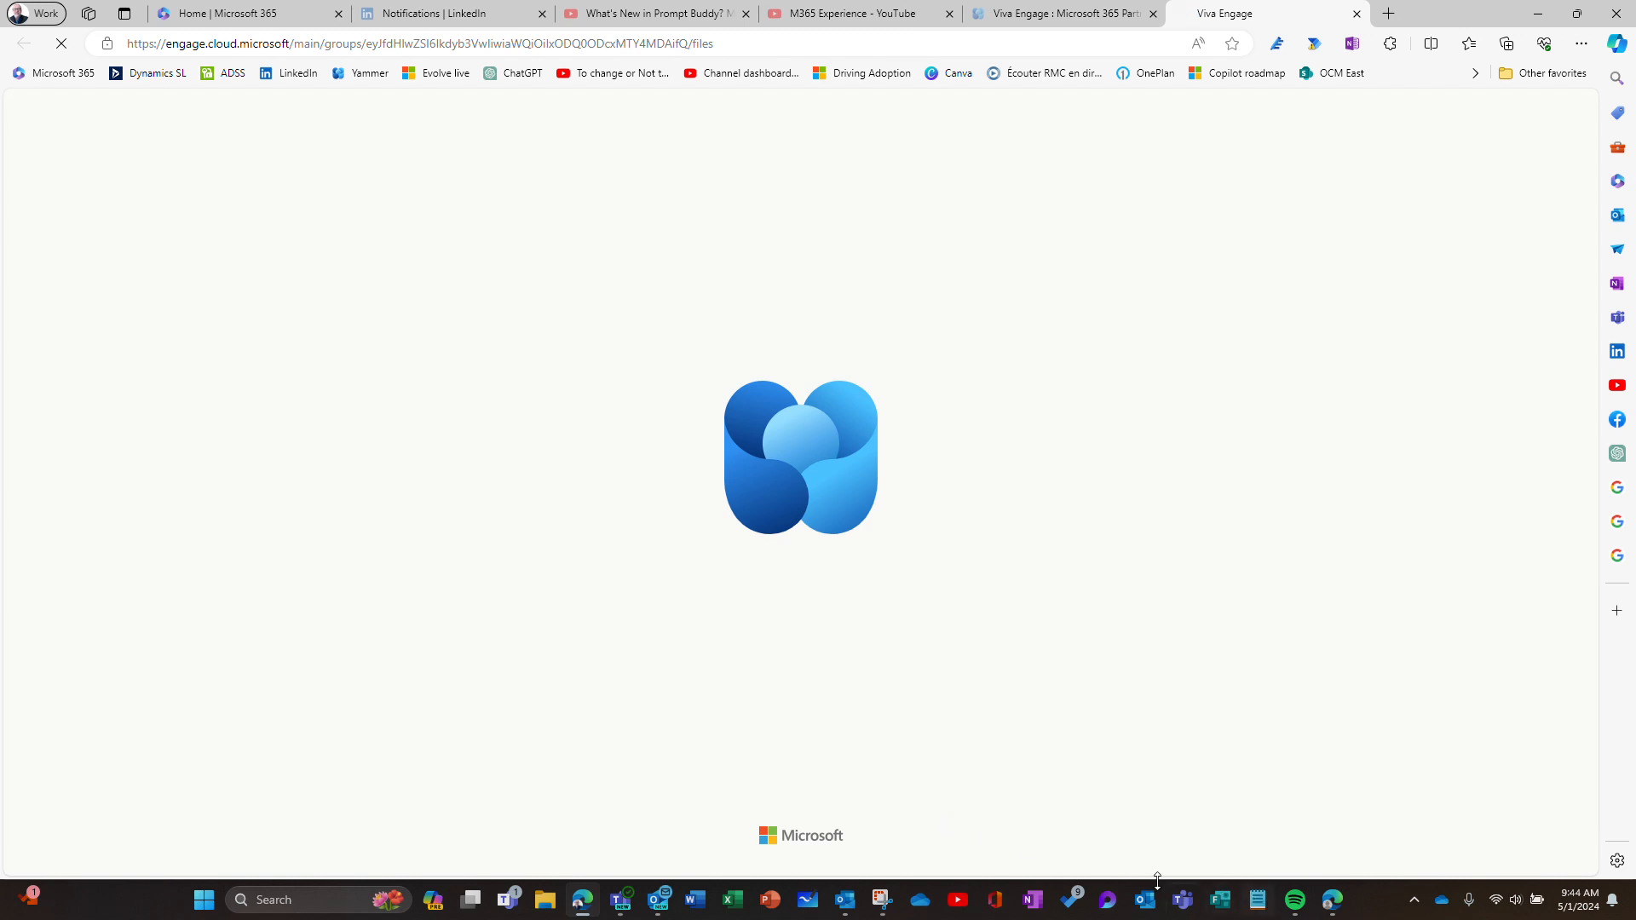
mouse_move(620, 908)
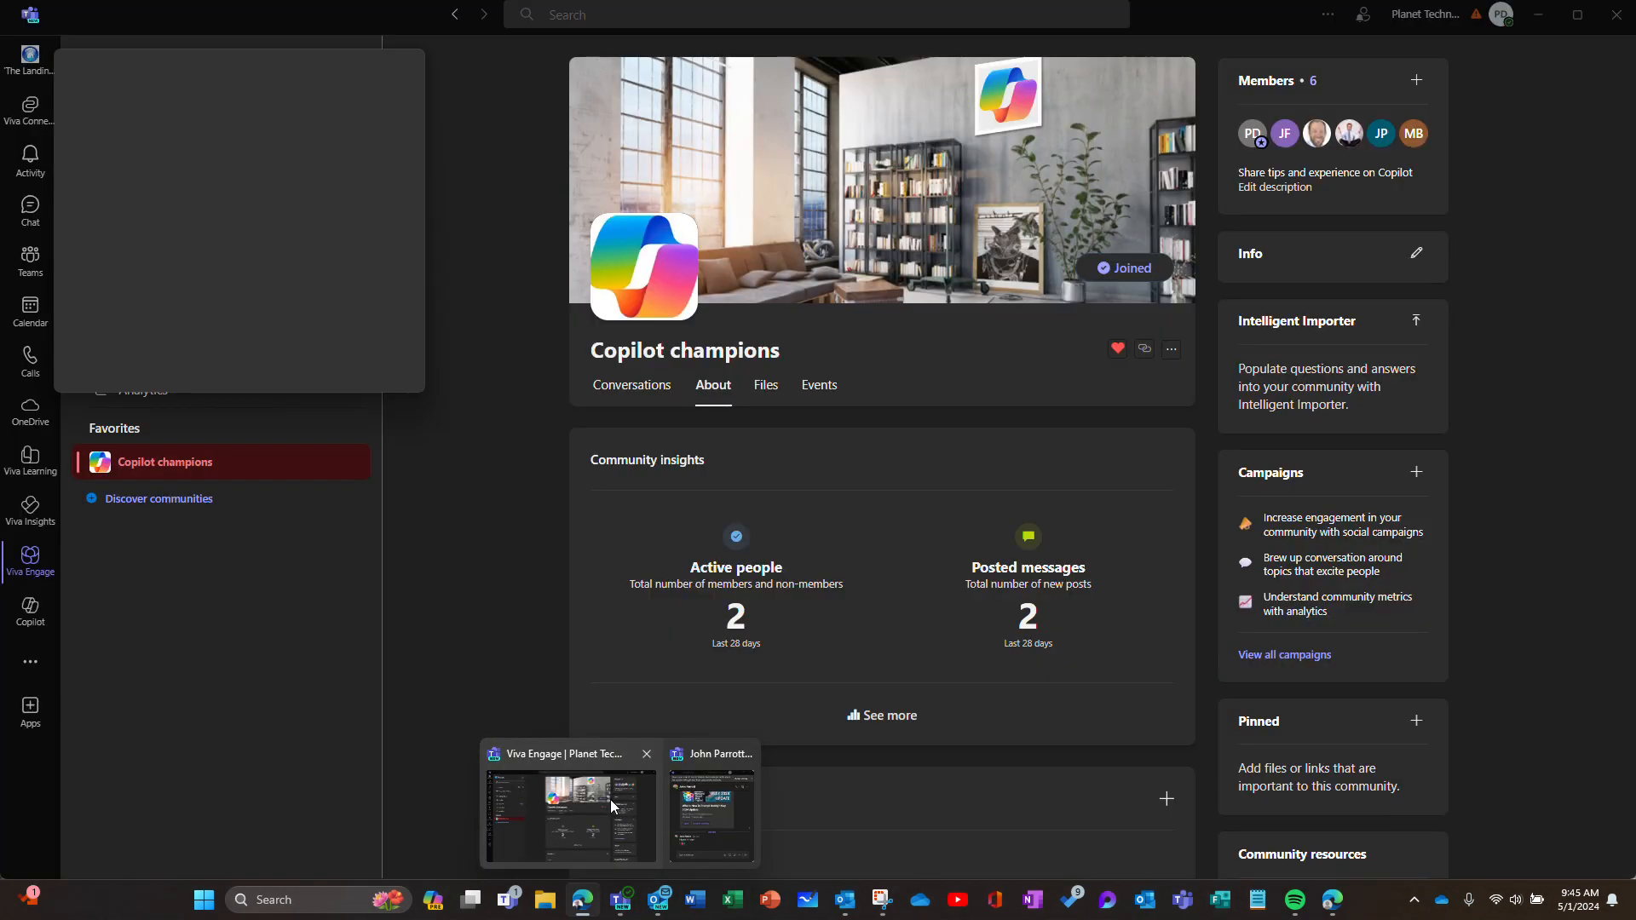
click(610, 800)
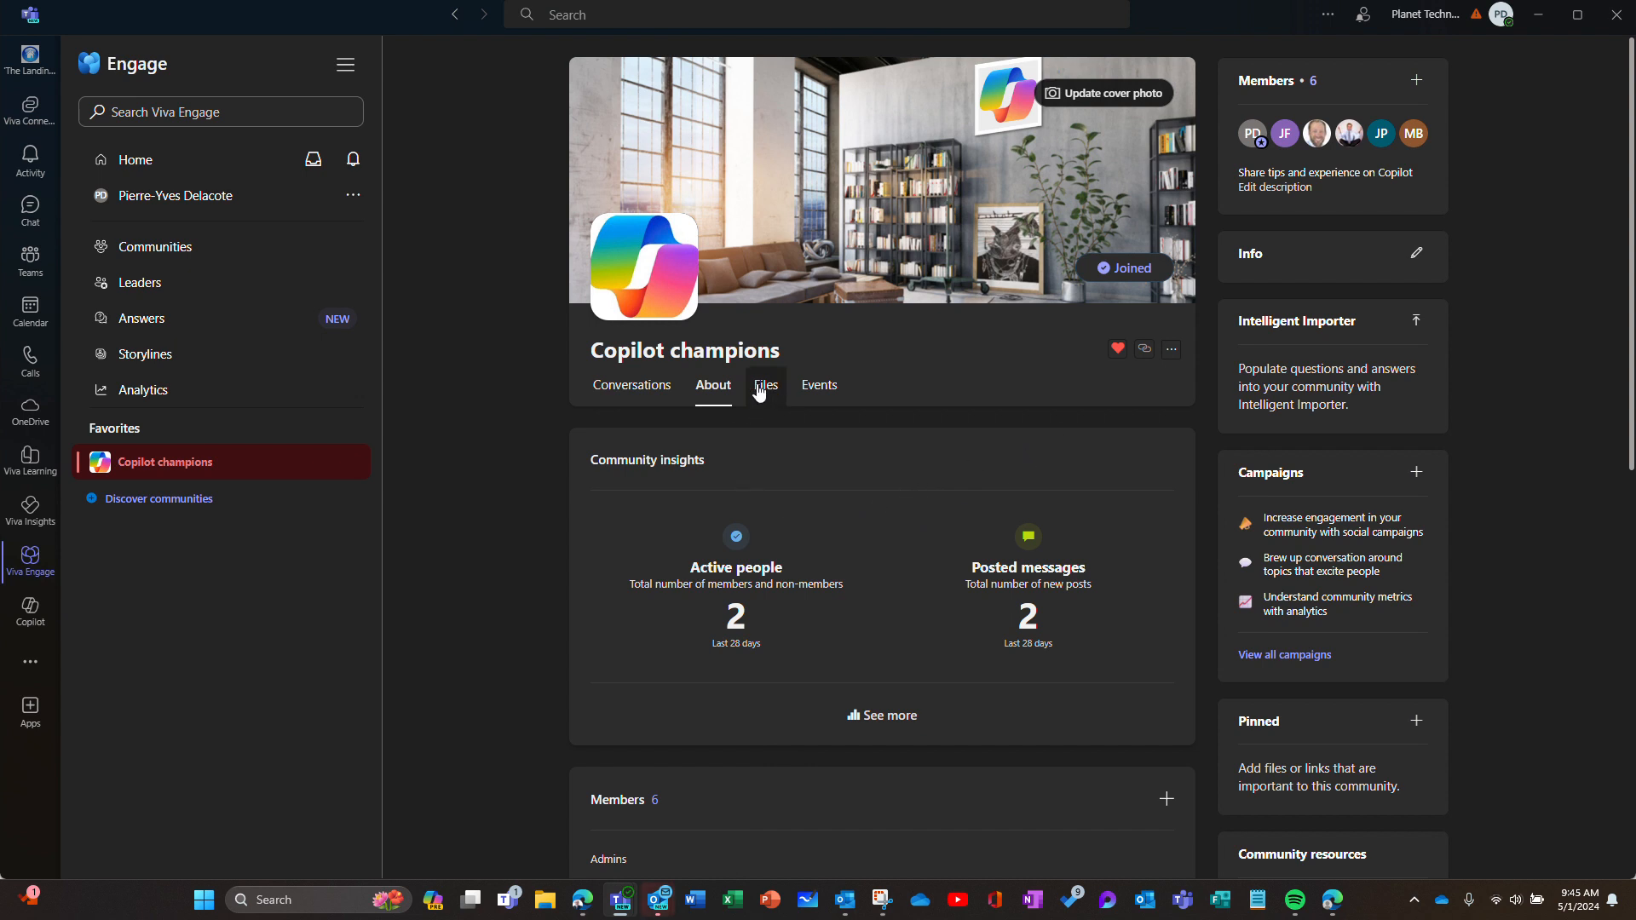
Check the drafts and scheduled posts from the community's conversations and go back to the community
click(650, 395)
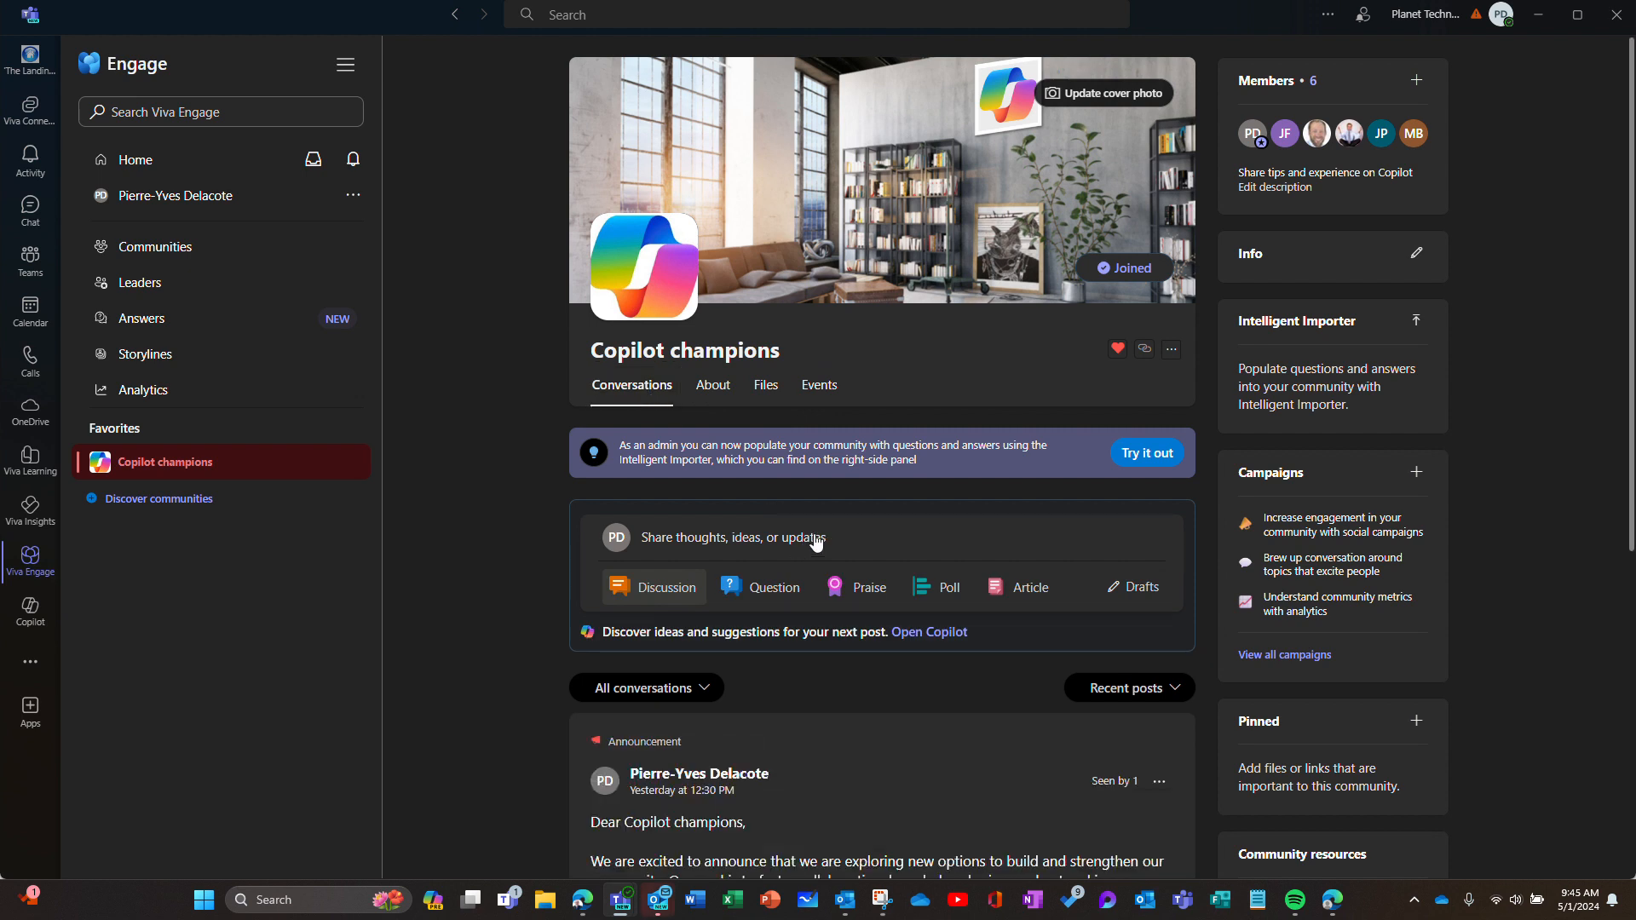
click(1139, 587)
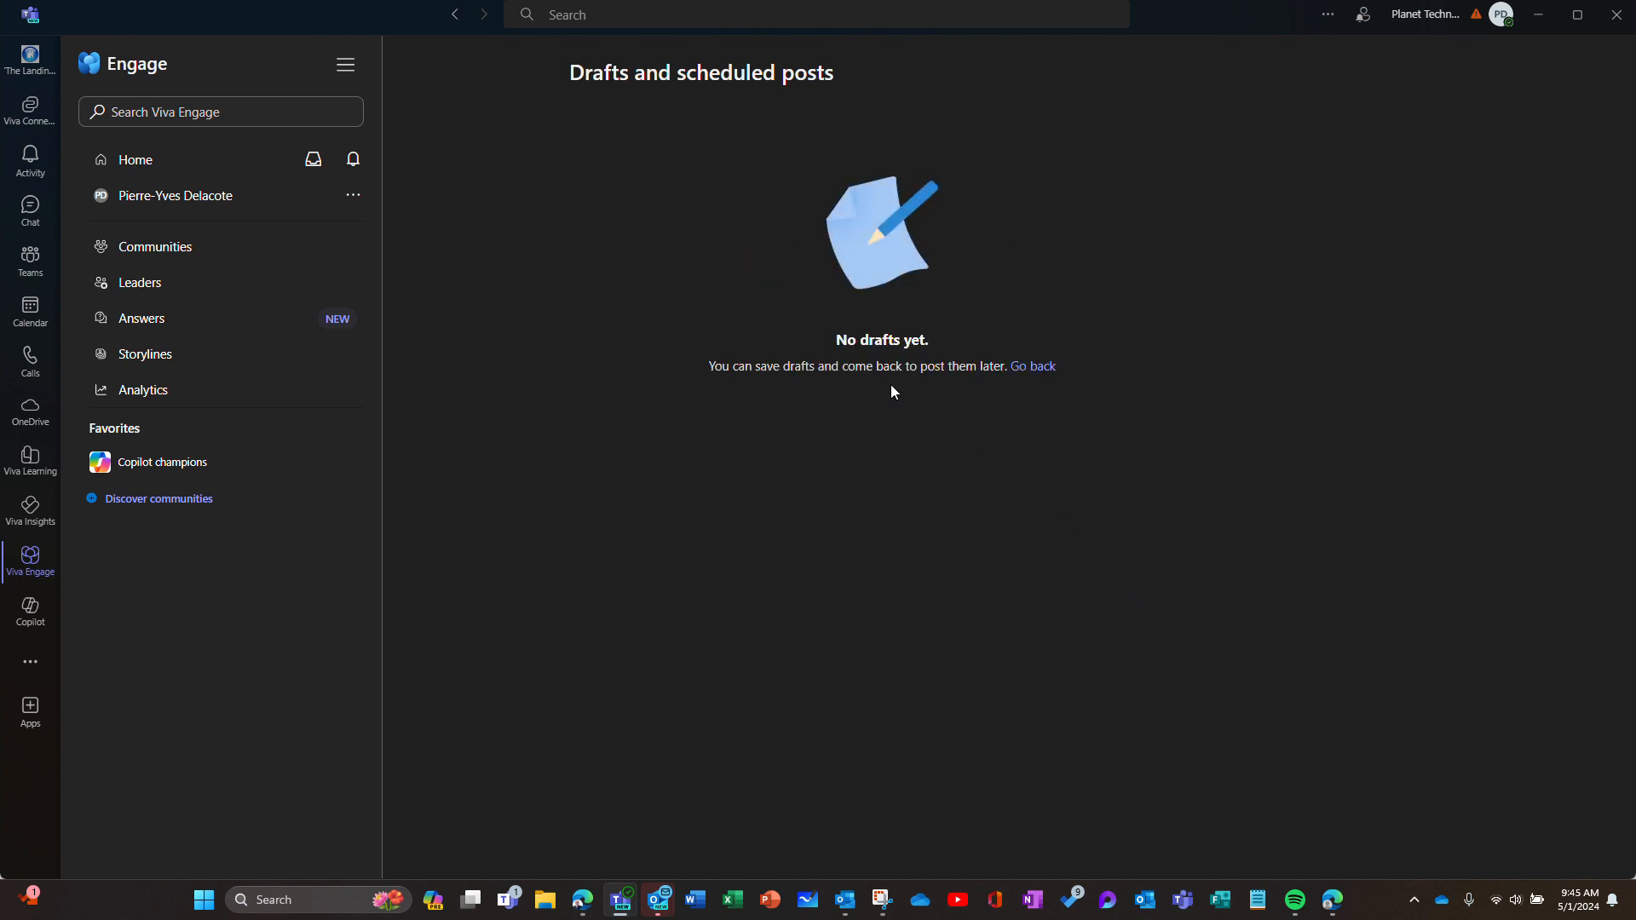
click(1033, 368)
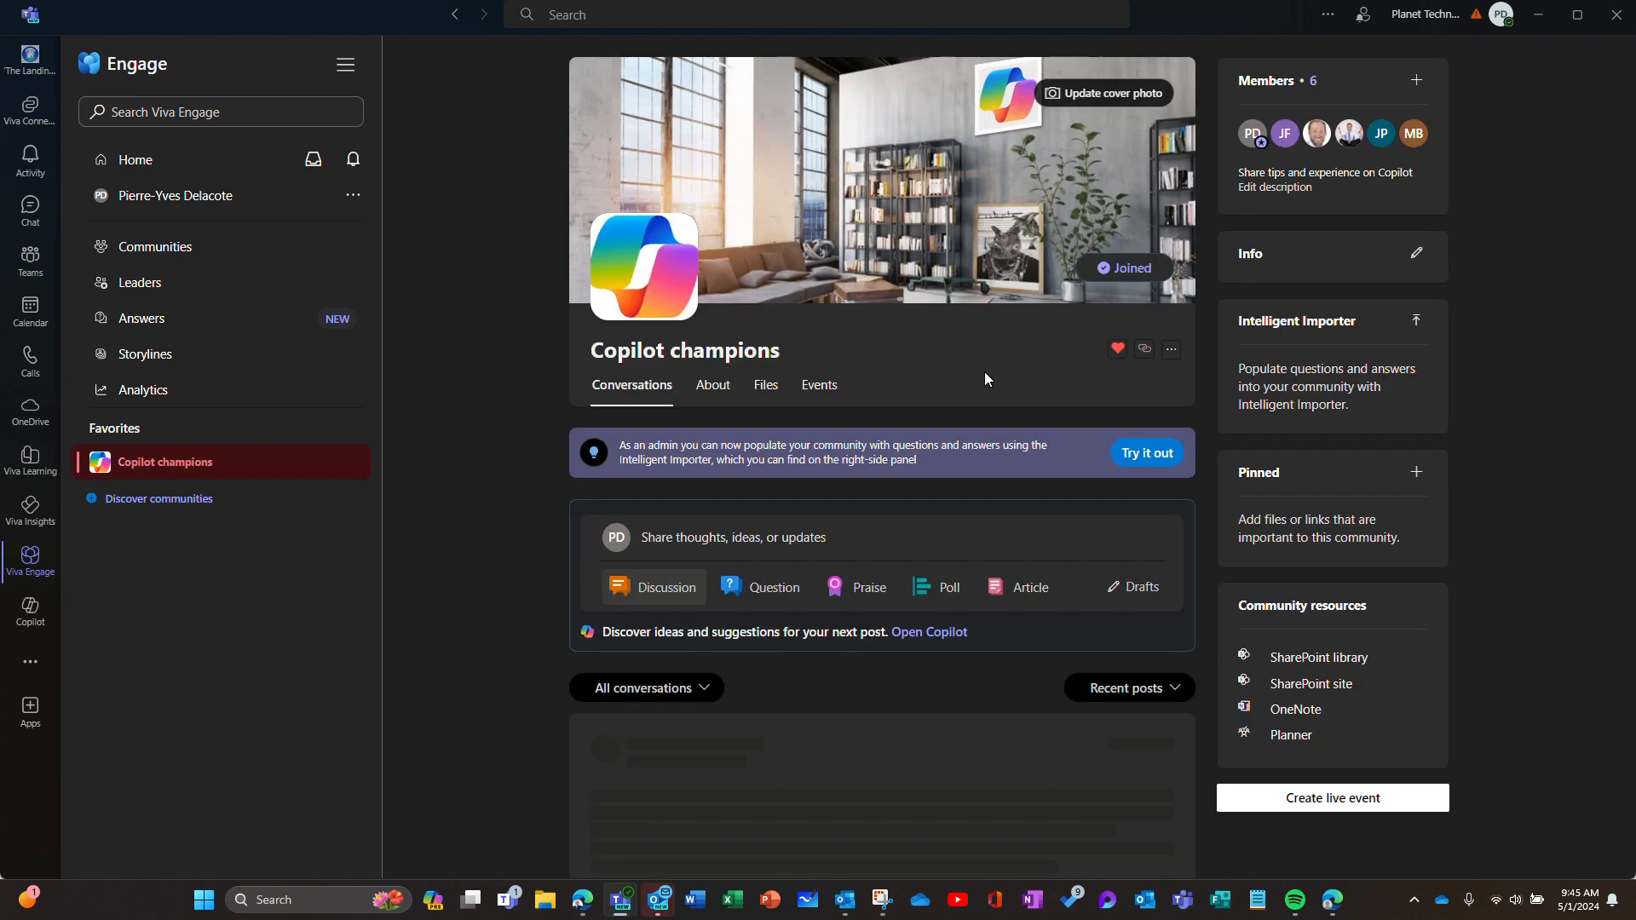
Start a community discussion post reading "Adding a post with file" and attach the suggested document "How to Leverage Copilot in Your IT Environment.docx"
click(825, 542)
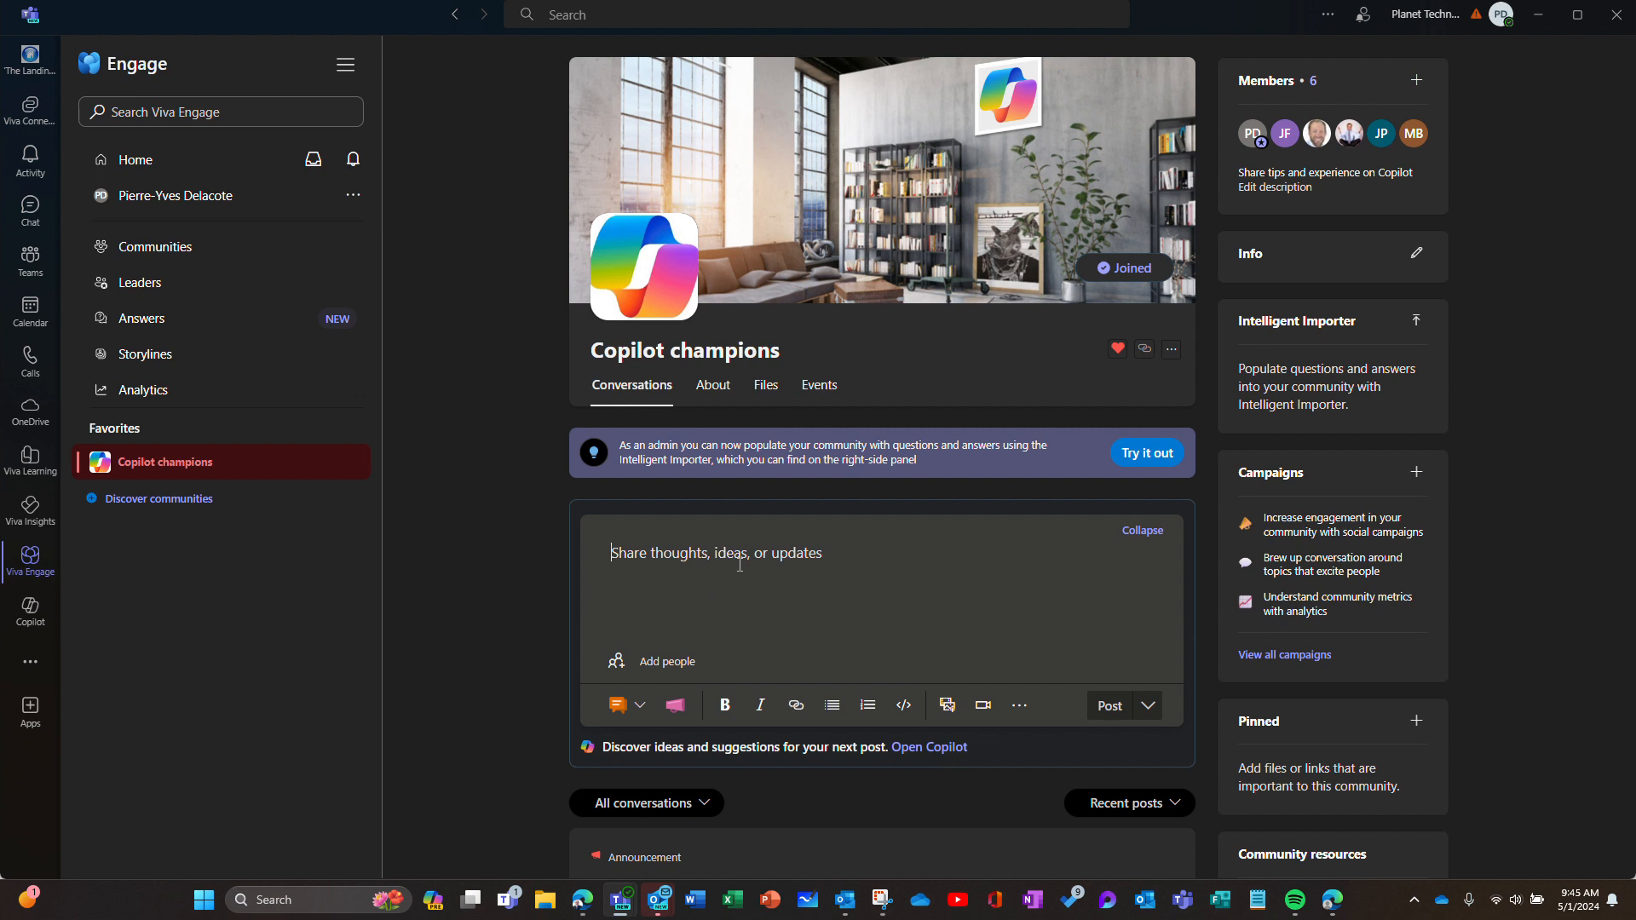
text(Adding)
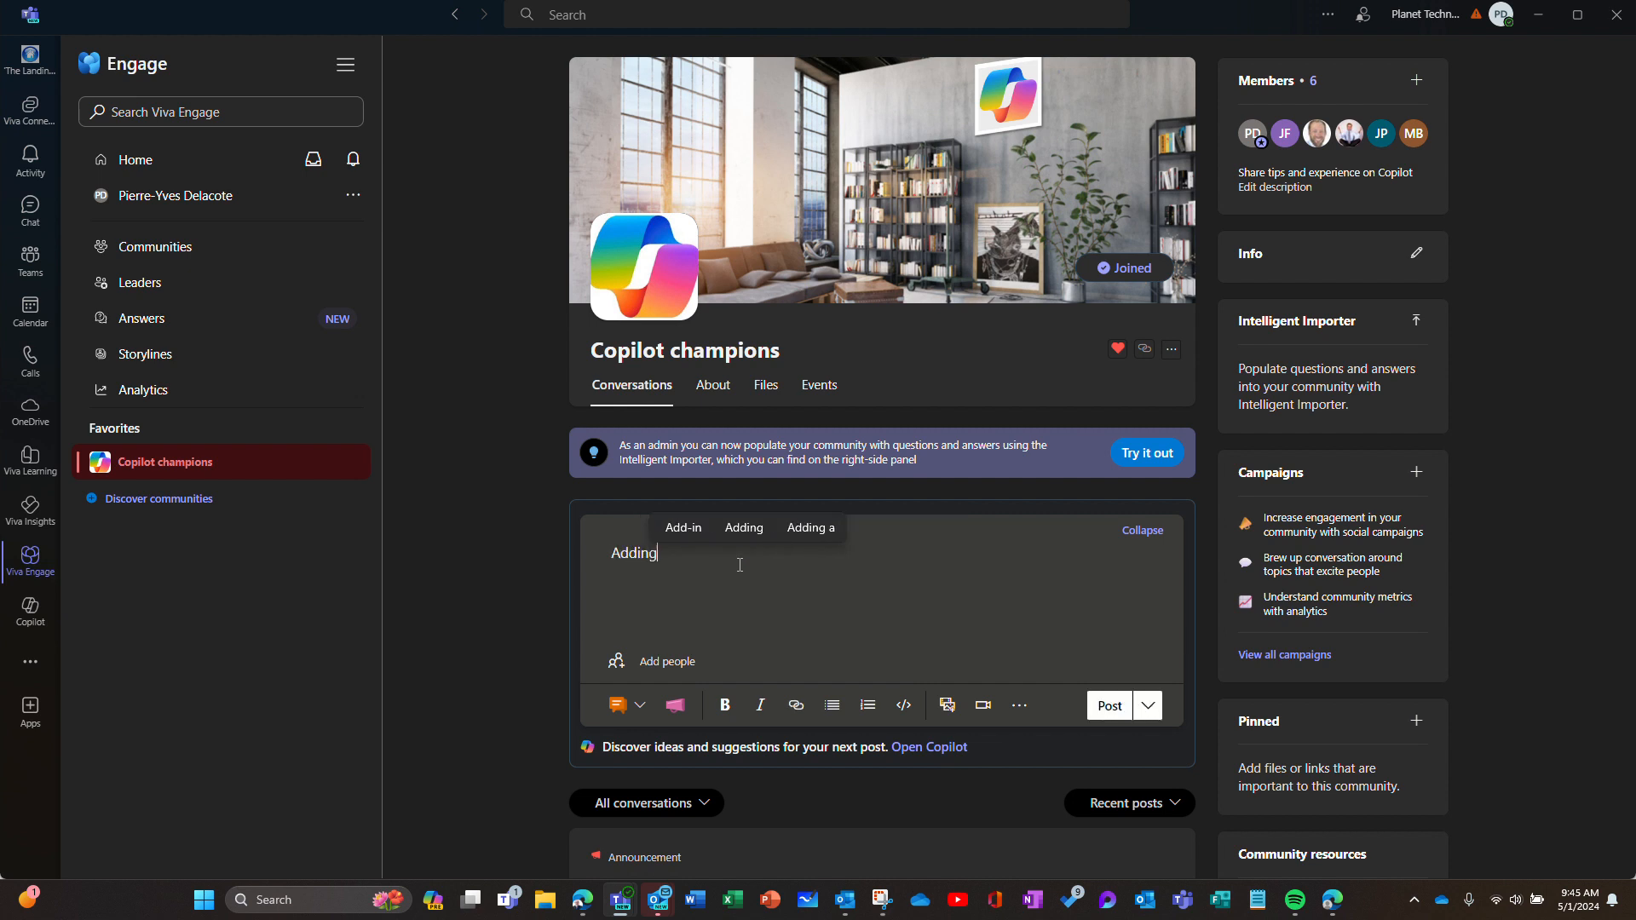
text( a post w)
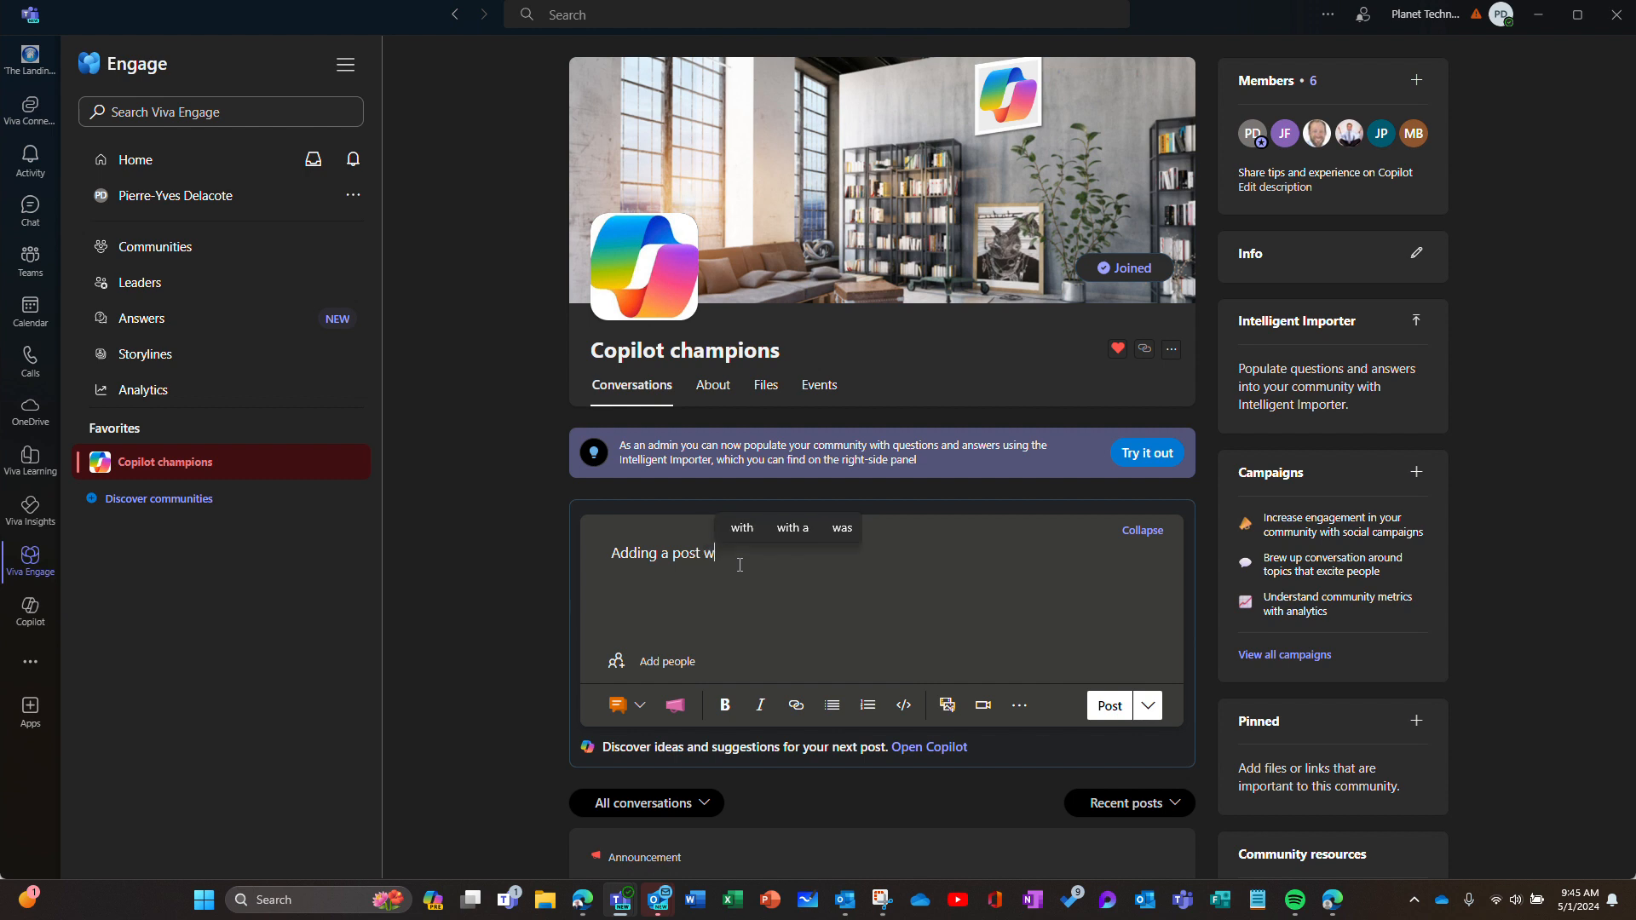
text(ith file)
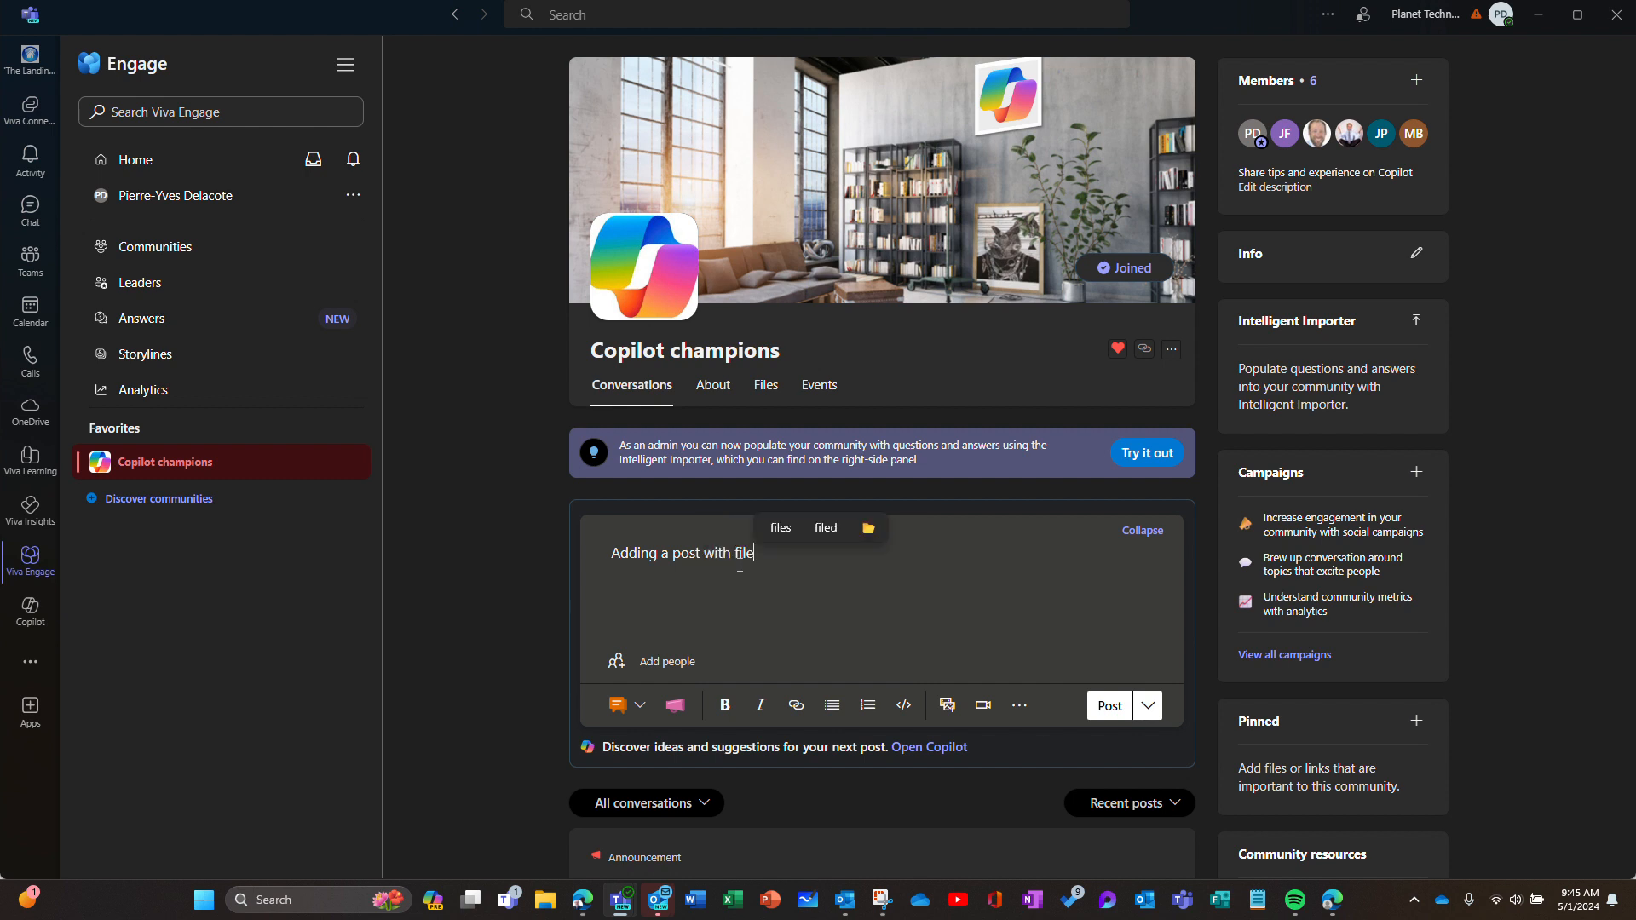
click(1020, 707)
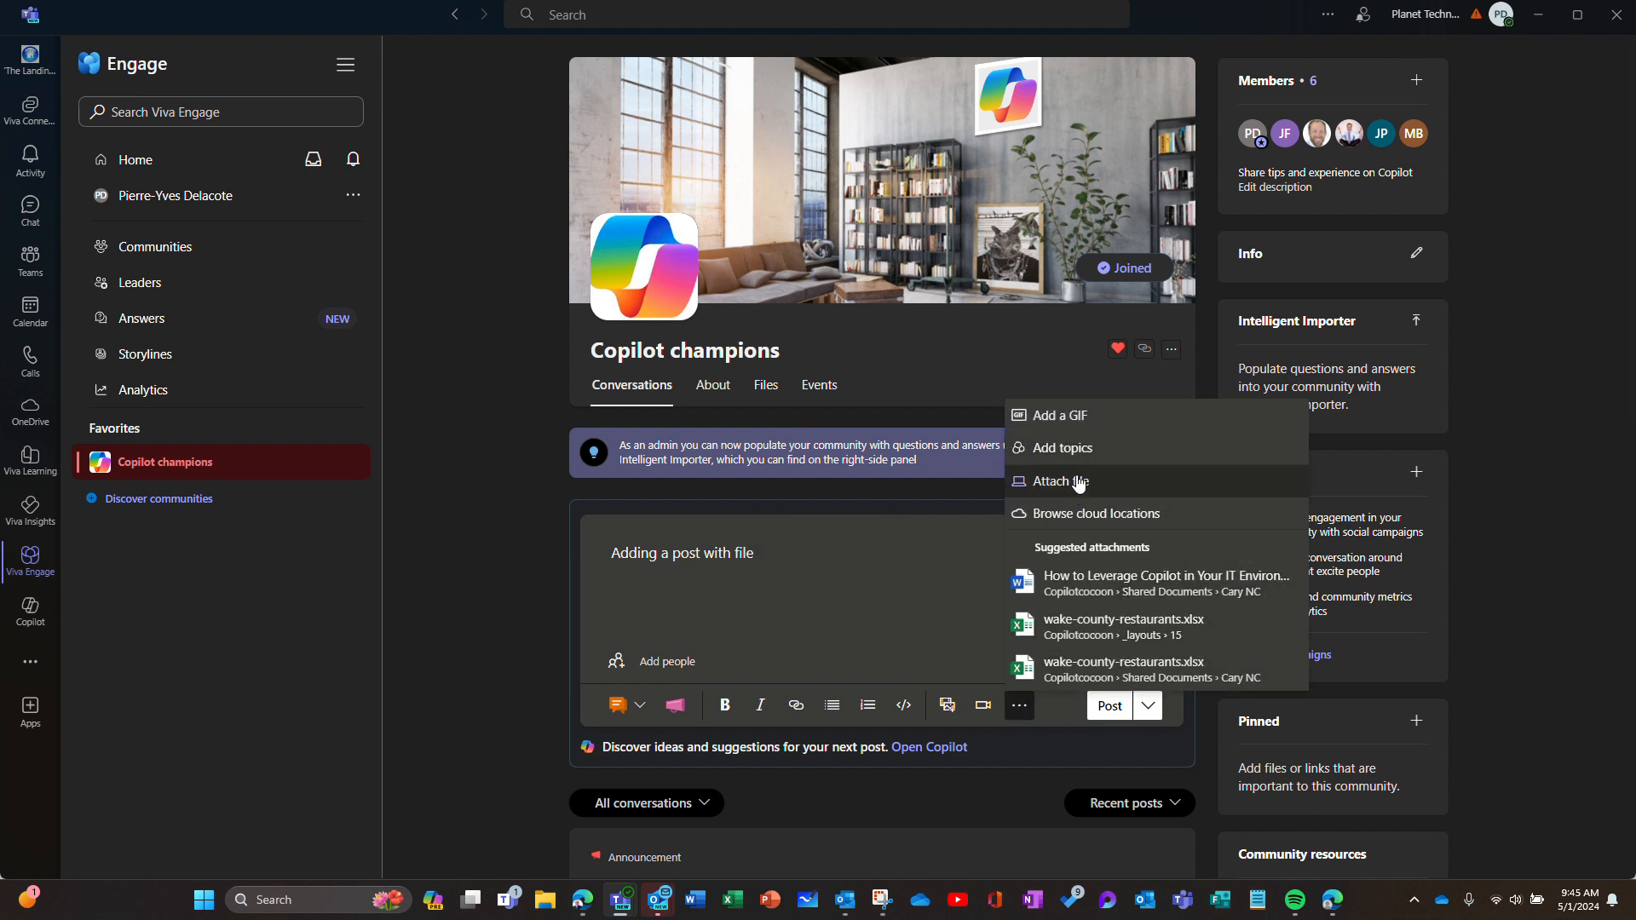
click(1108, 593)
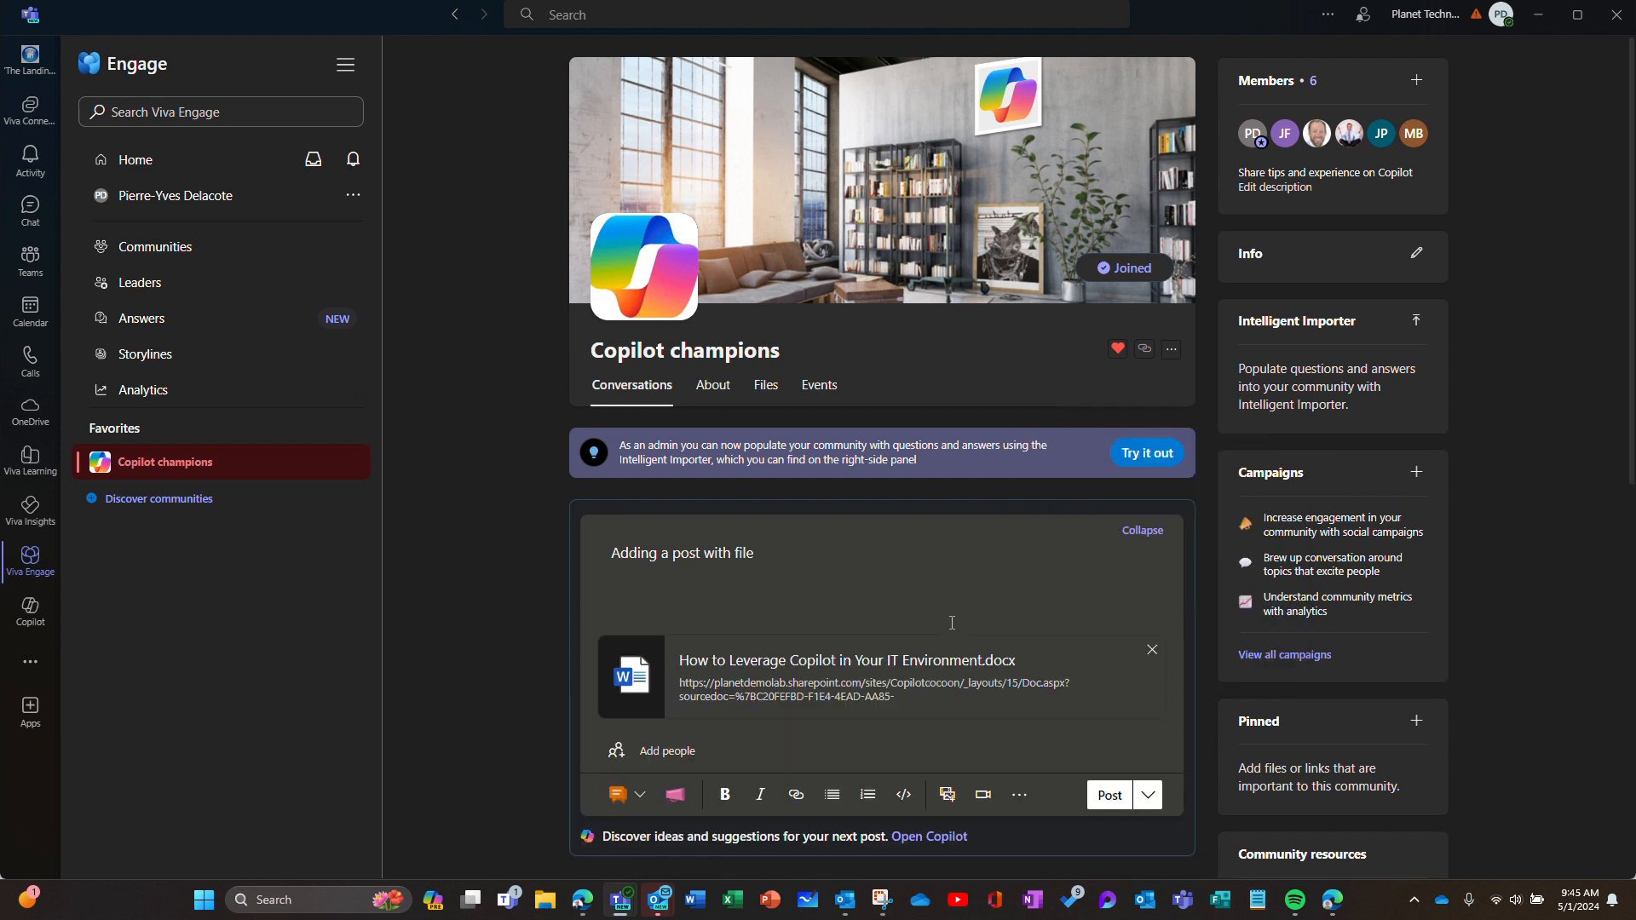
Open Copilot for the post draft and send it the prompt "Summarize the attached document"
click(947, 839)
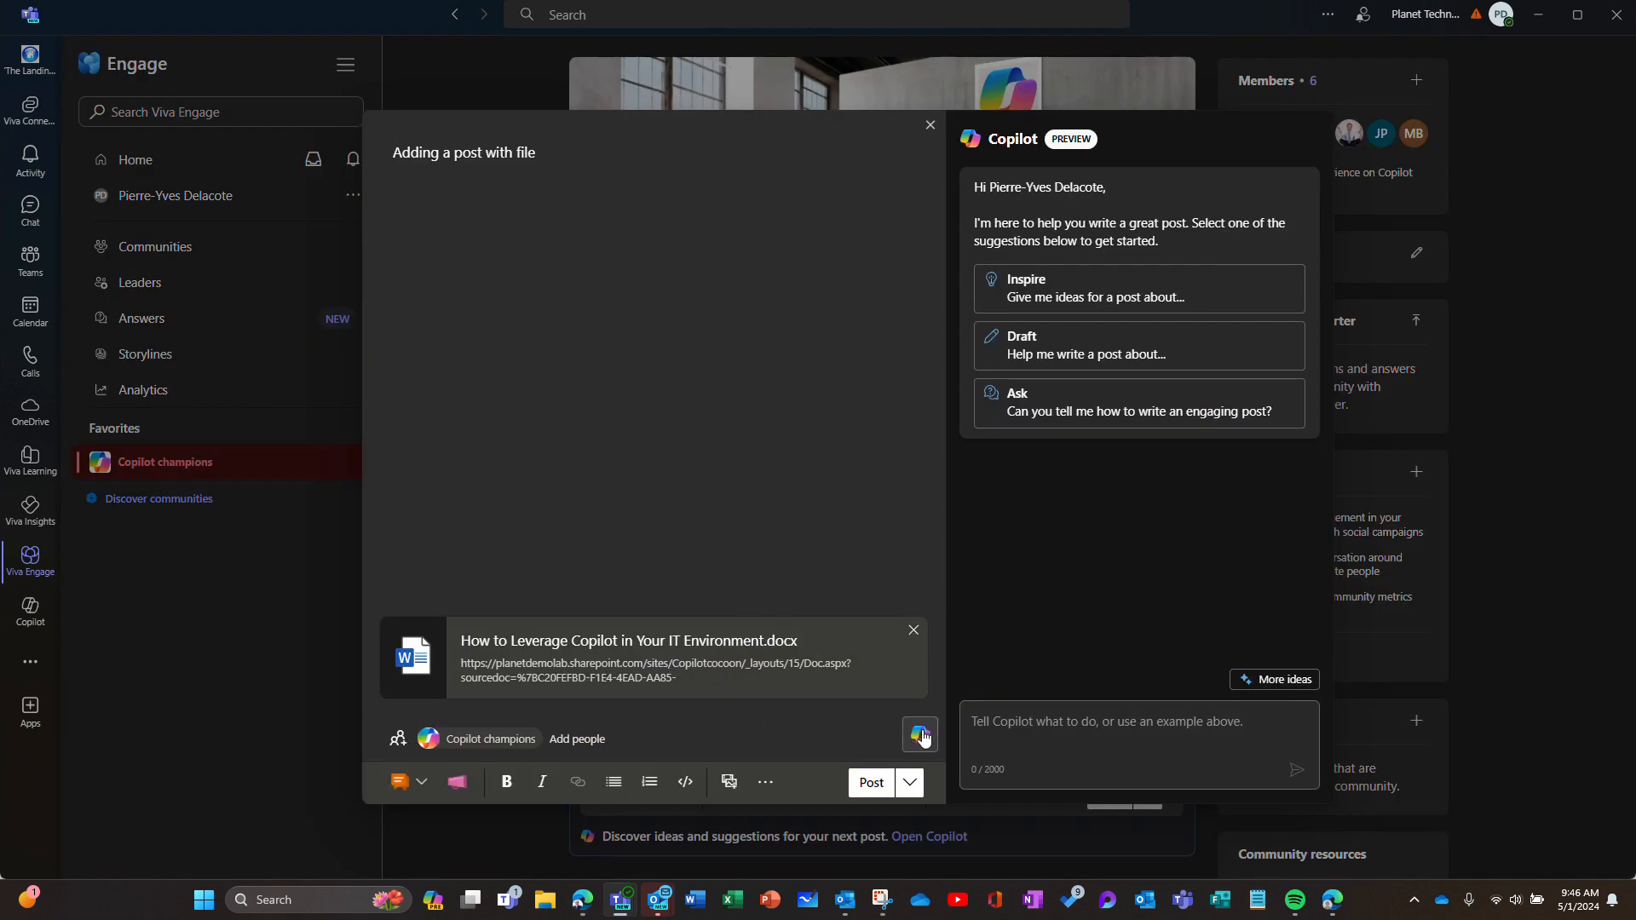
click(1008, 722)
text(Summ)
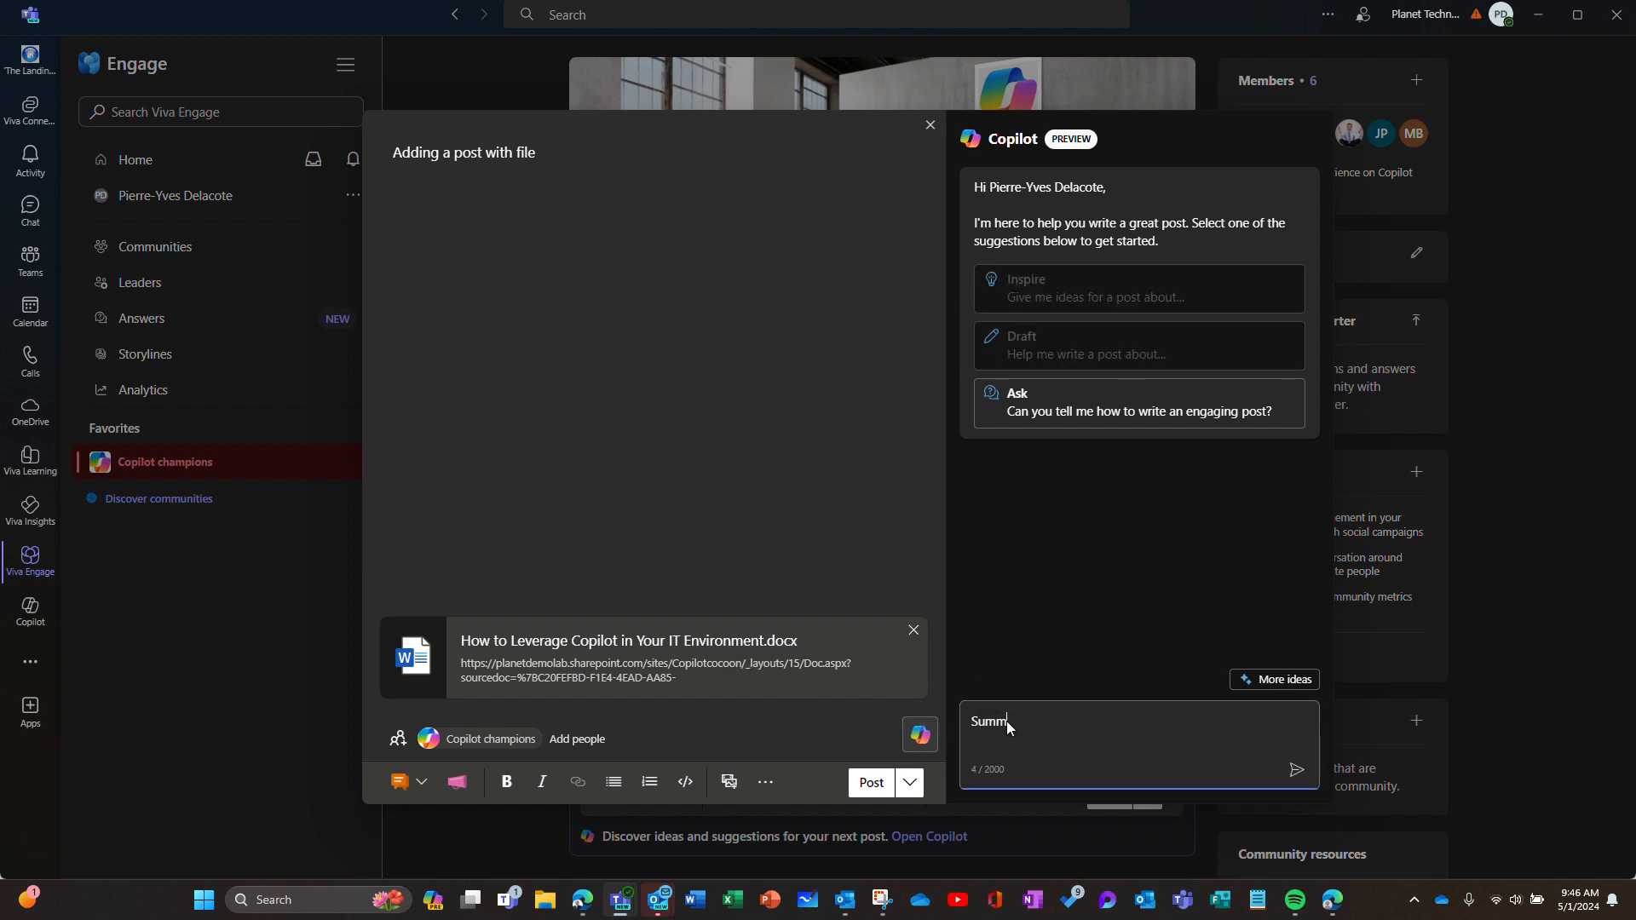
text(arize t)
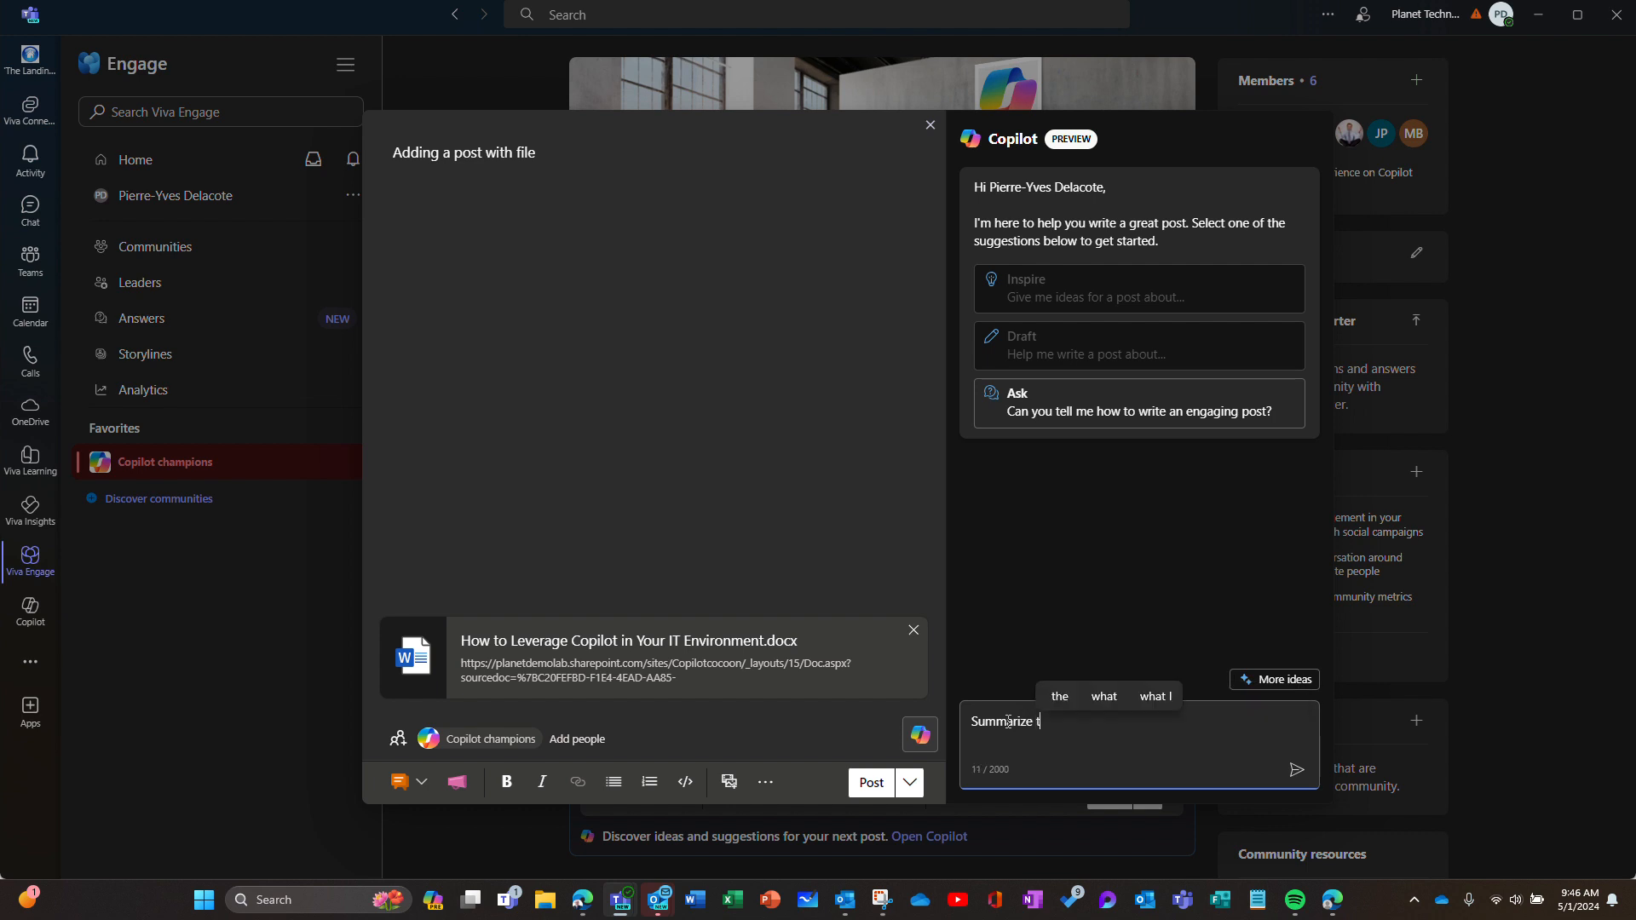
text(he attache)
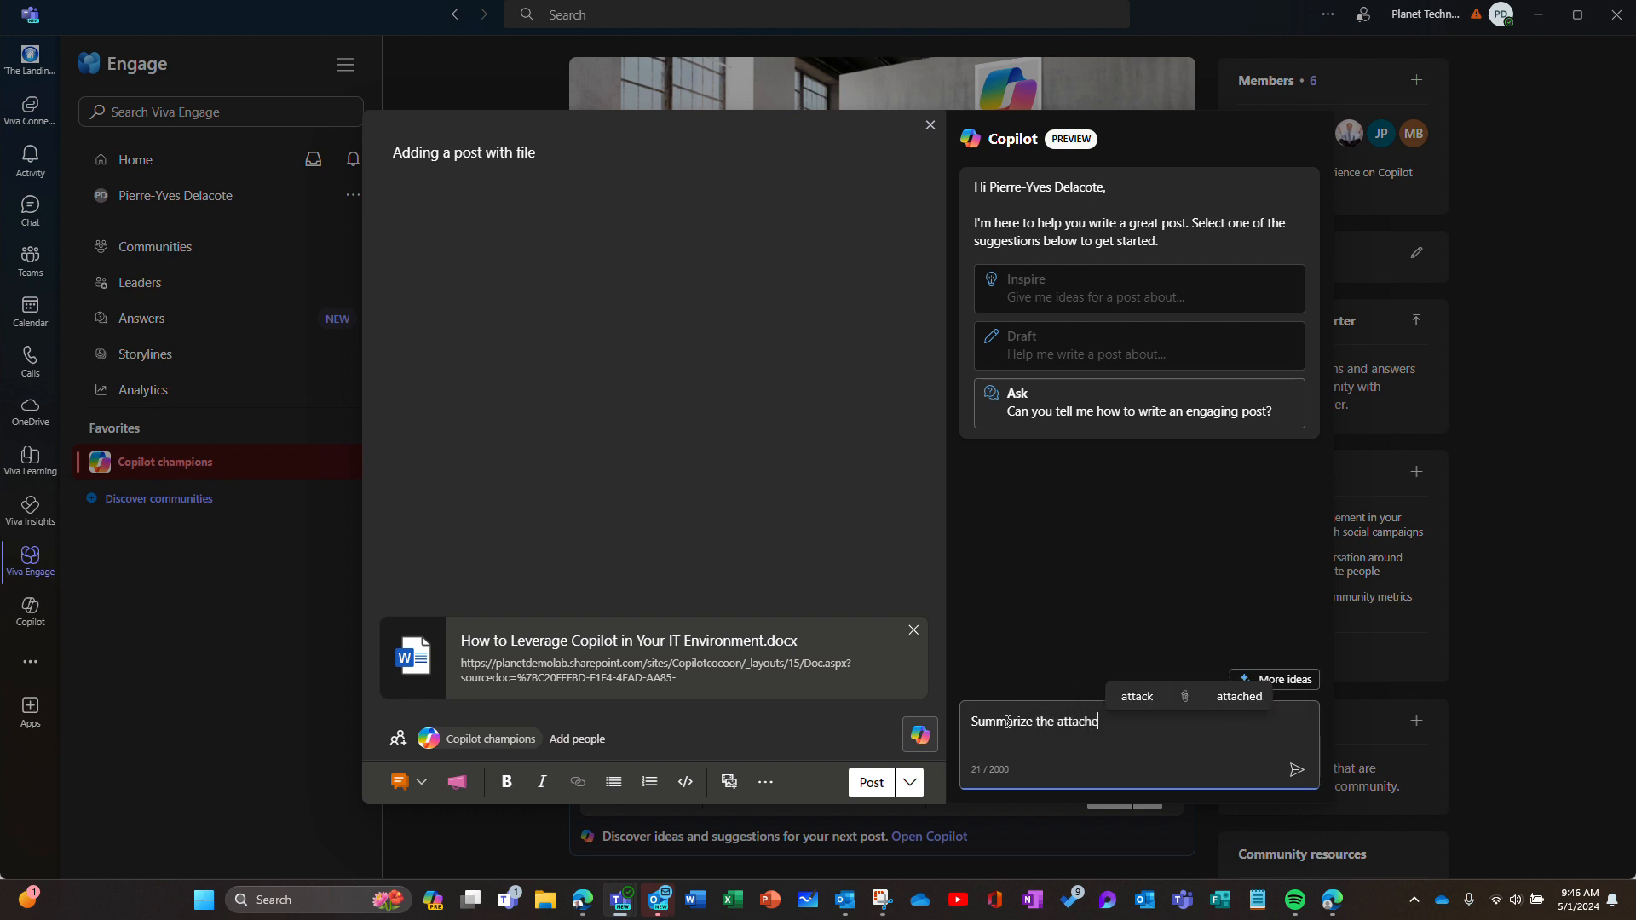
text(d document)
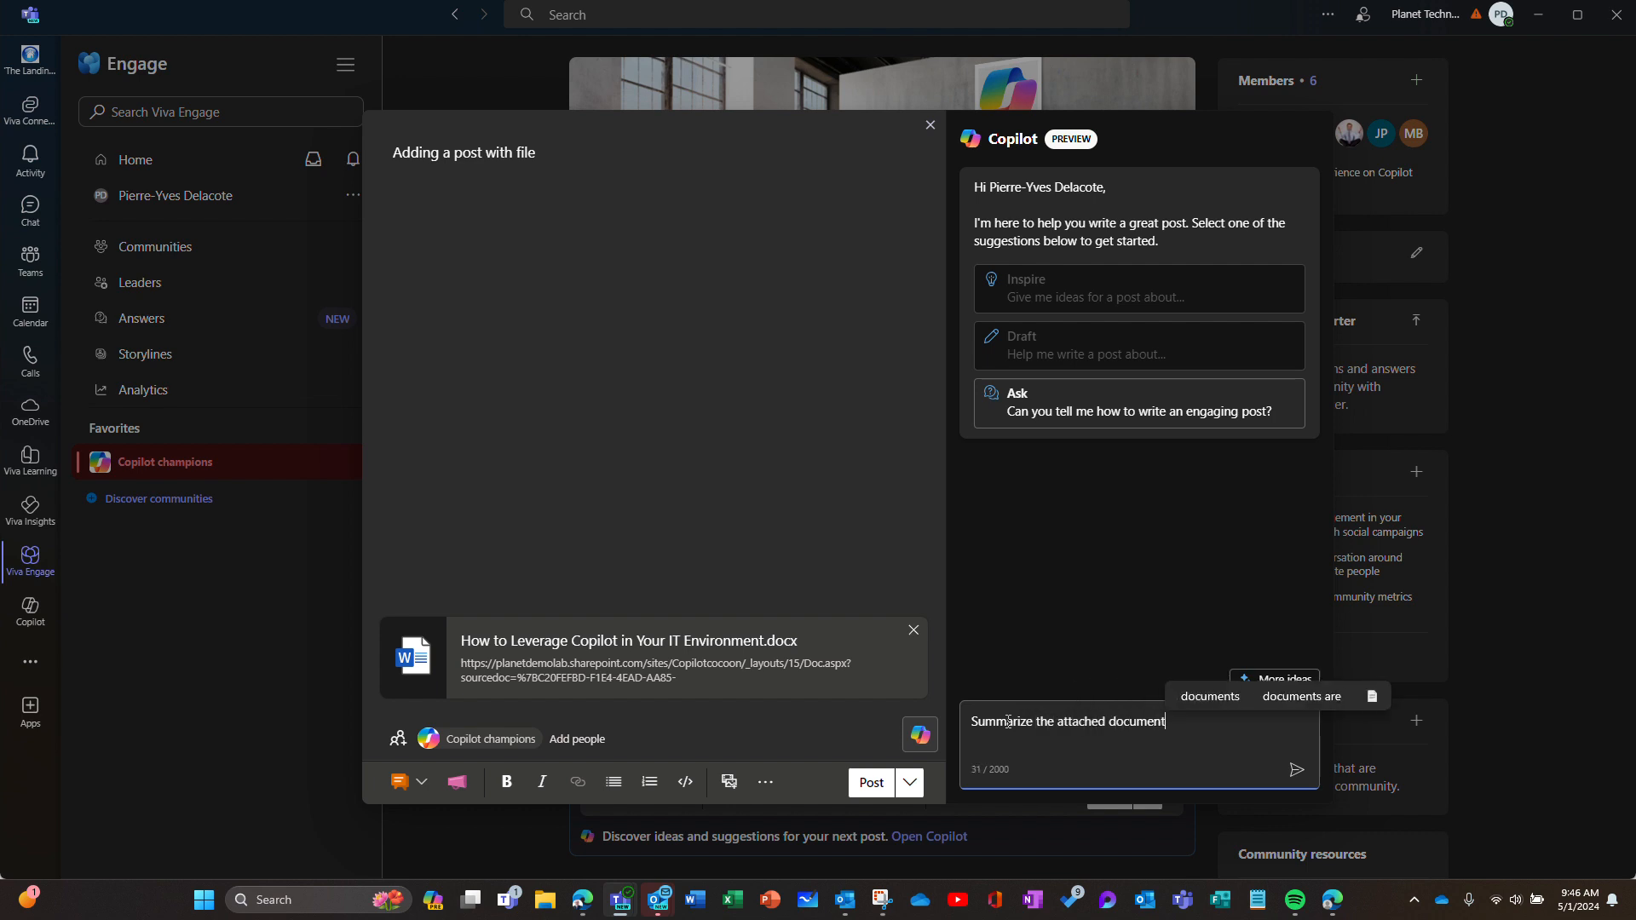
key(Return)
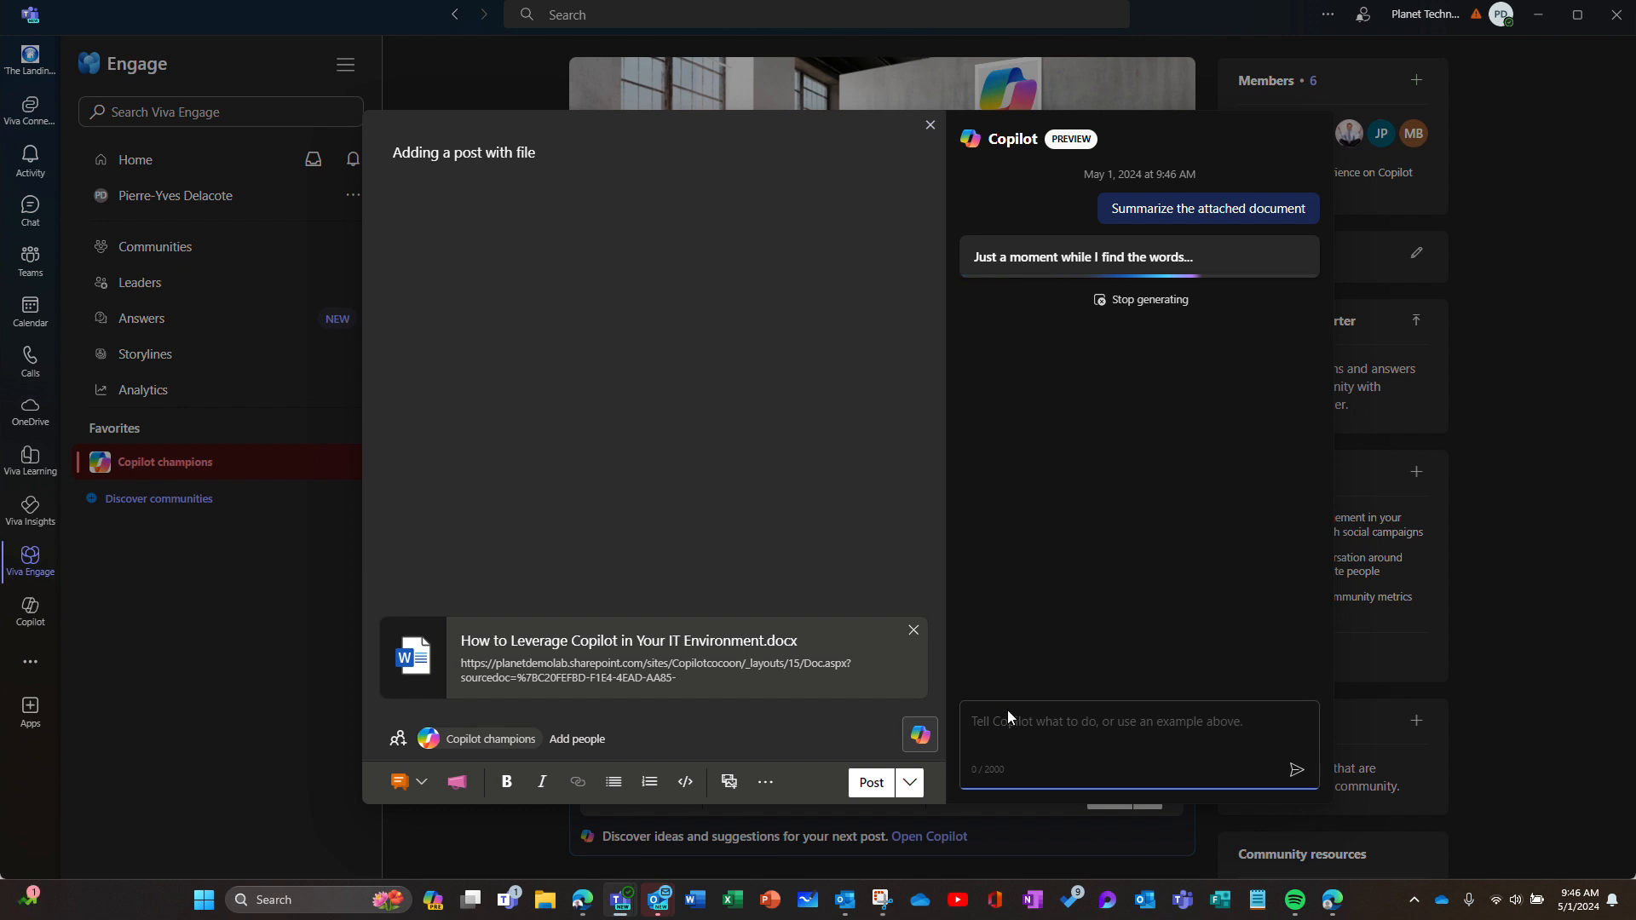